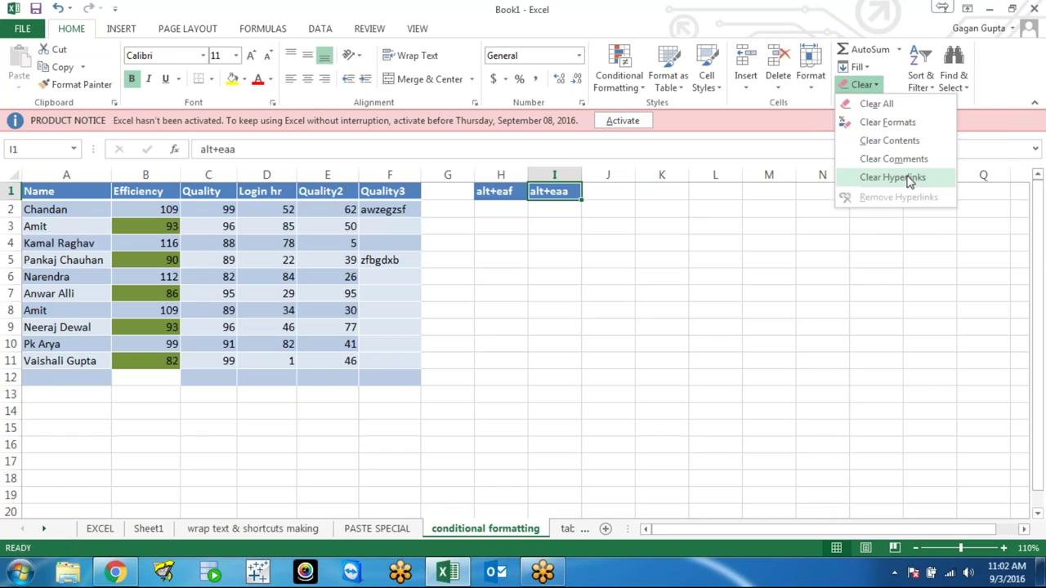
Step: Dismiss the Clear options list and select empty cells K8 and K7 beside the Name table
{"action": "left_click", "coordinate": [768, 204]}
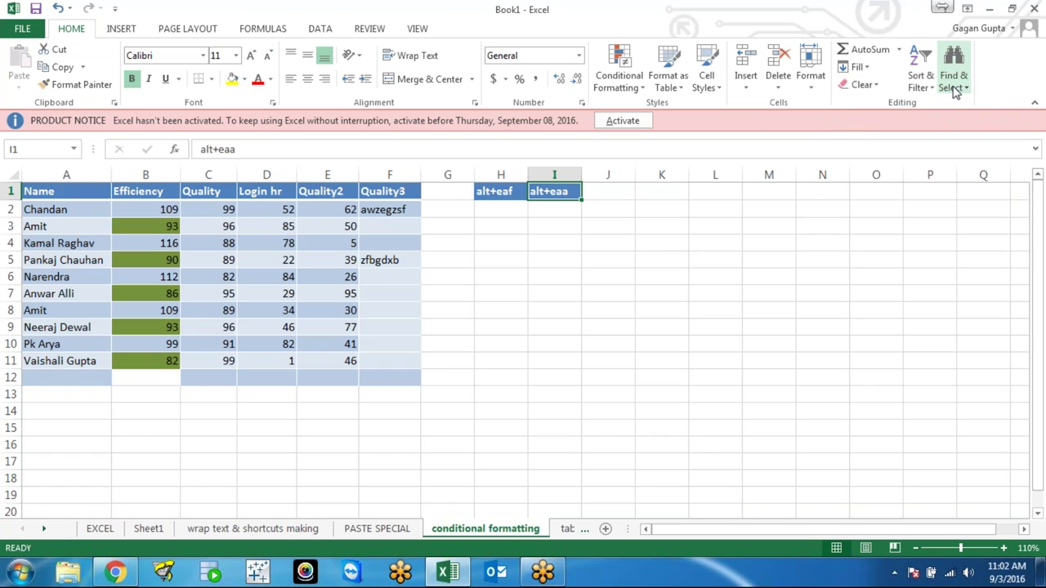
{"action": "left_click", "coordinate": [651, 308]}
{"action": "key", "text": "Up"}
{"action": "key", "text": "Up"}
{"action": "left_click", "coordinate": [655, 317]}
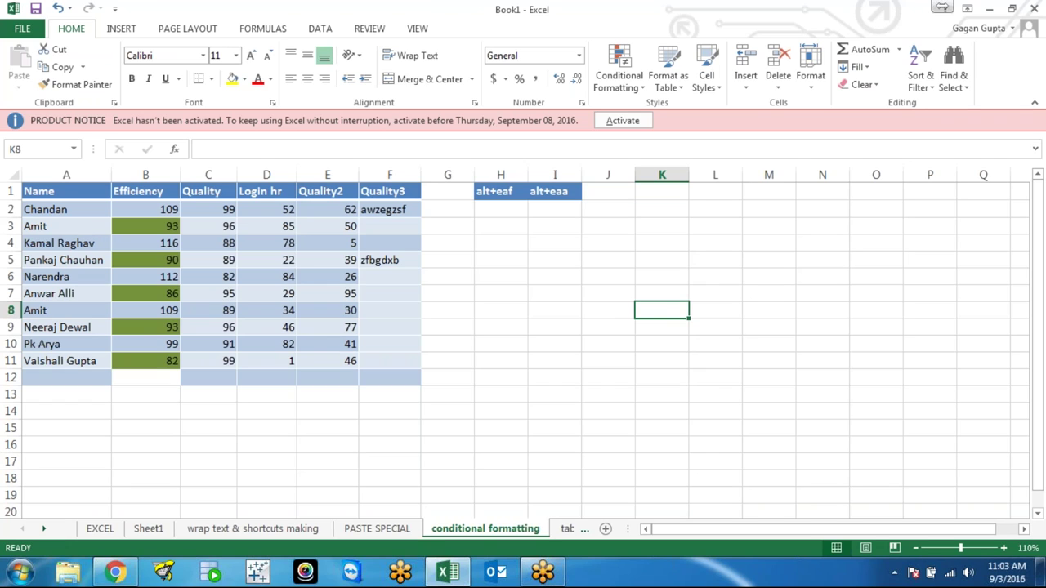
{"action": "left_click", "coordinate": [662, 293]}
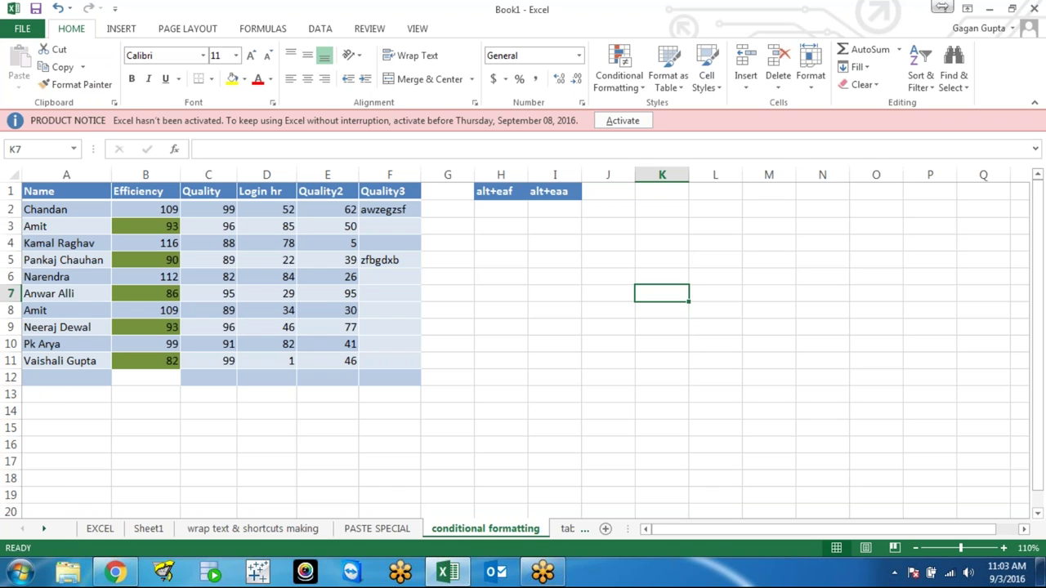
Step: Switch to the 'table and pivot tables' sheet and select its whole data range for sorting
{"action": "key", "text": "ctrl+Page_Down"}
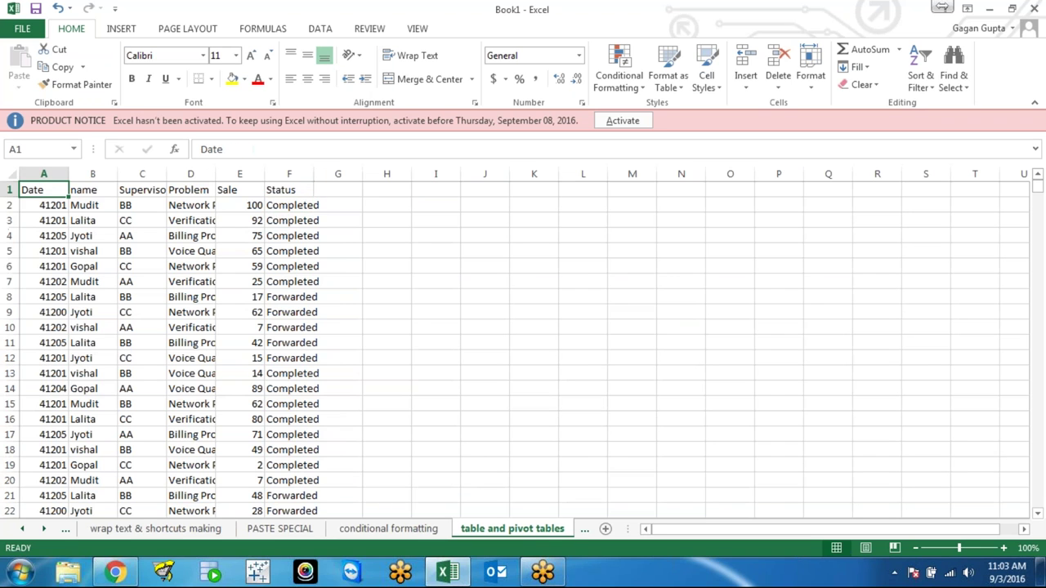
{"action": "key", "text": "ctrl+shift+End"}
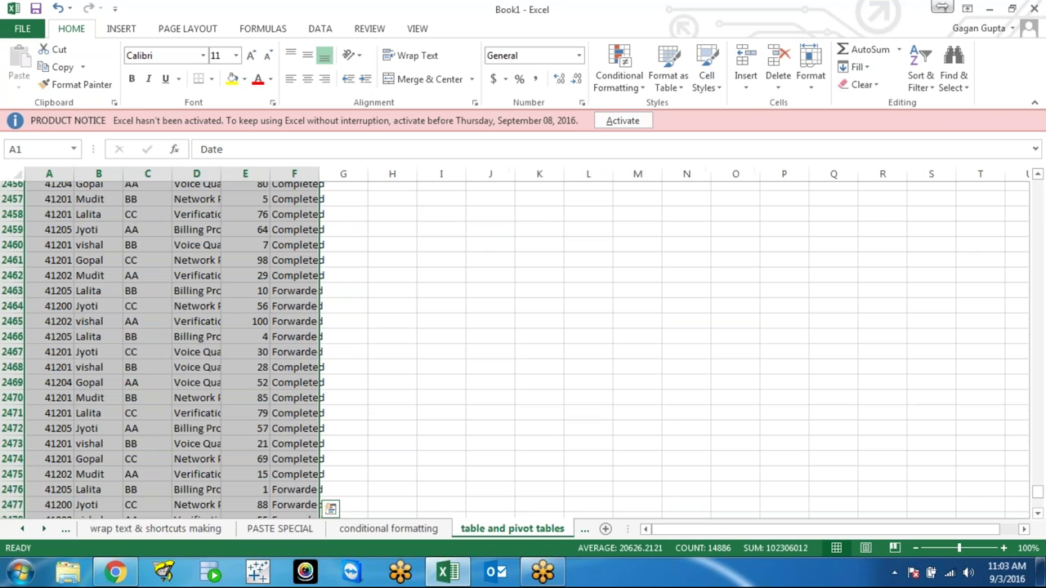
{"action": "key", "text": "alt+d"}
{"action": "key", "text": "s"}
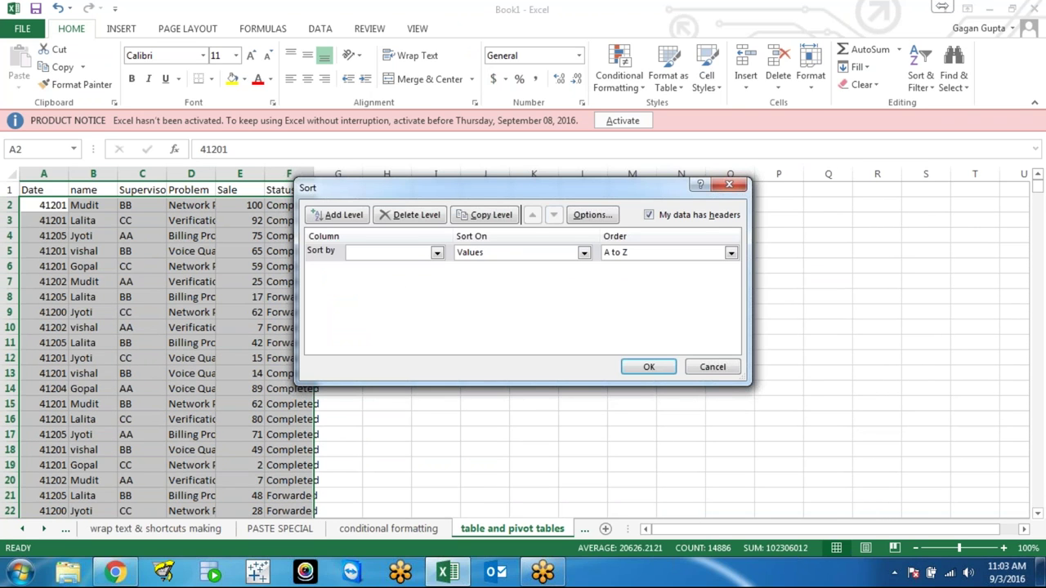
{"action": "key", "text": "Escape"}
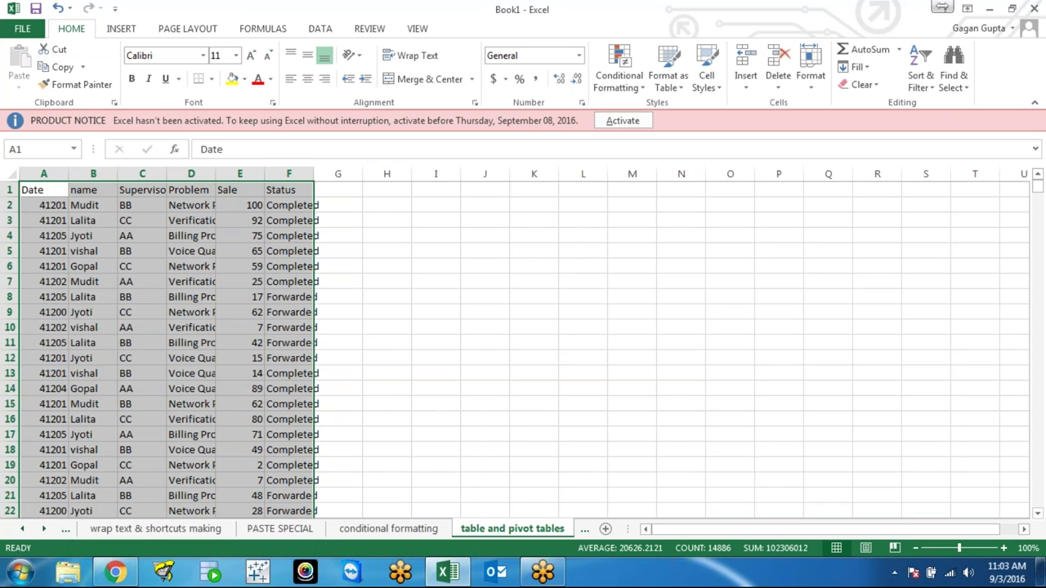
{"action": "key", "text": "ctrl+q"}
{"action": "key", "text": "alt+d+s"}
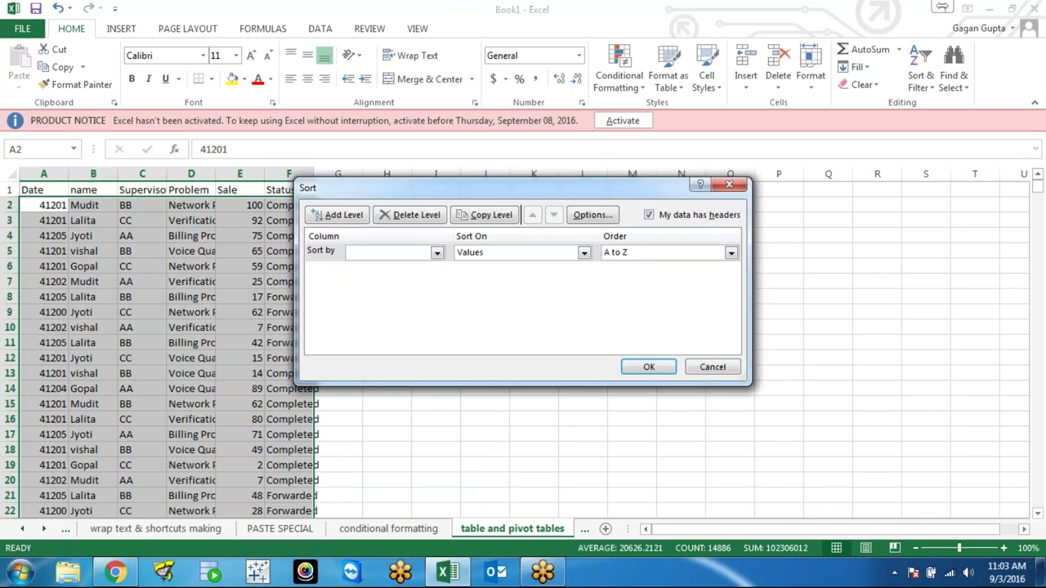
Step: Sort the call log by name on cell values, A to Z
{"action": "left_click", "coordinate": [438, 254]}
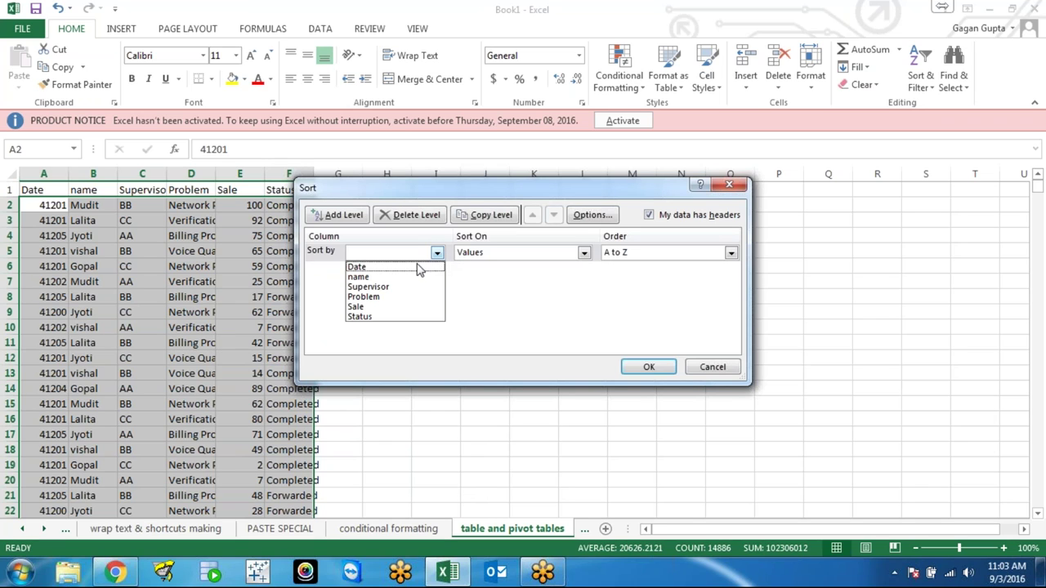
{"action": "left_click", "coordinate": [380, 278]}
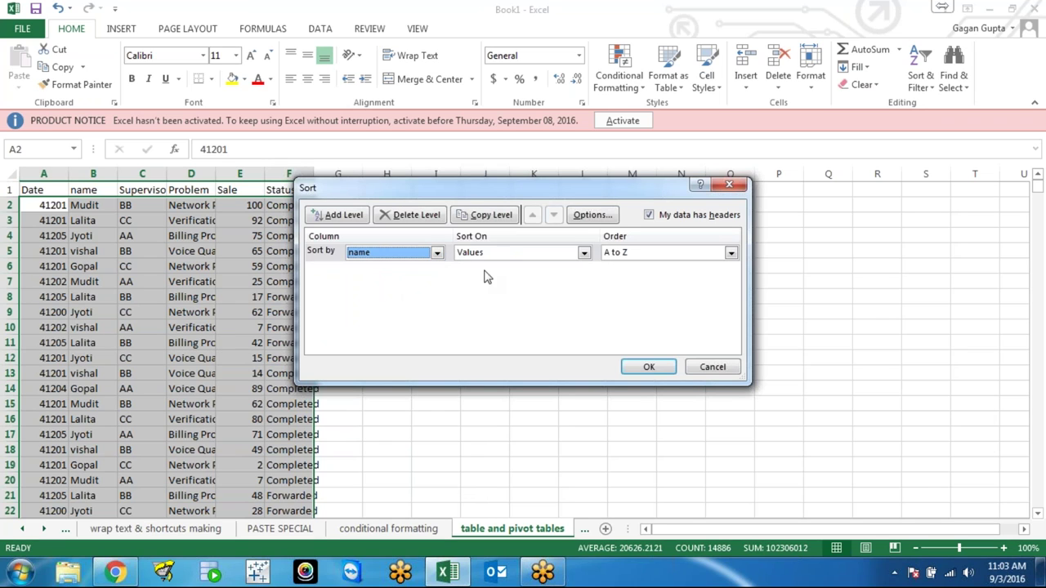
{"action": "left_click", "coordinate": [509, 252]}
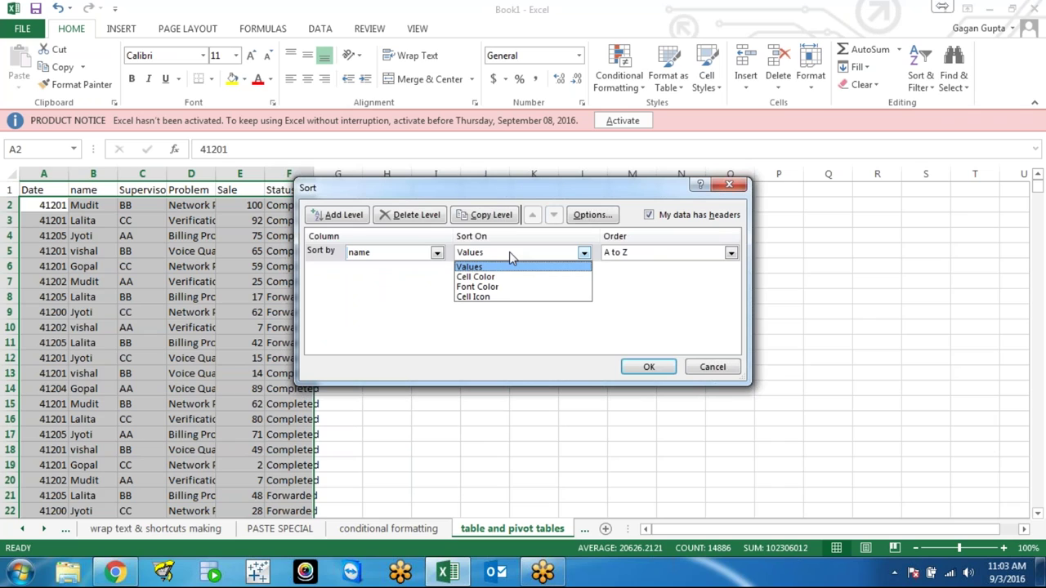
{"action": "left_click", "coordinate": [510, 252]}
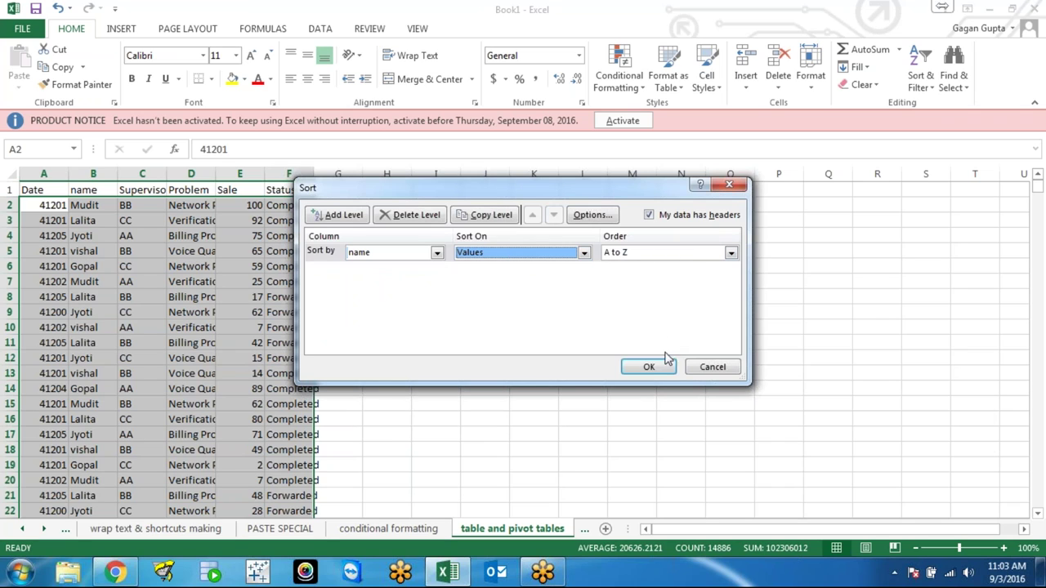
{"action": "left_click", "coordinate": [646, 254]}
{"action": "left_click", "coordinate": [646, 250]}
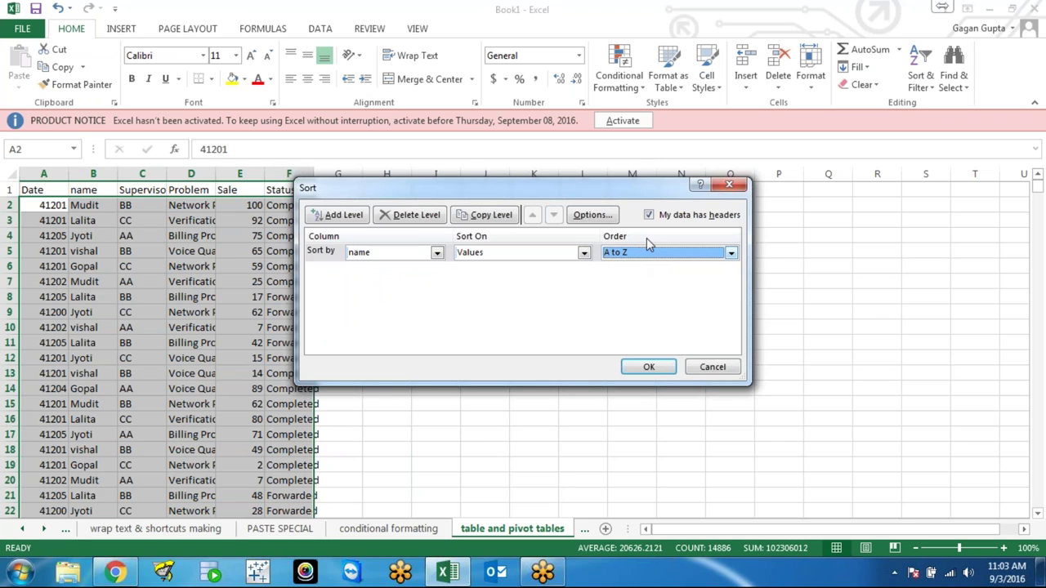
{"action": "left_click", "coordinate": [648, 369]}
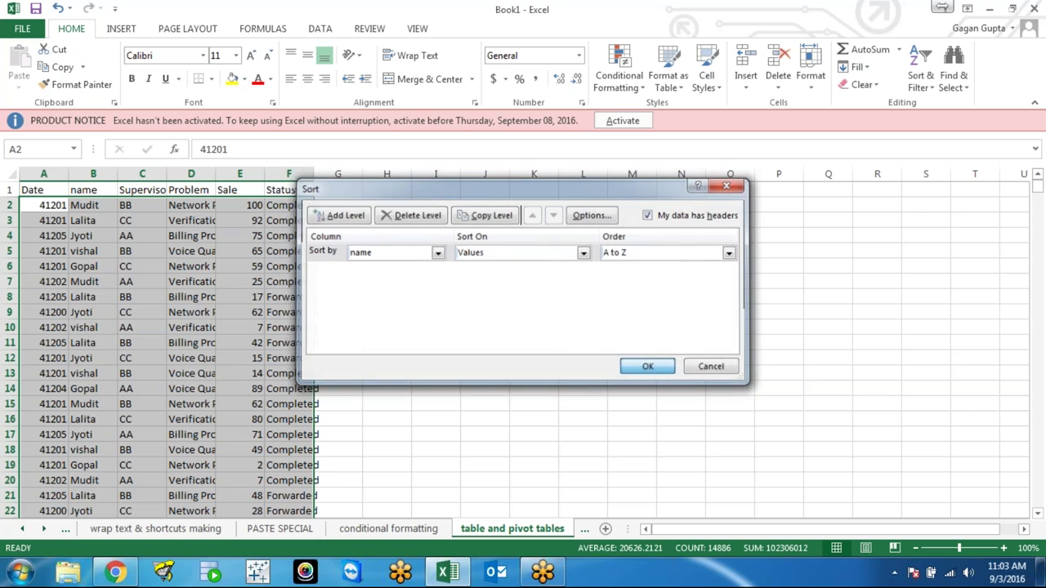
{"action": "left_click", "coordinate": [337, 343]}
{"action": "left_click", "coordinate": [288, 343]}
{"action": "left_click", "coordinate": [190, 205]}
Step: Select row 3 and copy it along with its dark grey fill
{"action": "left_click", "coordinate": [92, 205]}
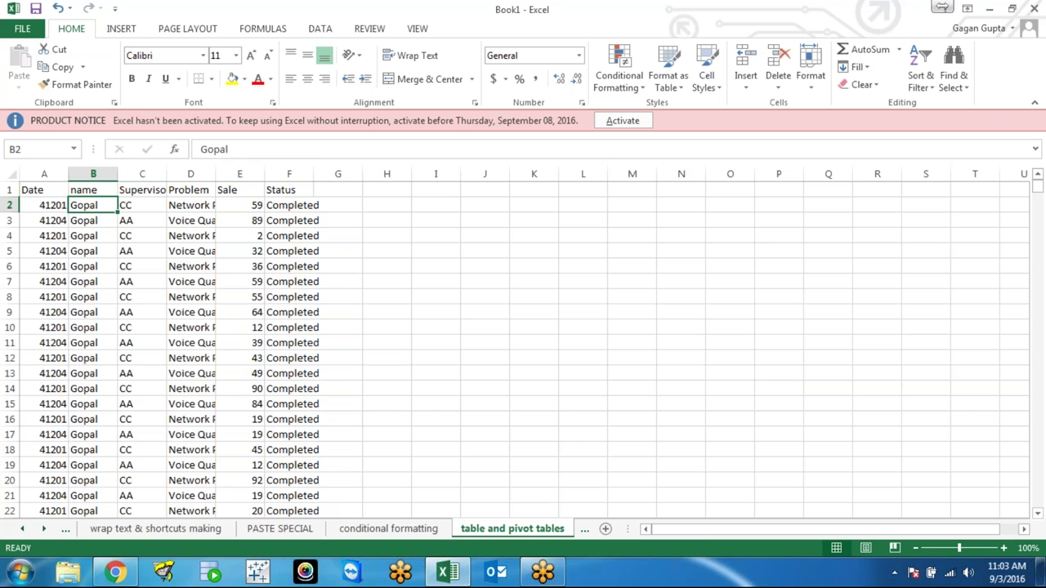
{"action": "left_click", "coordinate": [93, 221]}
{"action": "left_click", "coordinate": [93, 189]}
{"action": "left_click", "coordinate": [93, 235]}
{"action": "left_click", "coordinate": [93, 221]}
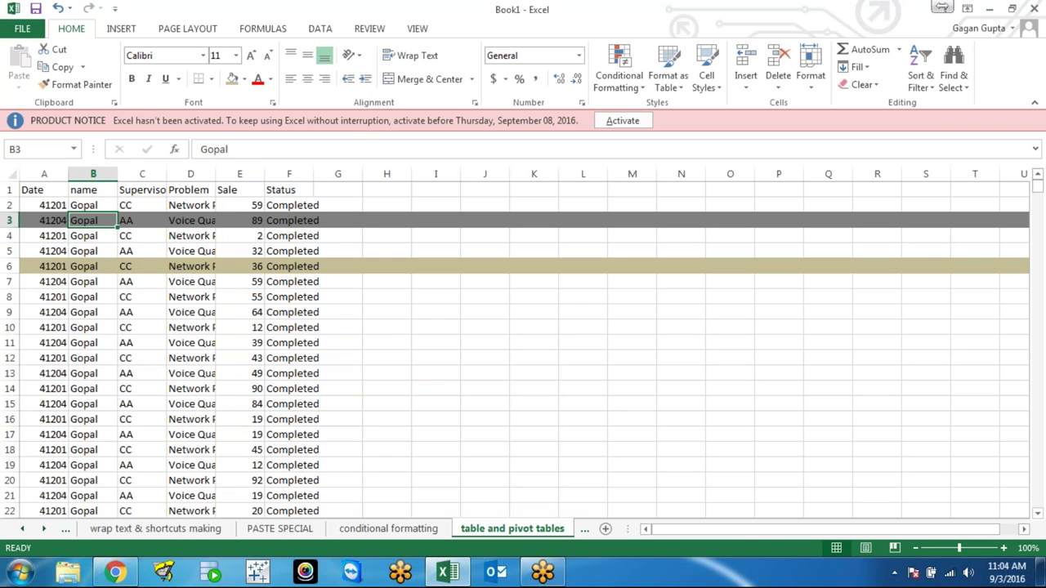
{"action": "key", "text": "shift+space"}
{"action": "key", "text": "ctrl+c"}
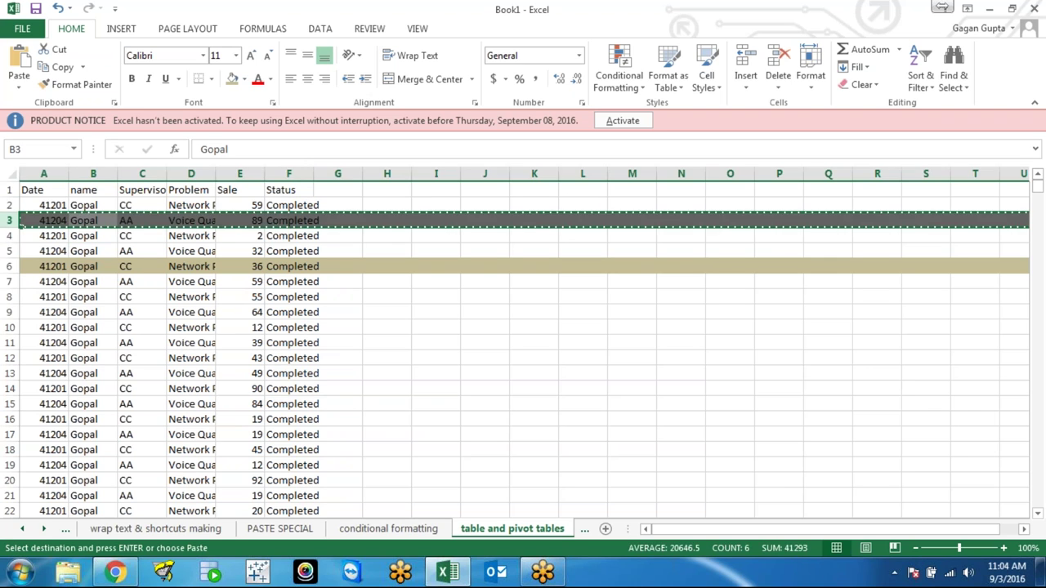
Step: Paste row 3's formatting only onto rows 11–15 and turn on header filtering
{"action": "key", "text": "Down"}
{"action": "key", "text": "Down"}
{"action": "key", "text": "Down"}
{"action": "key", "text": "Down"}
{"action": "key", "text": "Down"}
{"action": "key", "text": "shift+space"}
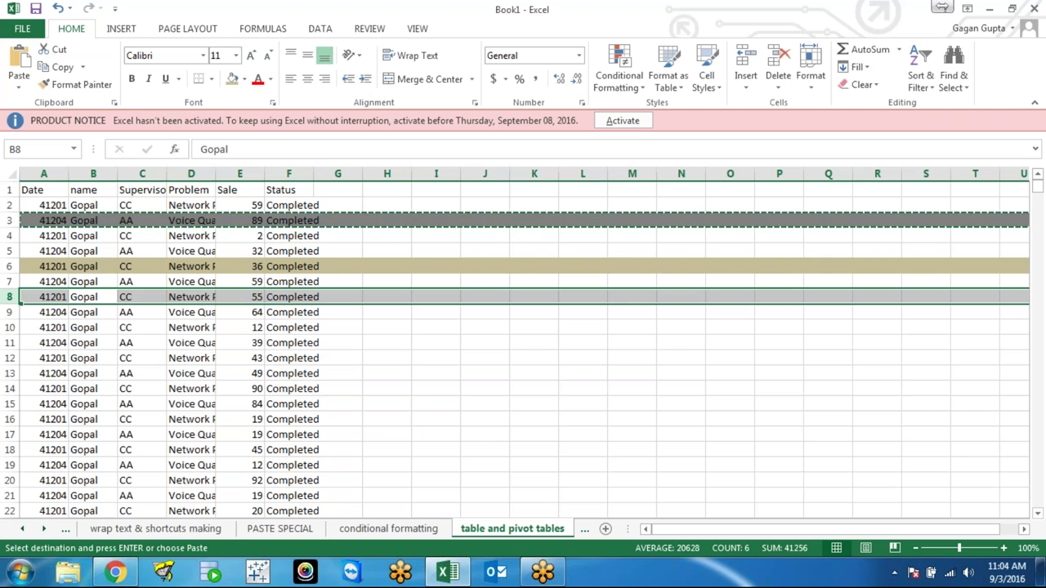
{"action": "key", "text": "ctrl+shift+Down"}
{"action": "key", "text": "Down"}
{"action": "key", "text": "Down"}
{"action": "key", "text": "Down"}
{"action": "key", "text": "shift+space"}
{"action": "key", "text": "shift+Down"}
{"action": "key", "text": "shift+Down"}
{"action": "key", "text": "shift+Down"}
{"action": "key", "text": "shift+Down"}
{"action": "key", "text": "ctrl+alt+v"}
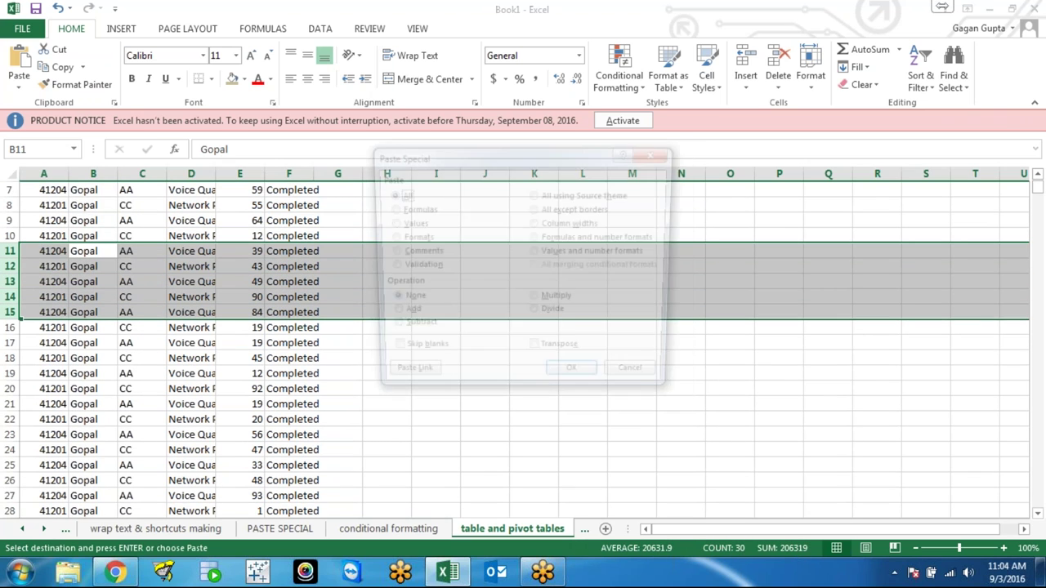
{"action": "key", "text": "t"}
{"action": "key", "text": "Return"}
{"action": "key", "text": "Escape"}
{"action": "key", "text": "ctrl+Up"}
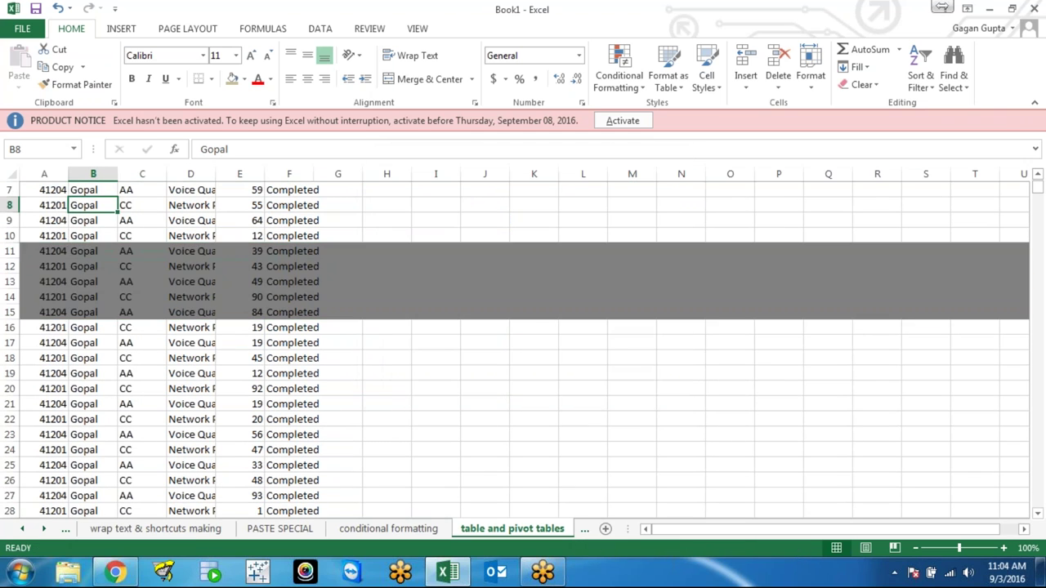
{"action": "key", "text": "ctrl+shift+l"}
Step: Filter the name column by grey fill colour, then clear that filter
{"action": "key", "text": "shift+space"}
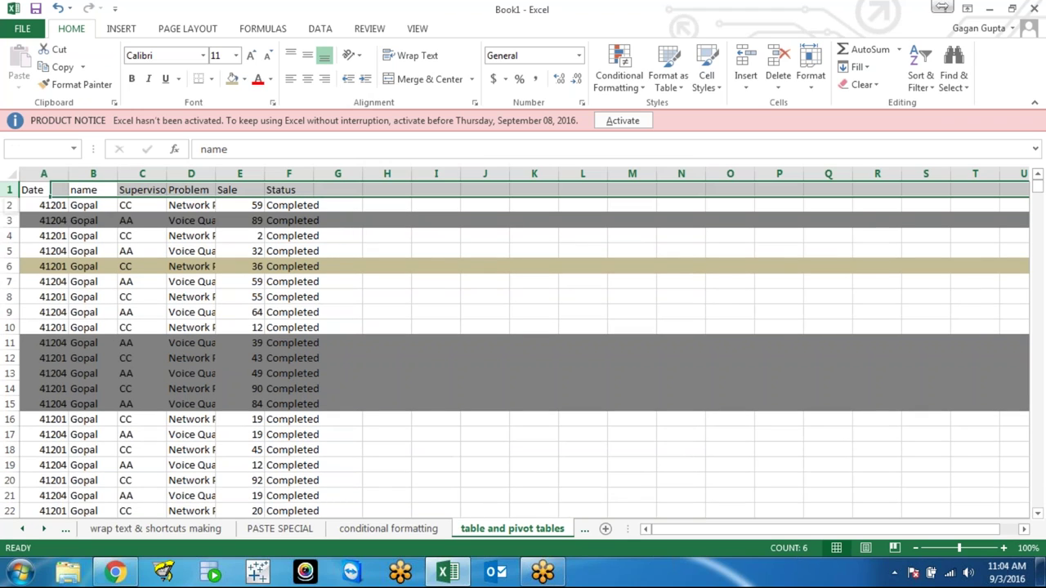
{"action": "key", "text": "alt+Down"}
{"action": "key", "text": "Down"}
{"action": "key", "text": "Down"}
{"action": "key", "text": "Down"}
{"action": "key", "text": "Down"}
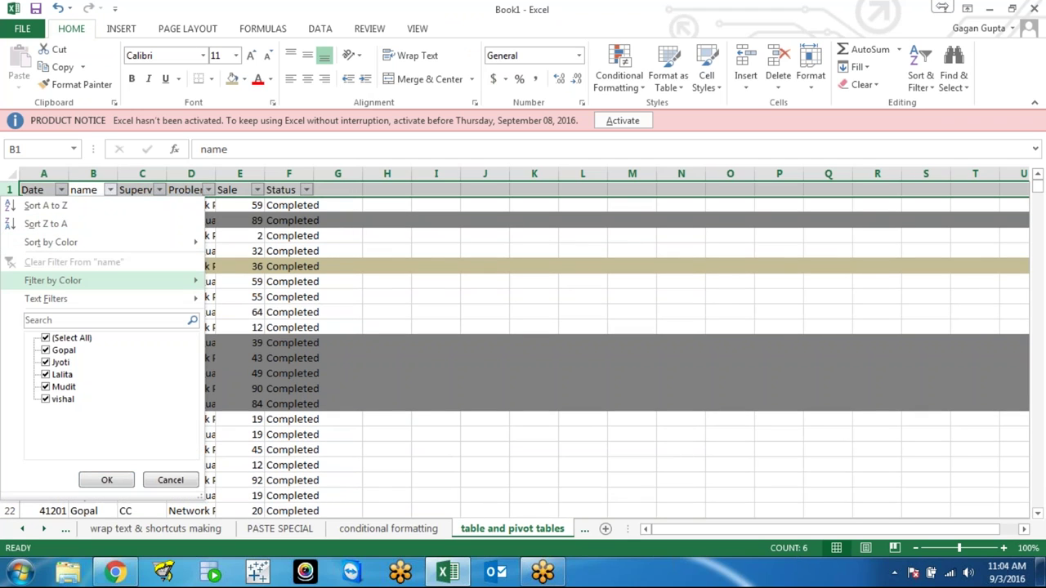
{"action": "key", "text": "Right"}
{"action": "key", "text": "Down"}
{"action": "key", "text": "Up"}
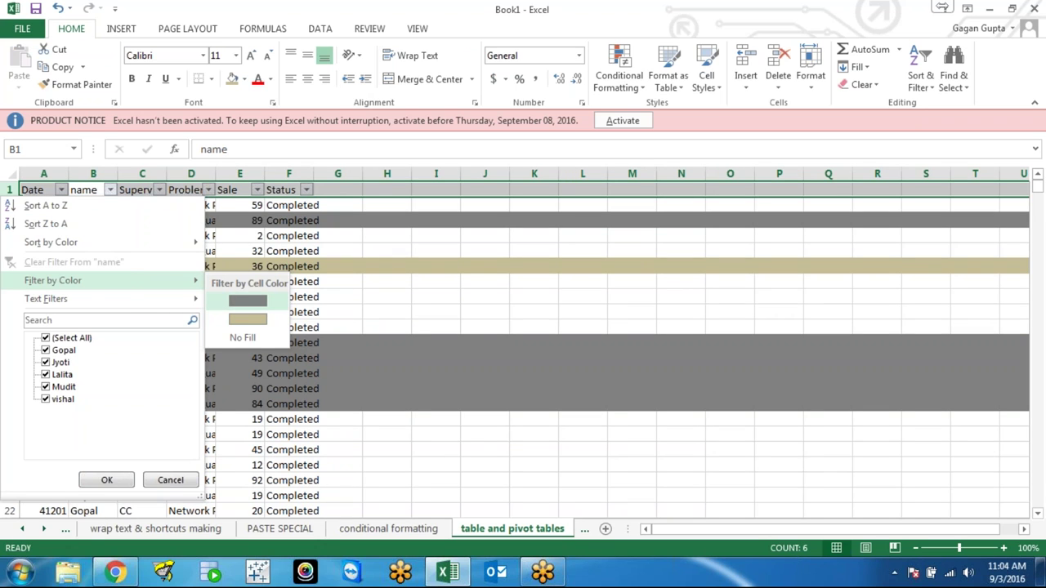
{"action": "key", "text": "Return"}
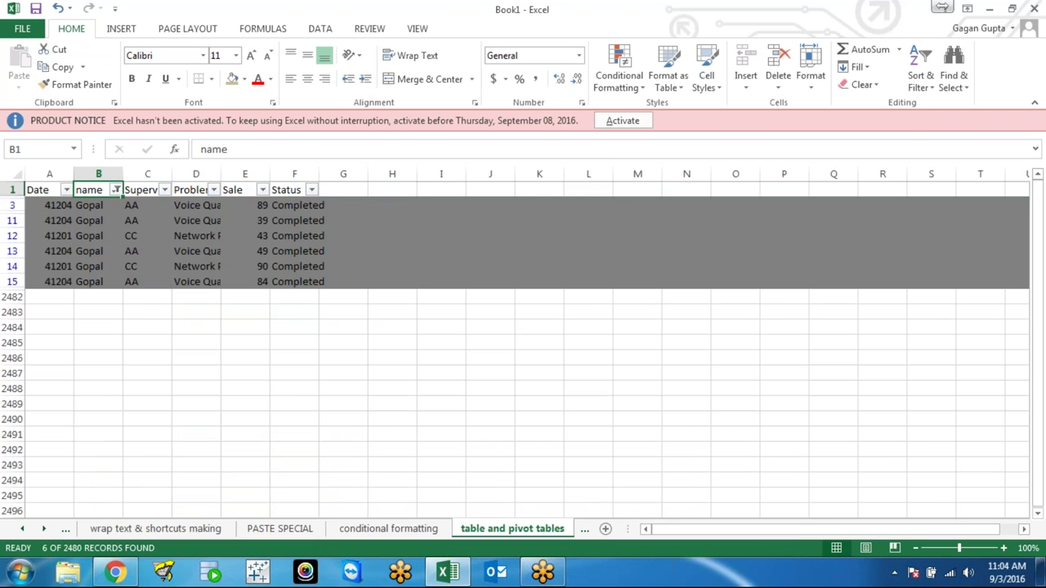
{"action": "key", "text": "alt+d"}
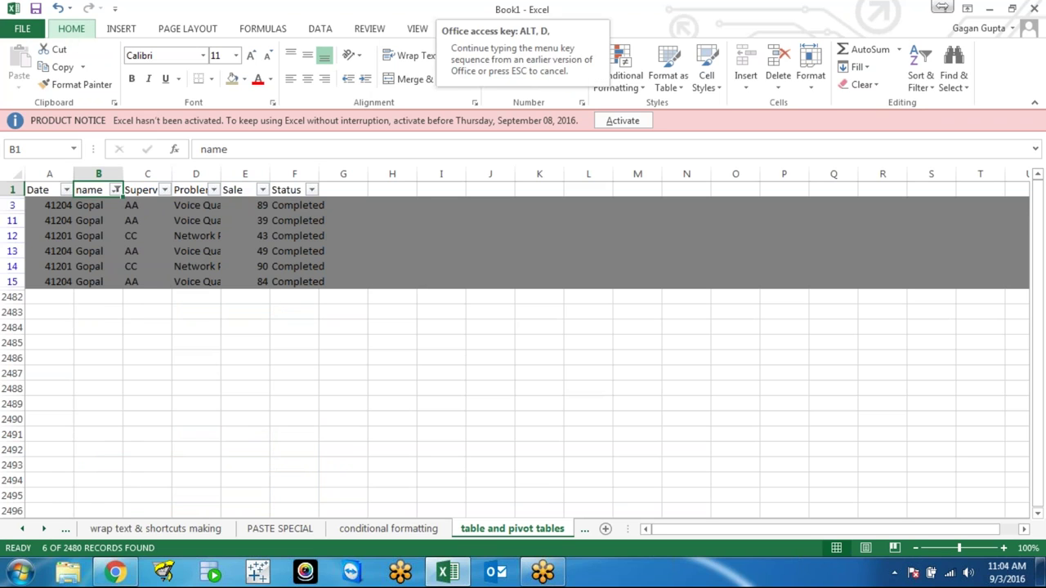
{"action": "key", "text": "f"}
{"action": "key", "text": "f"}
{"action": "key", "text": "alt+d"}
{"action": "key", "text": "f"}
{"action": "key", "text": "f"}
Step: Tick and untick names in the name column's filter list without applying a filter
{"action": "key", "text": "alt+Down"}
{"action": "key", "text": "Down"}
{"action": "key", "text": "Down"}
{"action": "key", "text": "Down"}
{"action": "key", "text": "Down"}
{"action": "key", "text": "Down"}
{"action": "key", "text": "Down"}
{"action": "key", "text": "space"}
{"action": "key", "text": "Down"}
{"action": "key", "text": "space"}
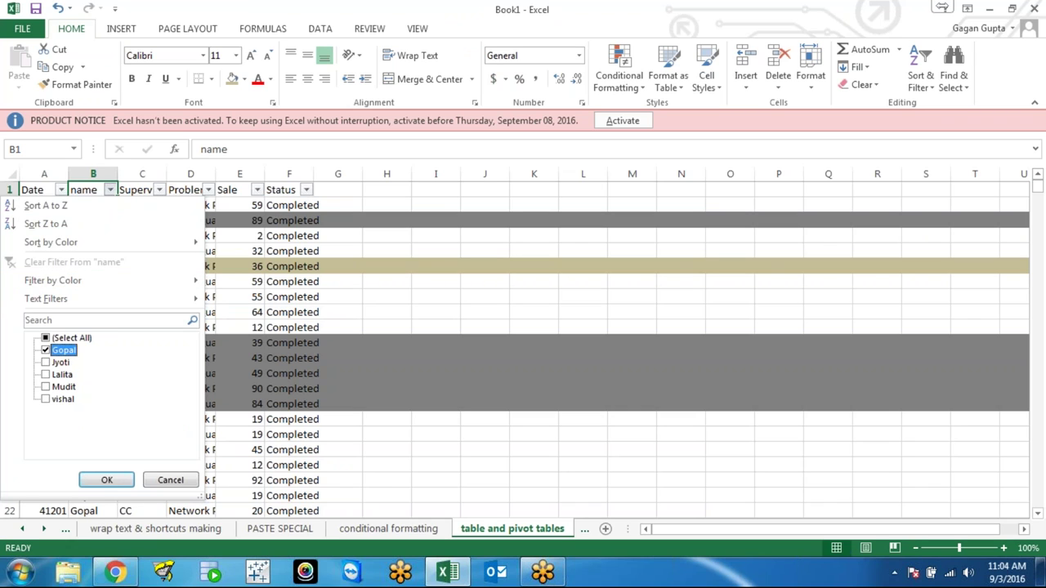
{"action": "key", "text": "Down"}
{"action": "key", "text": "Down"}
{"action": "key", "text": "space"}
{"action": "key", "text": "Down"}
{"action": "key", "text": "space"}
{"action": "key", "text": "Return"}
{"action": "key", "text": "Down"}
{"action": "key", "text": "Up"}
Step: Turn AutoFilter off and bring up the Sort dialog for the call log
{"action": "key", "text": "alt+d"}
{"action": "key", "text": "f"}
{"action": "key", "text": "f"}
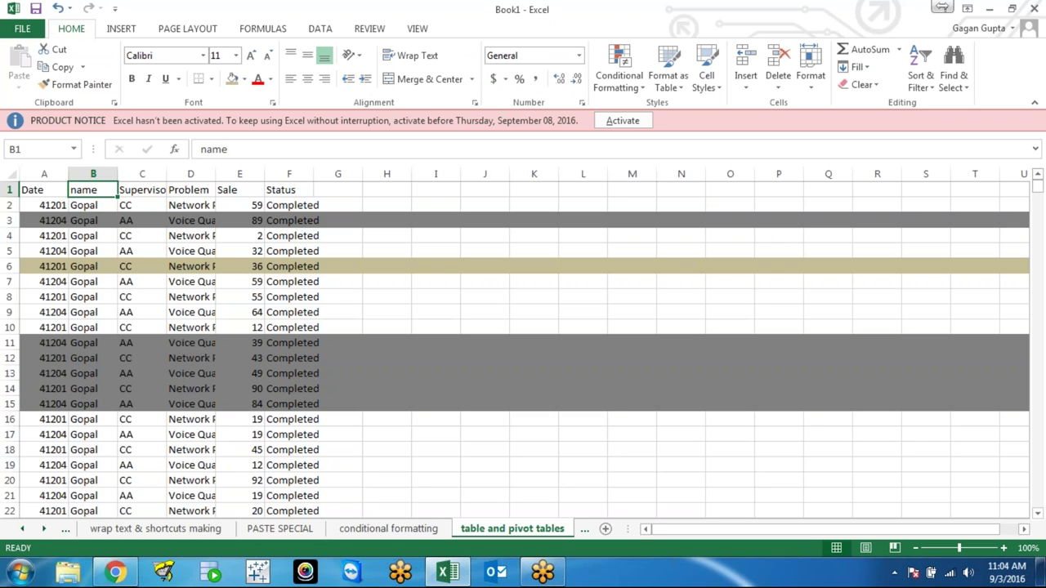
{"action": "key", "text": "alt+d"}
{"action": "key", "text": "s"}
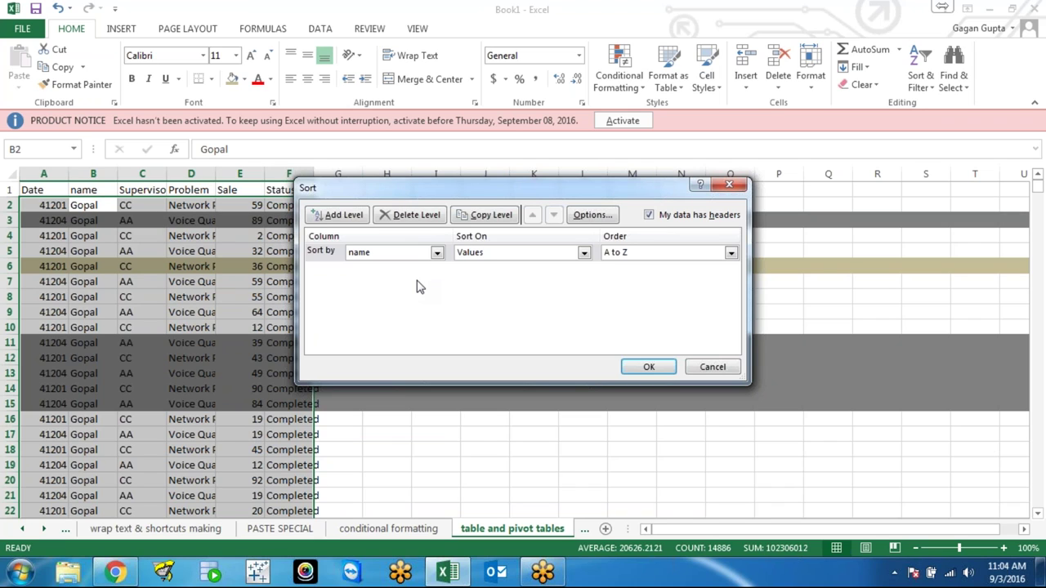
Step: Sort the call log by the name column's cell colour, with dark grey on top
{"action": "left_click", "coordinate": [509, 254]}
{"action": "left_click", "coordinate": [504, 276]}
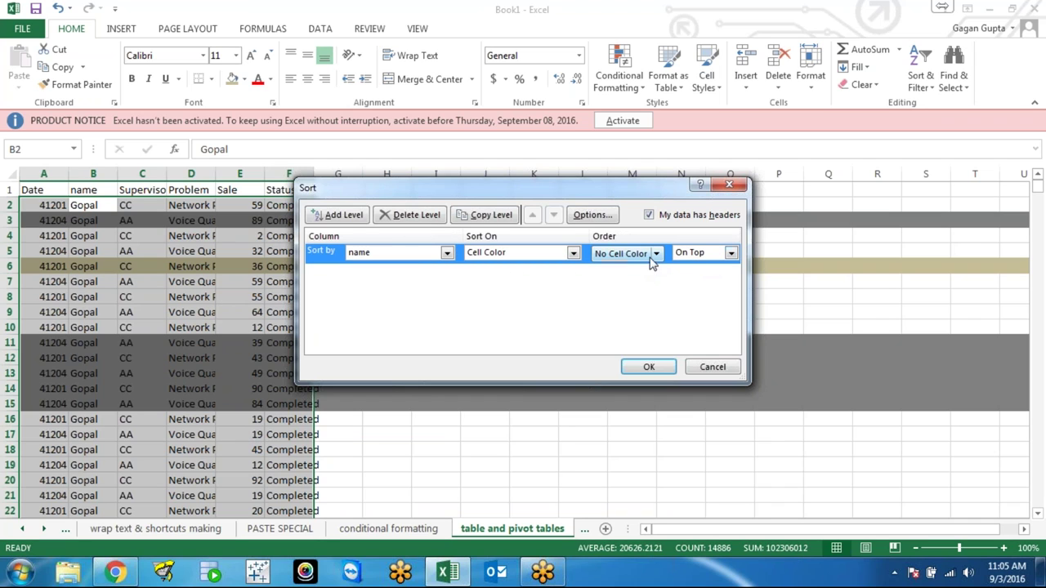
{"action": "left_click", "coordinate": [656, 254]}
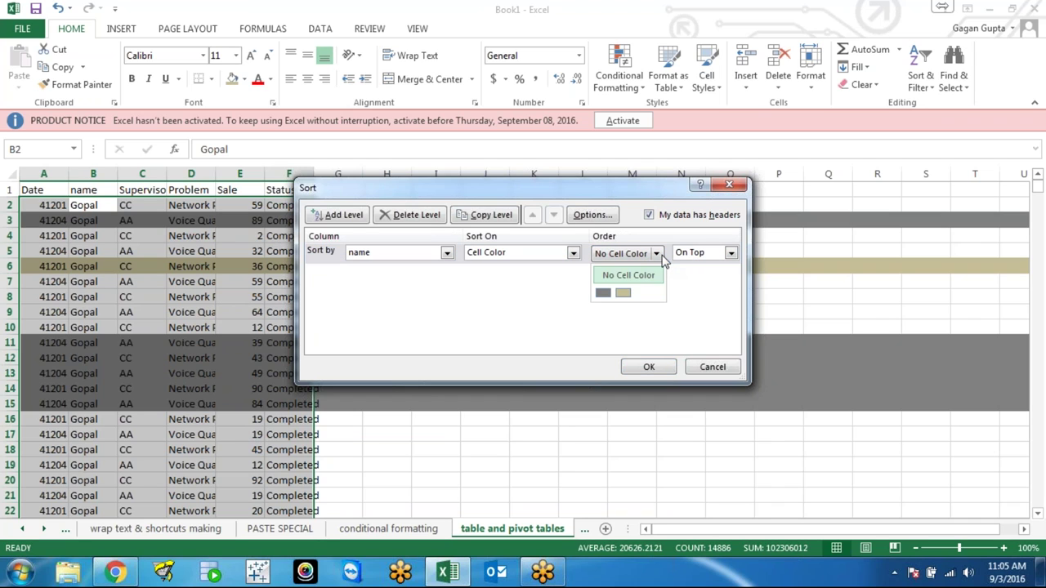
{"action": "left_click", "coordinate": [603, 293]}
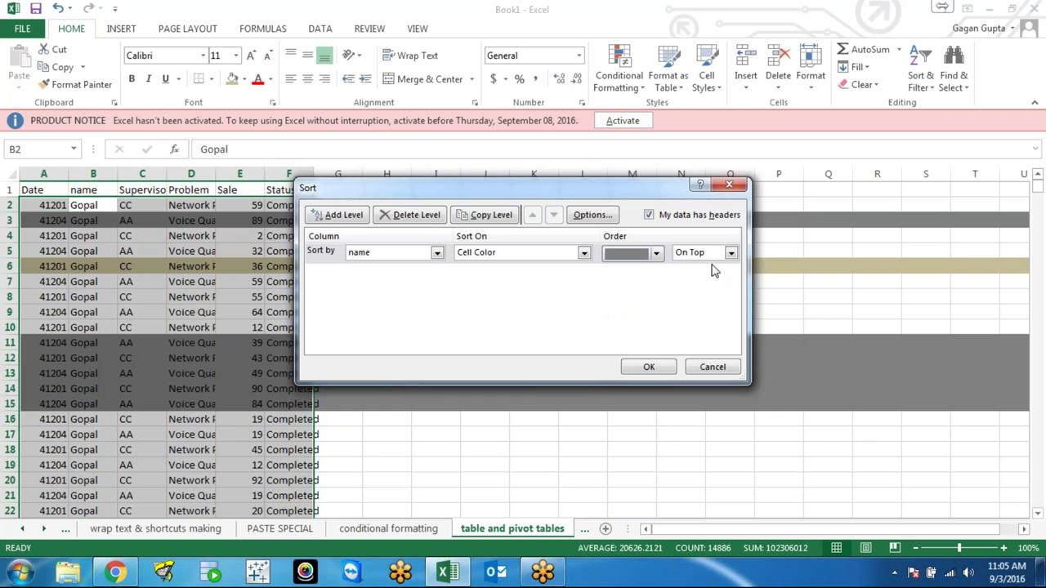
{"action": "left_click", "coordinate": [634, 369]}
{"action": "left_click", "coordinate": [336, 278]}
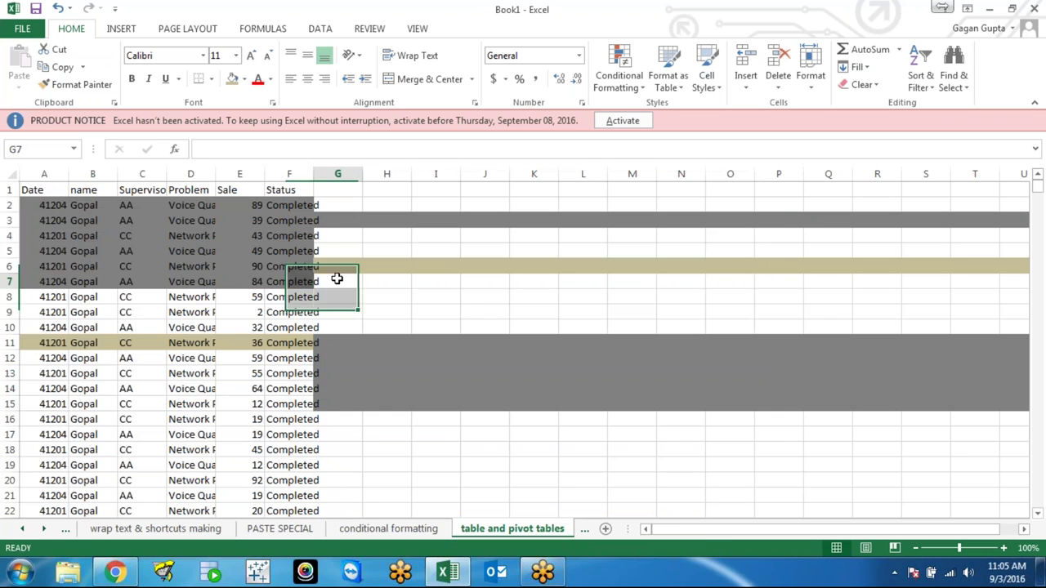
Step: Enter the test text 'ds' in cells H7 and J9
{"action": "key", "text": "Left"}
{"action": "key", "text": "Left"}
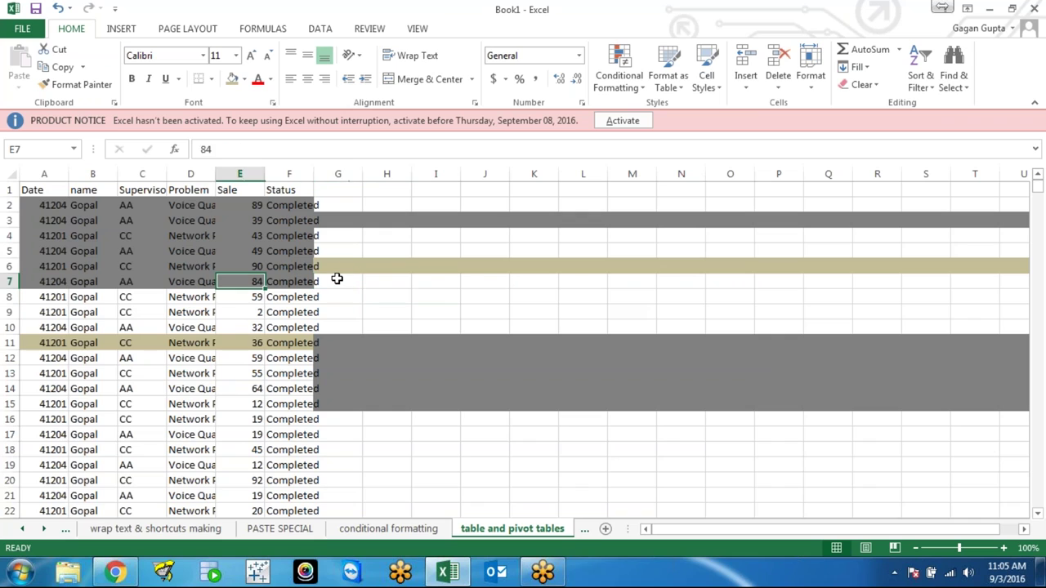
{"action": "key", "text": "Left"}
{"action": "key", "text": "Right"}
{"action": "key", "text": "Right"}
{"action": "key", "text": "Right"}
{"action": "key", "text": "Right"}
{"action": "type", "text": "ds"}
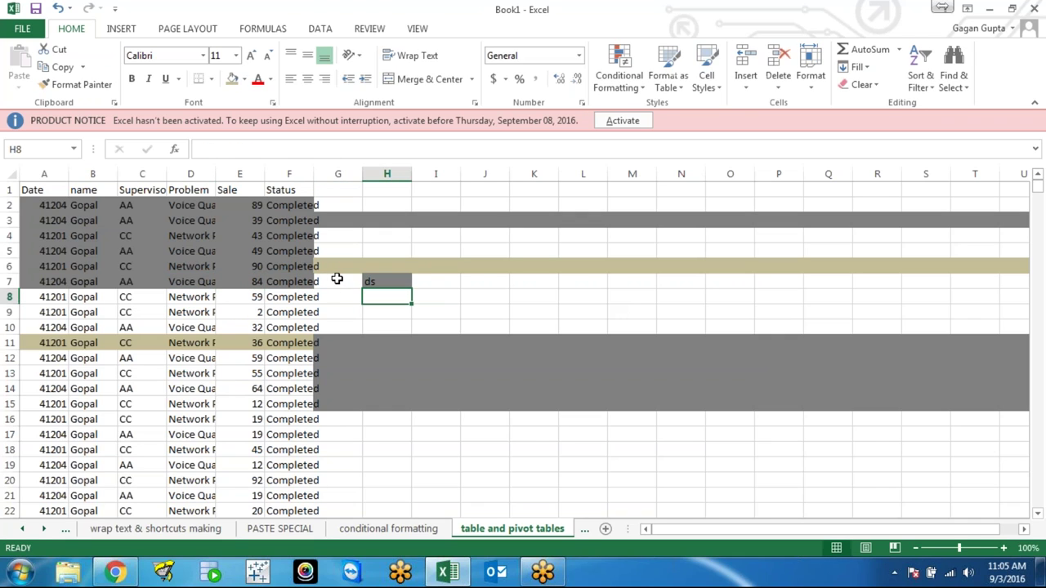
{"action": "key", "text": "Right"}
{"action": "key", "text": "Right"}
{"action": "key", "text": "Down"}
{"action": "key", "text": "Down"}
{"action": "type", "text": "ds"}
{"action": "key", "text": "Return"}
{"action": "key", "text": "Up"}
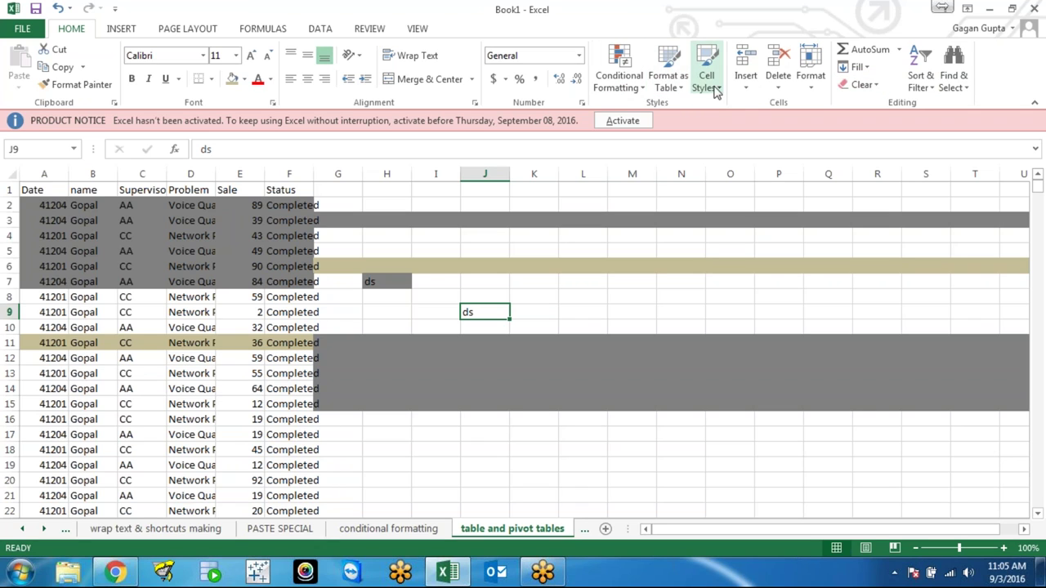
Step: Browse the Problem column entries, then move to the empty 'charts' sheet
{"action": "left_click", "coordinate": [206, 388]}
{"action": "key", "text": "Up"}
{"action": "key", "text": "Up"}
{"action": "key", "text": "Up"}
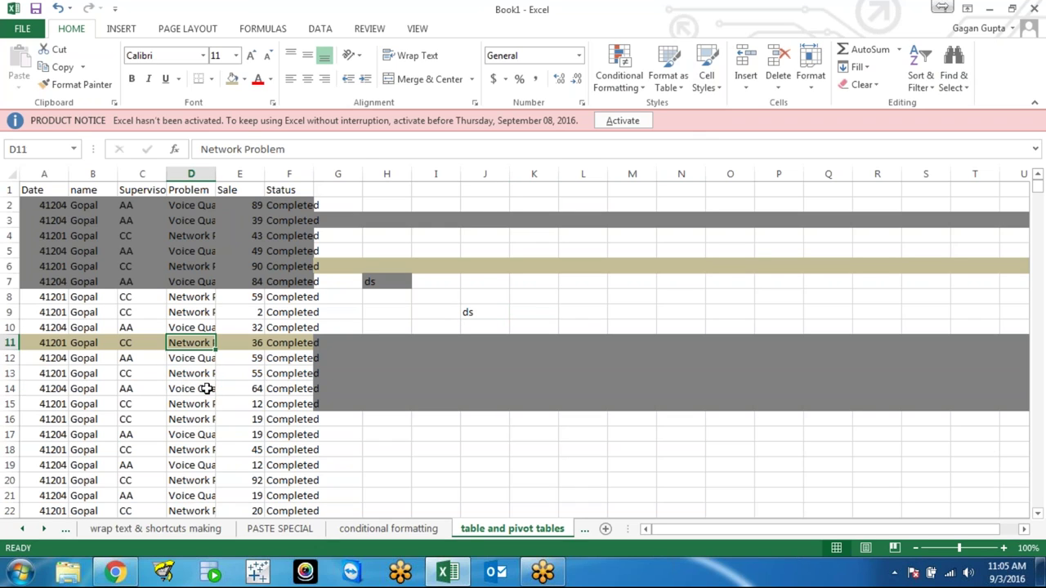
{"action": "key", "text": "Down"}
{"action": "key", "text": "Down"}
{"action": "key", "text": "Down"}
{"action": "key", "text": "Down"}
{"action": "key", "text": "Down"}
{"action": "key", "text": "Up"}
{"action": "key", "text": "Up"}
{"action": "key", "text": "Down"}
{"action": "key", "text": "Down"}
{"action": "key", "text": "Down"}
{"action": "key", "text": "Up"}
{"action": "key", "text": "Up"}
{"action": "key", "text": "Down"}
{"action": "key", "text": "Down"}
{"action": "key", "text": "Up"}
{"action": "key", "text": "Up"}
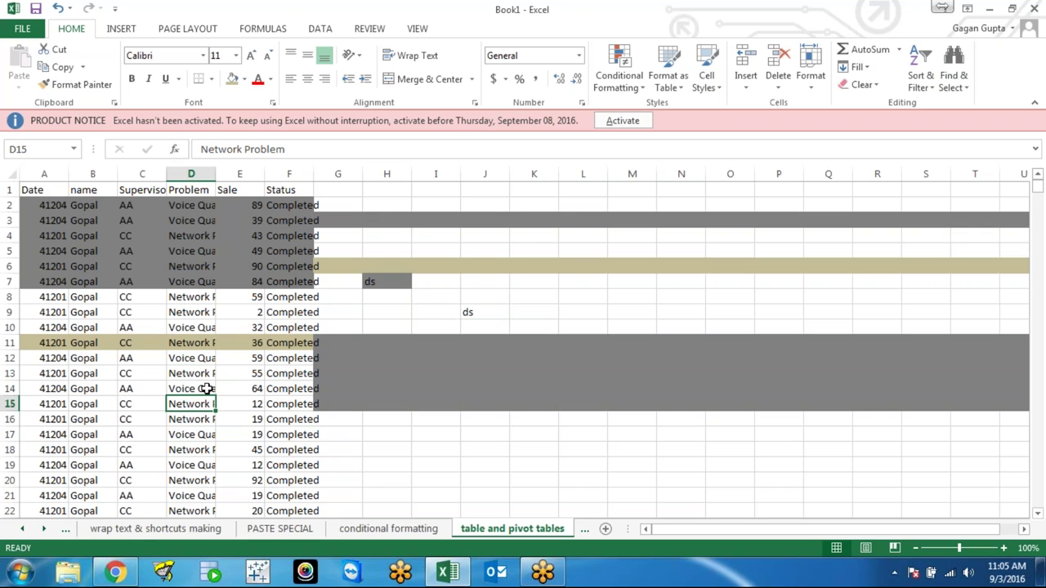
{"action": "key", "text": "ctrl+Page_Down"}
{"action": "key", "text": "Up"}
{"action": "key", "text": "Up"}
{"action": "key", "text": "Left"}
{"action": "key", "text": "Left"}
{"action": "key", "text": "Left"}
{"action": "key", "text": "Left"}
{"action": "key", "text": "Left"}
{"action": "key", "text": "Left"}
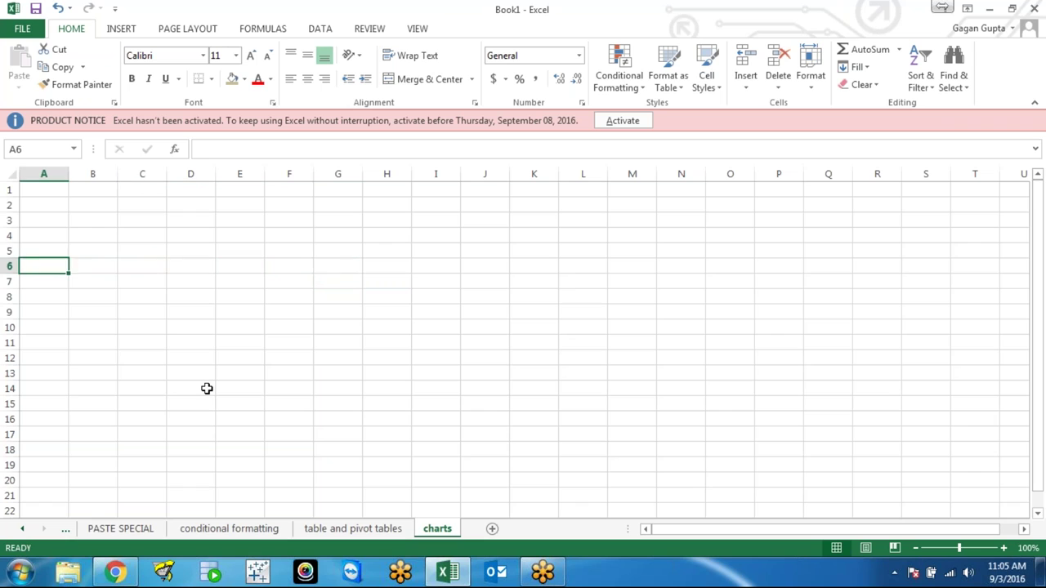
Step: Enter the label 'countif' in A3 and 'countifs' in A4, fixing a typo
{"action": "key", "text": "Up"}
{"action": "key", "text": "Up"}
{"action": "key", "text": "Up"}
{"action": "key", "text": "Down"}
{"action": "key", "text": "Up"}
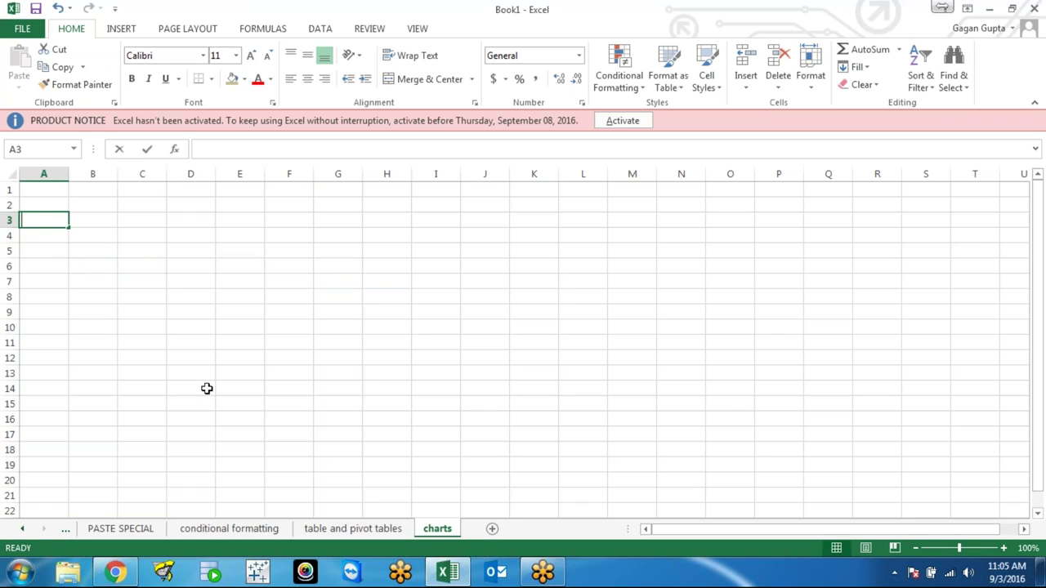
{"action": "type", "text": "countio"}
{"action": "key", "text": "BackSpace"}
{"action": "type", "text": "f"}
{"action": "key", "text": "Return"}
{"action": "type", "text": "countifs"}
{"action": "key", "text": "Return"}
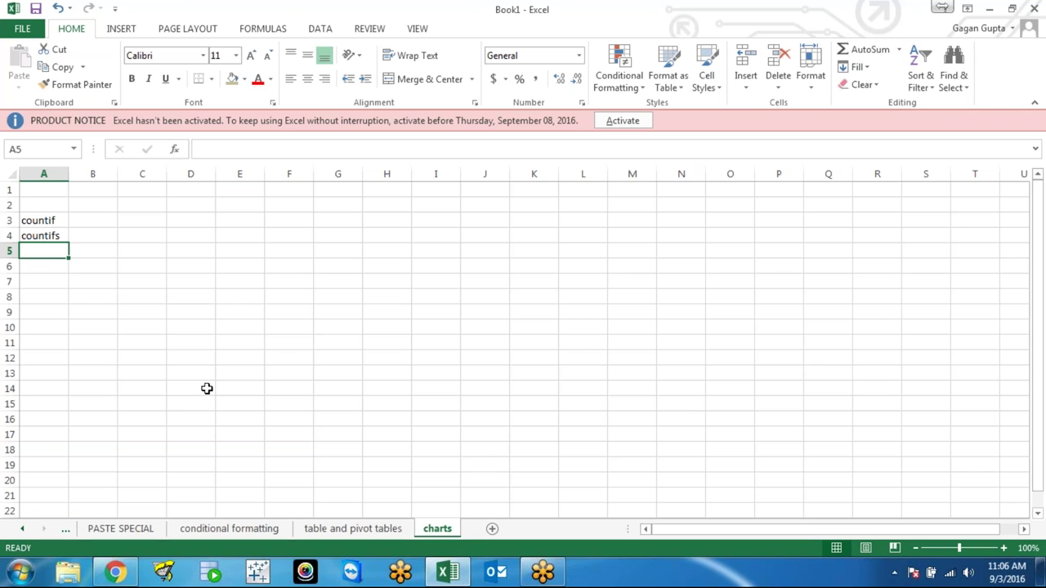
Step: Move the cell cursor around the new labels with the arrow keys
{"action": "key", "text": "Right"}
{"action": "key", "text": "Down"}
{"action": "key", "text": "Down"}
{"action": "key", "text": "Right"}
{"action": "key", "text": "Up"}
{"action": "key", "text": "Left"}
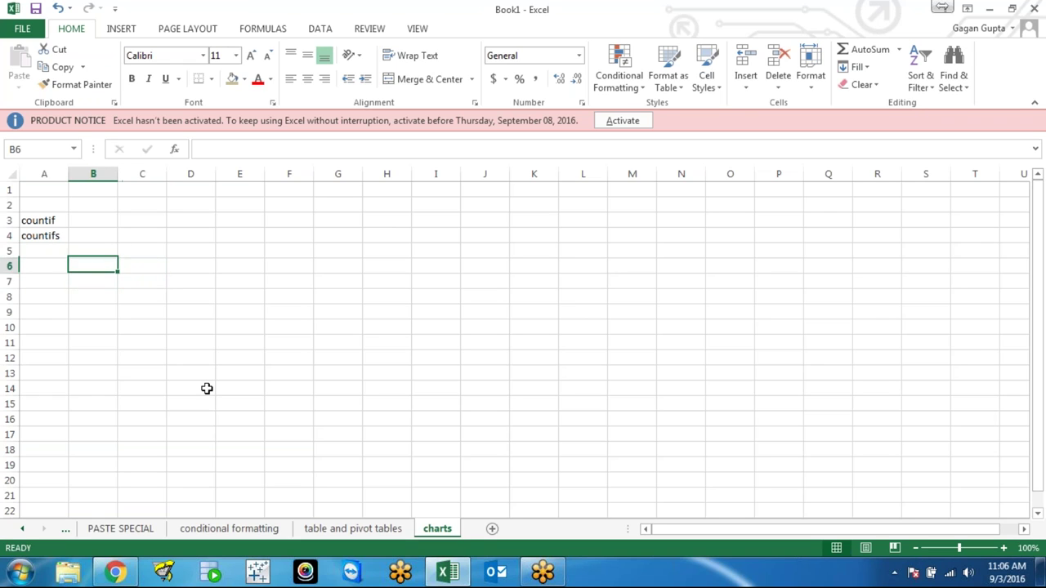
{"action": "key", "text": "Up"}
{"action": "key", "text": "Right"}
{"action": "key", "text": "Down"}
{"action": "key", "text": "Left"}
{"action": "key", "text": "Up"}
{"action": "key", "text": "Right"}
{"action": "key", "text": "Down"}
{"action": "key", "text": "Down"}
{"action": "key", "text": "Left"}
{"action": "key", "text": "Up"}
{"action": "key", "text": "Up"}
{"action": "key", "text": "Down"}
{"action": "key", "text": "Down"}
{"action": "key", "text": "Up"}
{"action": "key", "text": "Up"}
{"action": "key", "text": "Right"}
{"action": "key", "text": "Down"}
{"action": "key", "text": "Down"}
{"action": "key", "text": "Down"}
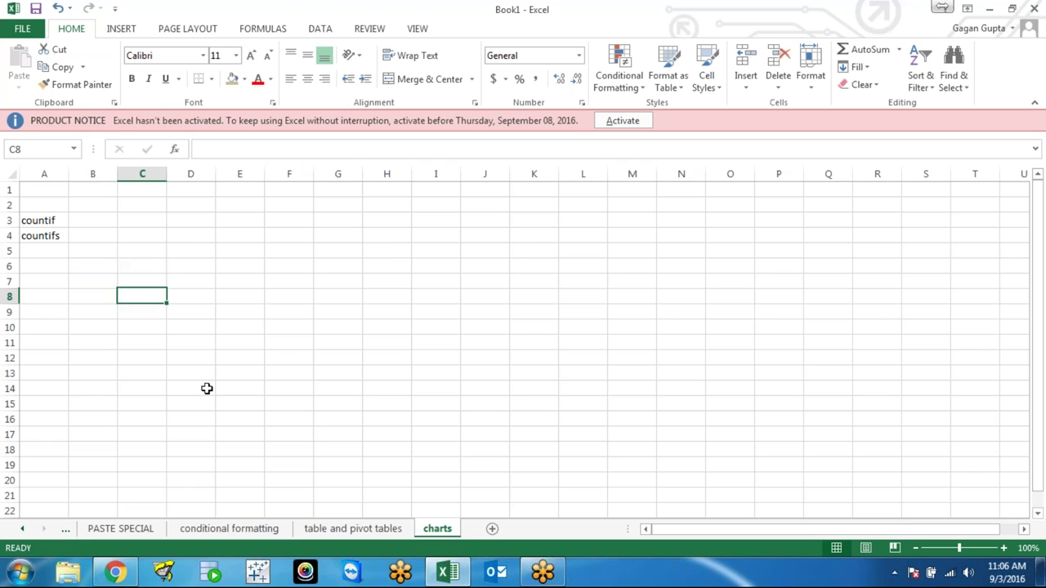
{"action": "key", "text": "Left"}
{"action": "key", "text": "Up"}
{"action": "key", "text": "Up"}
{"action": "key", "text": "Right"}
{"action": "key", "text": "Left"}
{"action": "key", "text": "Right"}
{"action": "key", "text": "Up"}
{"action": "key", "text": "Down"}
{"action": "key", "text": "Down"}
{"action": "key", "text": "Left"}
{"action": "key", "text": "Up"}
{"action": "key", "text": "Up"}
{"action": "key", "text": "Right"}
{"action": "key", "text": "Down"}
{"action": "key", "text": "Down"}
{"action": "key", "text": "Left"}
{"action": "key", "text": "Up"}
{"action": "key", "text": "Up"}
{"action": "key", "text": "Right"}
{"action": "key", "text": "Down"}
{"action": "key", "text": "Left"}
{"action": "key", "text": "Up"}
{"action": "key", "text": "Right"}
{"action": "key", "text": "Down"}
{"action": "key", "text": "Down"}
{"action": "key", "text": "Left"}
{"action": "key", "text": "Up"}
{"action": "key", "text": "Up"}
{"action": "key", "text": "Down"}
{"action": "key", "text": "Right"}
{"action": "key", "text": "Up"}
{"action": "key", "text": "Down"}
{"action": "key", "text": "Down"}
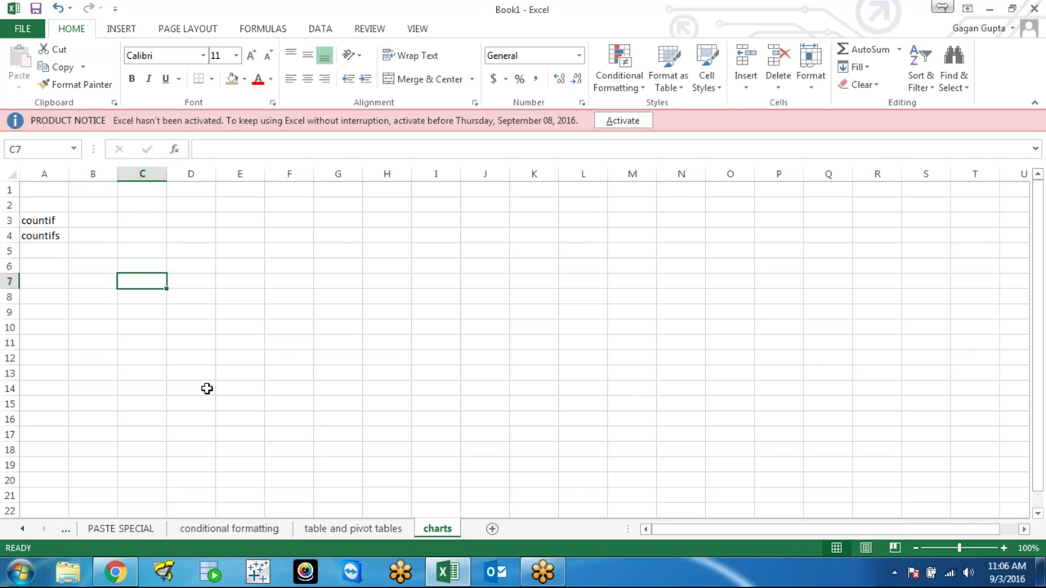
{"action": "key", "text": "Left"}
{"action": "key", "text": "Up"}
{"action": "key", "text": "Up"}
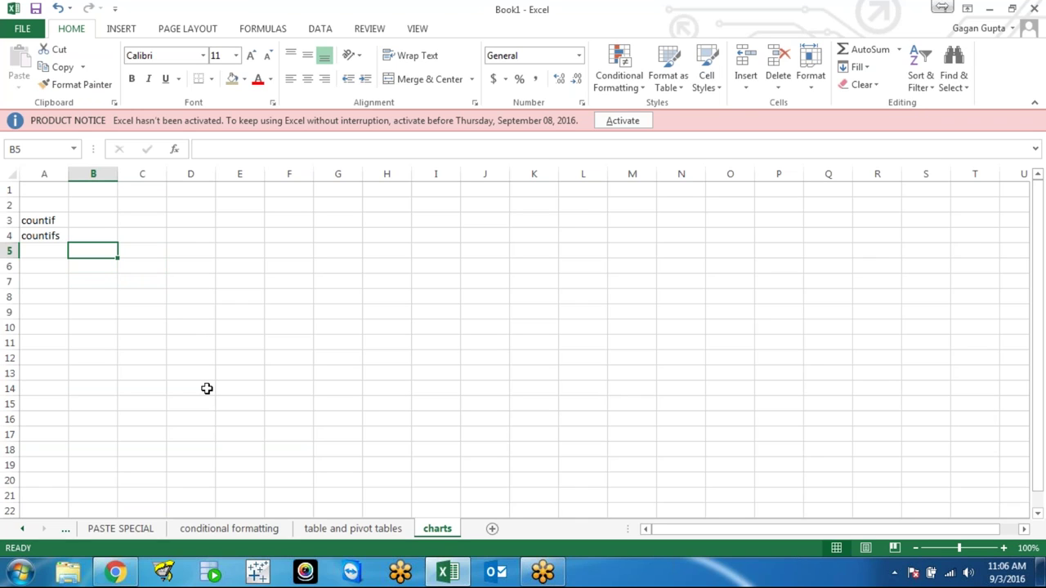
{"action": "key", "text": "Down"}
{"action": "key", "text": "Up"}
{"action": "key", "text": "Down"}
{"action": "key", "text": "Down"}
{"action": "key", "text": "Down"}
{"action": "key", "text": "Up"}
{"action": "key", "text": "Up"}
{"action": "key", "text": "Up"}
{"action": "key", "text": "Down"}
{"action": "key", "text": "Down"}
{"action": "key", "text": "Down"}
{"action": "key", "text": "Up"}
{"action": "key", "text": "Up"}
{"action": "key", "text": "Down"}
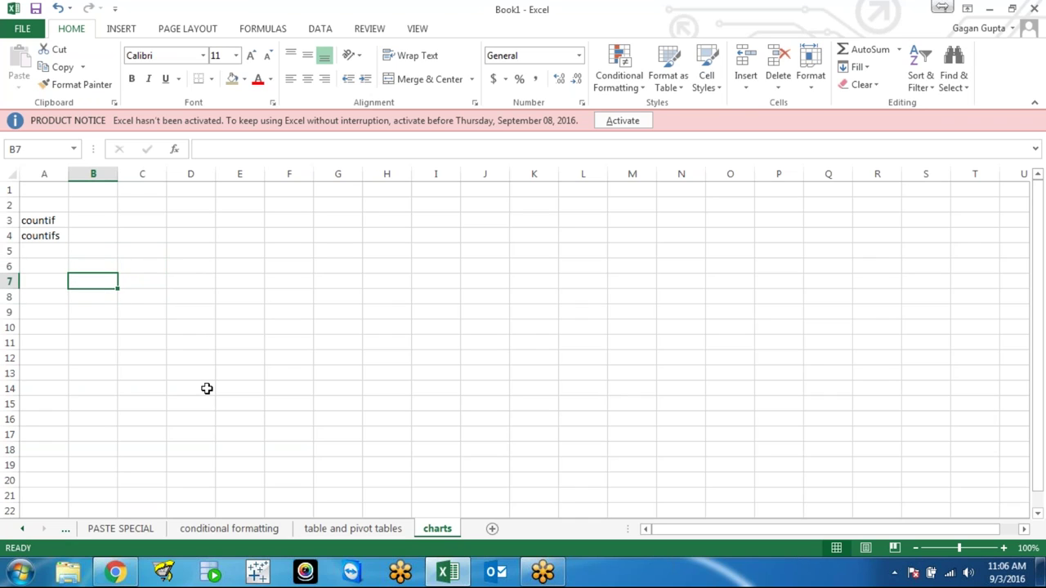
{"action": "key", "text": "Up"}
{"action": "key", "text": "Down"}
{"action": "key", "text": "Down"}
{"action": "key", "text": "Up"}
{"action": "key", "text": "Up"}
{"action": "key", "text": "Up"}
{"action": "key", "text": "Down"}
{"action": "key", "text": "Down"}
{"action": "key", "text": "Down"}
{"action": "key", "text": "Down"}
{"action": "key", "text": "Up"}
{"action": "key", "text": "Up"}
{"action": "key", "text": "Up"}
{"action": "key", "text": "Down"}
{"action": "key", "text": "Down"}
{"action": "key", "text": "Down"}
{"action": "key", "text": "Down"}
{"action": "key", "text": "Down"}
{"action": "key", "text": "Up"}
{"action": "key", "text": "Up"}
{"action": "key", "text": "Up"}
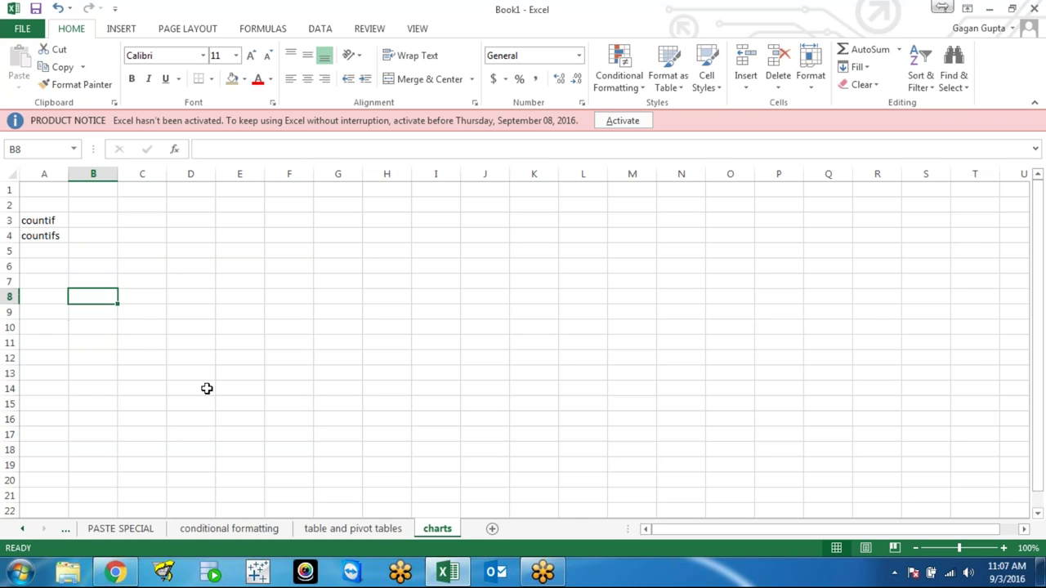
{"action": "key", "text": "Down"}
{"action": "key", "text": "Down"}
{"action": "key", "text": "Down"}
{"action": "key", "text": "Down"}
{"action": "key", "text": "Down"}
{"action": "key", "text": "Down"}
{"action": "key", "text": "Up"}
{"action": "key", "text": "Up"}
{"action": "key", "text": "Up"}
{"action": "key", "text": "Up"}
{"action": "key", "text": "Up"}
{"action": "key", "text": "Up"}
{"action": "key", "text": "Up"}
{"action": "key", "text": "Down"}
{"action": "key", "text": "Down"}
{"action": "key", "text": "Down"}
{"action": "key", "text": "Down"}
{"action": "key", "text": "Down"}
{"action": "key", "text": "Up"}
{"action": "key", "text": "Up"}
{"action": "key", "text": "Up"}
{"action": "key", "text": "Up"}
{"action": "key", "text": "Up"}
{"action": "key", "text": "Up"}
{"action": "key", "text": "Up"}
{"action": "key", "text": "Up"}
{"action": "key", "text": "Up"}
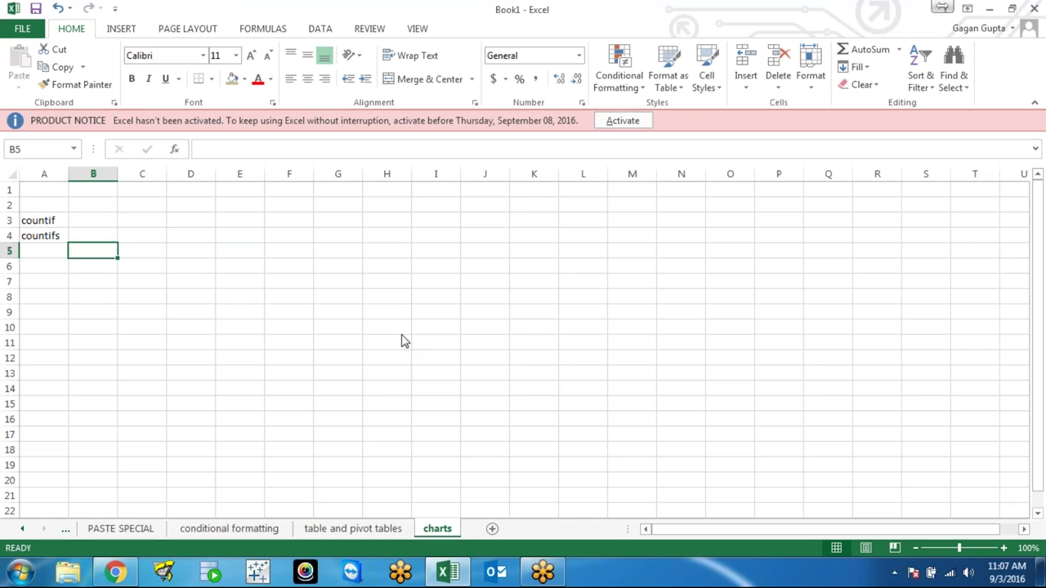
Step: Clear the countif and countifs labels from A3:A4
{"action": "left_click", "coordinate": [210, 253]}
{"action": "key", "text": "Right"}
{"action": "key", "text": "Down"}
{"action": "key", "text": "Up"}
{"action": "key", "text": "Left"}
{"action": "key", "text": "Up"}
{"action": "key", "text": "Down"}
{"action": "key", "text": "Left"}
{"action": "key", "text": "Left"}
{"action": "key", "text": "Left"}
{"action": "key", "text": "Up"}
{"action": "key", "text": "Up"}
{"action": "key", "text": "shift+Down"}
{"action": "key", "text": "Delete"}
Step: Enter 'SUMIF' in A4 and 'SUMIFS' in A5
{"action": "key", "text": "Down"}
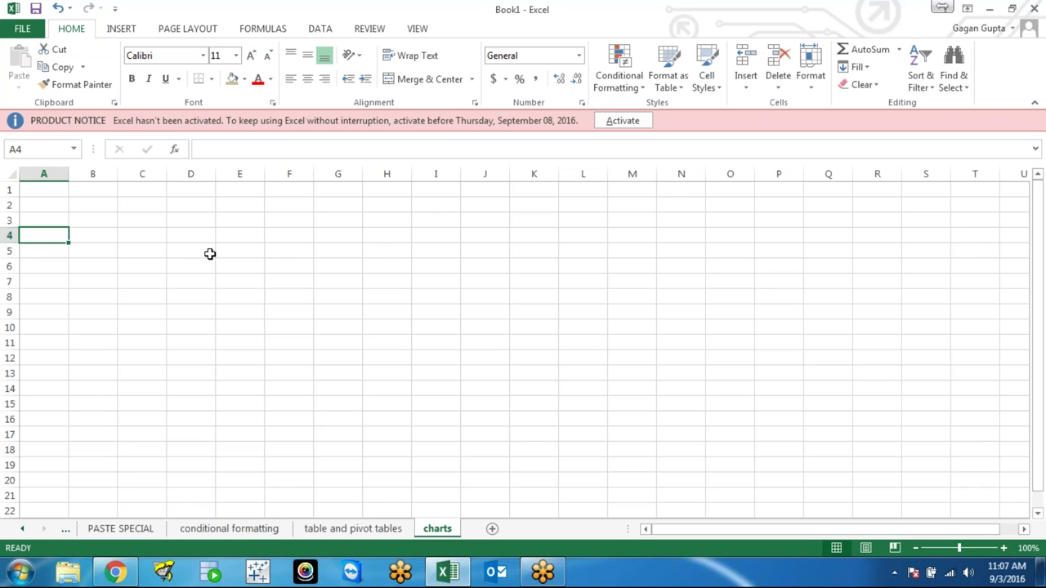
{"action": "type", "text": "SUMIF"}
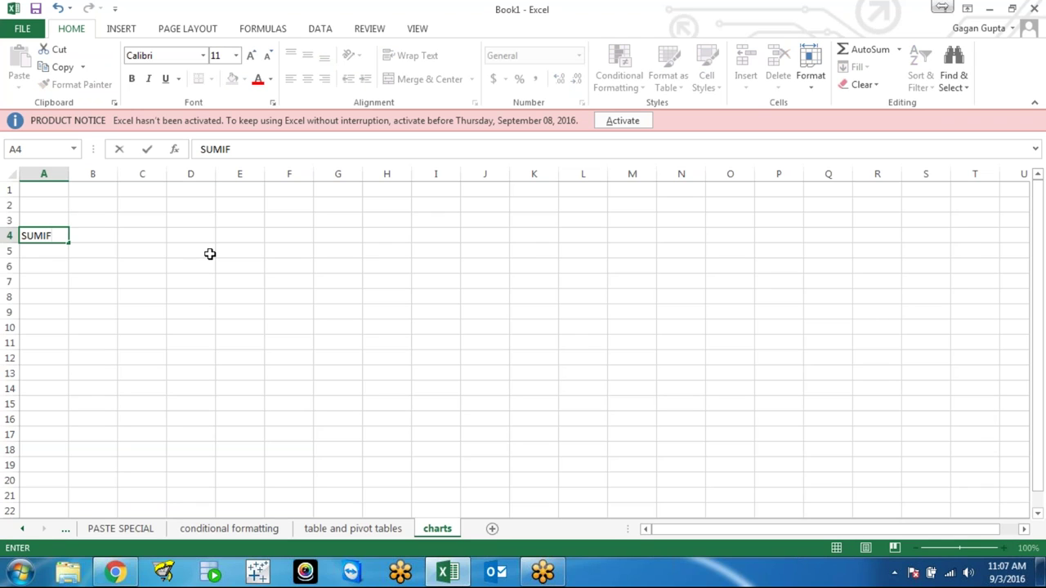
{"action": "key", "text": "Return"}
{"action": "type", "text": "SUMIF"}
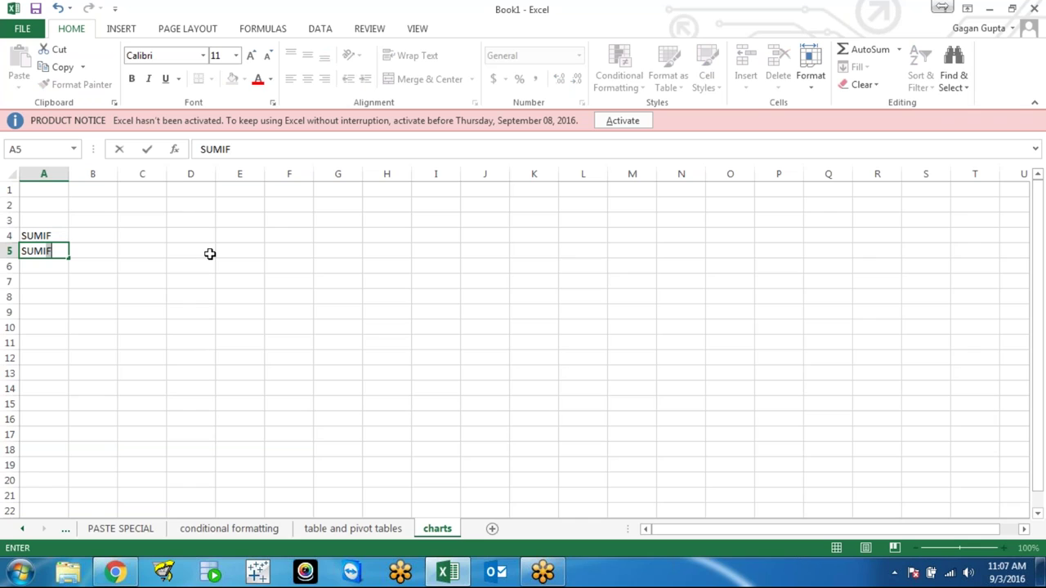
{"action": "type", "text": "S"}
{"action": "key", "text": "Return"}
Step: Delete the SUMIF and SUMIFS labels from A4:A5
{"action": "key", "text": "Up"}
{"action": "key", "text": "Up"}
{"action": "key", "text": "Down"}
{"action": "key", "text": "Down"}
{"action": "key", "text": "Down"}
{"action": "key", "text": "Up"}
{"action": "key", "text": "Up"}
{"action": "key", "text": "Up"}
{"action": "key", "text": "Down"}
{"action": "key", "text": "Down"}
{"action": "key", "text": "Up"}
{"action": "key", "text": "Up"}
{"action": "key", "text": "Down"}
{"action": "key", "text": "Down"}
{"action": "key", "text": "Up"}
{"action": "key", "text": "Up"}
{"action": "key", "text": "Down"}
{"action": "key", "text": "Down"}
{"action": "key", "text": "Up"}
{"action": "key", "text": "Up"}
{"action": "key", "text": "Down"}
{"action": "key", "text": "Up"}
{"action": "key", "text": "shift+Down"}
{"action": "key", "text": "Delete"}
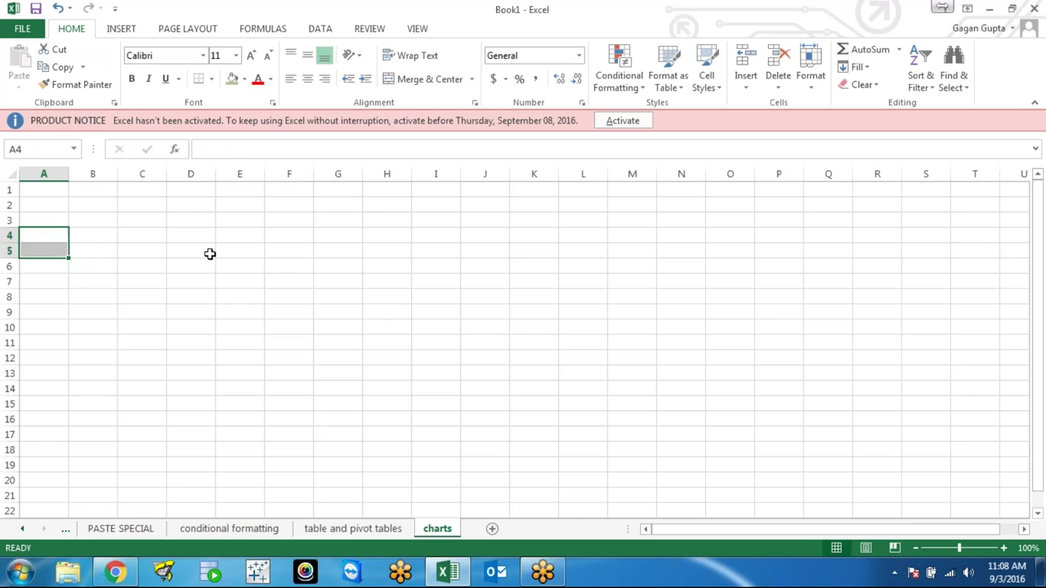
Step: Start typing 'COUNTIF' into cell A4
{"action": "key", "text": "shift+Up"}
{"action": "key", "text": "Down"}
{"action": "key", "text": "Down"}
{"action": "key", "text": "Down"}
{"action": "key", "text": "Up"}
{"action": "key", "text": "Up"}
{"action": "key", "text": "Up"}
{"action": "type", "text": "COUNTIF"}
Step: Commit COUNTIF in A4 and enter COUNTIFS in A5 using the autocomplete suggestion
{"action": "key", "text": "Return"}
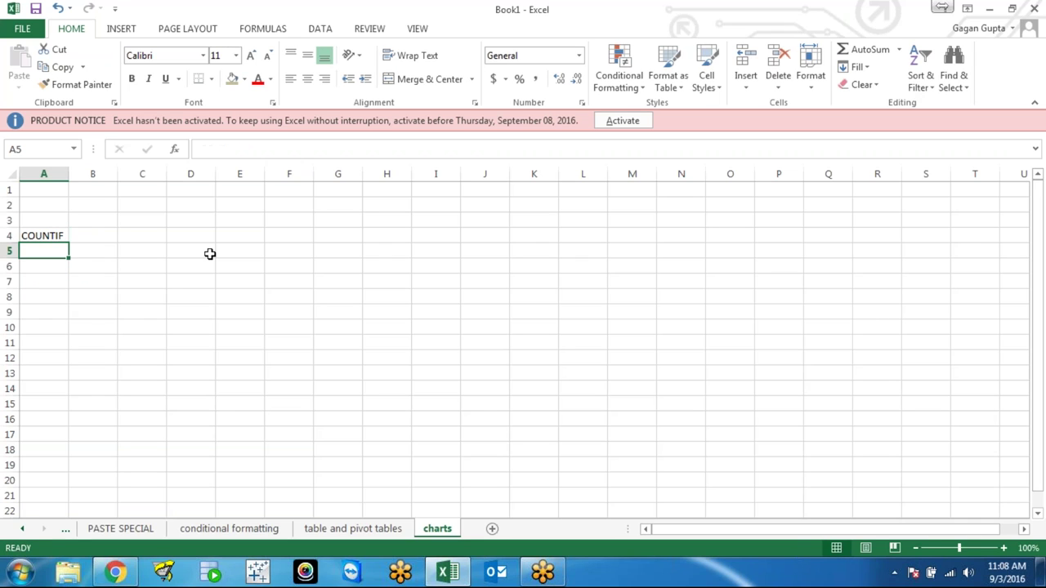
{"action": "type", "text": "COUNTIF"}
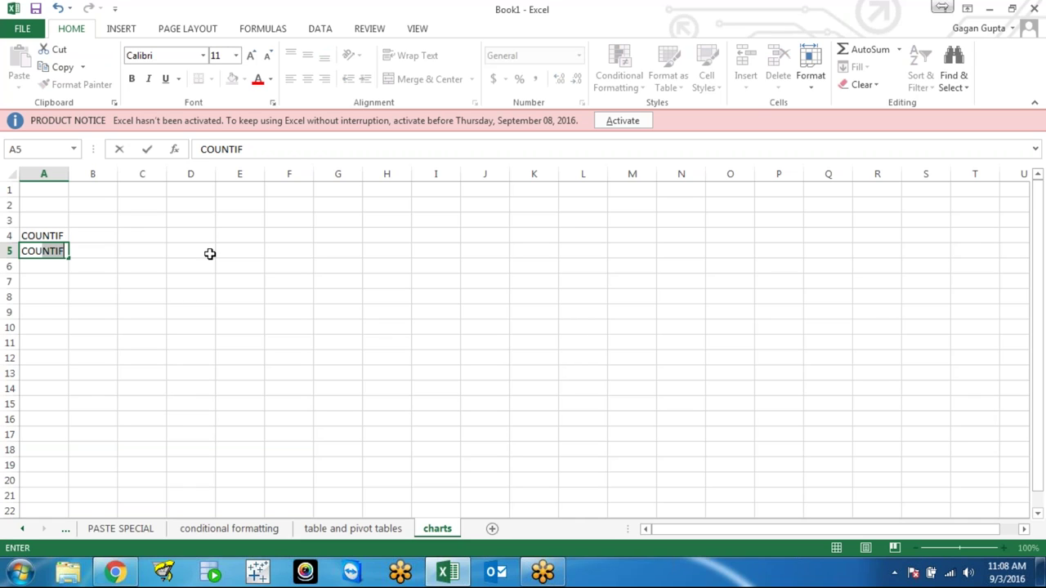
{"action": "key", "text": "Tab"}
{"action": "key", "text": "Tab"}
{"action": "key", "text": "Left"}
{"action": "key", "text": "Left"}
{"action": "key", "text": "F2"}
{"action": "type", "text": "S"}
{"action": "key", "text": "Return"}
Step: Enter SUMIF, SUMIFS, SUMPRODUCT and VLOOKUP in A6 through A9
{"action": "type", "text": "SUMIF"}
{"action": "key", "text": "Return"}
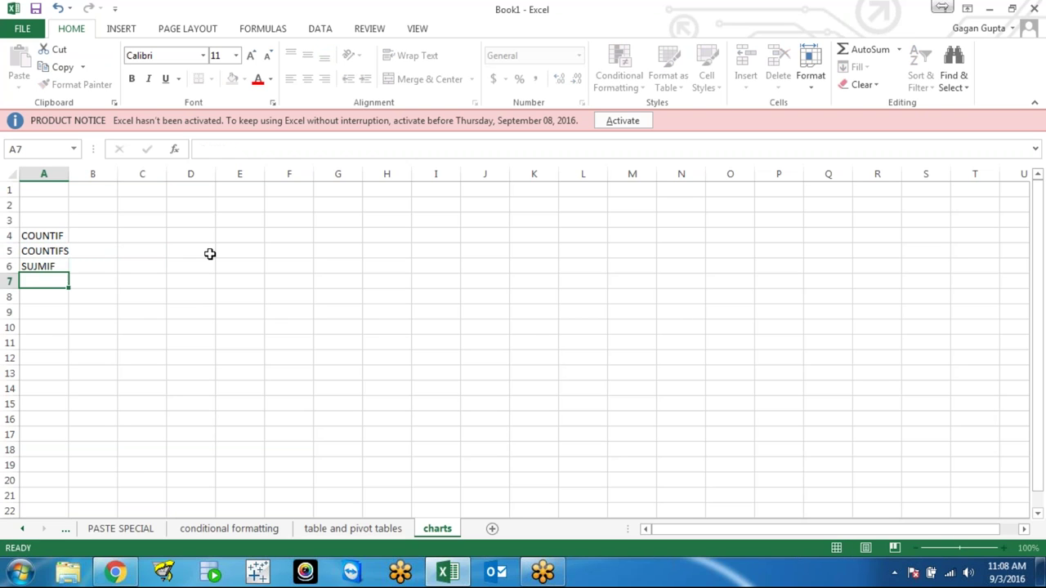
{"action": "type", "text": "SUMIFS"}
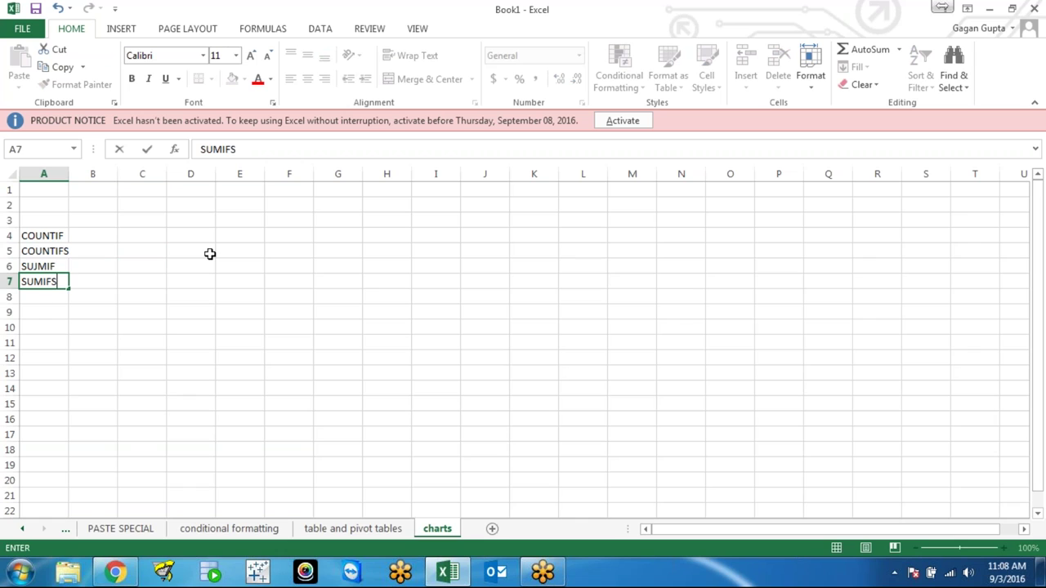
{"action": "key", "text": "Return"}
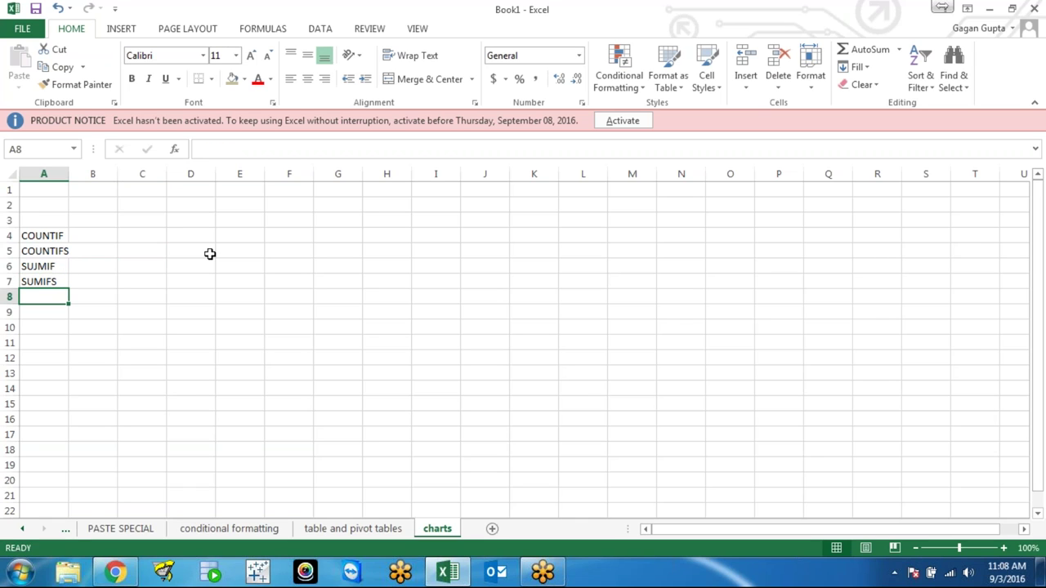
{"action": "type", "text": "SUMPRODUCT"}
{"action": "key", "text": "Return"}
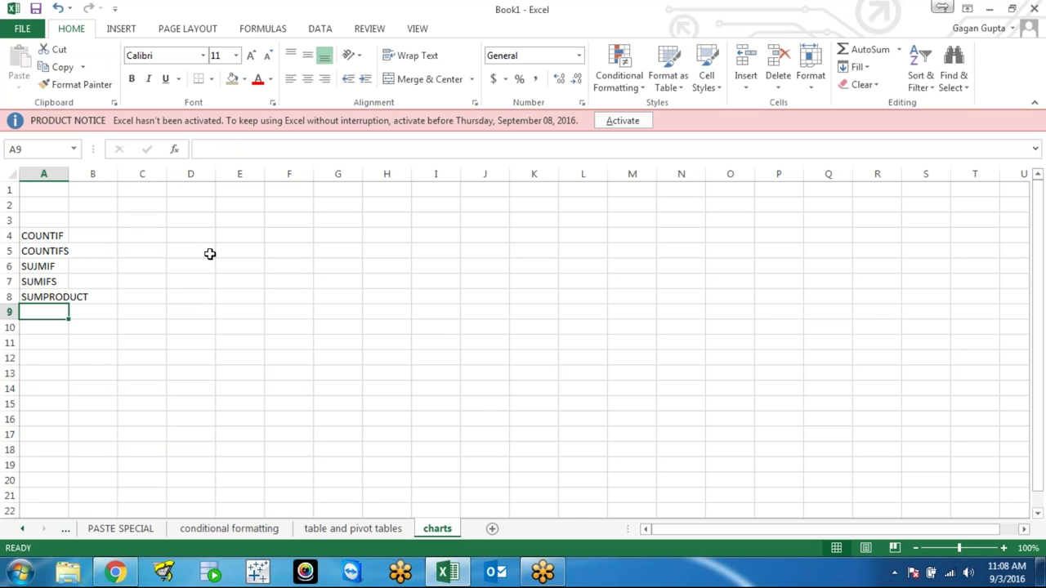
{"action": "type", "text": "VLOOK"}
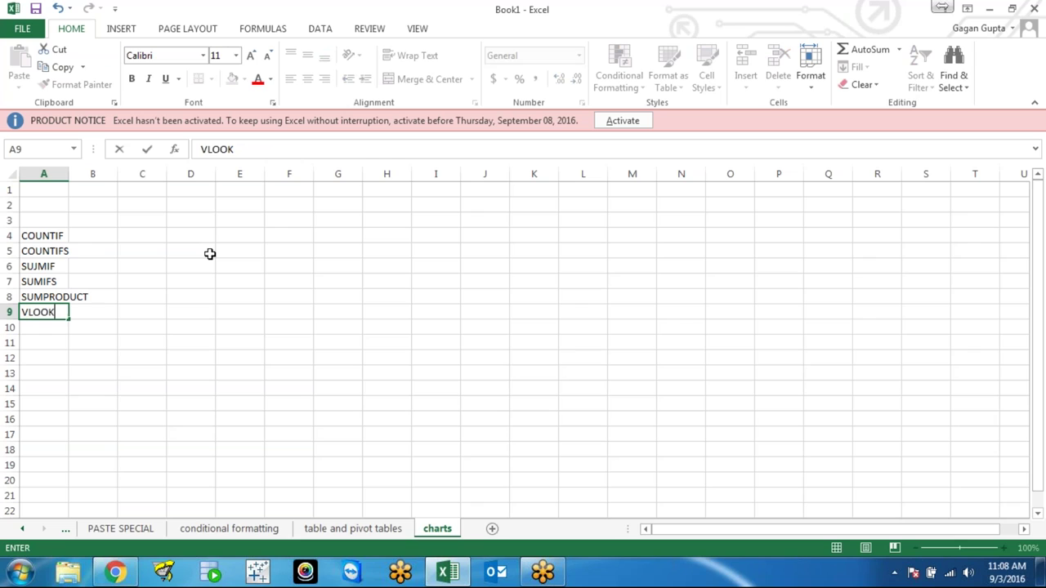
{"action": "type", "text": "UP"}
{"action": "key", "text": "Return"}
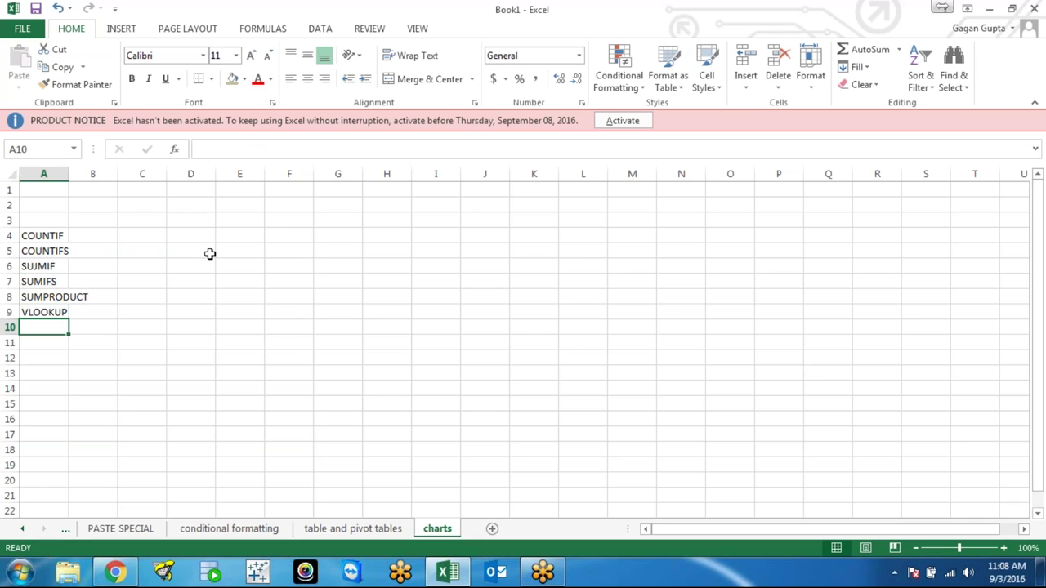
Step: Check the VLOOKUP entry in A9 by moving between A9 and A10
{"action": "key", "text": "Up"}
{"action": "key", "text": "Down"}
{"action": "key", "text": "Up"}
{"action": "key", "text": "Down"}
{"action": "key", "text": "Down"}
{"action": "key", "text": "Up"}
{"action": "key", "text": "Down"}
{"action": "key", "text": "Up"}
{"action": "key", "text": "Up"}
{"action": "key", "text": "Down"}
{"action": "key", "text": "Down"}
{"action": "key", "text": "Up"}
{"action": "key", "text": "Up"}
{"action": "key", "text": "Down"}
{"action": "key", "text": "Down"}
{"action": "key", "text": "Up"}
{"action": "key", "text": "Up"}
{"action": "key", "text": "Down"}
Step: Enter LEN in A10 and MIS in A11 of the function list
{"action": "type", "text": "LEN"}
{"action": "key", "text": "Return"}
{"action": "type", "text": "MIS"}
{"action": "key", "text": "Return"}
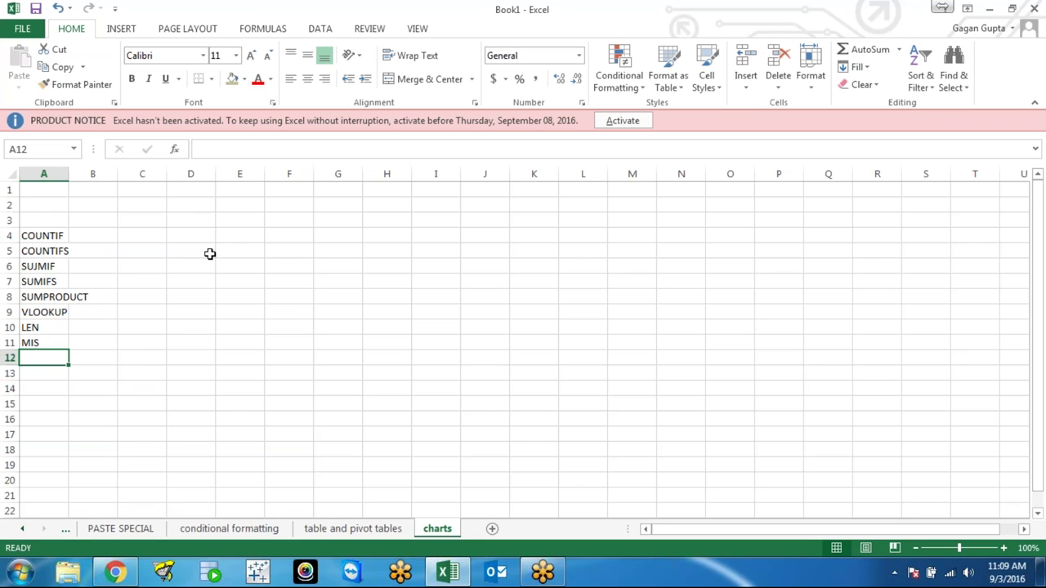
Step: Correct the A11 entry from MIS to MID
{"action": "key", "text": "Up"}
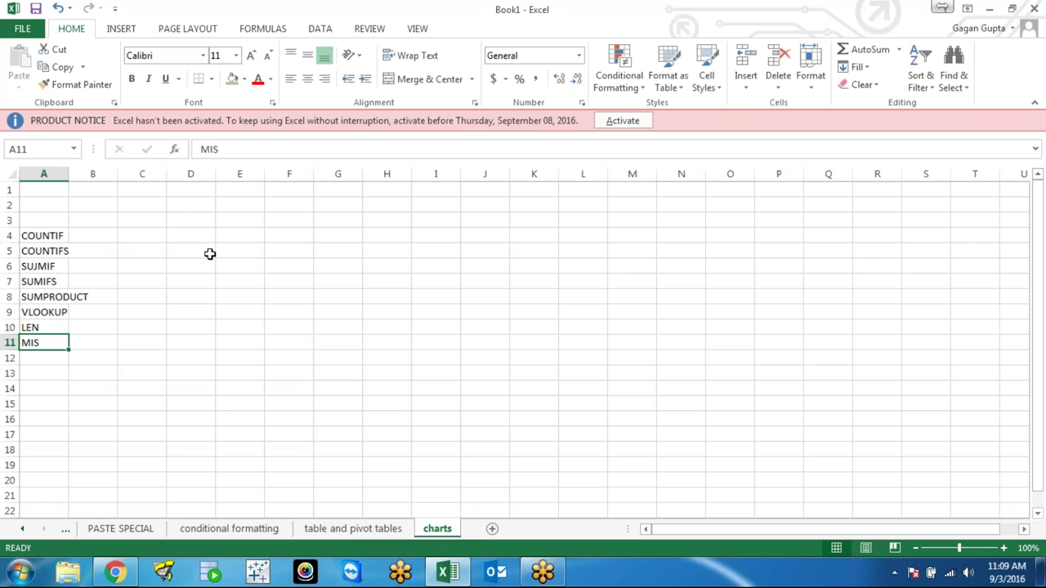
{"action": "key", "text": "Down"}
{"action": "key", "text": "Up"}
{"action": "key", "text": "Up"}
{"action": "key", "text": "Down"}
{"action": "key", "text": "Down"}
{"action": "key", "text": "Up"}
{"action": "key", "text": "Up"}
{"action": "key", "text": "Down"}
{"action": "key", "text": "Down"}
{"action": "key", "text": "Up"}
{"action": "key", "text": "Up"}
{"action": "key", "text": "Down"}
{"action": "key", "text": "Down"}
{"action": "key", "text": "Up"}
{"action": "key", "text": "Down"}
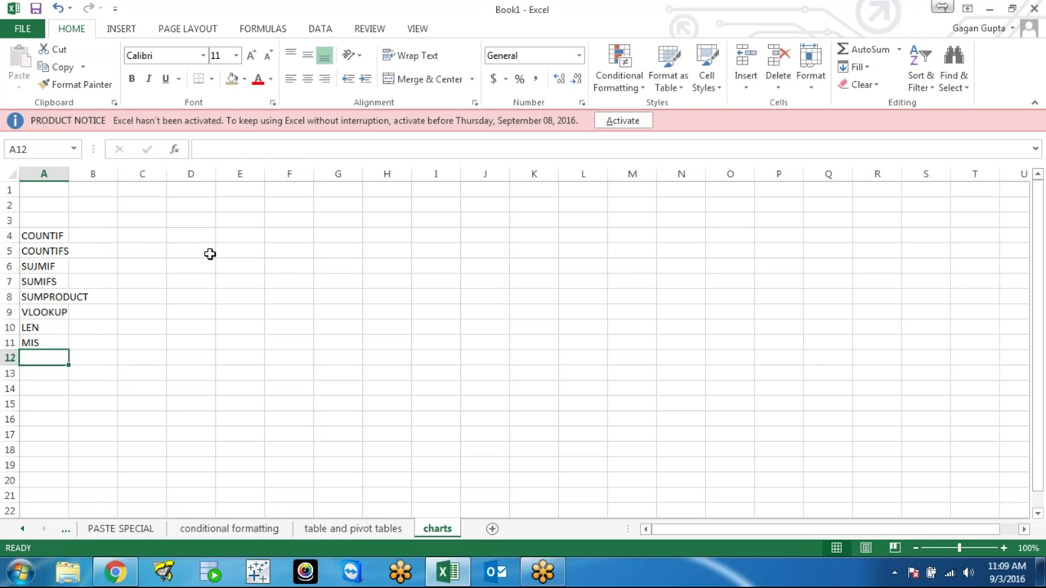
{"action": "key", "text": "Up"}
{"action": "key", "text": "F2"}
{"action": "key", "text": "BackSpace"}
{"action": "type", "text": "D"}
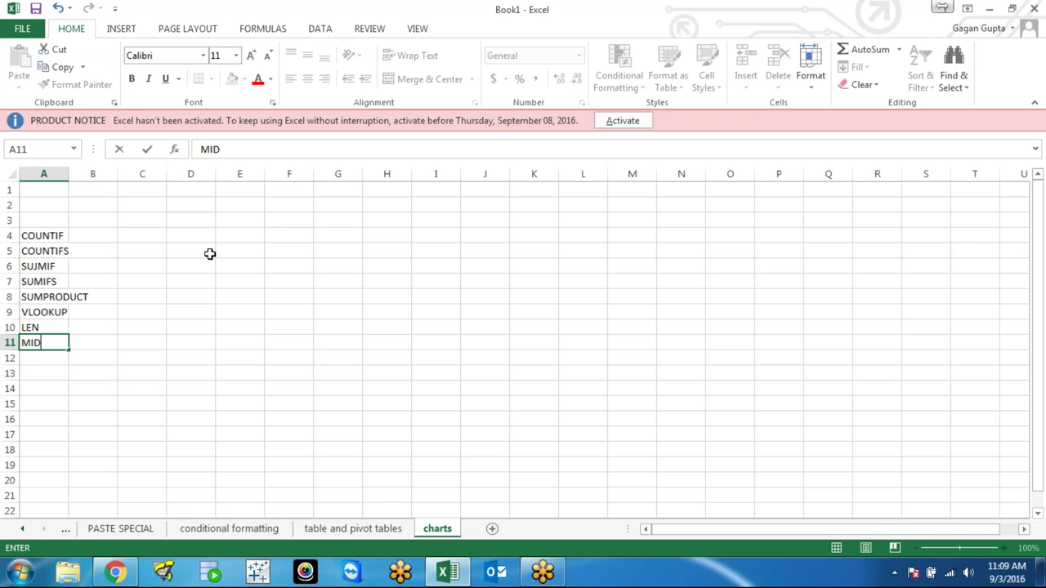
{"action": "key", "text": "Return"}
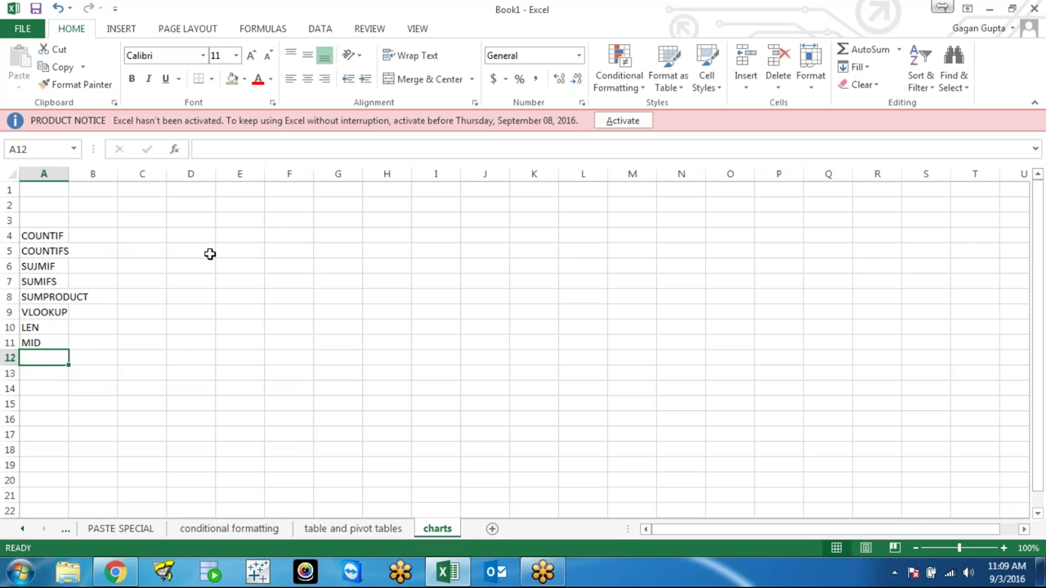
Step: Add MAX, MIN and CONCATENATE in A12:A14
{"action": "type", "text": "MAX"}
{"action": "key", "text": "Return"}
{"action": "type", "text": "MIDN"}
{"action": "key", "text": "Return"}
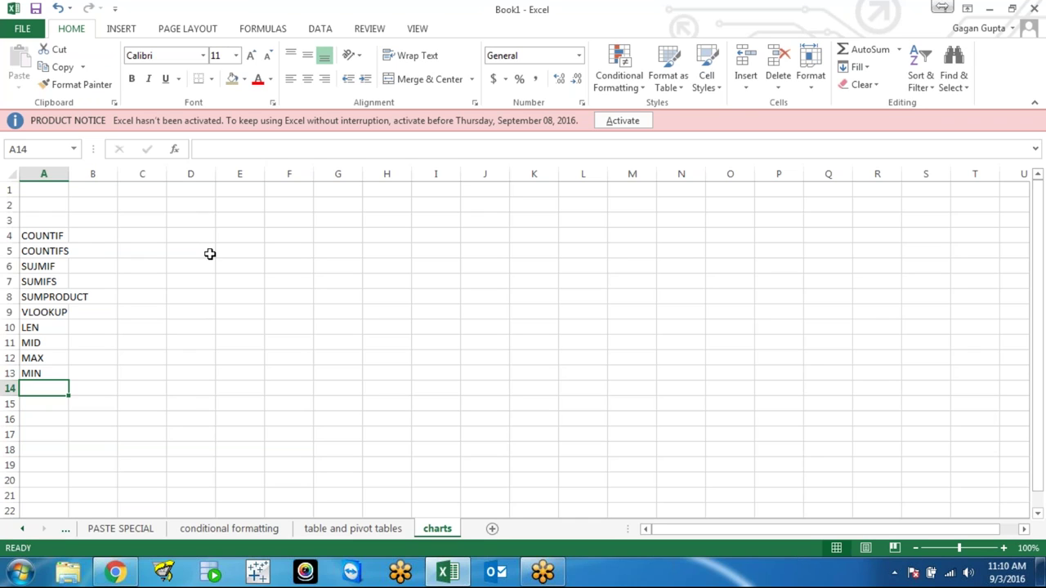
{"action": "type", "text": "CONCATENATE"}
{"action": "key", "text": "Return"}
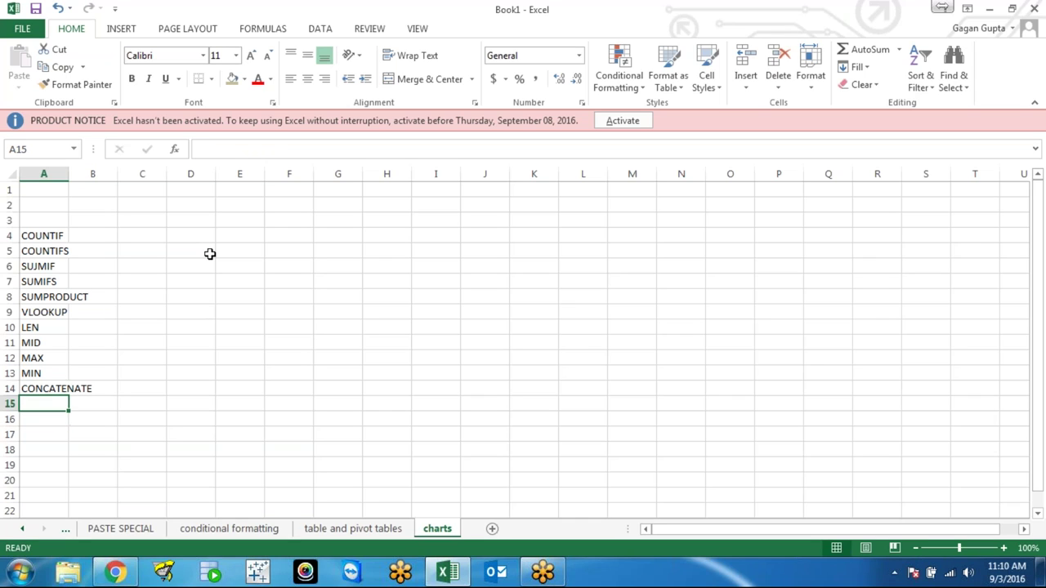
Step: Add SPLIT in A15 below CONCATENATE
{"action": "key", "text": "Up"}
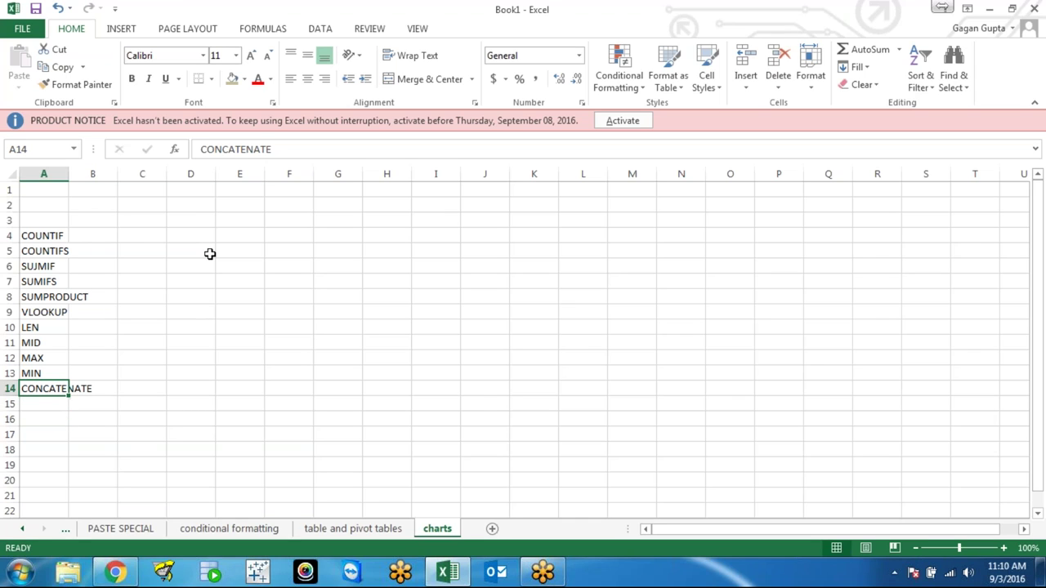
{"action": "key", "text": "Down"}
{"action": "key", "text": "Up"}
{"action": "key", "text": "Down"}
{"action": "key", "text": "Up"}
{"action": "key", "text": "Down"}
{"action": "key", "text": "Up"}
{"action": "key", "text": "Down"}
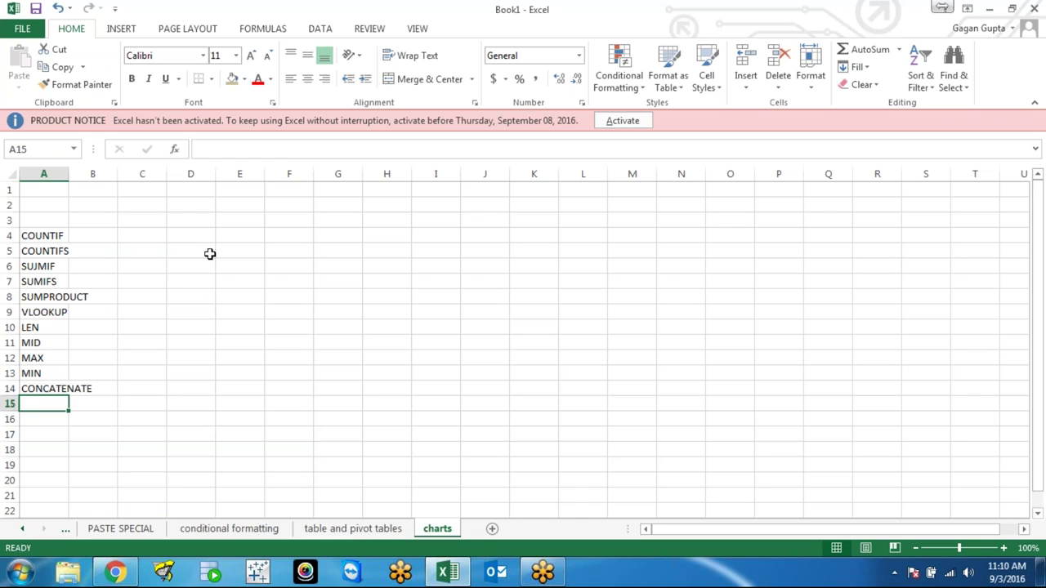
{"action": "type", "text": "SPLIT"}
{"action": "key", "text": "Return"}
Step: Review the finished function list and move over toward cell I2
{"action": "key", "text": "Up"}
{"action": "key", "text": "Down"}
{"action": "key", "text": "Up"}
{"action": "key", "text": "Down"}
{"action": "key", "text": "Up"}
{"action": "key", "text": "Down"}
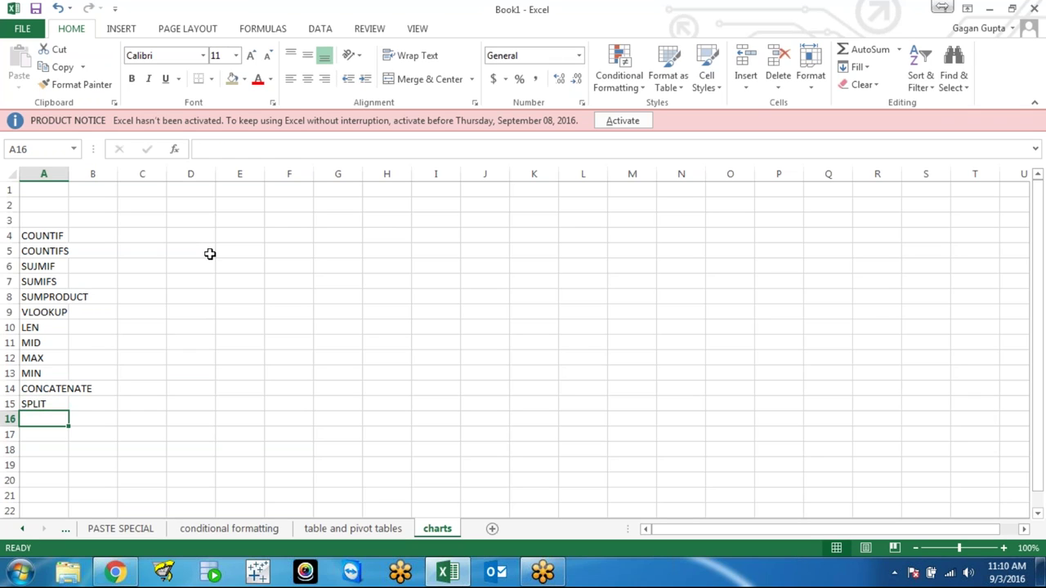
{"action": "key", "text": "Up"}
{"action": "key", "text": "Down"}
{"action": "key", "text": "Up"}
{"action": "key", "text": "Up"}
{"action": "key", "text": "Up"}
{"action": "key", "text": "Up"}
{"action": "key", "text": "Up"}
{"action": "key", "text": "Up"}
{"action": "key", "text": "Up"}
{"action": "key", "text": "Up"}
{"action": "key", "text": "Up"}
{"action": "key", "text": "Up"}
{"action": "key", "text": "Up"}
{"action": "key", "text": "Down"}
{"action": "key", "text": "Down"}
{"action": "key", "text": "Down"}
{"action": "key", "text": "Down"}
{"action": "key", "text": "Down"}
{"action": "key", "text": "Down"}
{"action": "key", "text": "Down"}
{"action": "key", "text": "Down"}
{"action": "key", "text": "Down"}
{"action": "key", "text": "Down"}
{"action": "key", "text": "Up"}
{"action": "key", "text": "Up"}
{"action": "key", "text": "Up"}
{"action": "key", "text": "Up"}
{"action": "key", "text": "Up"}
{"action": "key", "text": "Up"}
{"action": "key", "text": "Up"}
{"action": "key", "text": "Up"}
{"action": "key", "text": "Up"}
{"action": "key", "text": "Up"}
{"action": "key", "text": "Up"}
{"action": "key", "text": "Down"}
{"action": "key", "text": "Down"}
{"action": "key", "text": "Down"}
{"action": "key", "text": "Down"}
{"action": "key", "text": "Down"}
{"action": "key", "text": "Down"}
{"action": "key", "text": "Down"}
{"action": "key", "text": "Up"}
{"action": "key", "text": "Up"}
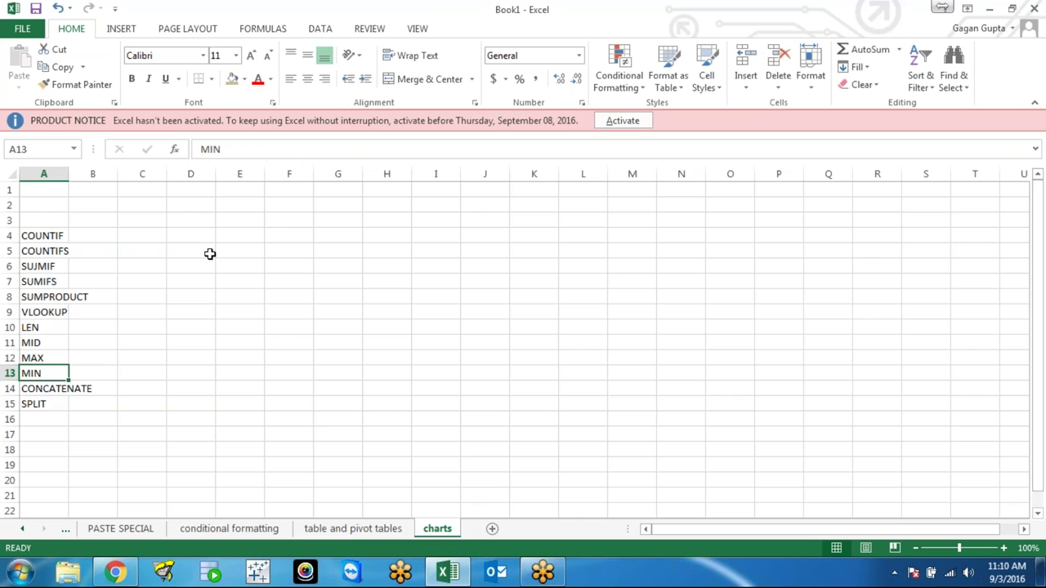
{"action": "key", "text": "Right"}
{"action": "key", "text": "Right"}
{"action": "key", "text": "Up"}
{"action": "key", "text": "Up"}
{"action": "key", "text": "Up"}
{"action": "key", "text": "Up"}
{"action": "key", "text": "Up"}
{"action": "key", "text": "Up"}
{"action": "key", "text": "Right"}
{"action": "key", "text": "Right"}
{"action": "key", "text": "Right"}
{"action": "key", "text": "Up"}
{"action": "key", "text": "Up"}
Step: Enter the letters A, B and C in I2:I4
{"action": "key", "text": "Right"}
{"action": "key", "text": "Right"}
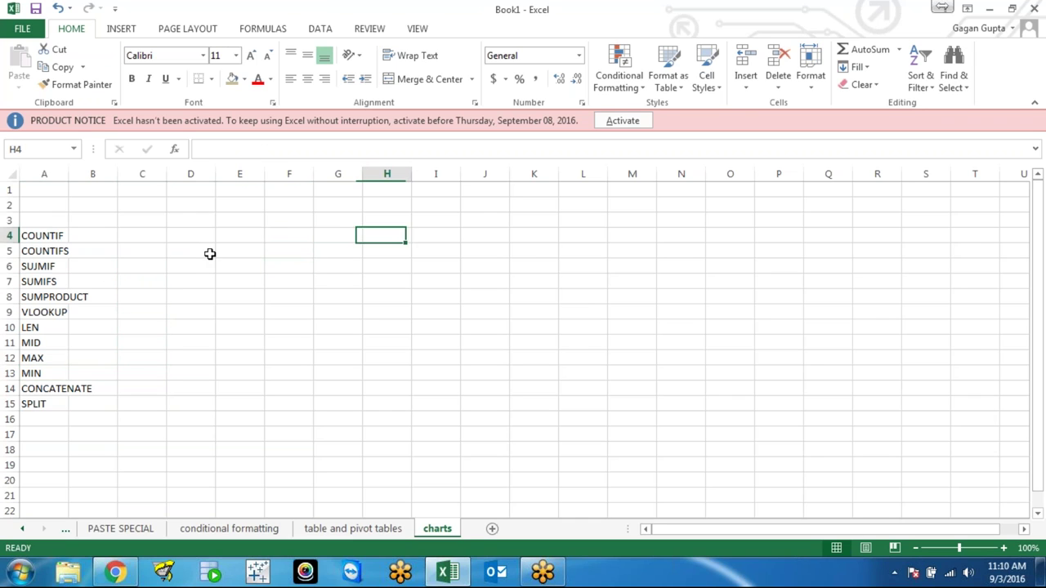
{"action": "key", "text": "Right"}
{"action": "key", "text": "Up"}
{"action": "key", "text": "Up"}
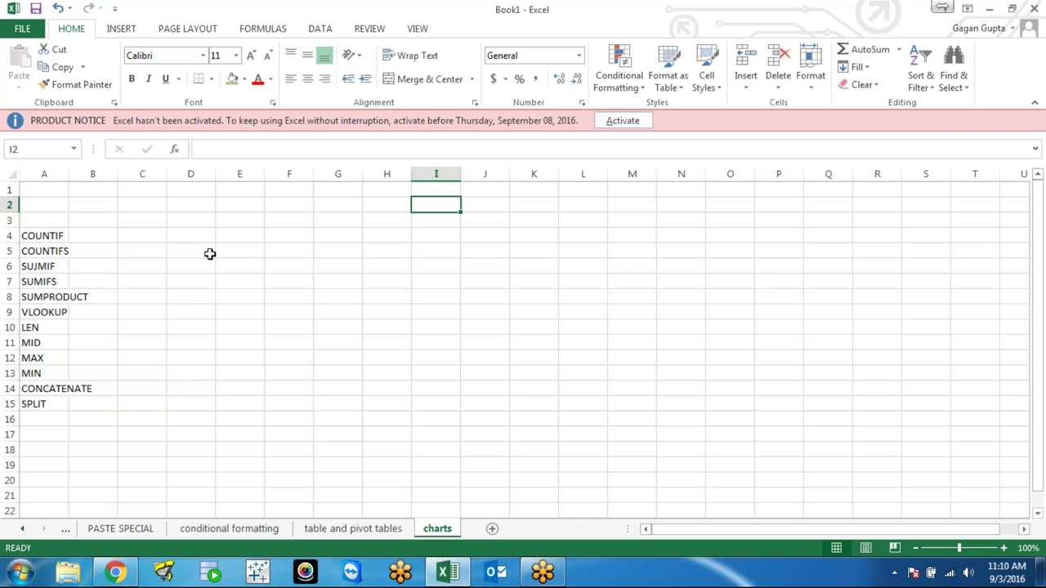
{"action": "type", "text": "A"}
{"action": "key", "text": "Return"}
{"action": "type", "text": "B"}
{"action": "key", "text": "Return"}
{"action": "type", "text": "C"}
{"action": "key", "text": "Return"}
Step: Copy and paste the letters further down column I, extending the series to I8
{"action": "key", "text": "Up"}
{"action": "key", "text": "Up"}
{"action": "key", "text": "Up"}
{"action": "key", "text": "shift+Down"}
{"action": "key", "text": "shift+Down"}
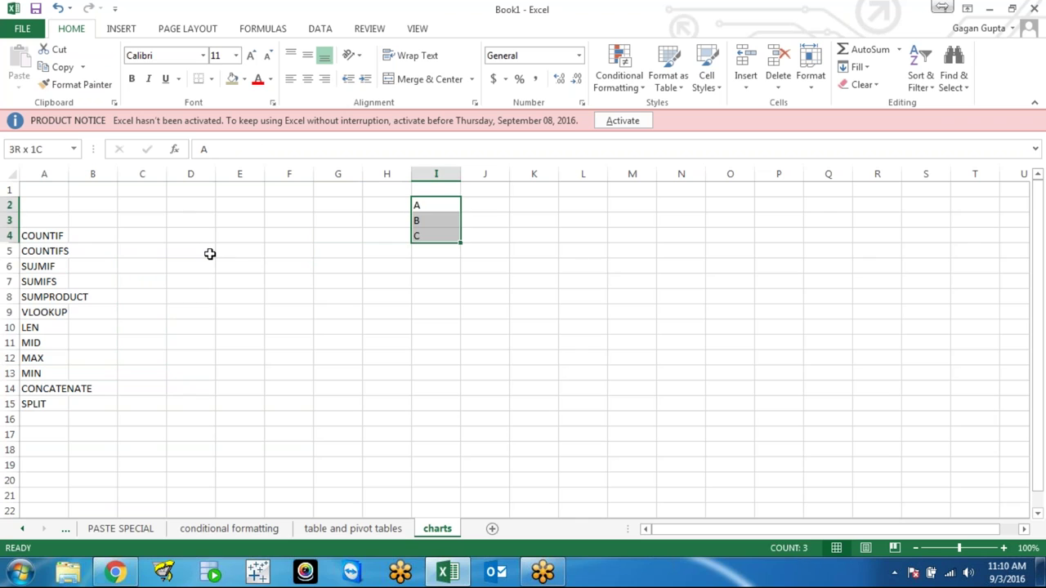
{"action": "key", "text": "ctrl+c"}
{"action": "key", "text": "Down"}
{"action": "key", "text": "Down"}
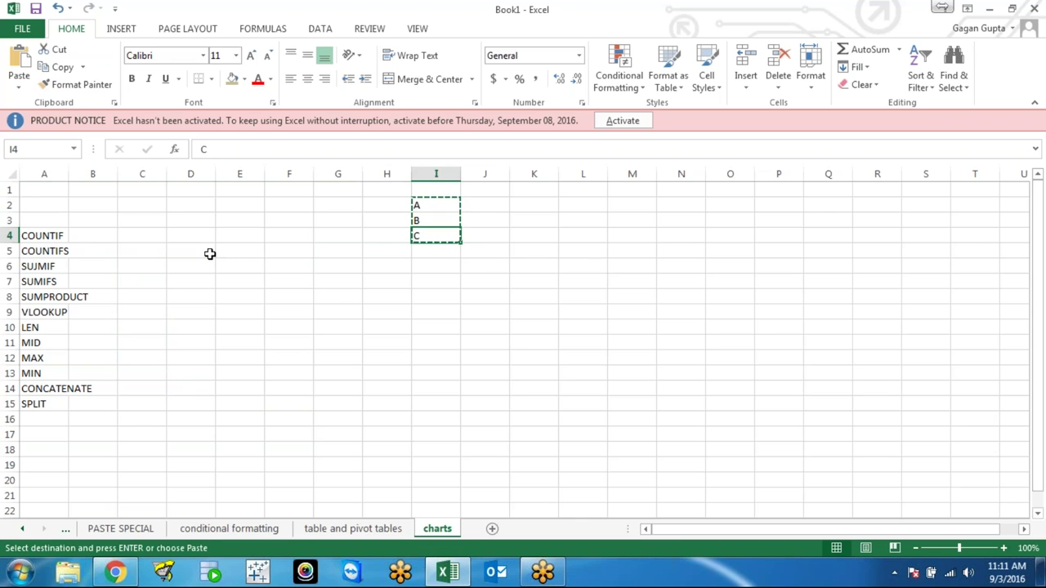
{"action": "key", "text": "shift+Down"}
{"action": "key", "text": "shift+Down"}
{"action": "key", "text": "shift+Down"}
{"action": "key", "text": "shift+Down"}
Step: Copy I4:I7 into I9:I12, completing A, B, A, B, C, B, C, A, B, C, B
{"action": "key", "text": "shift+Down"}
{"action": "key", "text": "shift+Down"}
{"action": "key", "text": "shift+Down"}
{"action": "key", "text": "ctrl+v"}
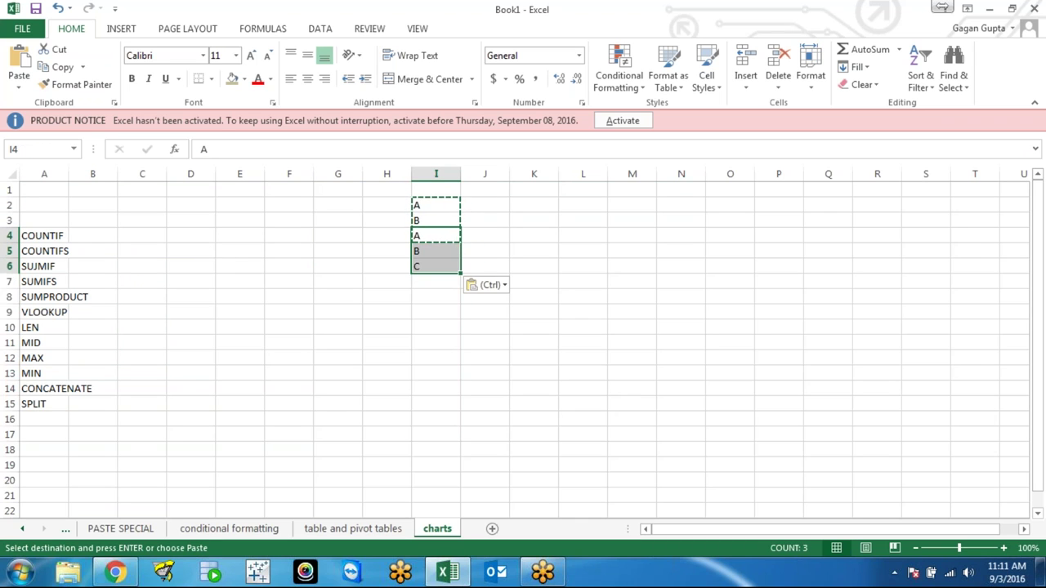
{"action": "key", "text": "Down"}
{"action": "key", "text": "Up"}
{"action": "key", "text": "Down"}
{"action": "key", "text": "shift+Down"}
{"action": "key", "text": "ctrl+c"}
{"action": "key", "text": "Down"}
{"action": "key", "text": "Down"}
{"action": "key", "text": "ctrl+v"}
{"action": "key", "text": "Down"}
{"action": "key", "text": "ctrl"}
{"action": "key", "text": "Escape"}
{"action": "key", "text": "Escape"}
{"action": "key", "text": "Up"}
{"action": "key", "text": "Up"}
{"action": "key", "text": "Up"}
{"action": "key", "text": "Up"}
{"action": "key", "text": "shift+Down"}
{"action": "key", "text": "shift+Down"}
{"action": "key", "text": "shift+Down"}
{"action": "key", "text": "ctrl+c"}
{"action": "key", "text": "Down"}
{"action": "key", "text": "Down"}
{"action": "key", "text": "Down"}
{"action": "key", "text": "Down"}
{"action": "key", "text": "Down"}
{"action": "key", "text": "ctrl+v"}
{"action": "key", "text": "Down"}
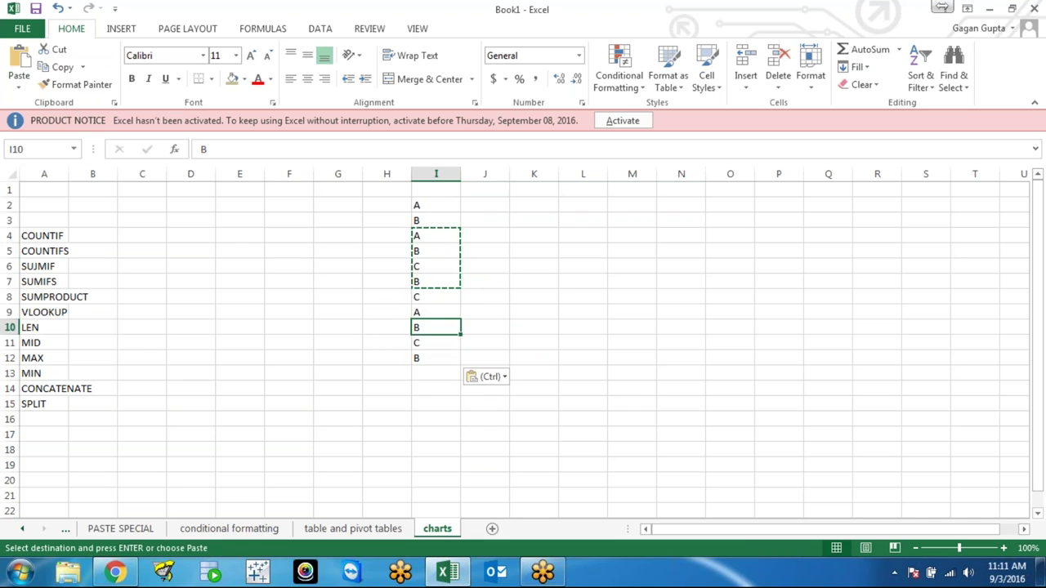
{"action": "key", "text": "Up"}
{"action": "key", "text": "Escape"}
{"action": "key", "text": "Up"}
{"action": "key", "text": "Up"}
{"action": "key", "text": "Up"}
{"action": "key", "text": "Up"}
{"action": "key", "text": "Up"}
{"action": "key", "text": "Down"}
{"action": "key", "text": "Down"}
{"action": "key", "text": "Down"}
{"action": "key", "text": "Down"}
{"action": "key", "text": "Down"}
{"action": "key", "text": "Up"}
{"action": "key", "text": "Up"}
{"action": "key", "text": "Up"}
{"action": "key", "text": "Down"}
{"action": "key", "text": "Down"}
{"action": "key", "text": "Down"}
{"action": "key", "text": "Up"}
{"action": "key", "text": "Up"}
{"action": "key", "text": "Up"}
{"action": "key", "text": "Up"}
{"action": "key", "text": "Up"}
{"action": "key", "text": "Up"}
{"action": "key", "text": "Up"}
{"action": "key", "text": "Right"}
Step: Enter =RANDBETWEEN(1,100) in J2
{"action": "type", "text": "="}
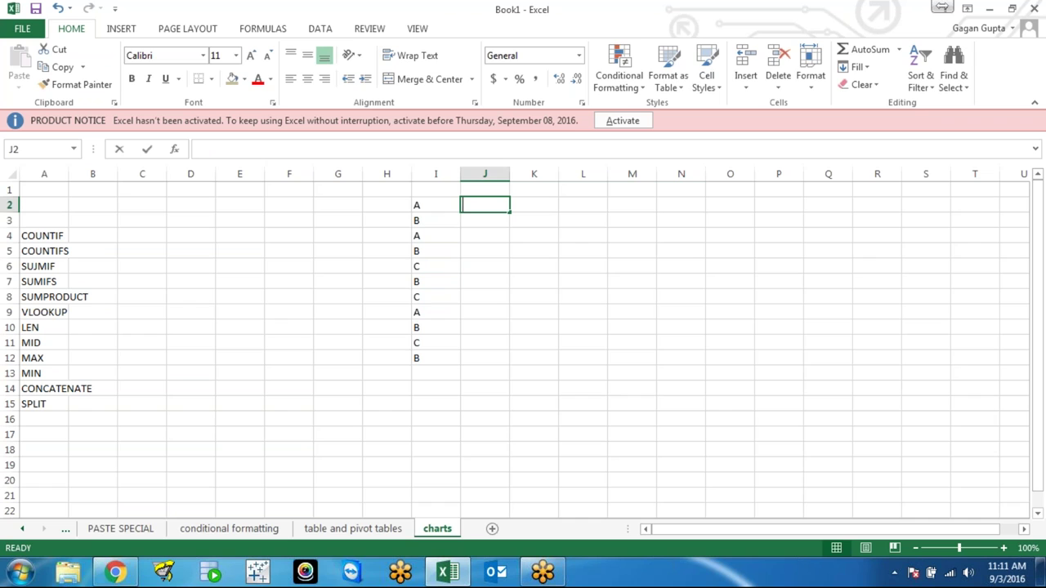
{"action": "type", "text": "RAN"}
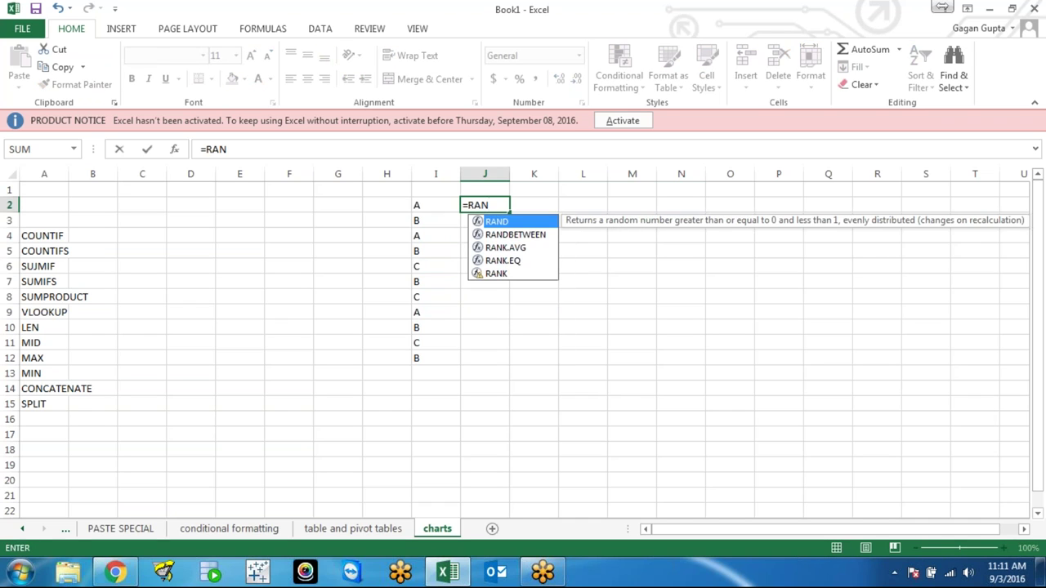
{"action": "key", "text": "Down"}
{"action": "key", "text": "Tab"}
{"action": "type", "text": "1,100)"}
{"action": "key", "text": "Return"}
Step: Fill the RANDBETWEEN formula down from J2 to J12
{"action": "key", "text": "Left"}
{"action": "key", "text": "ctrl+Down"}
{"action": "key", "text": "Right"}
{"action": "key", "text": "ctrl+shift+Up"}
{"action": "key", "text": "ctrl+d"}
Step: Return to the top of the data and look over the category letters
{"action": "key", "text": "Down"}
{"action": "key", "text": "ctrl+Up"}
{"action": "key", "text": "ctrl+Up"}
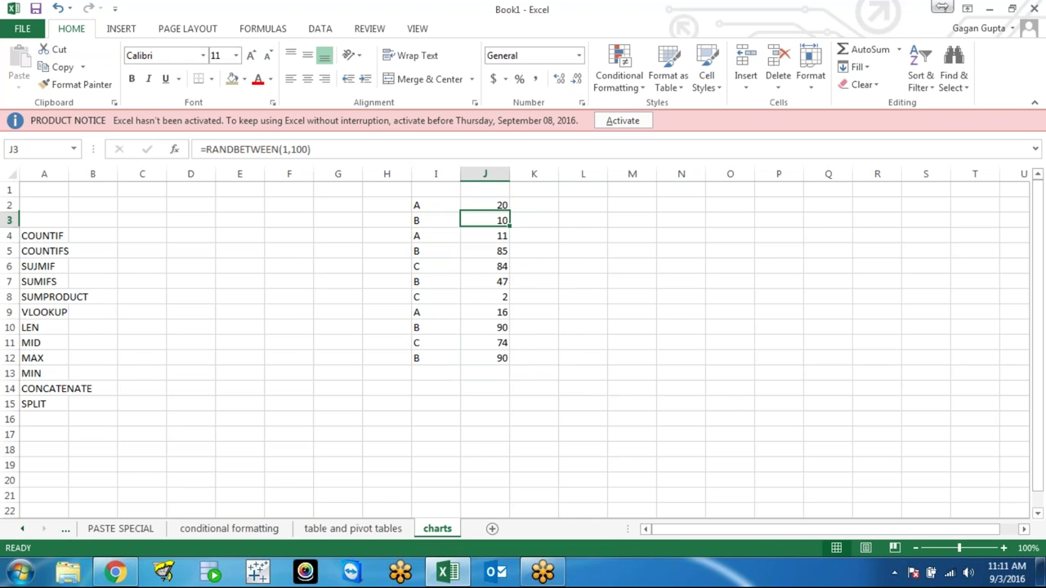
{"action": "key", "text": "Left"}
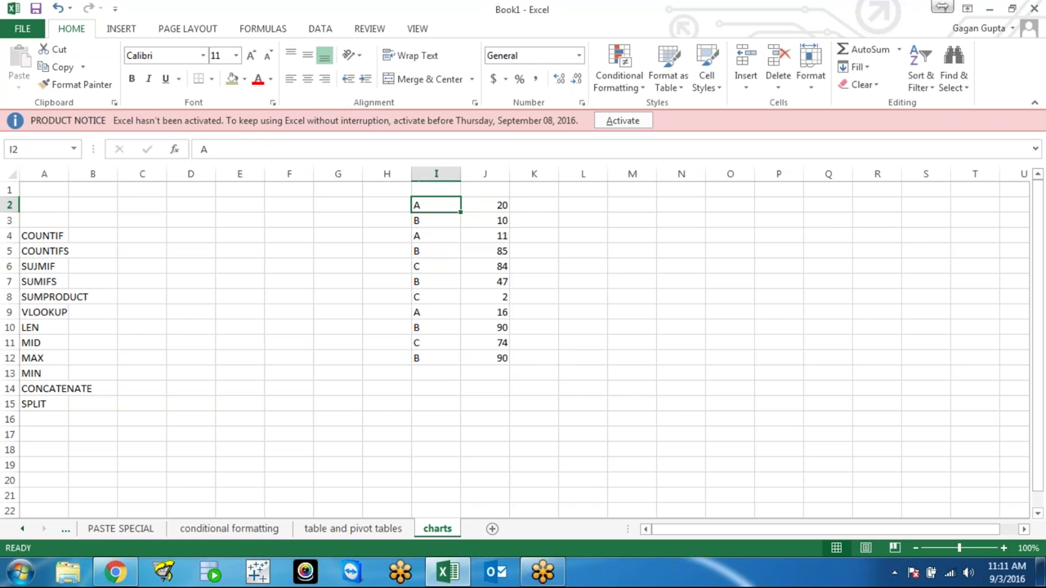
{"action": "key", "text": "Down"}
{"action": "key", "text": "Up"}
{"action": "key", "text": "Left"}
{"action": "key", "text": "Left"}
{"action": "key", "text": "Left"}
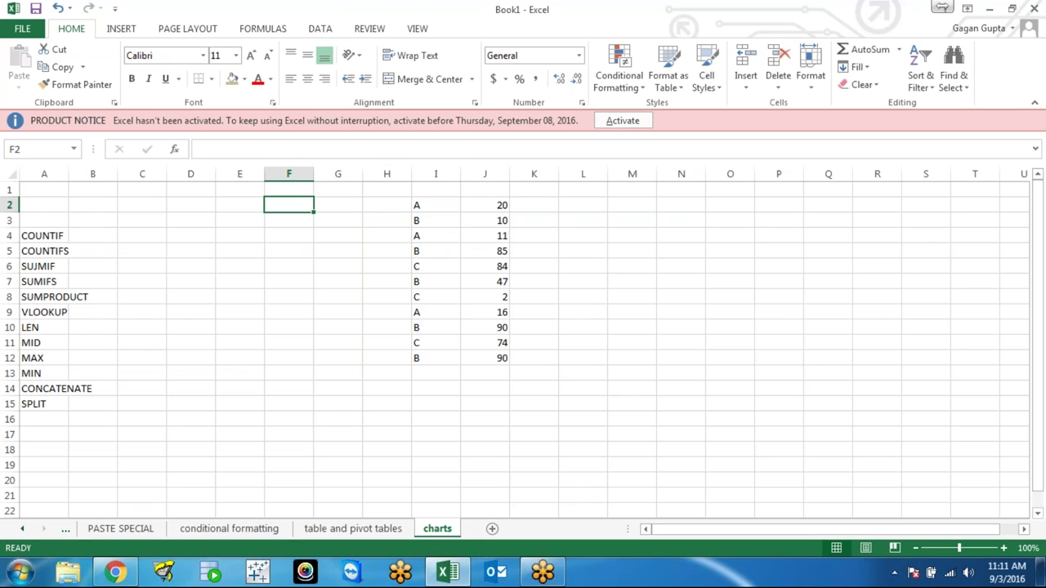
{"action": "key", "text": "Right"}
{"action": "key", "text": "Right"}
{"action": "key", "text": "Right"}
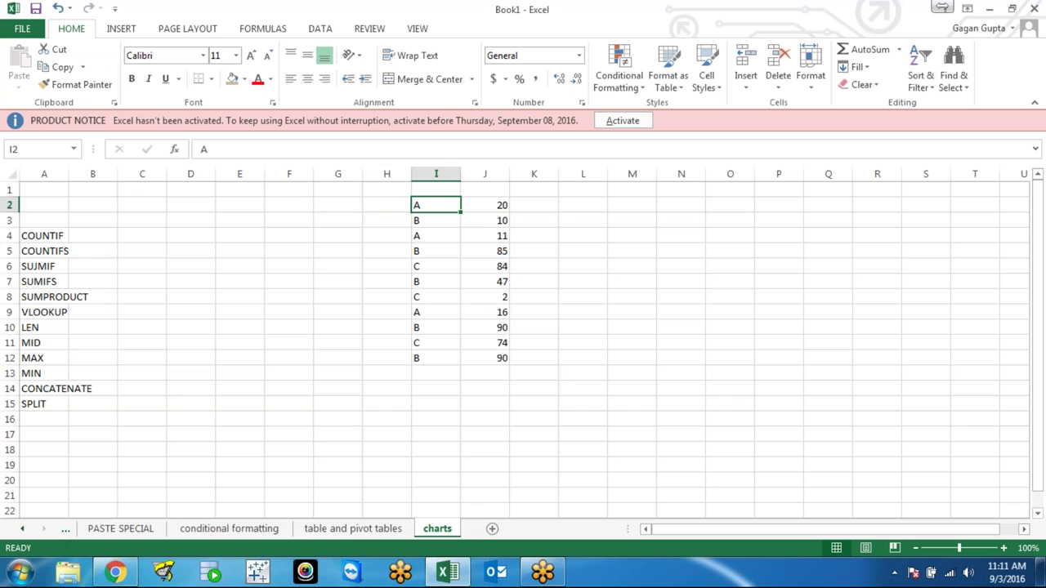
{"action": "key", "text": "Down"}
{"action": "key", "text": "Down"}
{"action": "key", "text": "Up"}
{"action": "key", "text": "Up"}
{"action": "key", "text": "Down"}
{"action": "key", "text": "Down"}
{"action": "key", "text": "Down"}
{"action": "key", "text": "Down"}
{"action": "key", "text": "Up"}
{"action": "key", "text": "Up"}
{"action": "key", "text": "Up"}
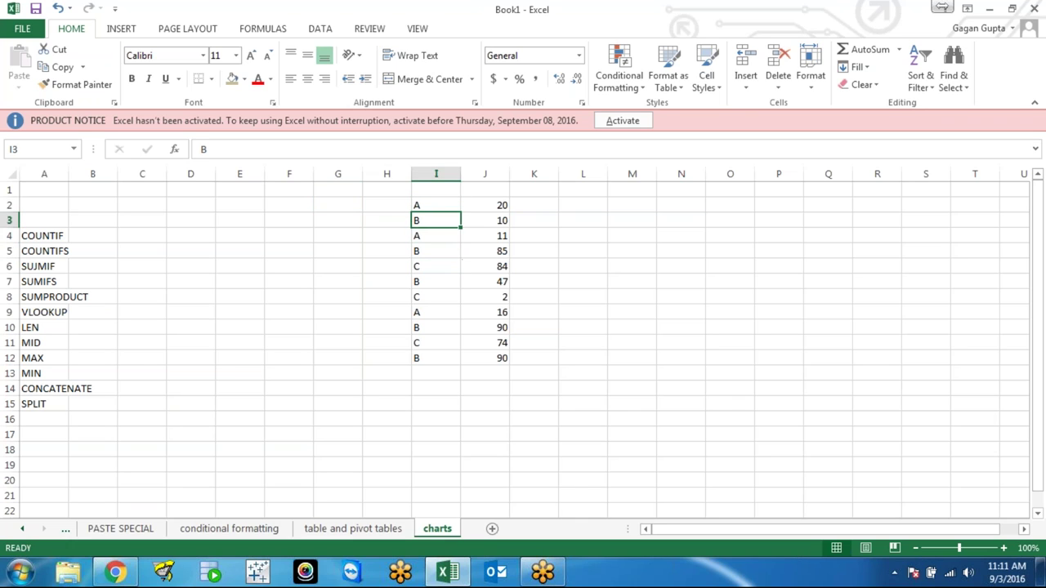
{"action": "key", "text": "Up"}
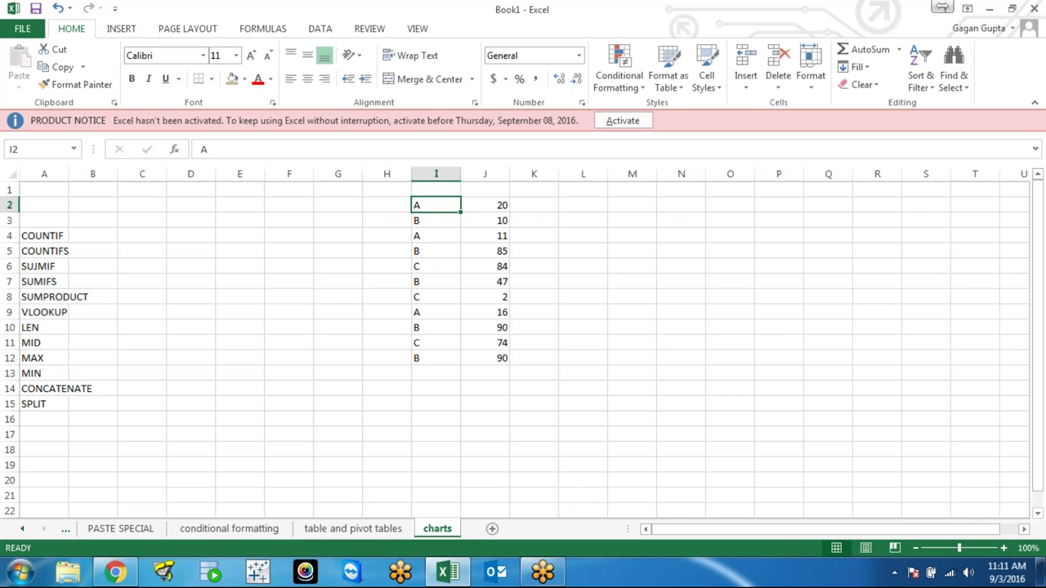
{"action": "key", "text": "shift+space"}
{"action": "key", "text": "ctrl+shift+l"}
{"action": "key", "text": "alt+Down"}
{"action": "key", "text": "Down"}
{"action": "key", "text": "Down"}
{"action": "key", "text": "Escape"}
{"action": "key", "text": "alt"}
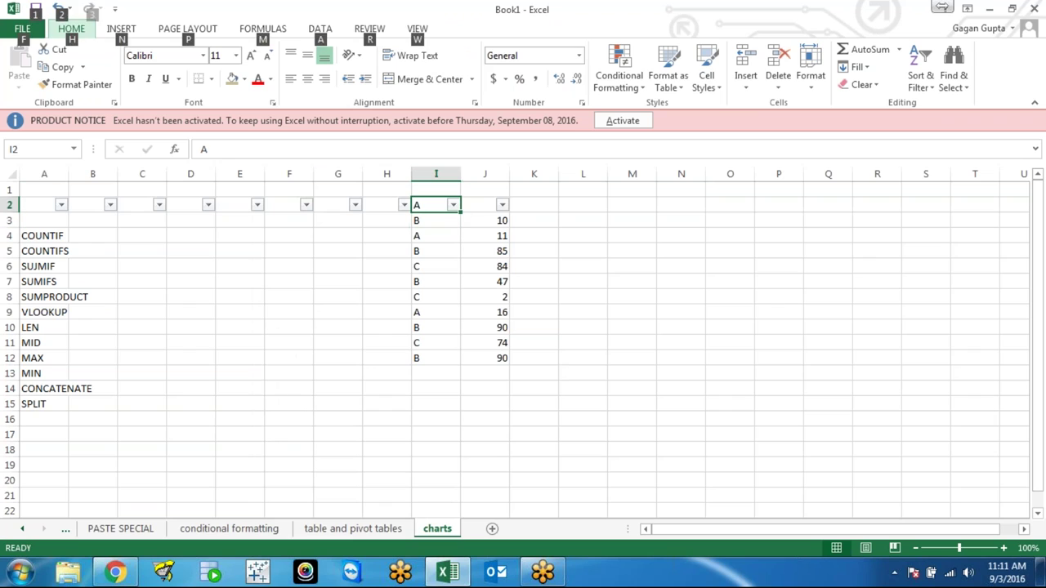
{"action": "key", "text": "d"}
{"action": "key", "text": "f"}
{"action": "key", "text": "Escape"}
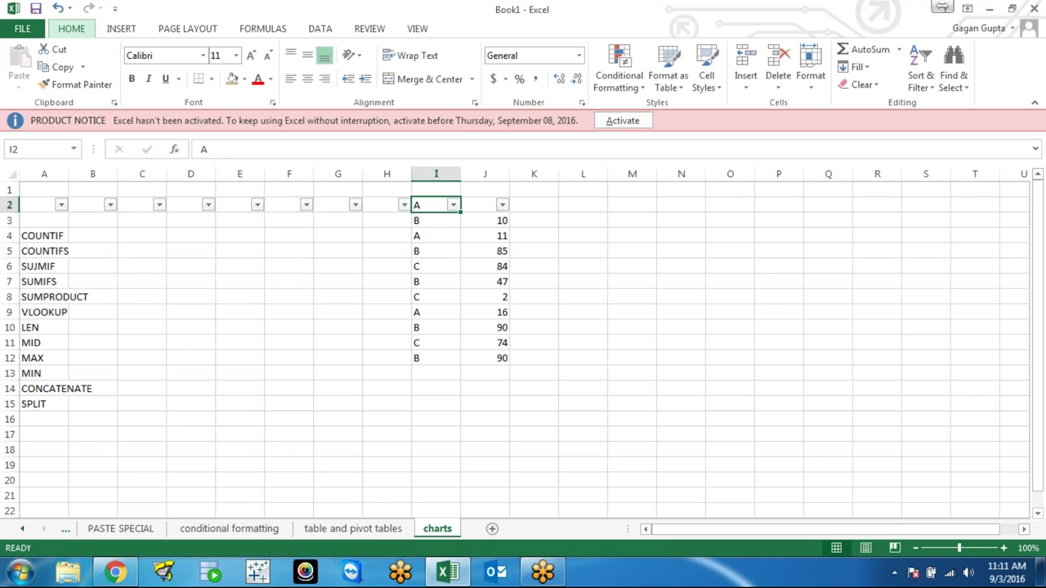
{"action": "key", "text": "ctrl+shift+l"}
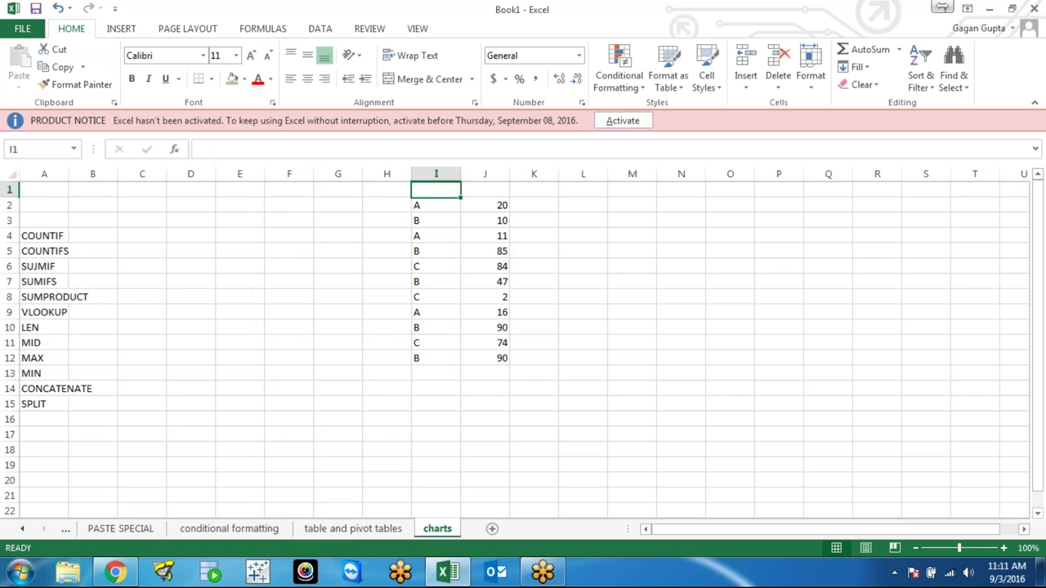
{"action": "left_click", "coordinate": [387, 205]}
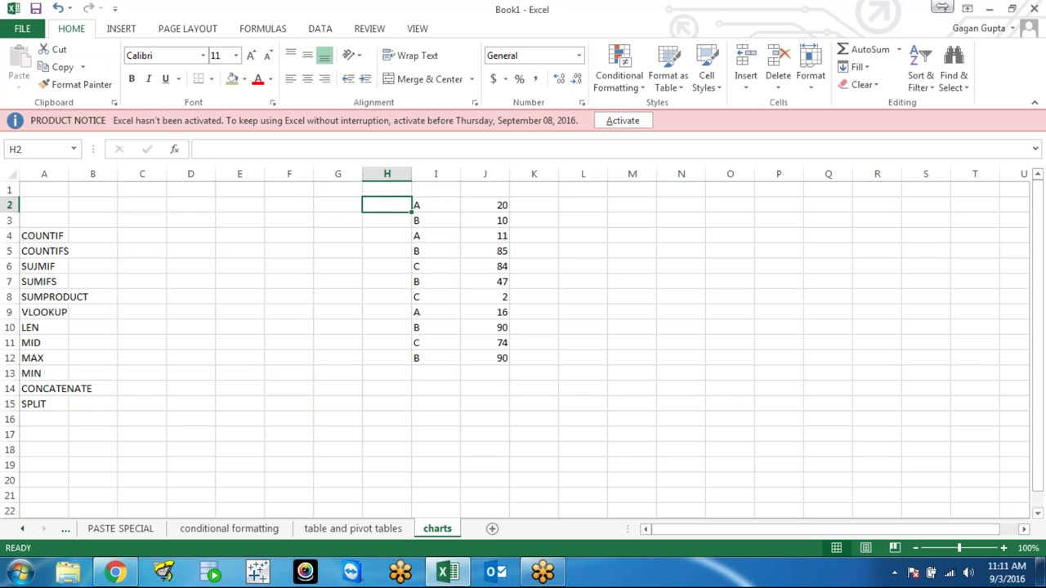
{"action": "left_click", "coordinate": [337, 205]}
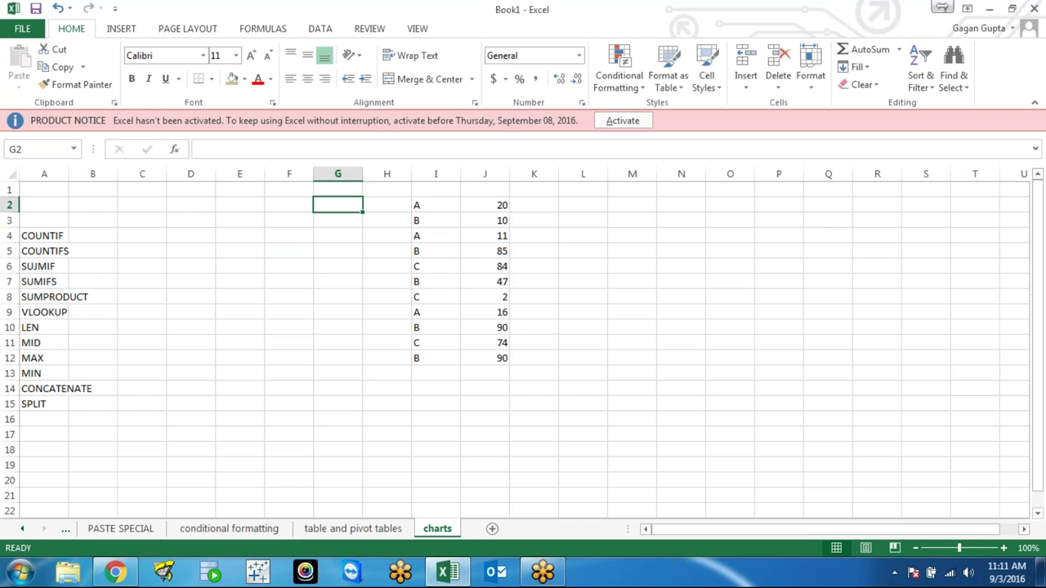
Step: Enter =COUNTIF($I$2:$I$12,"A") in G2, which returns 3
{"action": "type", "text": "=COUNT"}
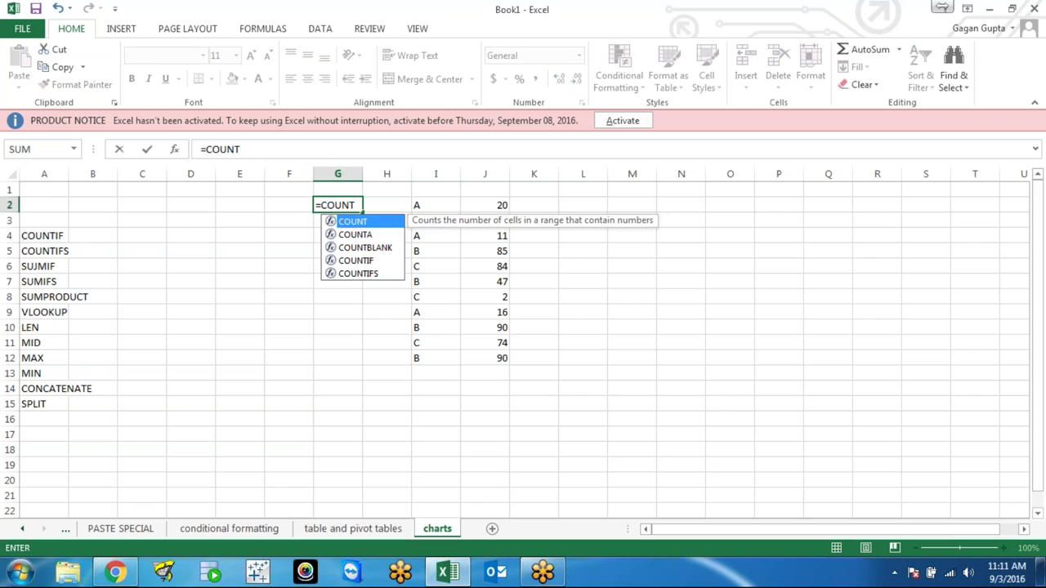
{"action": "key", "text": "Down"}
{"action": "key", "text": "Down"}
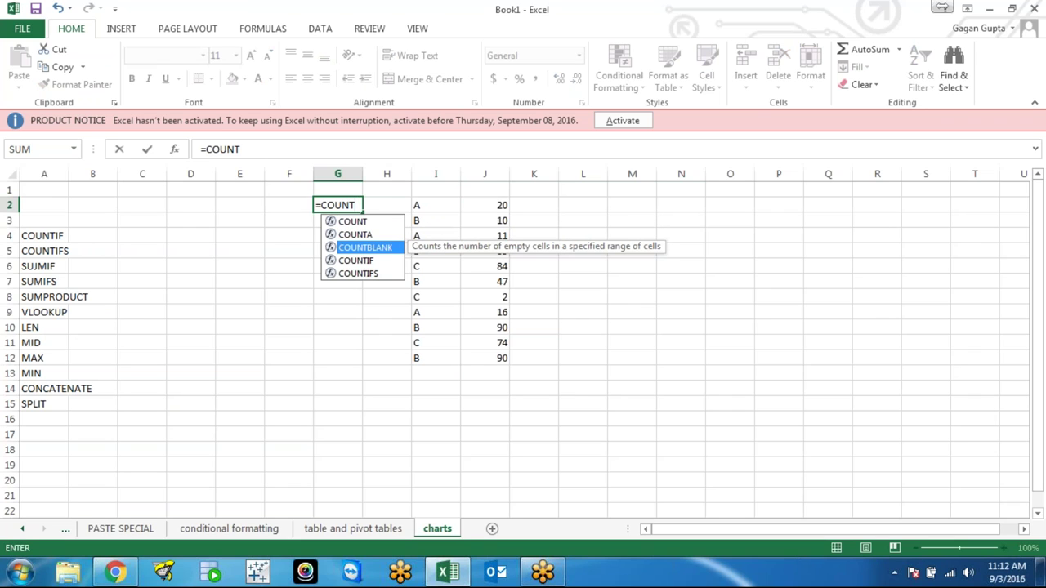
{"action": "key", "text": "Down"}
{"action": "key", "text": "Tab"}
{"action": "left_click_drag", "start_coordinate": [435, 205], "coordinate": [436, 358]}
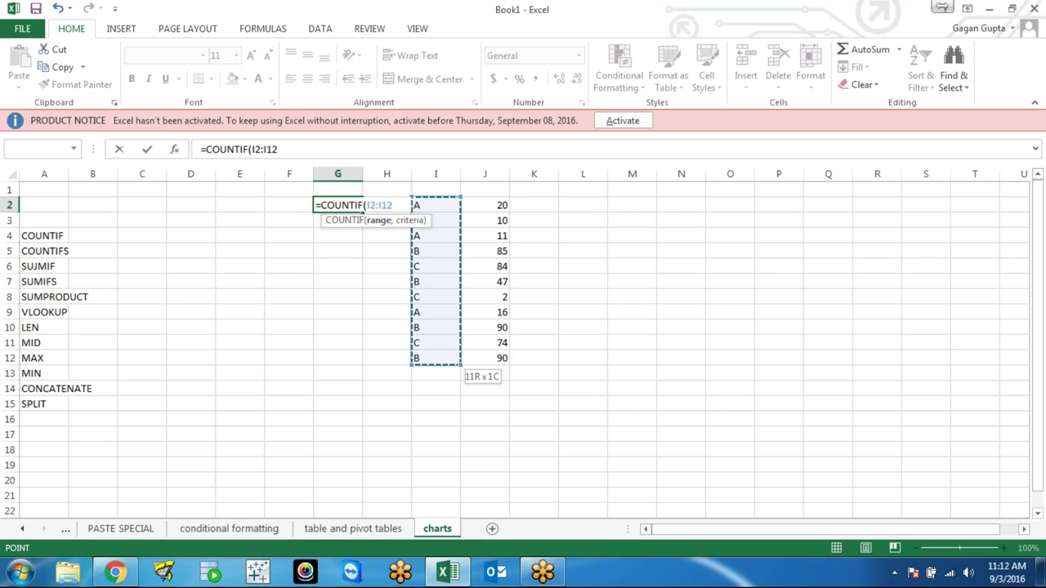
{"action": "key", "text": "F4"}
{"action": "type", "text": "$I$12,"}
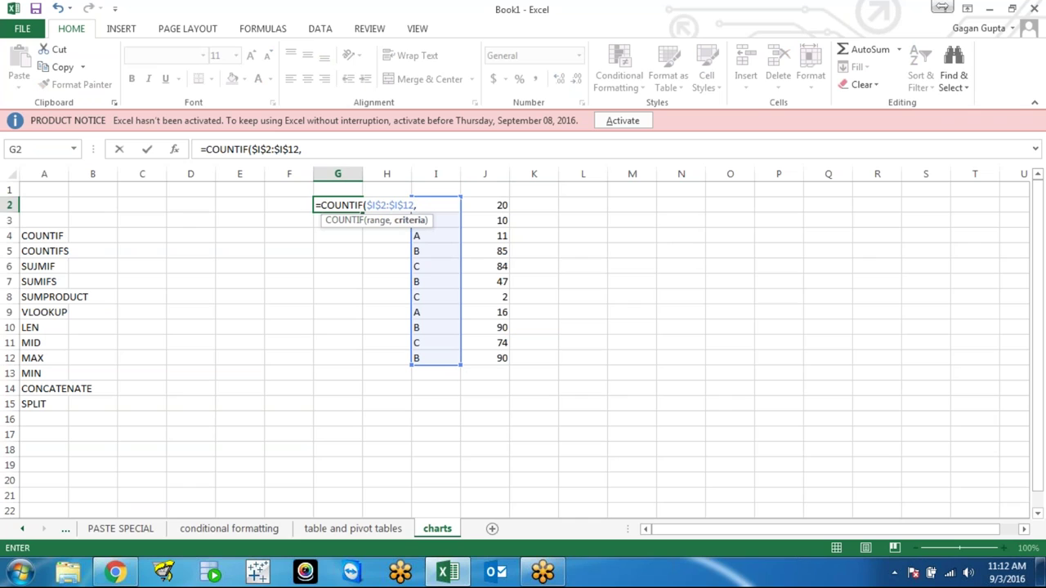
{"action": "type", "text": "\""}
{"action": "type", "text": "a"}
{"action": "key", "text": "BackSpace"}
{"action": "type", "text": "A\")"}
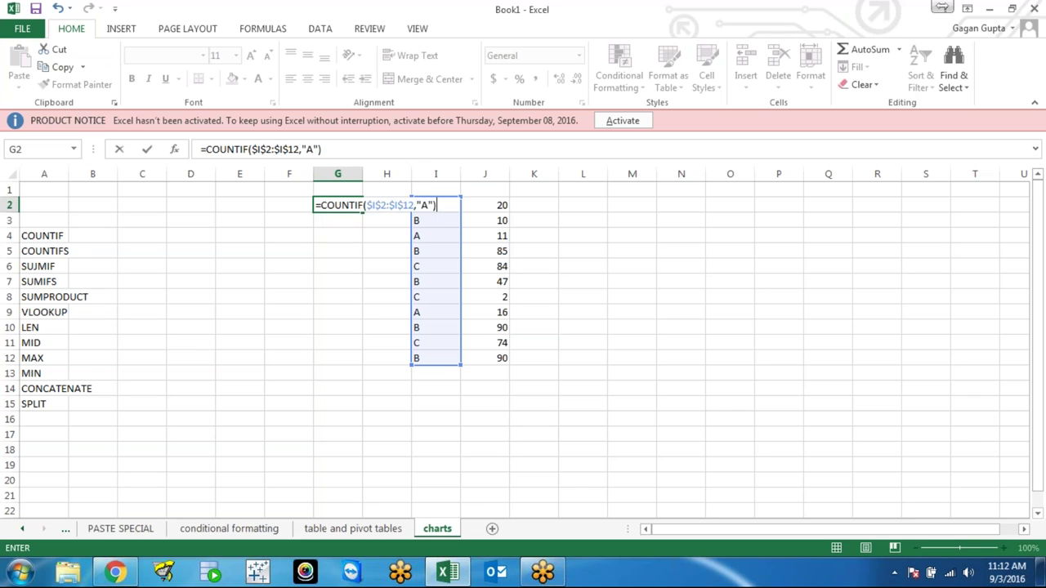
{"action": "key", "text": "Return"}
{"action": "key", "text": "Up"}
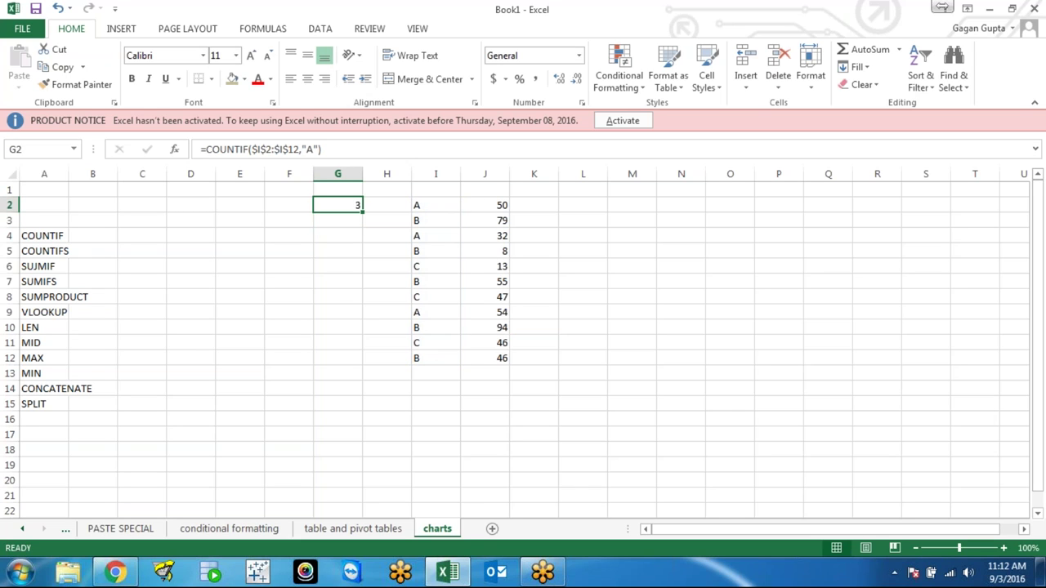
{"action": "left_click", "coordinate": [337, 219]}
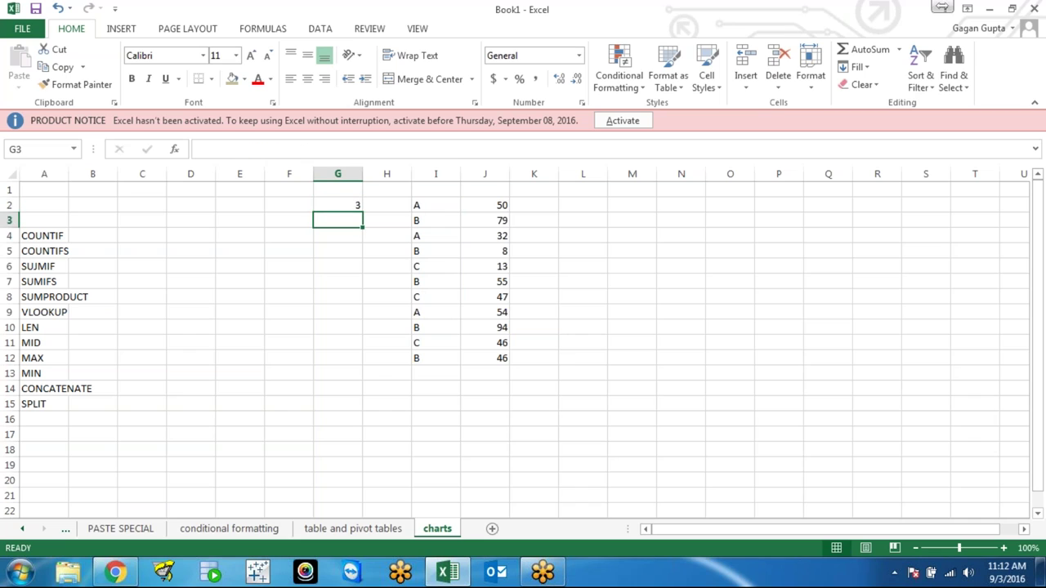
{"action": "key", "text": "Return"}
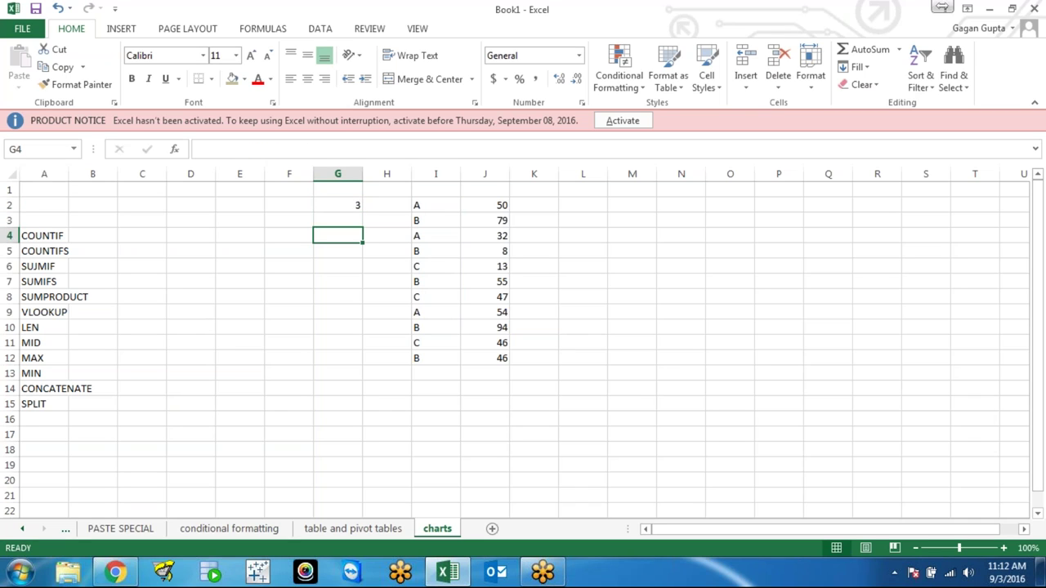
{"action": "left_click", "coordinate": [338, 205]}
{"action": "left_click", "coordinate": [338, 219]}
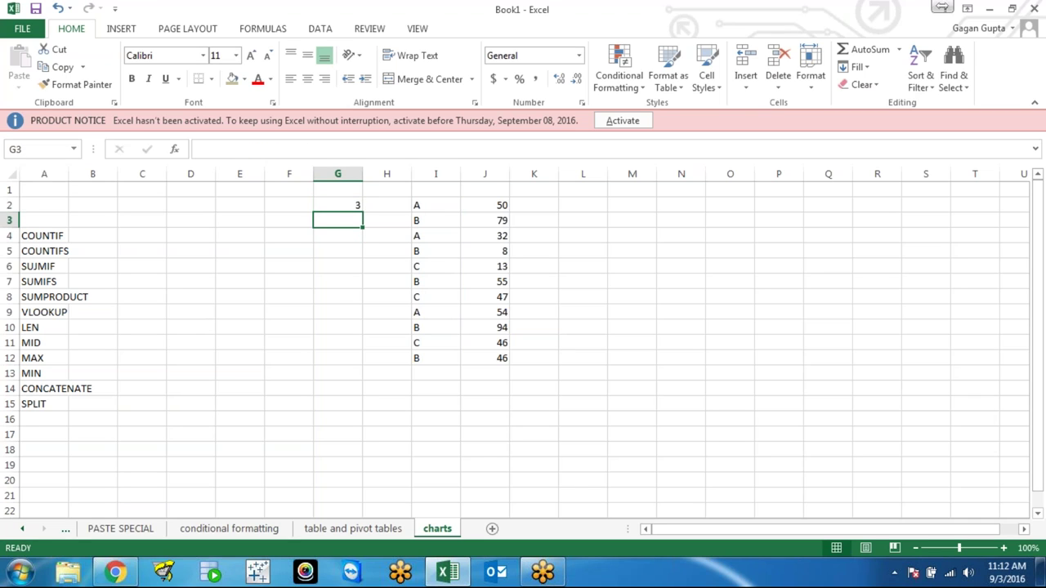
{"action": "left_click", "coordinate": [337, 235]}
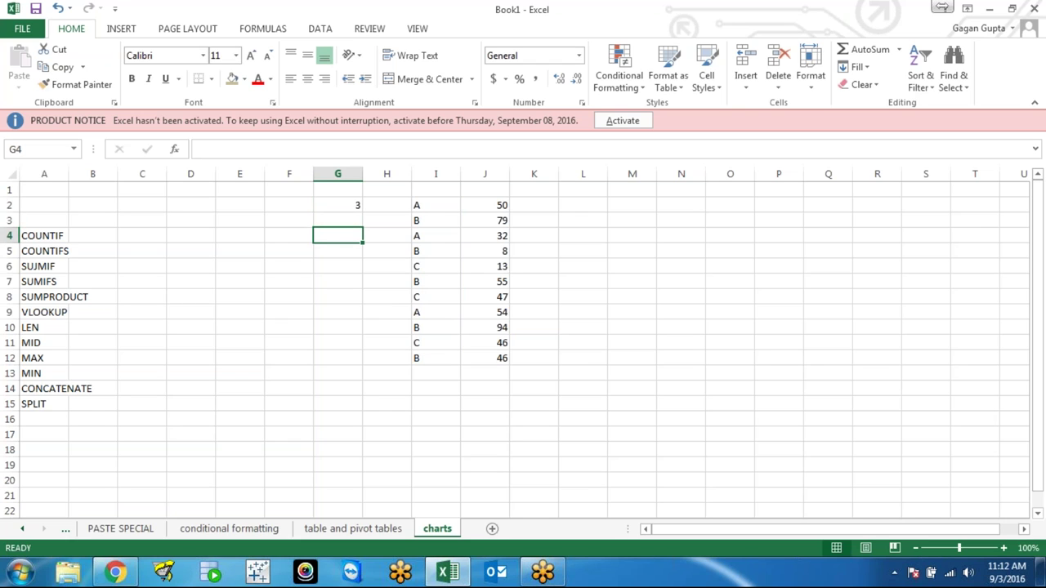
{"action": "type", "text": "=COUNT"}
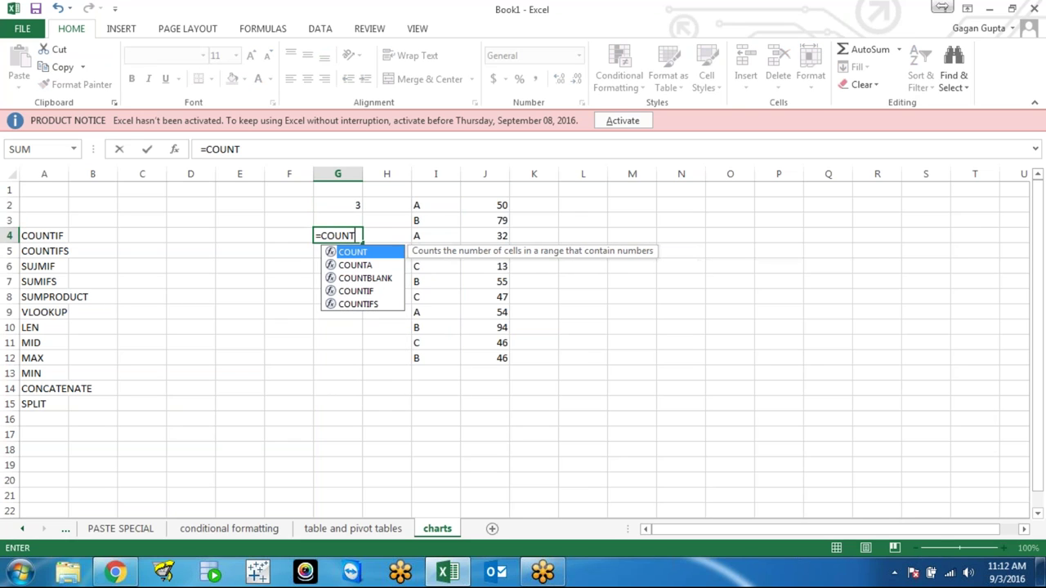
{"action": "key", "text": "Down"}
{"action": "key", "text": "Down"}
{"action": "key", "text": "Down"}
{"action": "key", "text": "Down"}
{"action": "key", "text": "Tab"}
{"action": "left_click", "coordinate": [386, 205]}
{"action": "left_click_drag", "start_coordinate": [435, 358], "coordinate": [436, 205]}
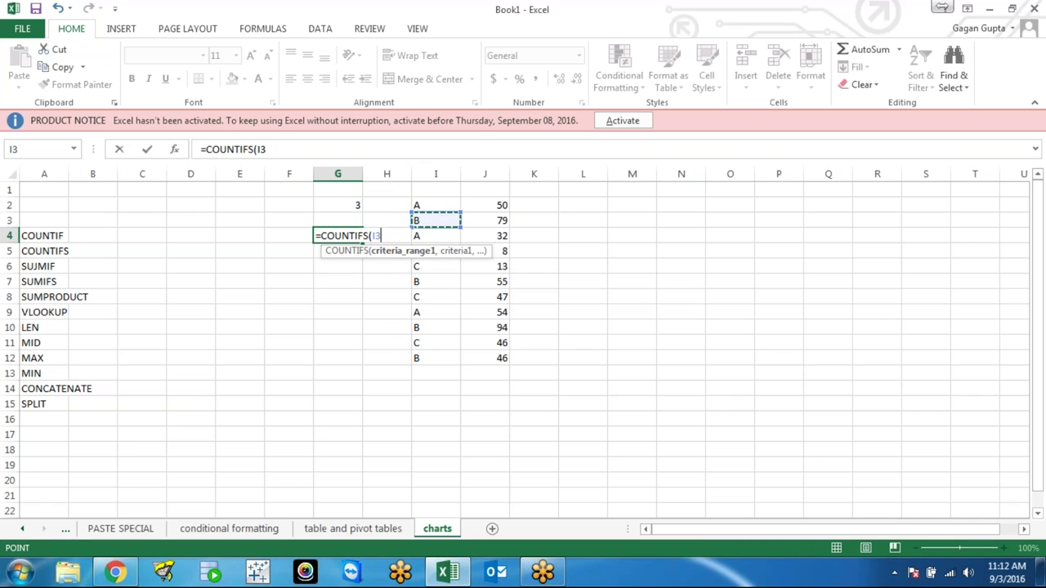
{"action": "key", "text": "F4"}
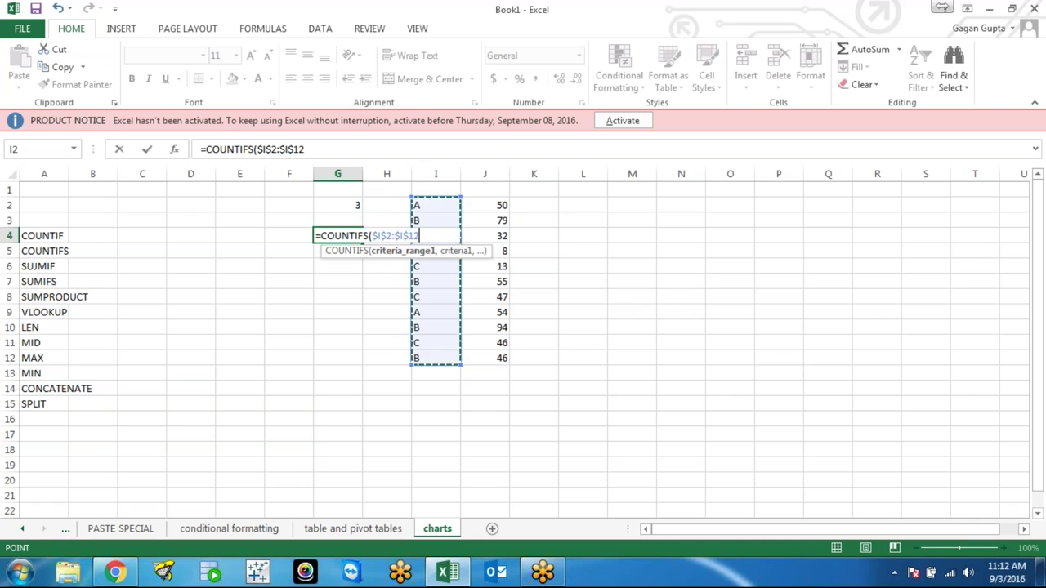
{"action": "type", "text": ",\""}
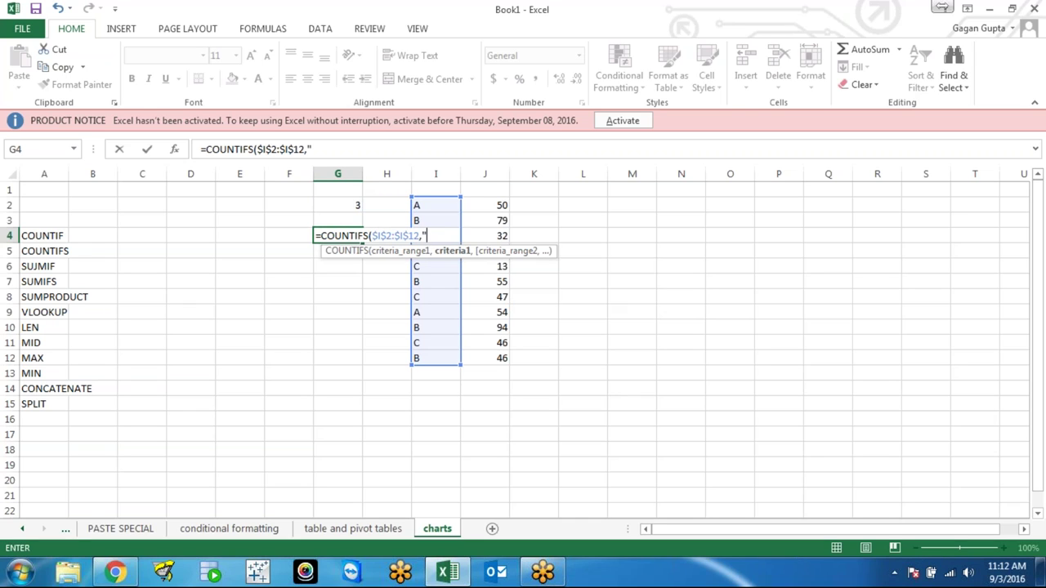
{"action": "type", "text": "QA"}
{"action": "key", "text": "BackSpace"}
{"action": "key", "text": "BackSpace"}
{"action": "type", "text": "A'"}
{"action": "type", "text": "\","}
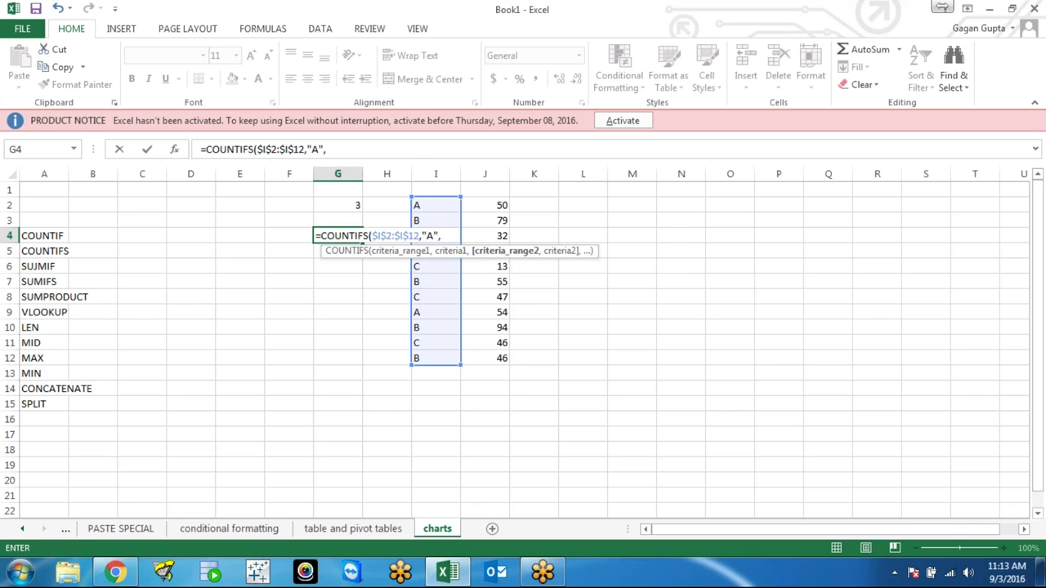
{"action": "left_click_drag", "start_coordinate": [435, 205], "coordinate": [435, 358]}
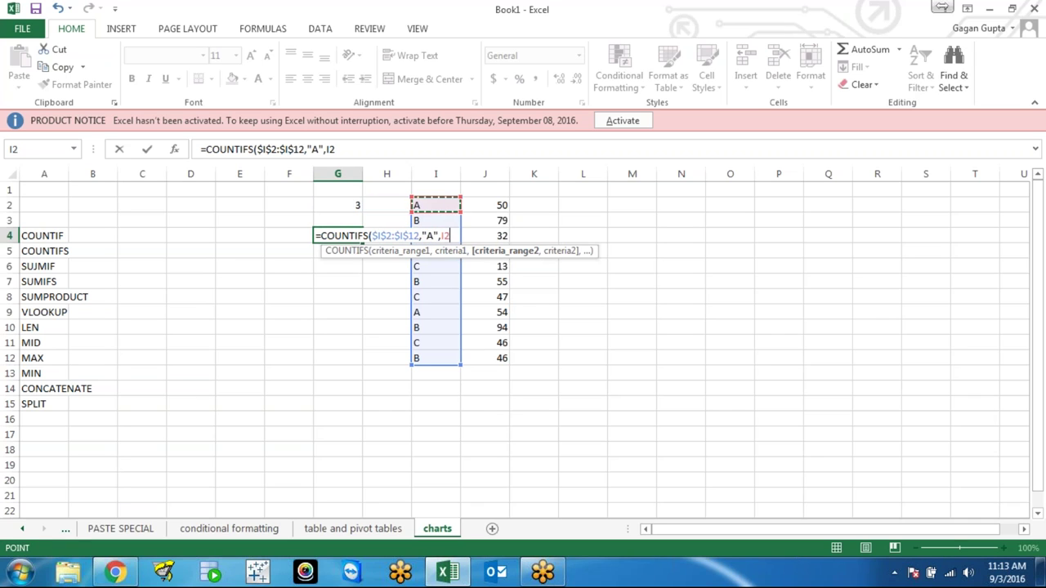
{"action": "key", "text": "F4"}
{"action": "type", "text": ",\"B"}
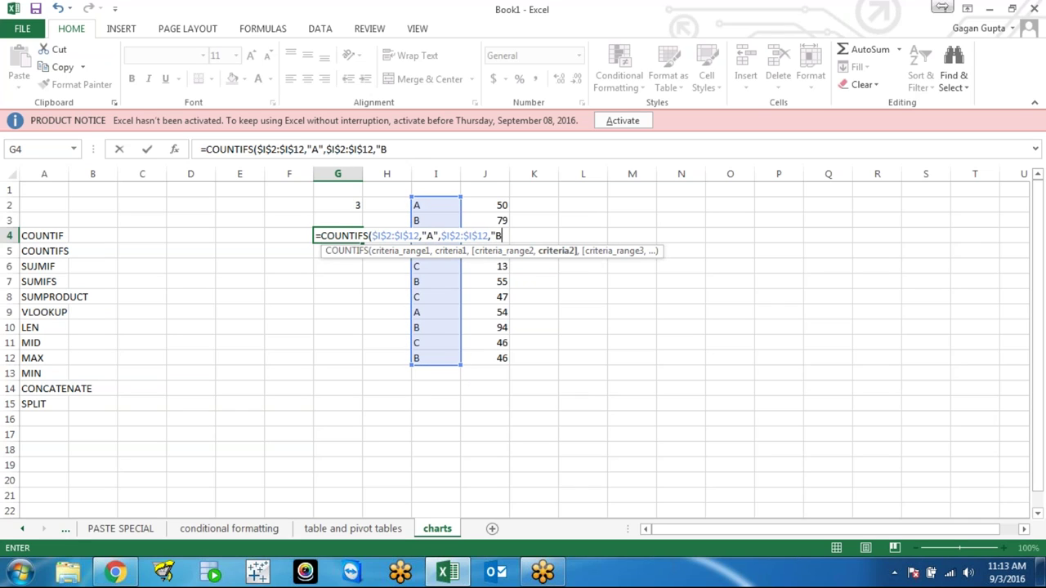
{"action": "type", "text": "\")"}
{"action": "key", "text": "Return"}
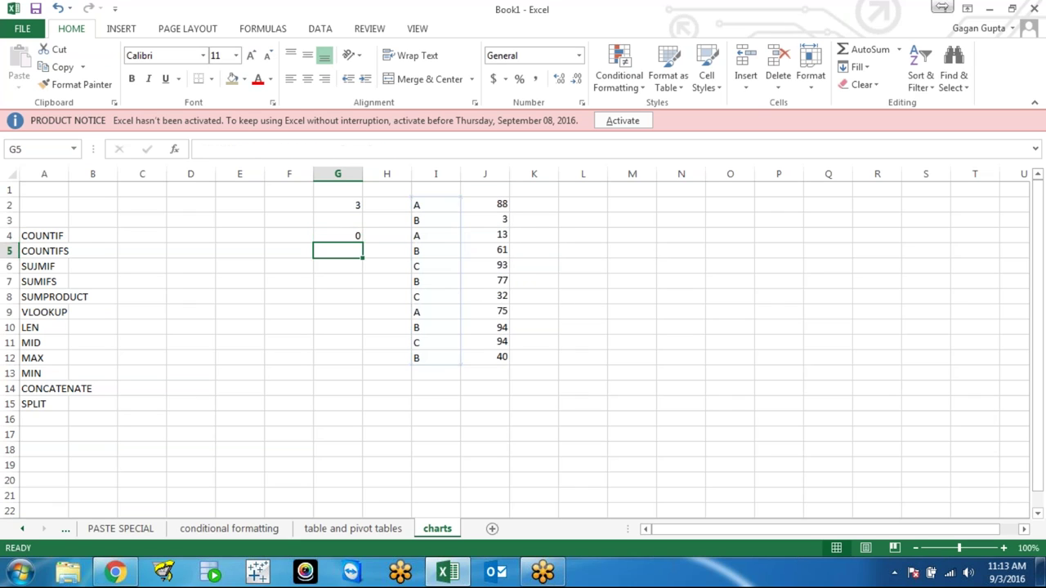
{"action": "key", "text": "Up"}
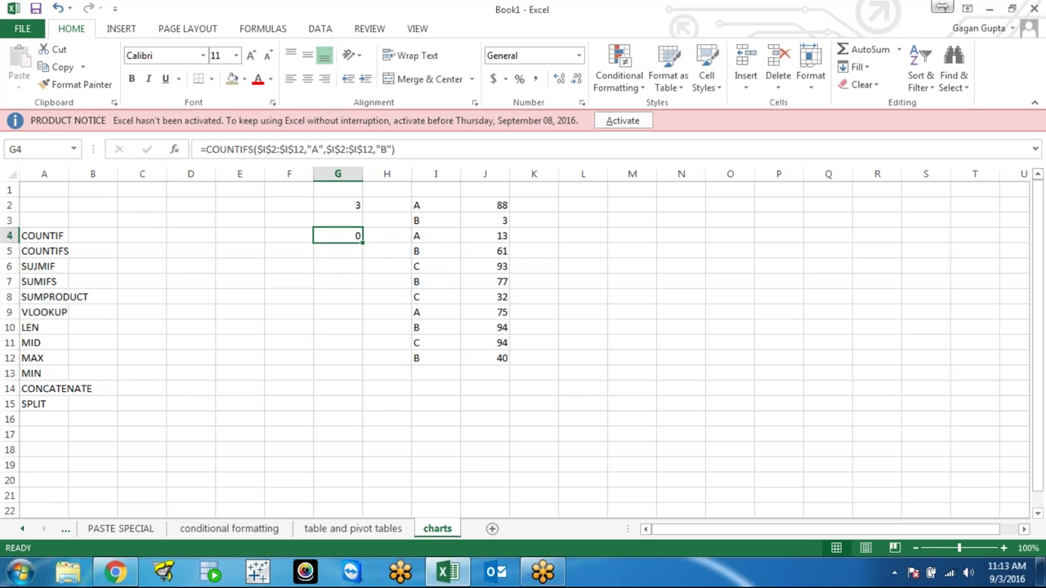
{"action": "key", "text": "Delete"}
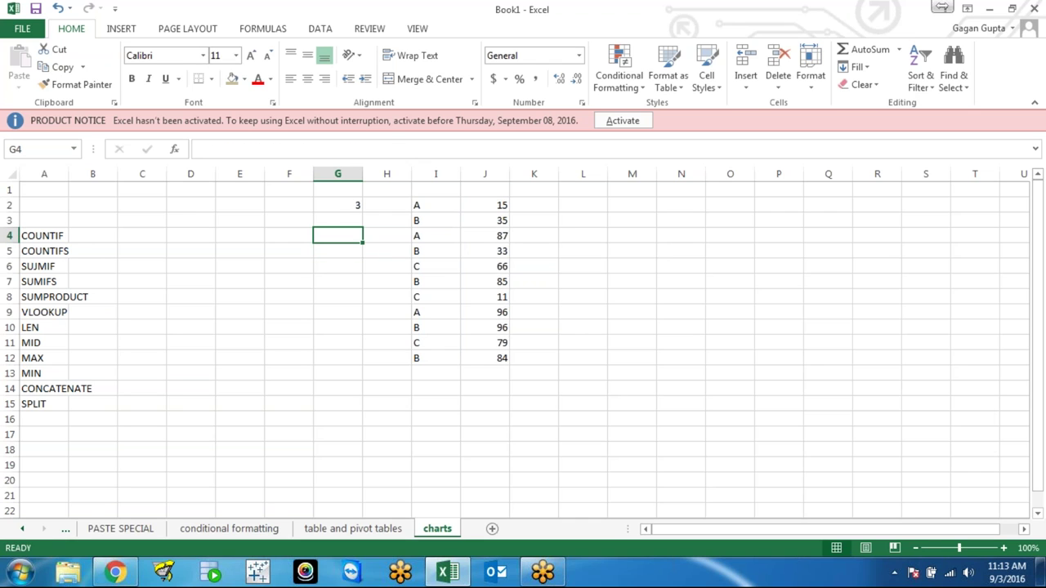
Step: Start a COUNTIFS in G4 with absolute range $I$2:$I$12 and criterion "A"
{"action": "type", "text": "=COUNT"}
{"action": "key", "text": "Down"}
{"action": "key", "text": "Down"}
{"action": "key", "text": "Down"}
{"action": "key", "text": "Down"}
{"action": "key", "text": "Tab"}
{"action": "key", "text": "Right"}
{"action": "key", "text": "Right"}
{"action": "key", "text": "Up"}
{"action": "key", "text": "Up"}
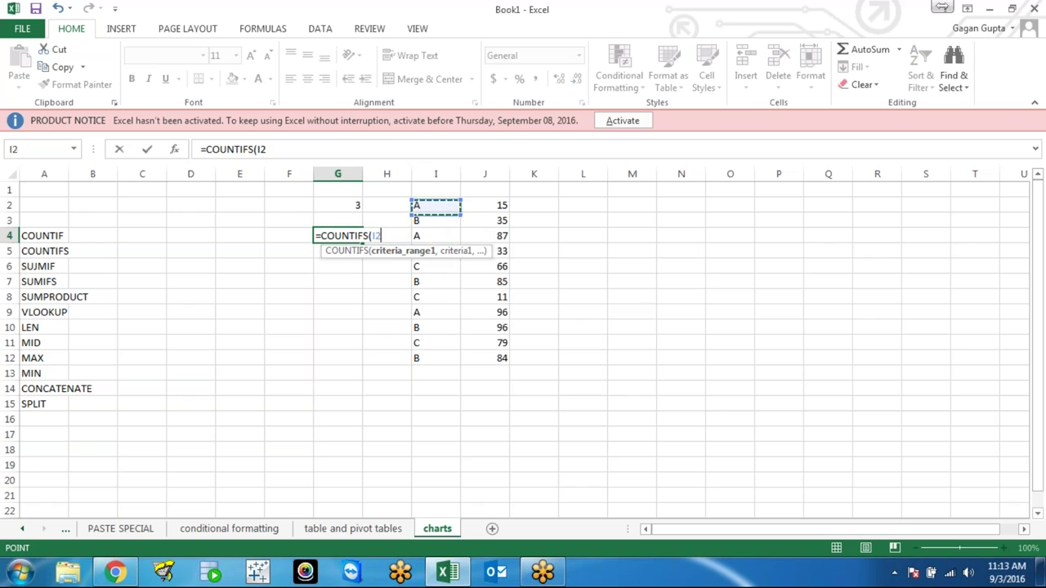
{"action": "key", "text": "ctrl+shift+Down"}
{"action": "key", "text": "F4"}
{"action": "type", "text": ",\"A\""}
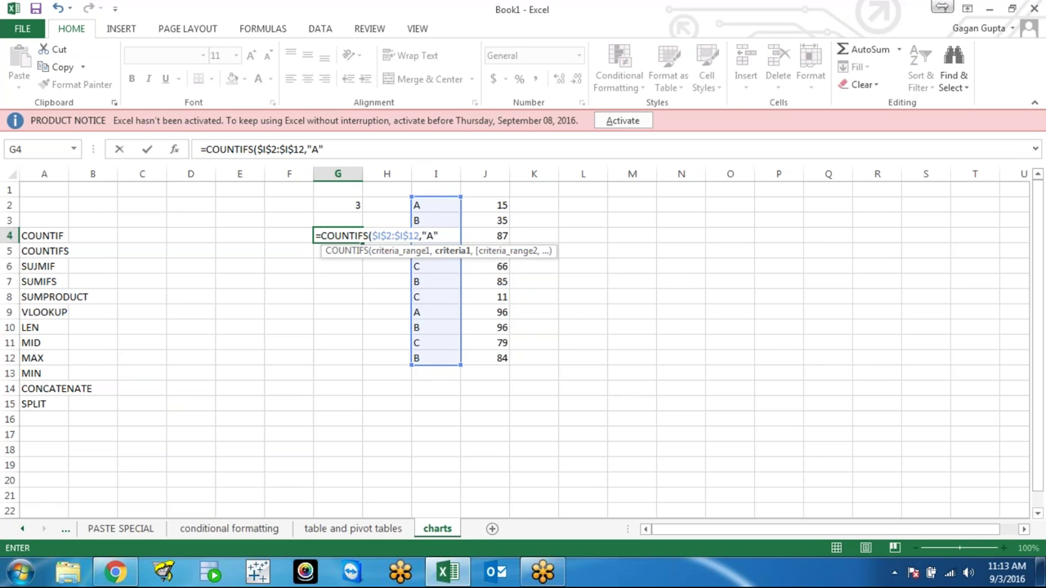
{"action": "type", "text": ","}
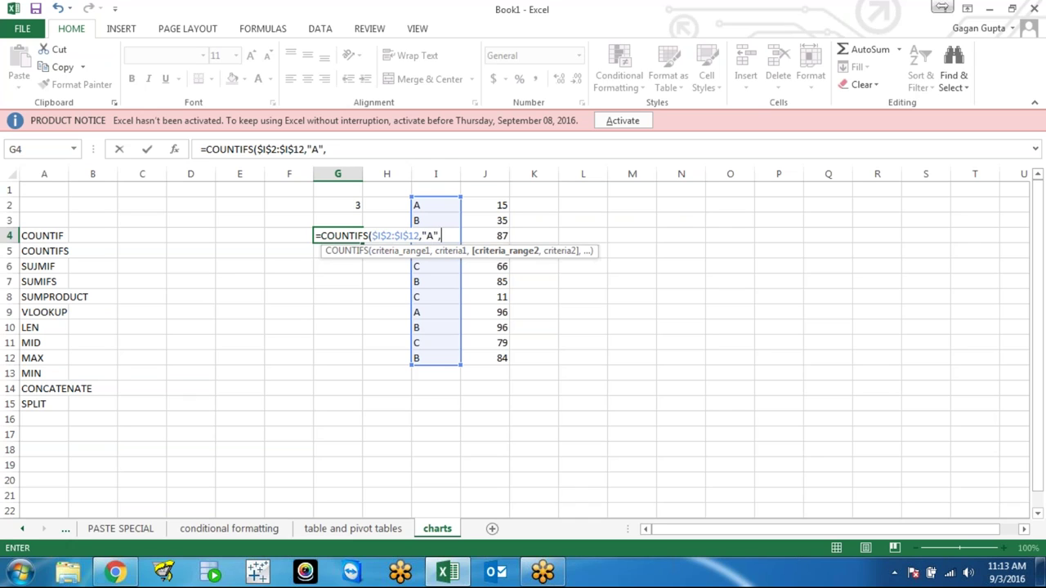
Step: Add a second $I$2:$I$12 range with criterion "B" and enter the formula in G4
{"action": "key", "text": "Right"}
{"action": "key", "text": "Right"}
{"action": "key", "text": "Up"}
{"action": "key", "text": "Up"}
{"action": "key", "text": "shift+Down"}
{"action": "key", "text": "shift+Down"}
{"action": "key", "text": "shift+Down"}
{"action": "key", "text": "F4"}
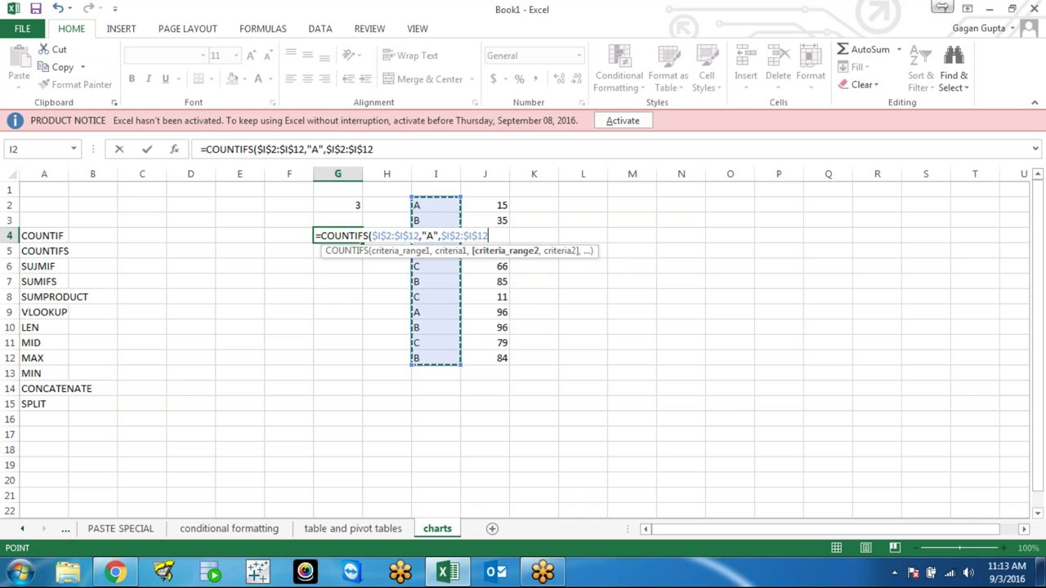
{"action": "type", "text": ",\""}
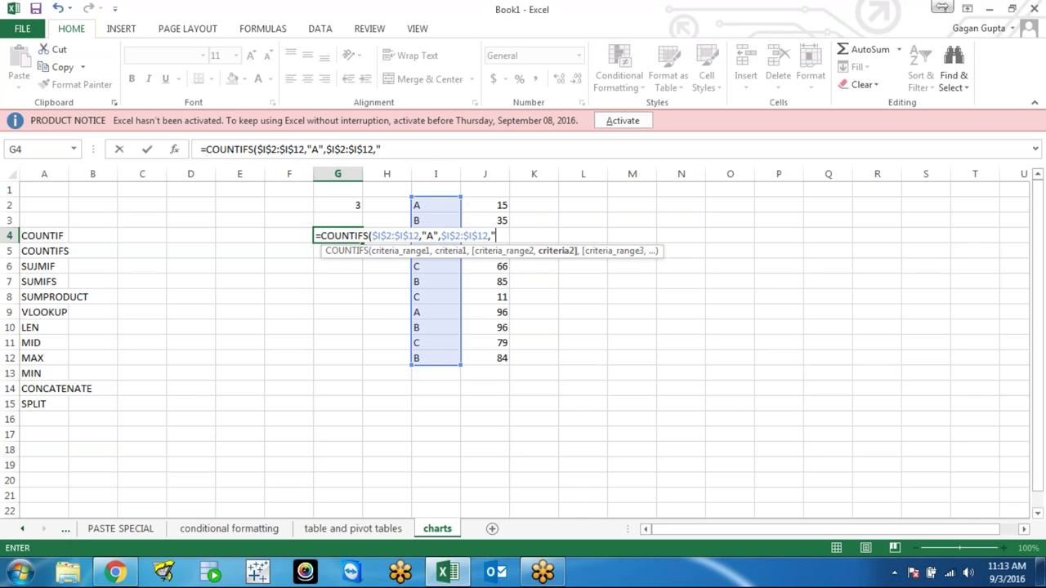
{"action": "type", "text": "B"}
{"action": "key", "text": "BackSpace"}
{"action": "type", "text": "B\")"}
{"action": "key", "text": "Return"}
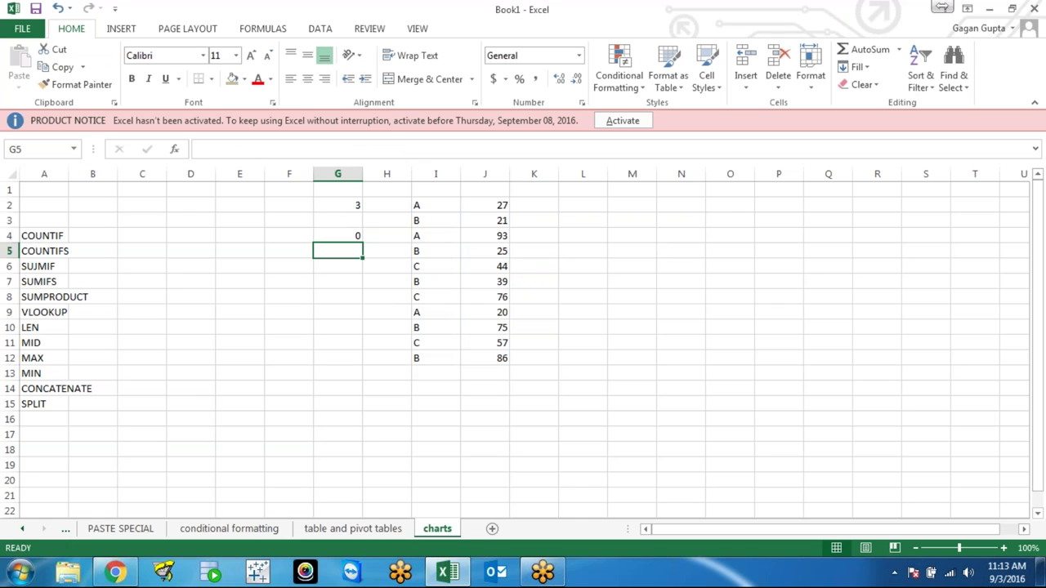
Step: Review G4's COUNTIFS formula without changing it, then select L2 for a criteria list
{"action": "left_click", "coordinate": [338, 235]}
{"action": "key", "text": "F2"}
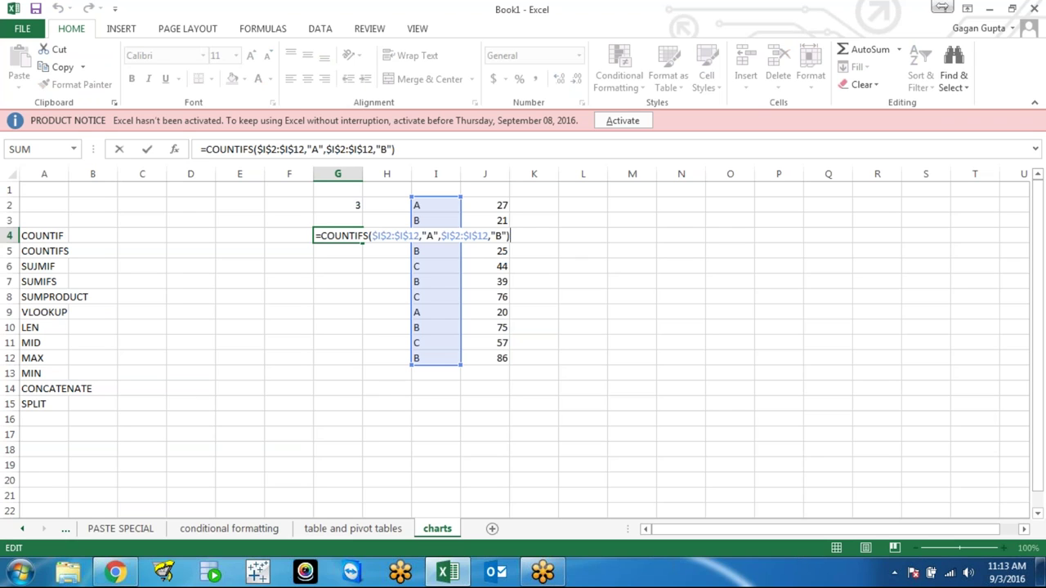
{"action": "key", "text": "Escape"}
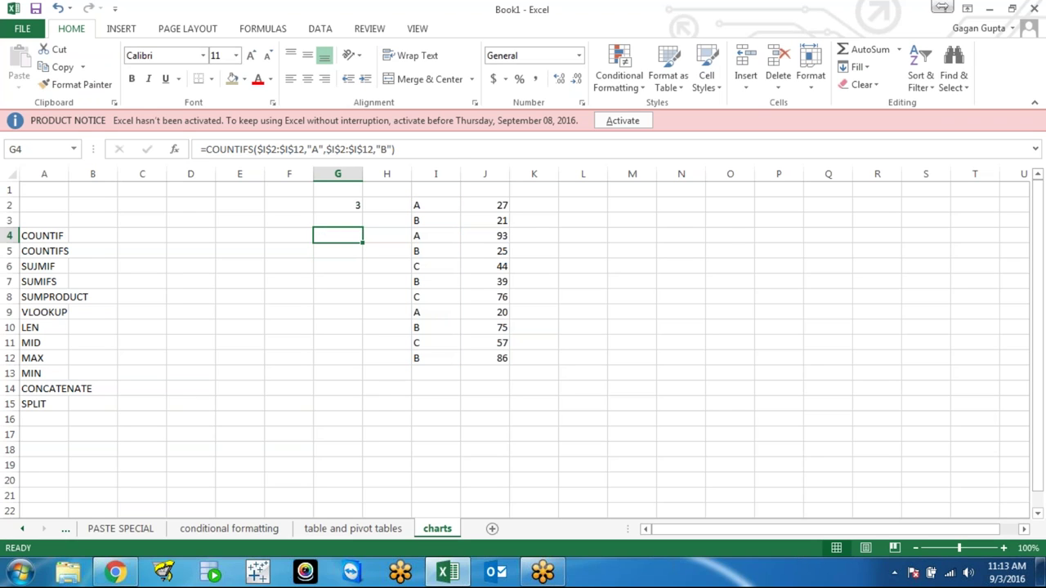
{"action": "left_click", "coordinate": [435, 235]}
{"action": "left_click", "coordinate": [436, 205]}
{"action": "left_click", "coordinate": [583, 205]}
Step: Enter the criteria A in L2 and B in L3
{"action": "type", "text": "A"}
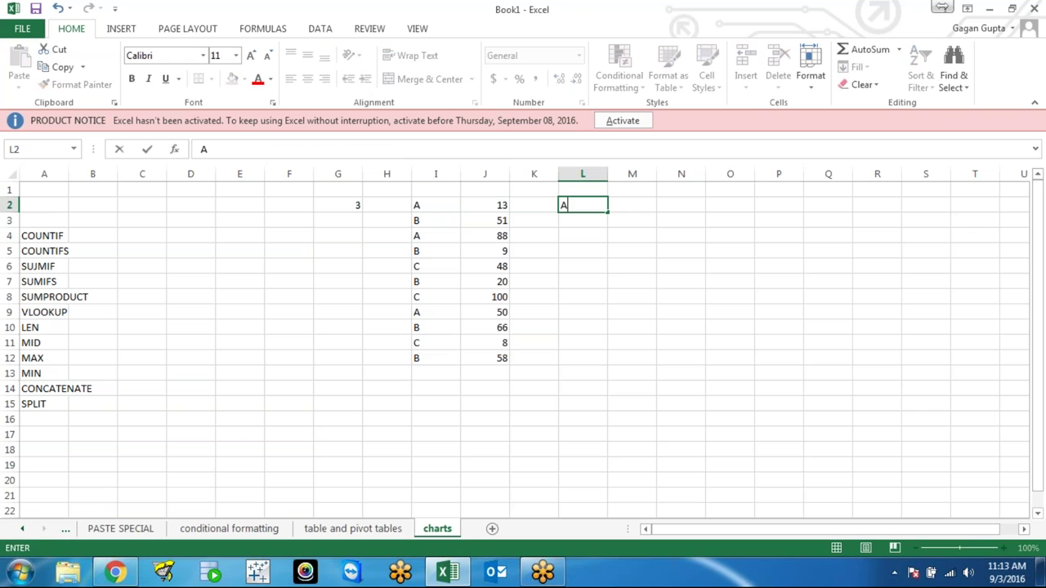
{"action": "key", "text": "Return"}
{"action": "type", "text": "B"}
{"action": "key", "text": "Return"}
Step: Start a COUNTIFS in G4 over $I$2:$I$12 using L2 as the first criterion
{"action": "left_click", "coordinate": [436, 235]}
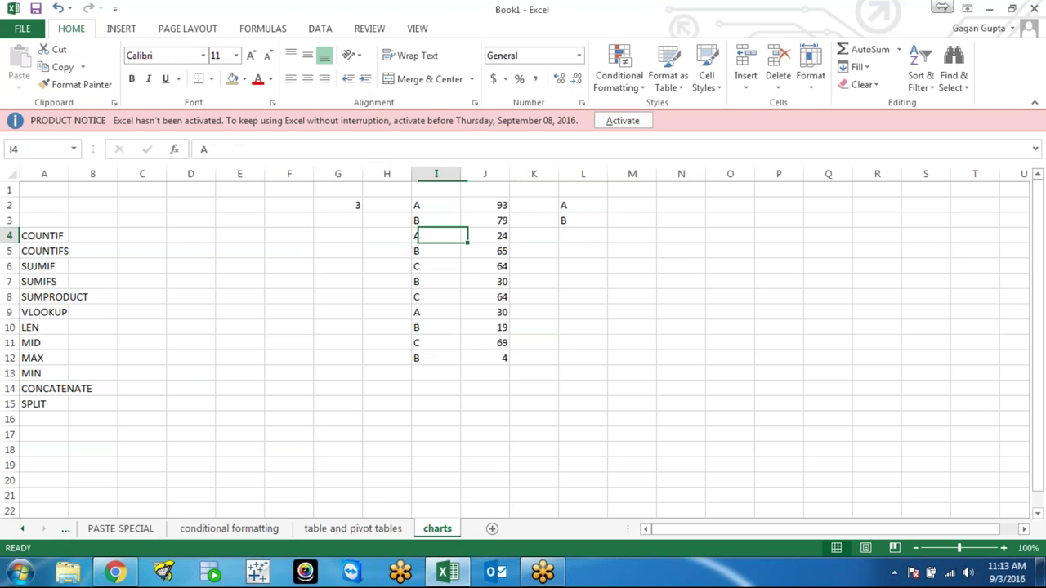
{"action": "left_click", "coordinate": [337, 235]}
{"action": "type", "text": "=COUNT"}
{"action": "key", "text": "Down"}
{"action": "key", "text": "Down"}
{"action": "key", "text": "Down"}
{"action": "key", "text": "Down"}
{"action": "key", "text": "Tab"}
{"action": "key", "text": "Right"}
{"action": "key", "text": "Right"}
{"action": "key", "text": "Up"}
{"action": "key", "text": "Up"}
{"action": "key", "text": "ctrl+shift+Down"}
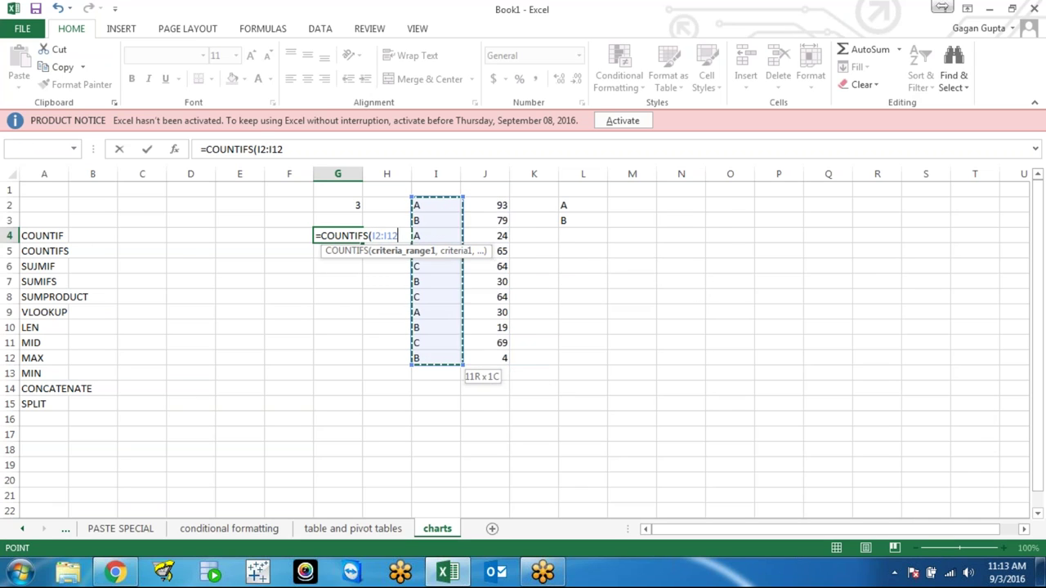
{"action": "key", "text": "F4"}
{"action": "type", "text": "$I$12,"}
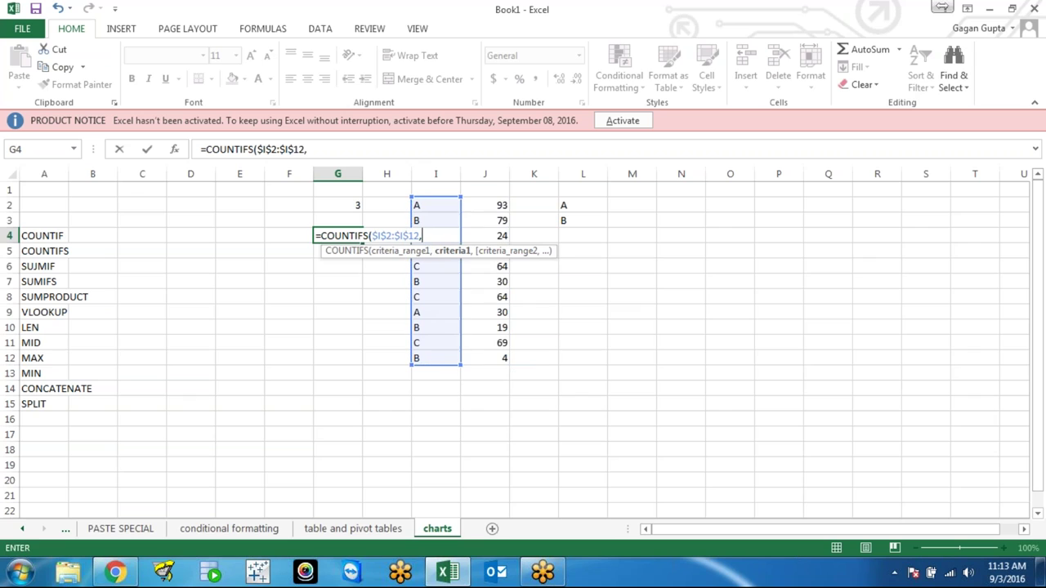
{"action": "key", "text": "Up"}
{"action": "key", "text": "Up"}
{"action": "key", "text": "Right"}
{"action": "key", "text": "Right"}
{"action": "key", "text": "Right"}
{"action": "key", "text": "Right"}
{"action": "key", "text": "Right"}
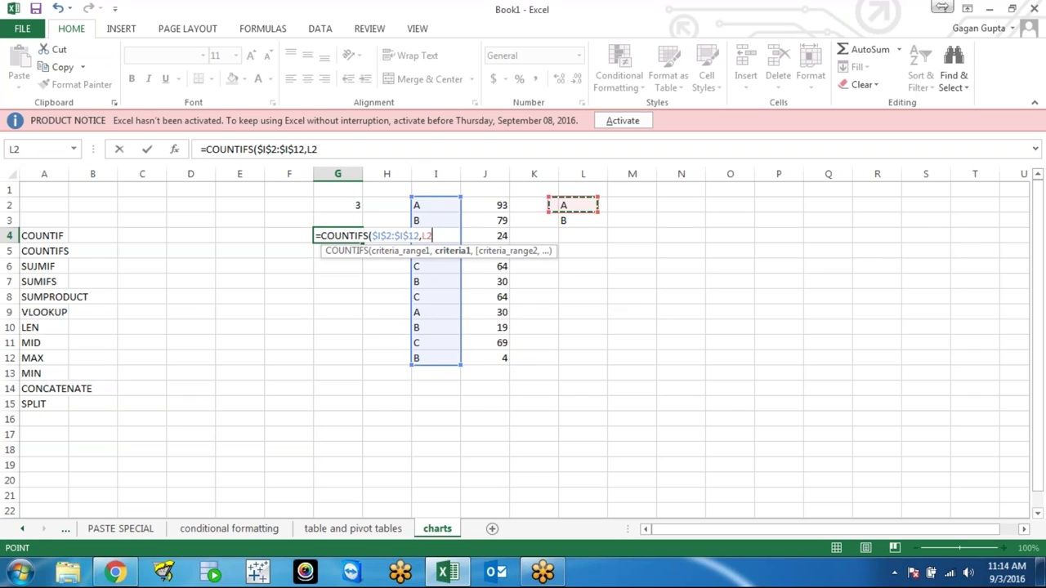
Step: Add a second $I$2:$I$12 range with criterion L3 and enter the formula
{"action": "type", "text": ","}
{"action": "key", "text": "Left"}
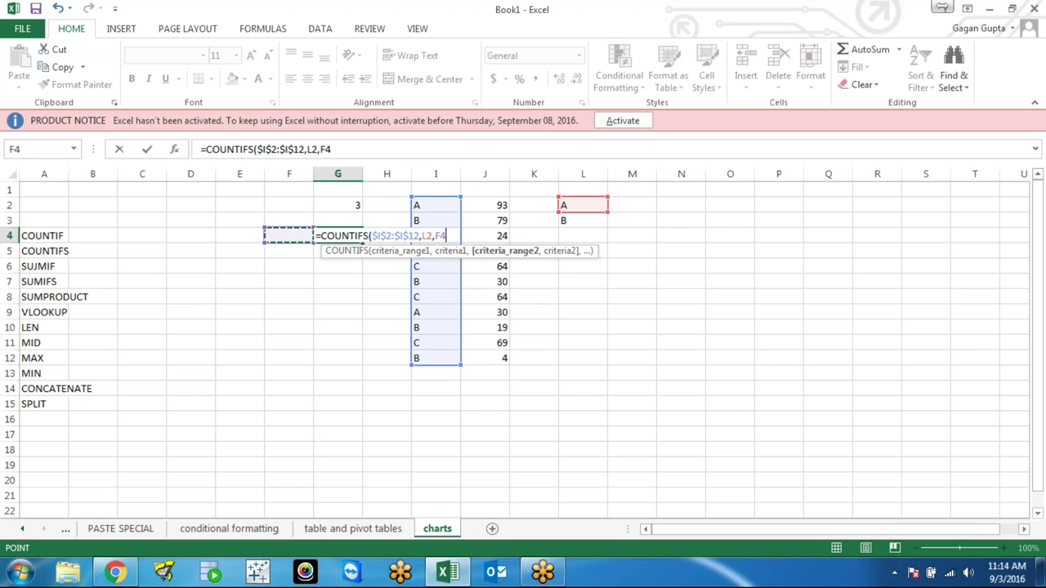
{"action": "key", "text": "Right"}
{"action": "key", "text": "Right"}
{"action": "key", "text": "Right"}
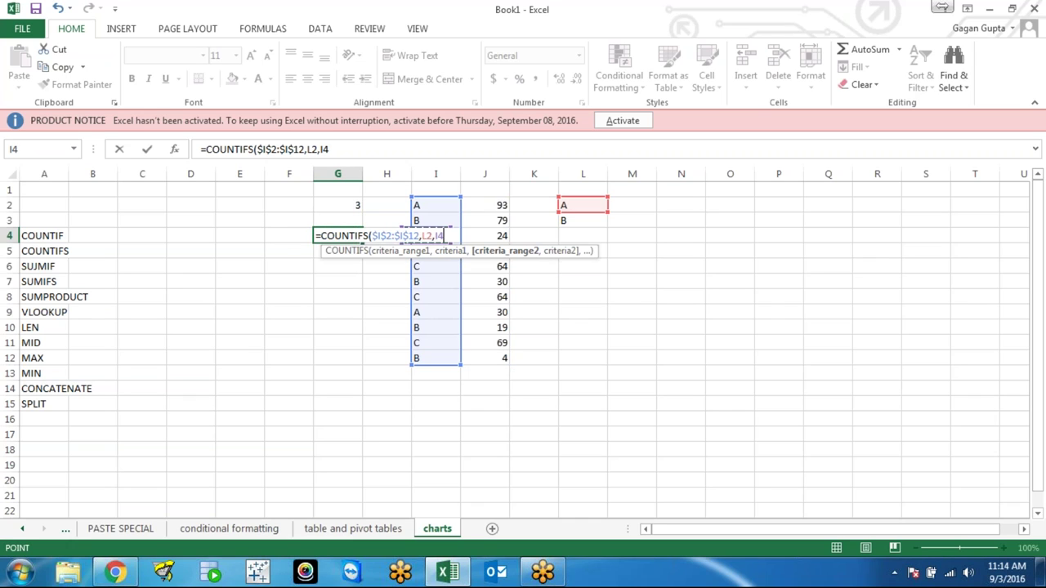
{"action": "key", "text": "Up"}
{"action": "key", "text": "Up"}
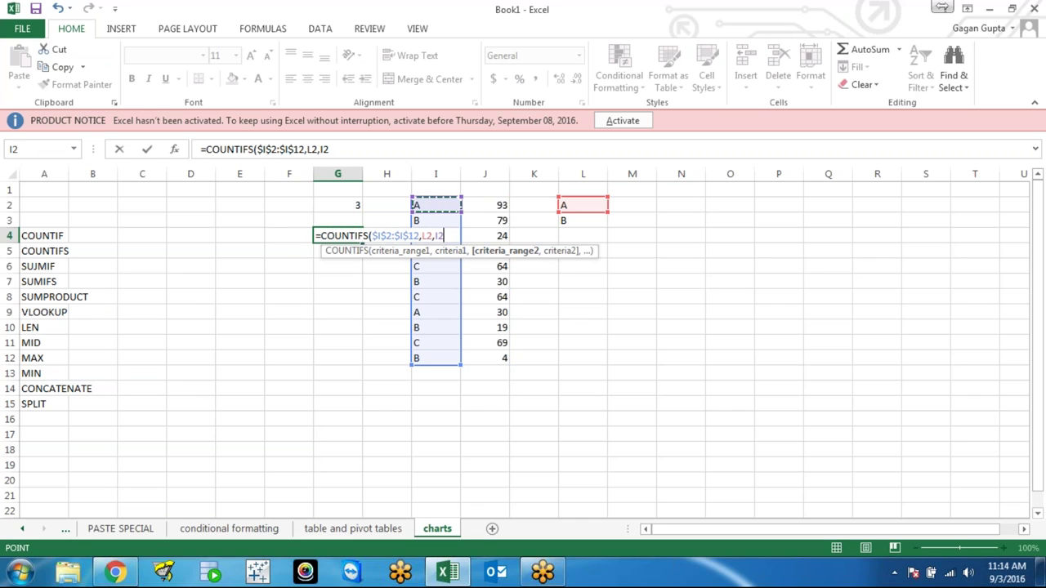
{"action": "key", "text": "ctrl+shift+Down"}
{"action": "key", "text": "F4"}
{"action": "type", "text": ",L3"}
{"action": "key", "text": "Return"}
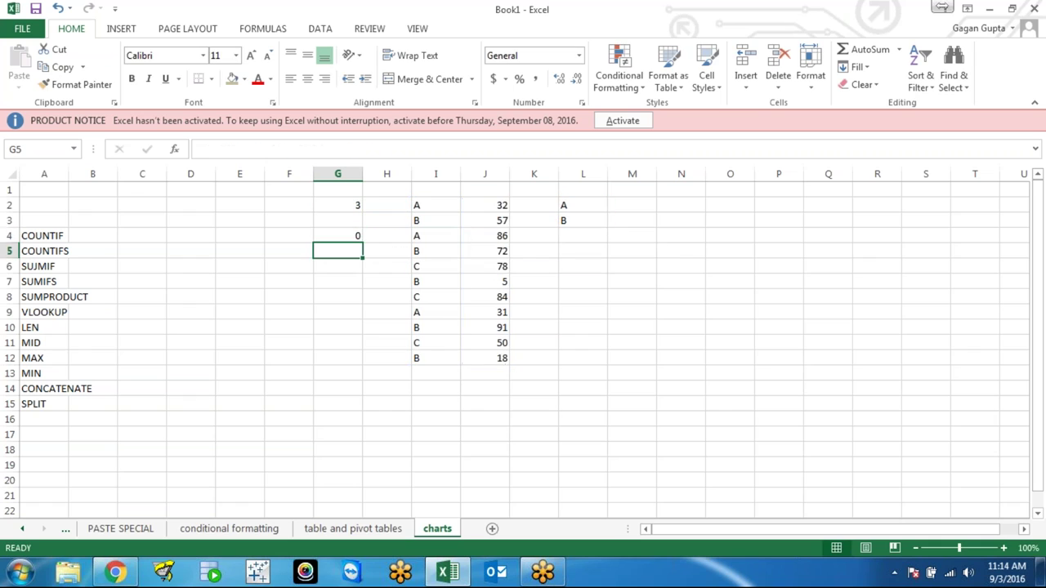
Step: Clear the L2:L3 criteria and G4, then open G2's COUNTIF formula for review
{"action": "left_click", "coordinate": [337, 235]}
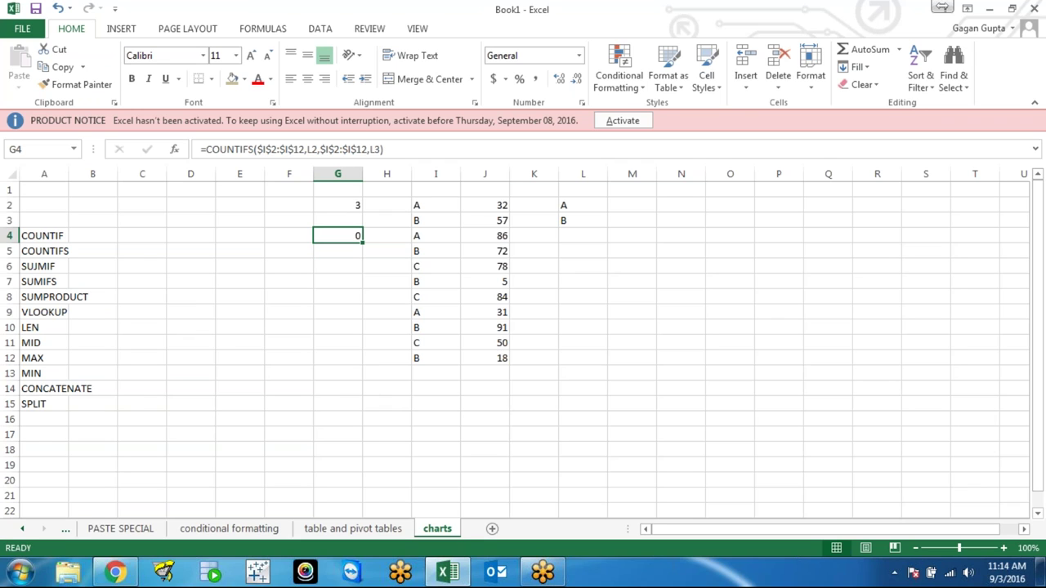
{"action": "left_click_drag", "start_coordinate": [583, 205], "coordinate": [582, 221]}
{"action": "key", "text": "Delete"}
{"action": "left_click", "coordinate": [337, 220]}
{"action": "key", "text": "Down"}
{"action": "key", "text": "Delete"}
{"action": "key", "text": "Up"}
{"action": "key", "text": "Up"}
{"action": "key", "text": "F2"}
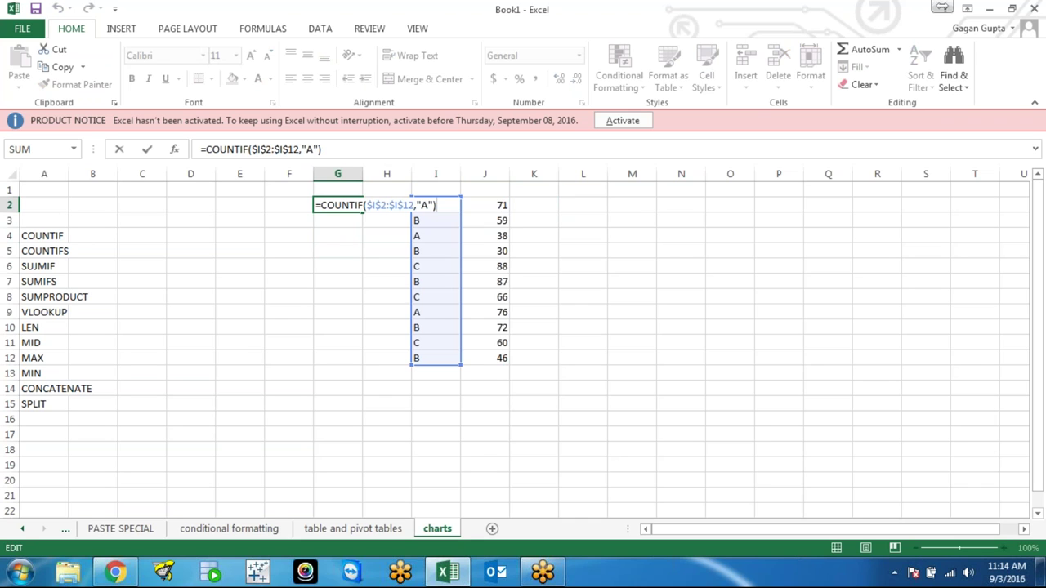
Step: Copy the categories in I2:I12 and paste them as values into M2:M12
{"action": "key", "text": "Tab"}
{"action": "key", "text": "Right"}
{"action": "key", "text": "Right"}
{"action": "key", "text": "Left"}
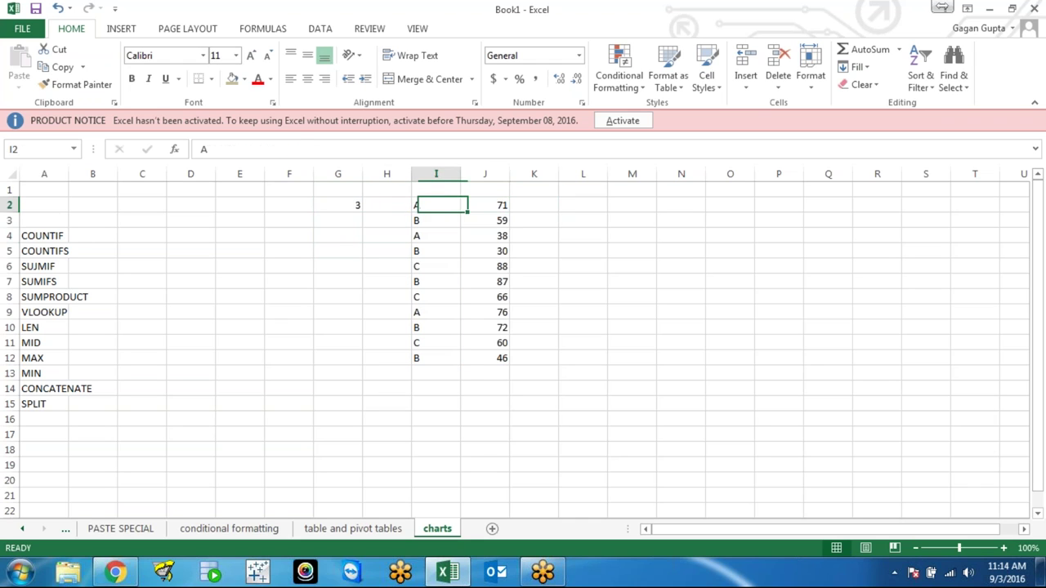
{"action": "key", "text": "ctrl+shift+Down"}
{"action": "key", "text": "ctrl+c"}
{"action": "key", "text": "Right"}
{"action": "key", "text": "Right"}
{"action": "key", "text": "Right"}
{"action": "left_click", "coordinate": [631, 205]}
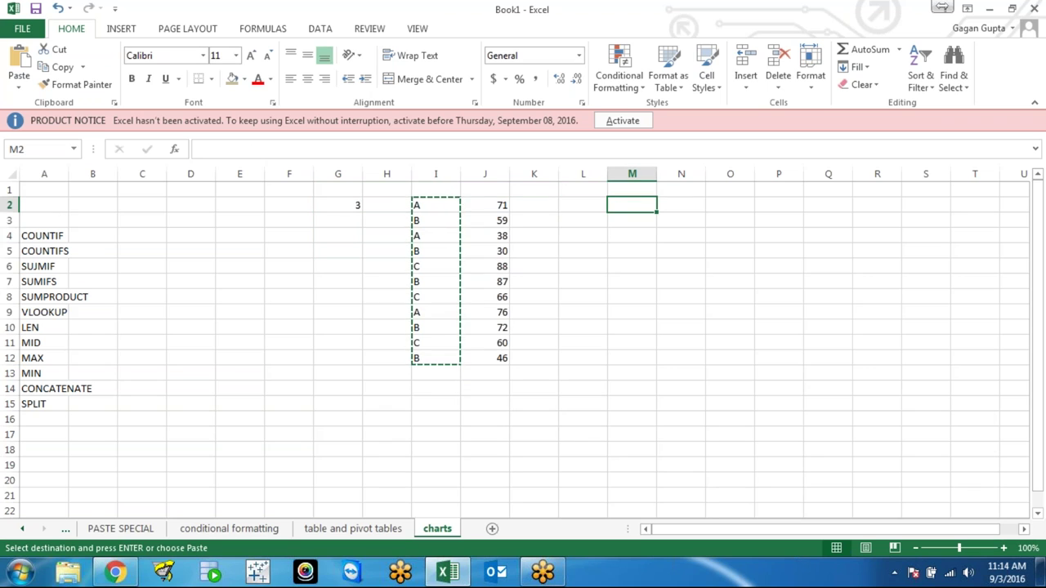
{"action": "key", "text": "ctrl+alt+v"}
{"action": "key", "text": "v"}
{"action": "key", "text": "Return"}
{"action": "left_click", "coordinate": [681, 220]}
Step: Start a COUNTIFS in N2 over $M$2:$M$12 with criterion "A"
{"action": "key", "text": "Up"}
{"action": "type", "text": "=COUNT"}
{"action": "key", "text": "Down"}
{"action": "key", "text": "Down"}
{"action": "key", "text": "Down"}
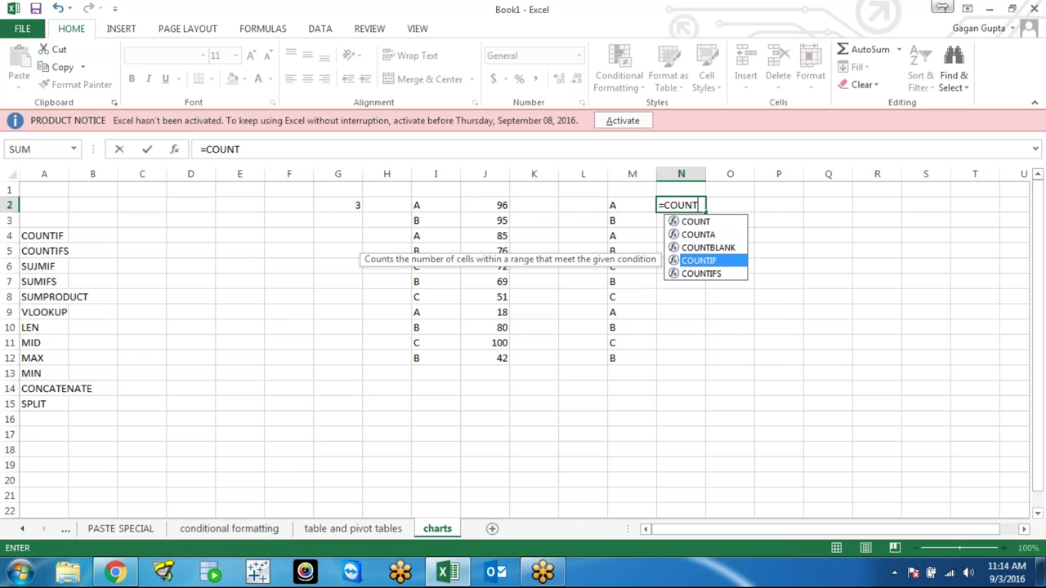
{"action": "key", "text": "Down"}
{"action": "key", "text": "Tab"}
{"action": "key", "text": "Left"}
{"action": "key", "text": "ctrl+shift+Down"}
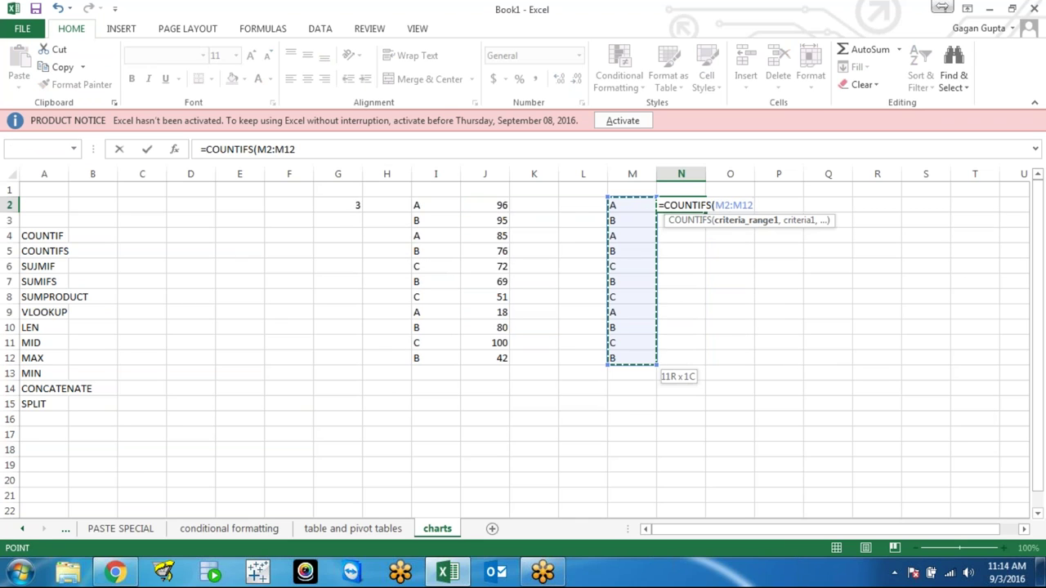
{"action": "key", "text": "F4"}
{"action": "type", "text": ","}
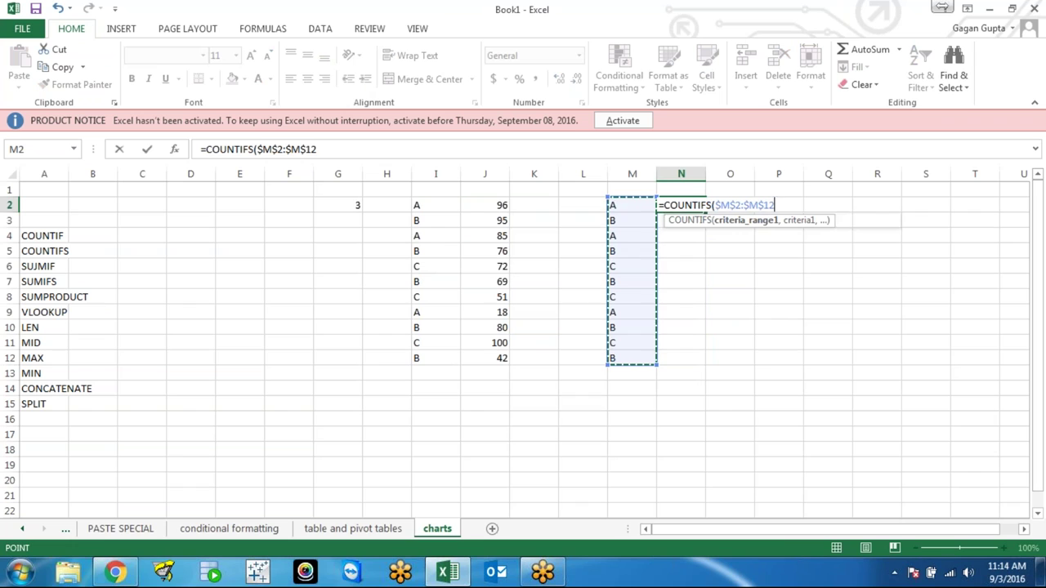
{"action": "type", "text": "\"A\","}
Step: Add a second $M$2:$M$12 range with criterion "B", enter it, then clear N2's 0 result
{"action": "key", "text": "Left"}
{"action": "key", "text": "ctrl+shift+Down"}
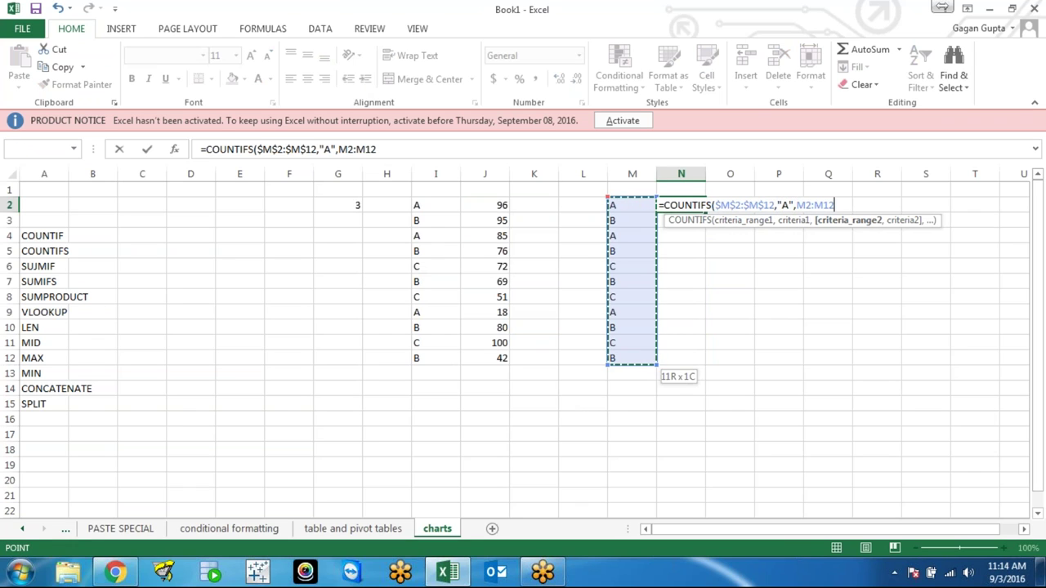
{"action": "key", "text": "F4"}
{"action": "type", "text": ",\""}
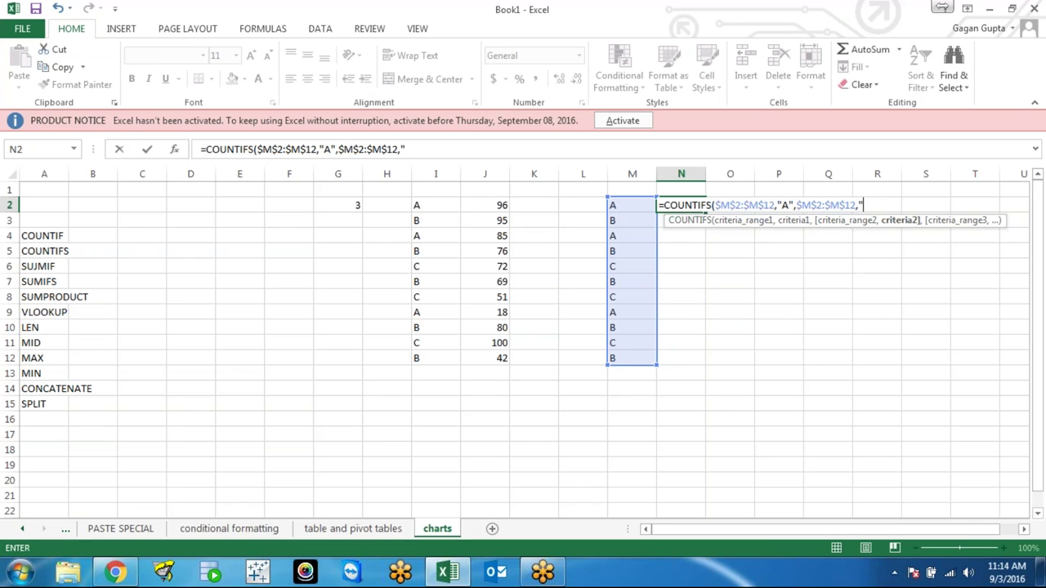
{"action": "type", "text": "B\""}
{"action": "type", "text": ")"}
{"action": "key", "text": "Return"}
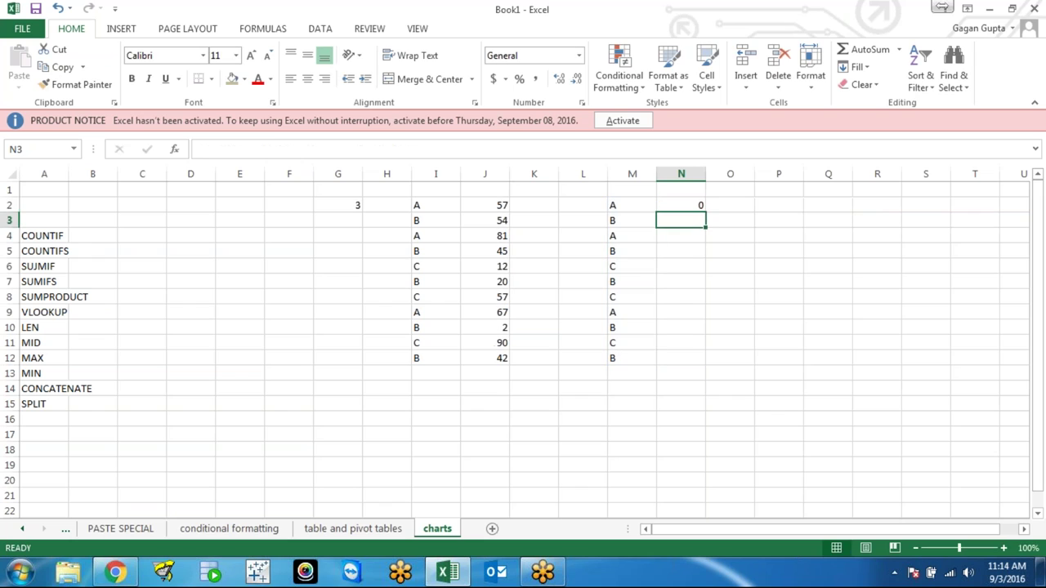
{"action": "key", "text": "Up"}
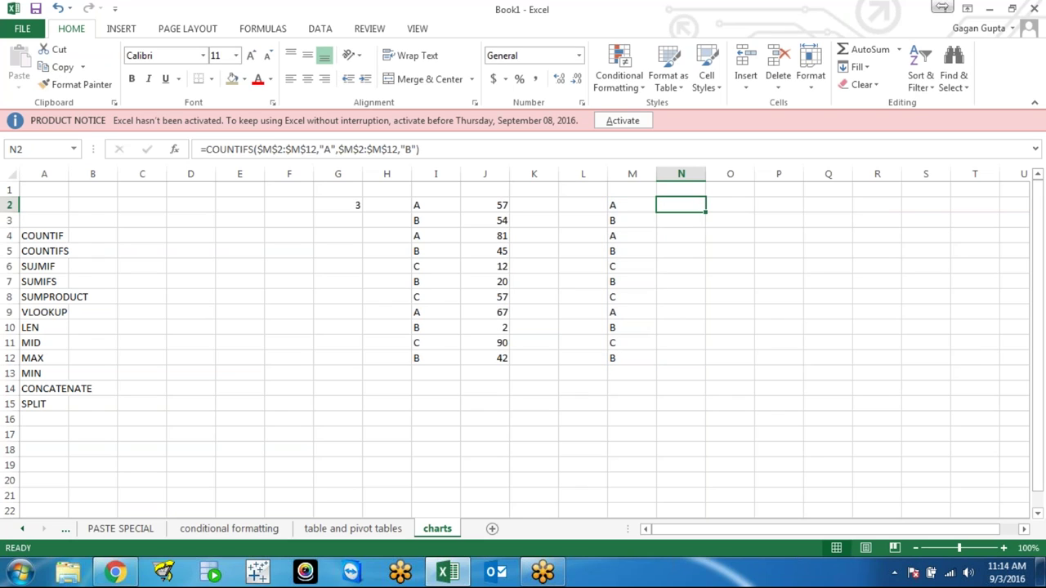
{"action": "key", "text": "Delete"}
{"action": "key", "text": "Down"}
{"action": "key", "text": "Down"}
{"action": "key", "text": "Up"}
{"action": "key", "text": "Up"}
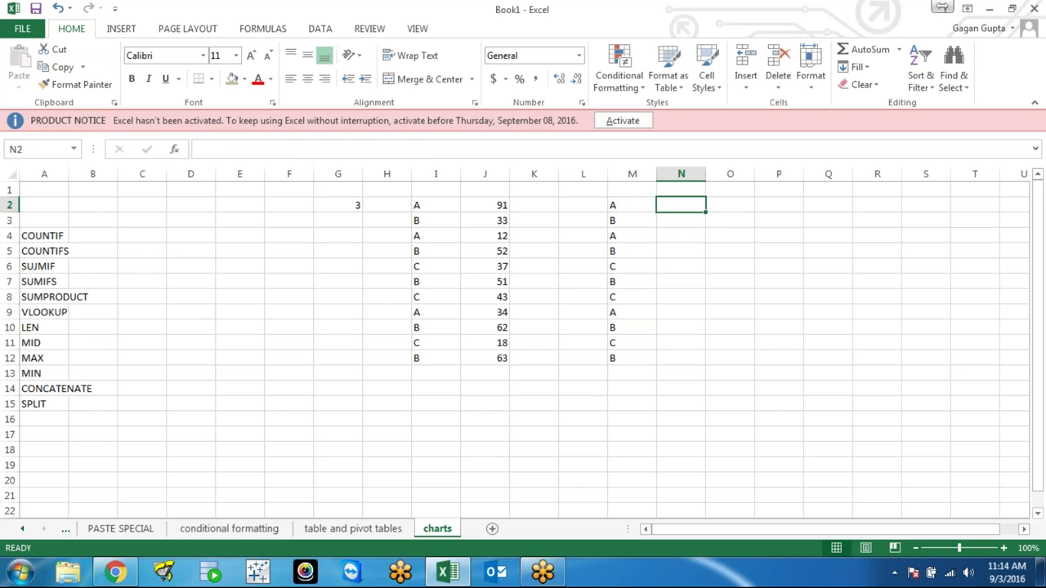
Step: Delete the copied category letters from M2:M12
{"action": "key", "text": "Left"}
{"action": "key", "text": "ctrl+shift+Down"}
{"action": "key", "text": "Delete"}
{"action": "key", "text": "Down"}
{"action": "key", "text": "Down"}
{"action": "key", "text": "Left"}
{"action": "key", "text": "Left"}
{"action": "key", "text": "Left"}
{"action": "key", "text": "Left"}
{"action": "key", "text": "Left"}
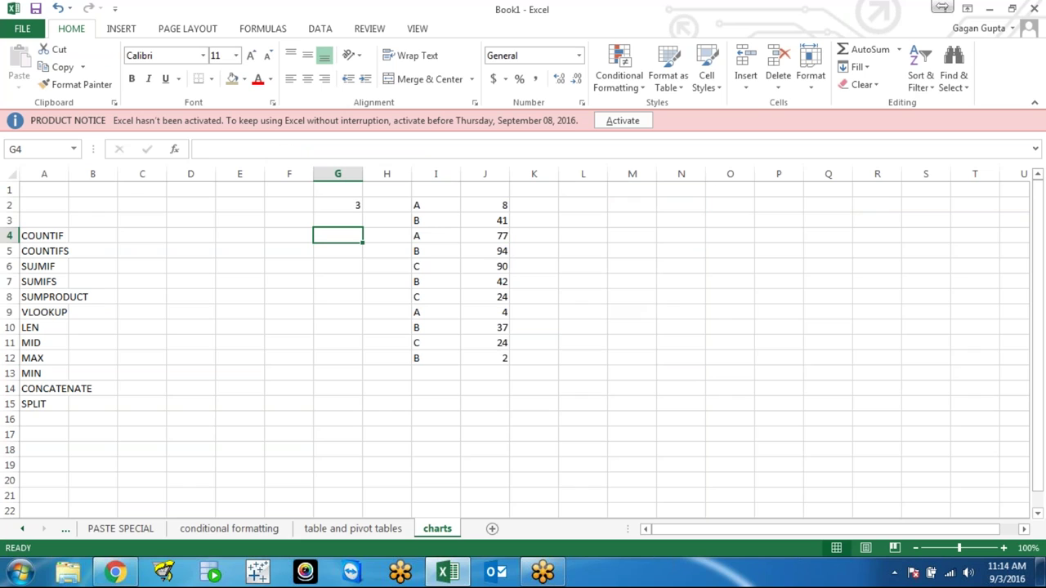
Step: Copy J2:J12 and paste it back over itself as values only
{"action": "key", "text": "Right"}
{"action": "key", "text": "Right"}
{"action": "key", "text": "Up"}
Step: Step through column J to confirm the numbers are now static, ending on G4
{"action": "key", "text": "Up"}
{"action": "key", "text": "Right"}
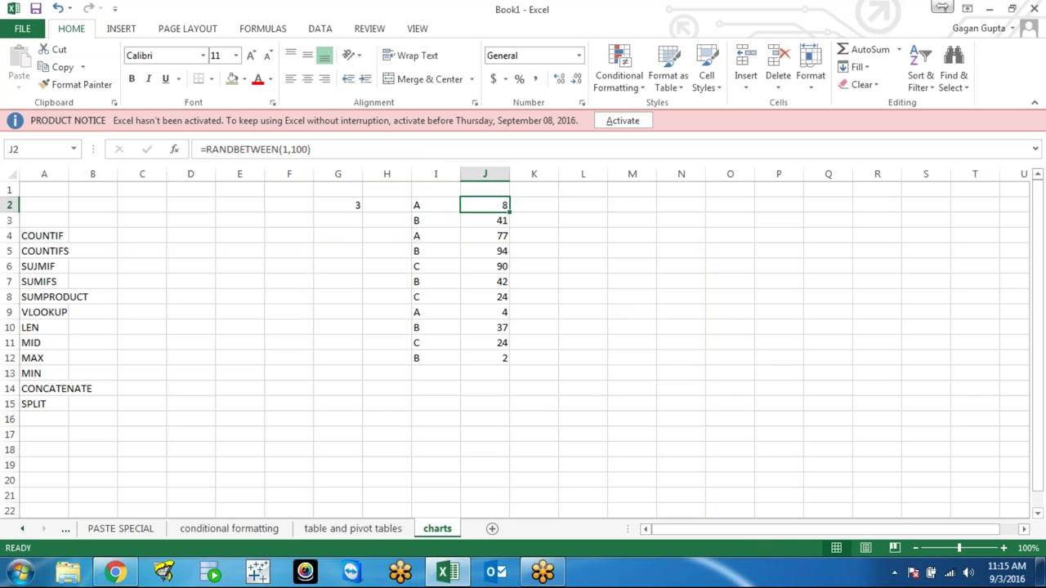
{"action": "key", "text": "ctrl+shift+Down"}
{"action": "key", "text": "ctrl+c"}
{"action": "key", "text": "ctrl+alt+v"}
{"action": "key", "text": "v"}
{"action": "key", "text": "Return"}
{"action": "key", "text": "Down"}
{"action": "key", "text": "ctrl+Down"}
{"action": "key", "text": "Up"}
{"action": "key", "text": "Up"}
{"action": "key", "text": "Up"}
{"action": "key", "text": "Up"}
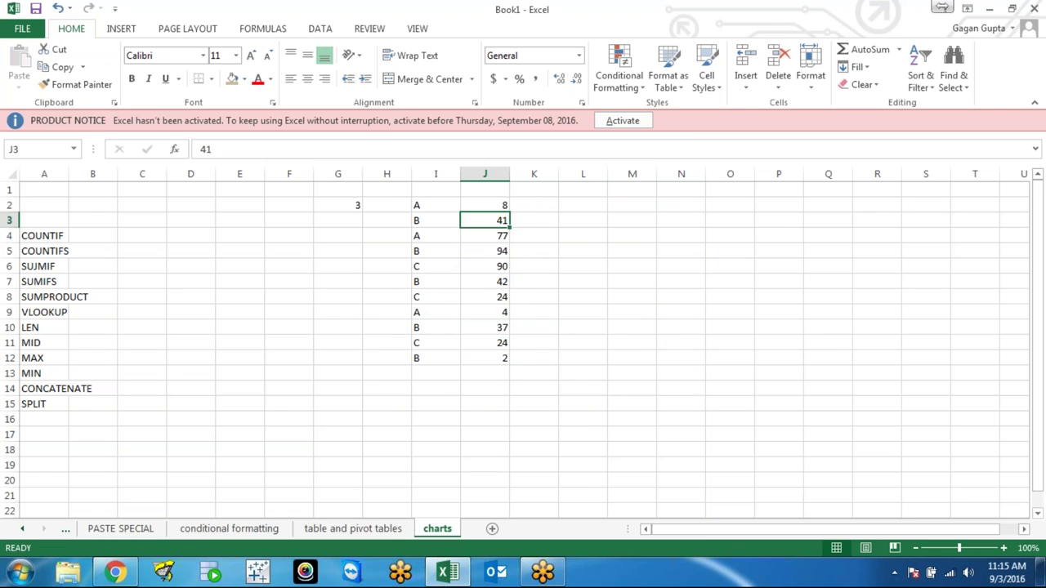
{"action": "key", "text": "Down"}
{"action": "key", "text": "Up"}
{"action": "key", "text": "Up"}
{"action": "key", "text": "Down"}
{"action": "key", "text": "Down"}
{"action": "key", "text": "Up"}
{"action": "key", "text": "Up"}
{"action": "key", "text": "Down"}
{"action": "key", "text": "ctrl+Down"}
{"action": "key", "text": "Up"}
{"action": "key", "text": "Up"}
{"action": "key", "text": "ctrl+Up"}
{"action": "key", "text": "Down"}
{"action": "key", "text": "Down"}
{"action": "key", "text": "Up"}
{"action": "key", "text": "Up"}
{"action": "key", "text": "Down"}
{"action": "key", "text": "Left"}
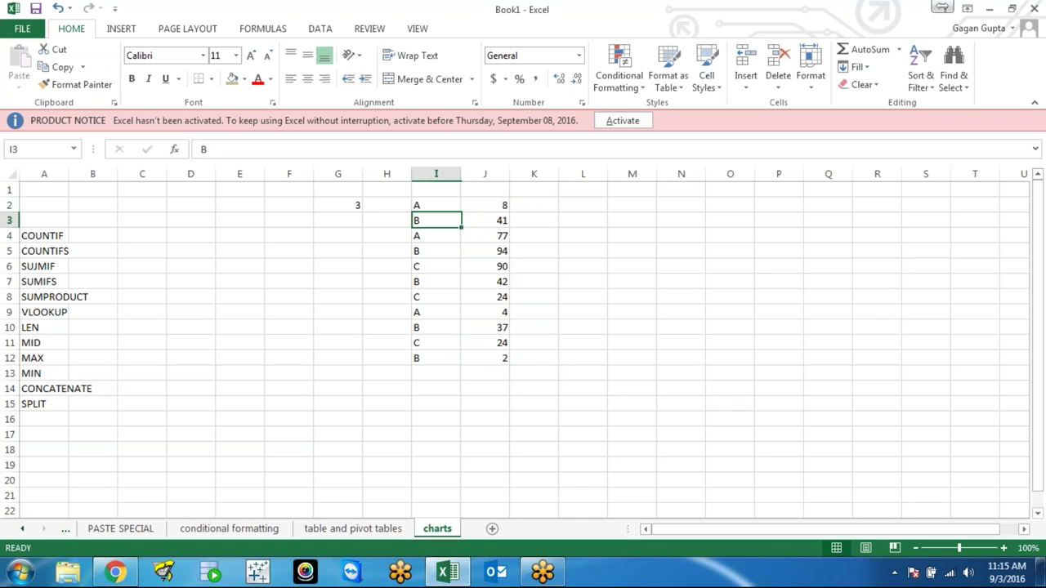
{"action": "key", "text": "Left"}
{"action": "key", "text": "Left"}
{"action": "key", "text": "Down"}
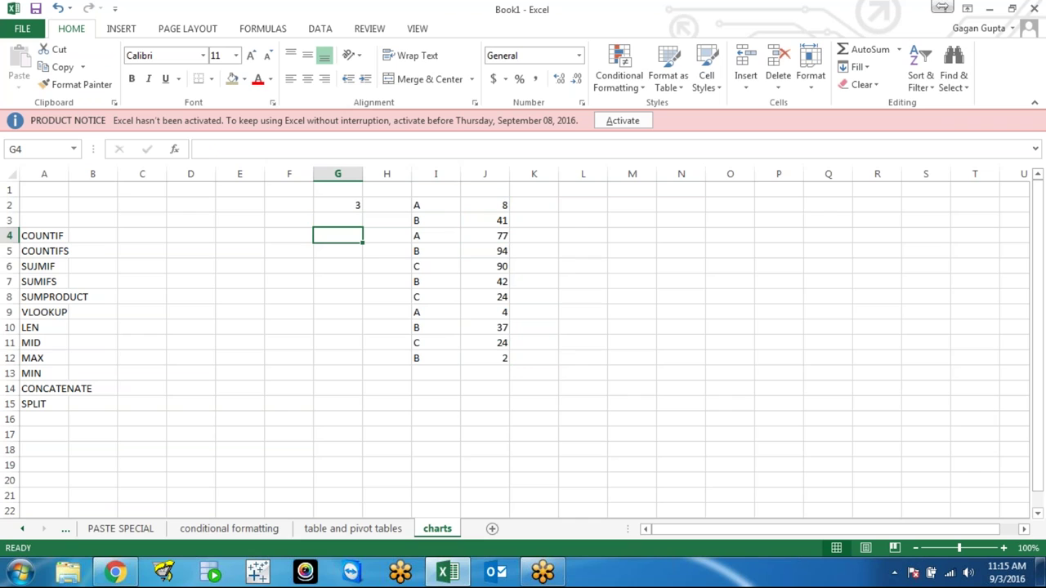
Step: Start a COUNTIFS in G4 over $I$2:$I$12 with criterion "A"
{"action": "type", "text": "=COUNM"}
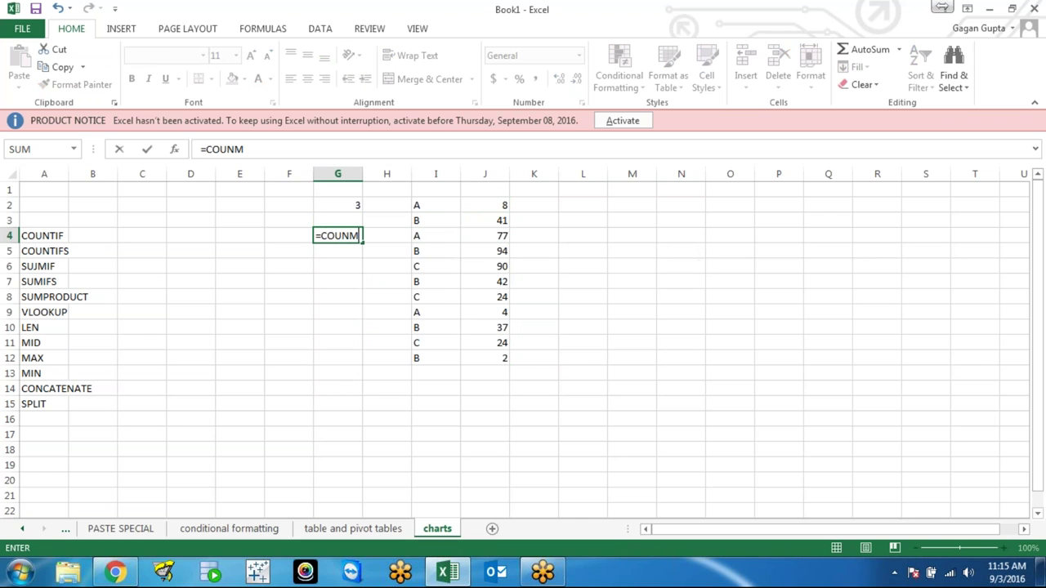
{"action": "key", "text": "BackSpace"}
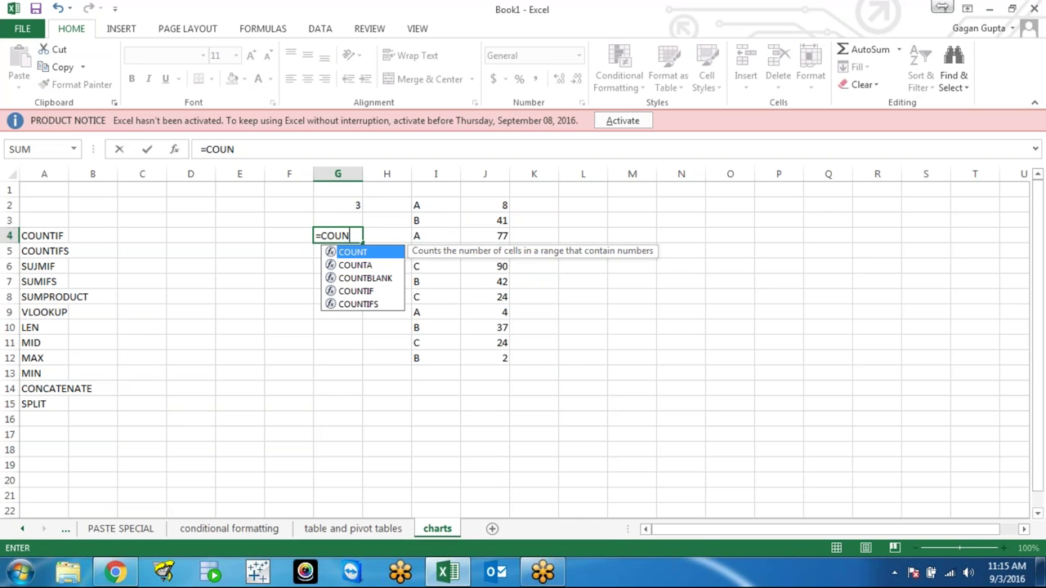
{"action": "key", "text": "Down"}
{"action": "key", "text": "Down"}
{"action": "key", "text": "Down"}
{"action": "key", "text": "Down"}
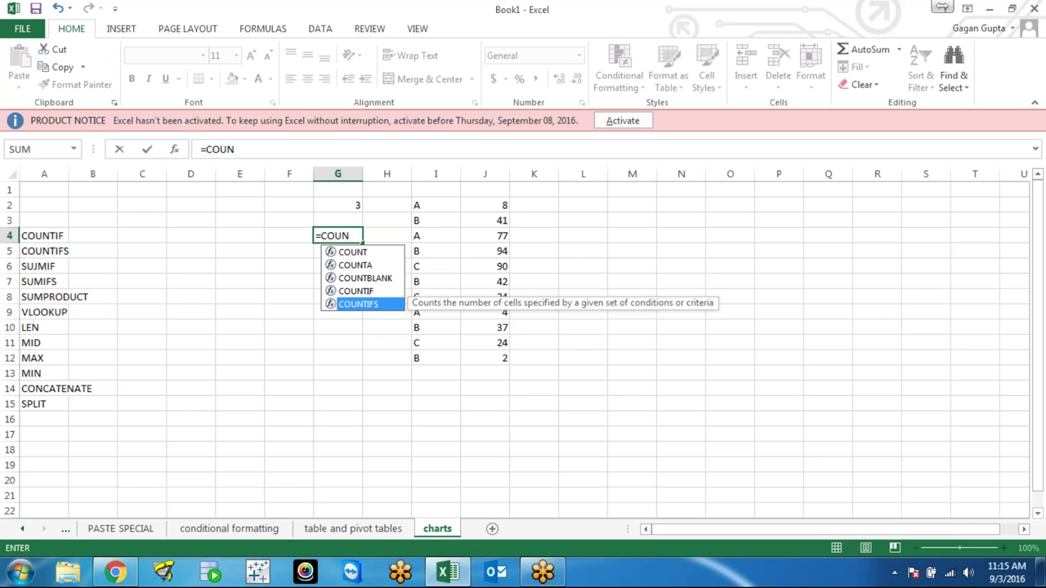
{"action": "key", "text": "Tab"}
{"action": "left_click_drag", "start_coordinate": [435, 205], "coordinate": [436, 358]}
{"action": "key", "text": "F4"}
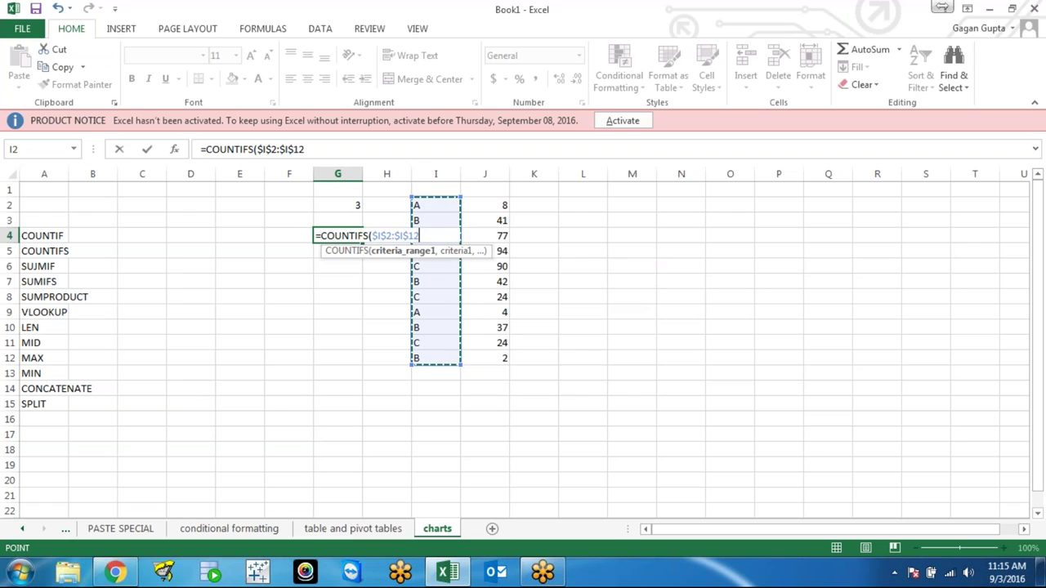
{"action": "type", "text": ","}
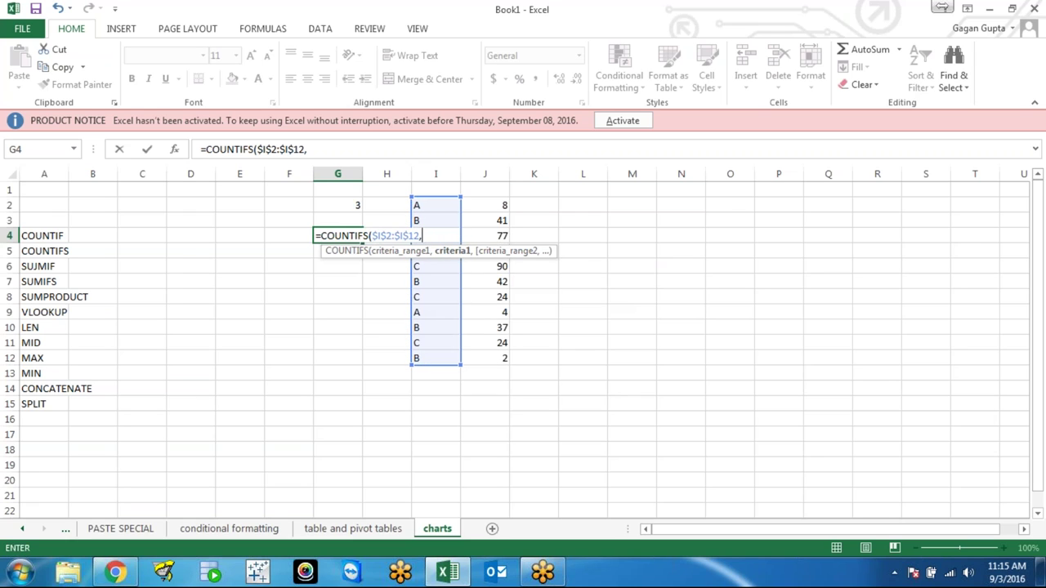
{"action": "type", "text": "\"A\","}
Step: Add a second $I$2:$I$12 range with criterion "B", check the 0 result, then clear G4
{"action": "key", "text": "Right"}
{"action": "key", "text": "Right"}
{"action": "key", "text": "Up"}
{"action": "key", "text": "Up"}
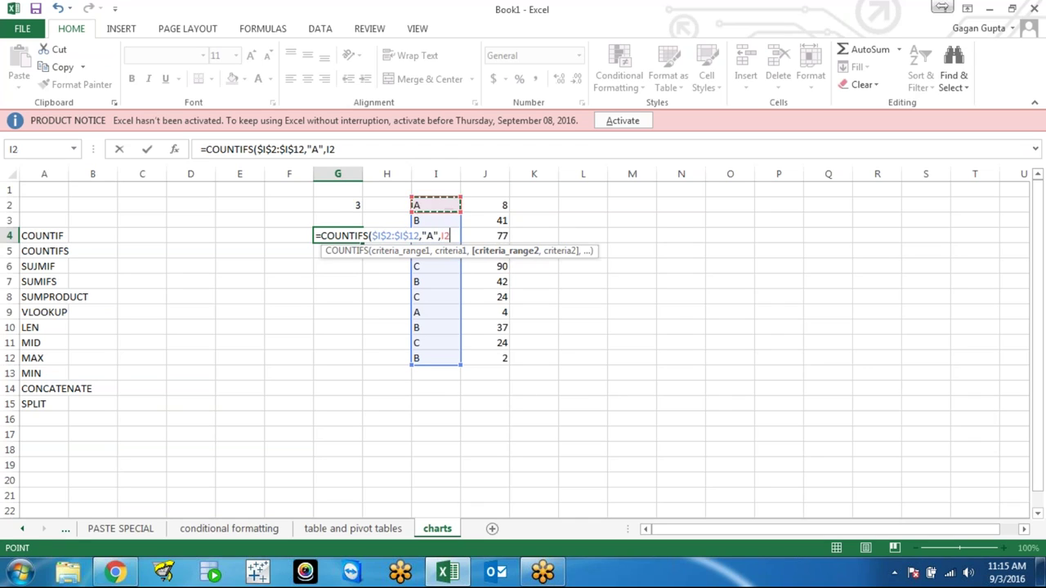
{"action": "key", "text": "ctrl+shift+Down"}
{"action": "key", "text": "F4"}
{"action": "type", "text": ","}
{"action": "type", "text": "B"}
{"action": "key", "text": "BackSpace"}
{"action": "type", "text": "\"B"}
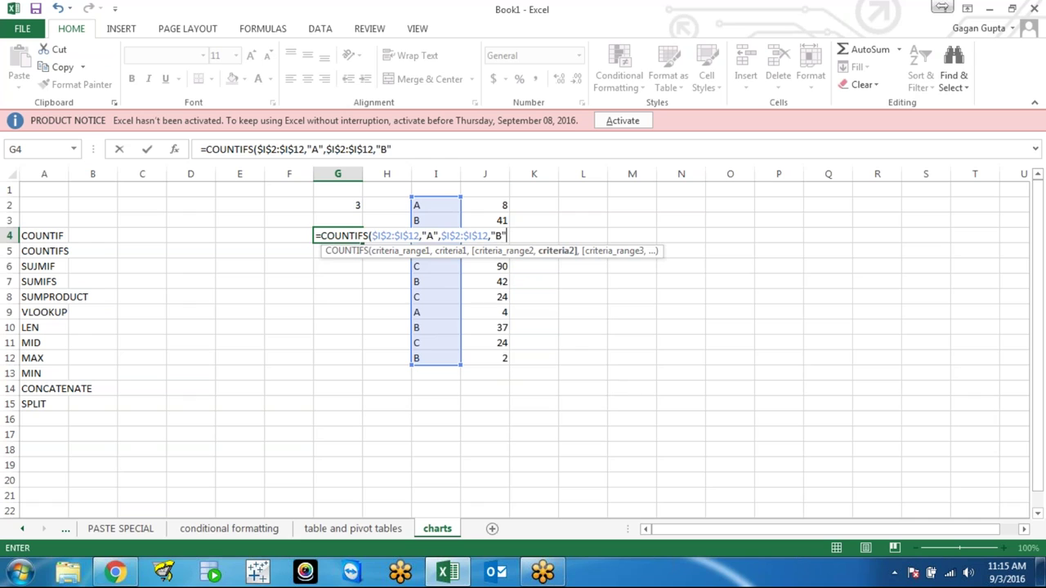
{"action": "type", "text": ")"}
{"action": "key", "text": "Return"}
{"action": "left_click", "coordinate": [337, 235]}
{"action": "key", "text": "Delete"}
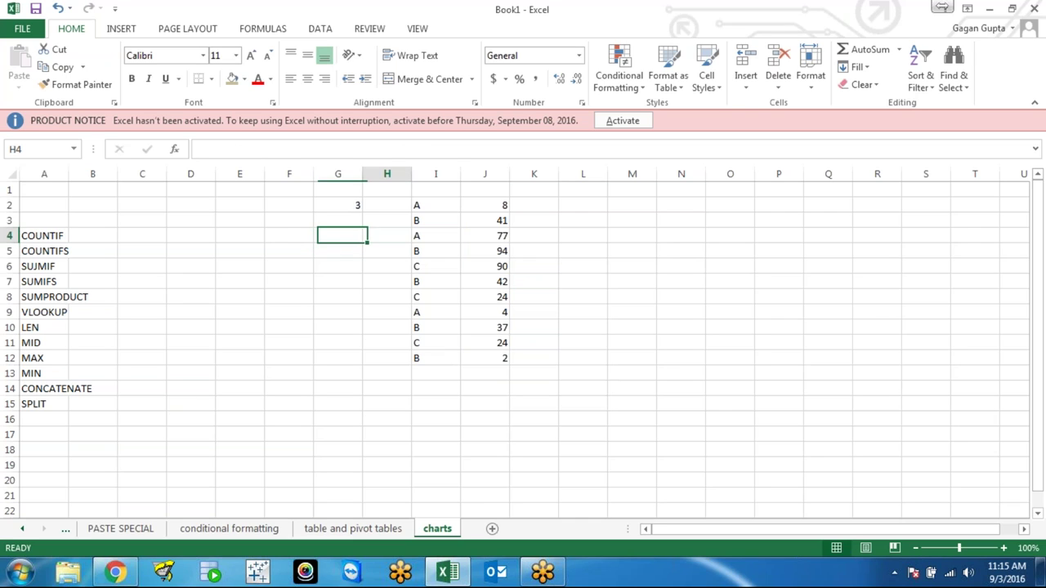
Step: Move between the column I category entries and the SUMIF/SUMIFS rows G6 and G7
{"action": "left_click", "coordinate": [435, 220]}
{"action": "left_click", "coordinate": [435, 205]}
{"action": "left_click", "coordinate": [436, 220]}
{"action": "left_click", "coordinate": [435, 205]}
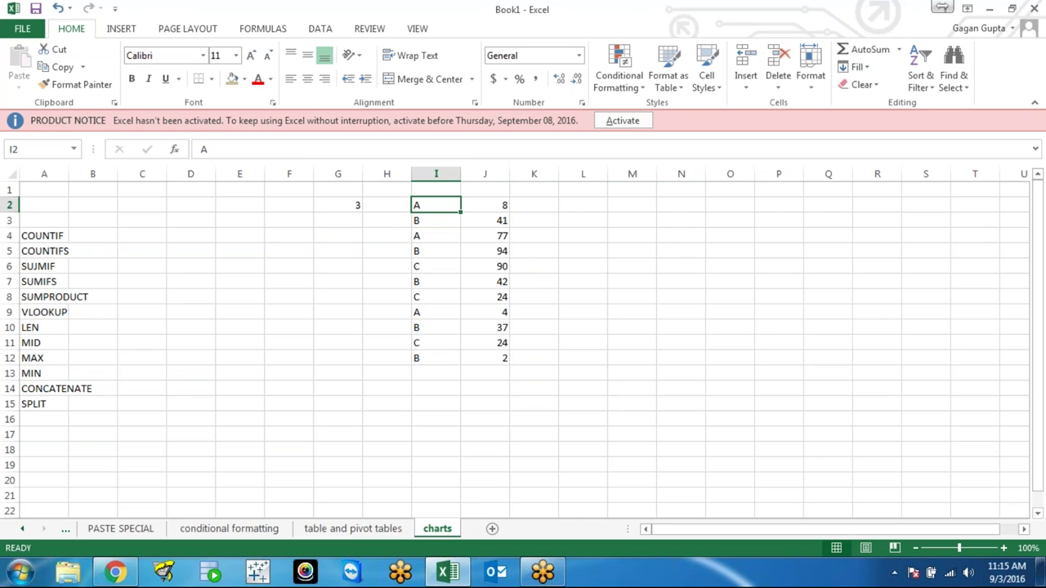
{"action": "key", "text": "Left"}
{"action": "key", "text": "Left"}
{"action": "key", "text": "Down"}
{"action": "key", "text": "Down"}
{"action": "key", "text": "Down"}
{"action": "key", "text": "Down"}
{"action": "key", "text": "Down"}
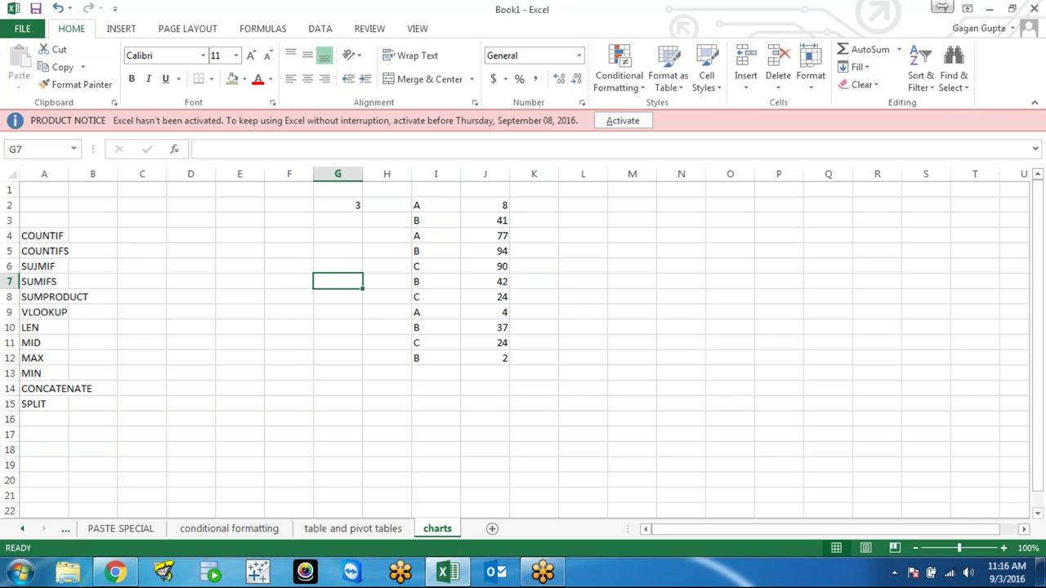
{"action": "key", "text": "Up"}
{"action": "key", "text": "Down"}
{"action": "key", "text": "Down"}
{"action": "key", "text": "Up"}
{"action": "key", "text": "Up"}
{"action": "key", "text": "Down"}
{"action": "key", "text": "Up"}
{"action": "key", "text": "Down"}
{"action": "key", "text": "Up"}
{"action": "key", "text": "Down"}
{"action": "key", "text": "Up"}
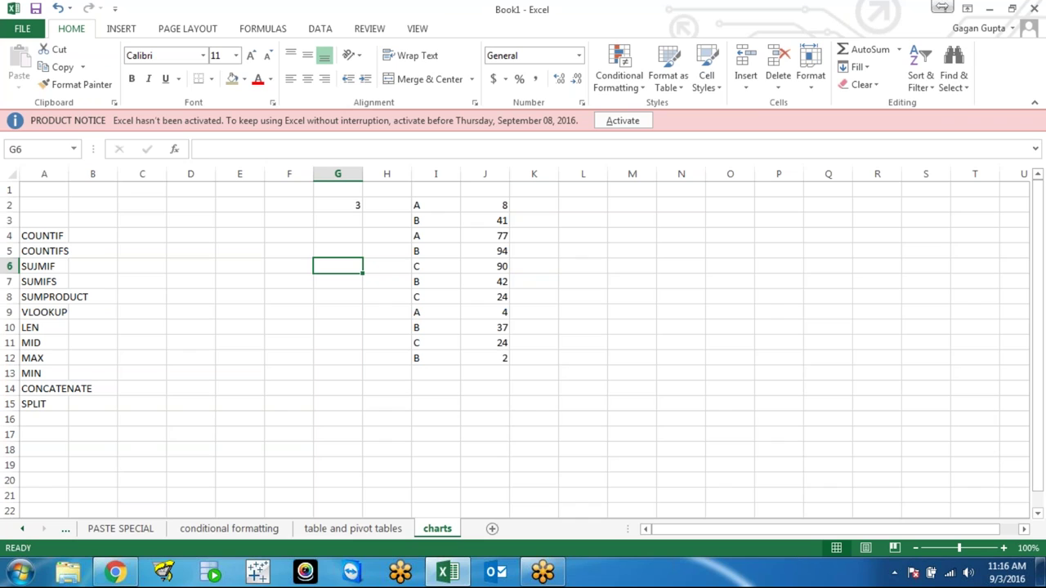
Step: Step through the first categories in I2:I5, then select the value 8 in J2 and head toward G2
{"action": "key", "text": "Left"}
{"action": "key", "text": "Left"}
{"action": "key", "text": "Left"}
{"action": "key", "text": "Left"}
{"action": "key", "text": "Left"}
{"action": "key", "text": "Right"}
{"action": "key", "text": "Right"}
{"action": "key", "text": "Right"}
{"action": "key", "text": "Right"}
{"action": "key", "text": "Right"}
{"action": "key", "text": "Right"}
{"action": "key", "text": "Left"}
{"action": "key", "text": "Up"}
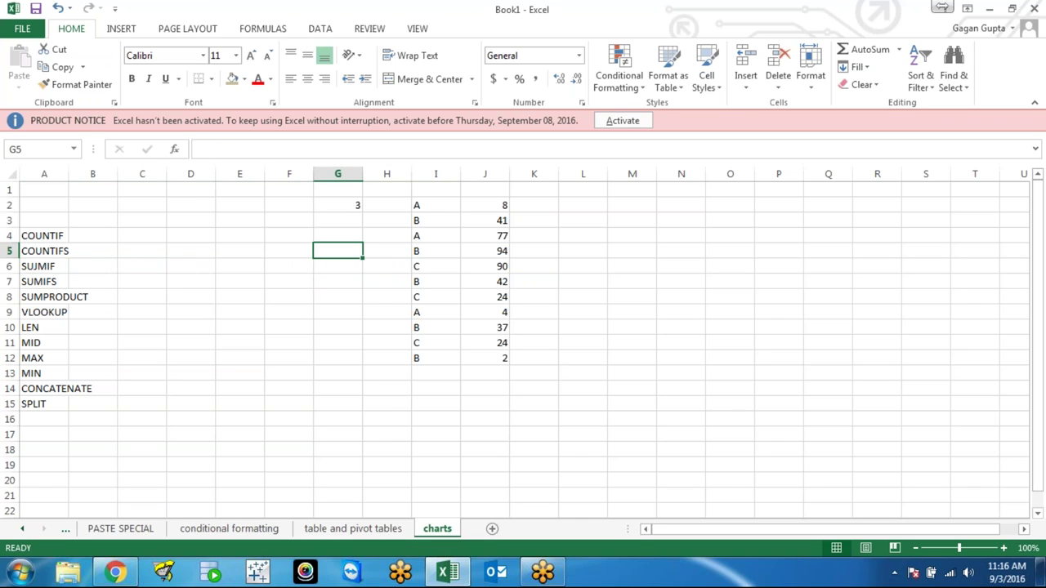
{"action": "key", "text": "Right"}
{"action": "key", "text": "Right"}
{"action": "key", "text": "Up"}
{"action": "key", "text": "Up"}
{"action": "key", "text": "Up"}
{"action": "key", "text": "Down"}
{"action": "key", "text": "Up"}
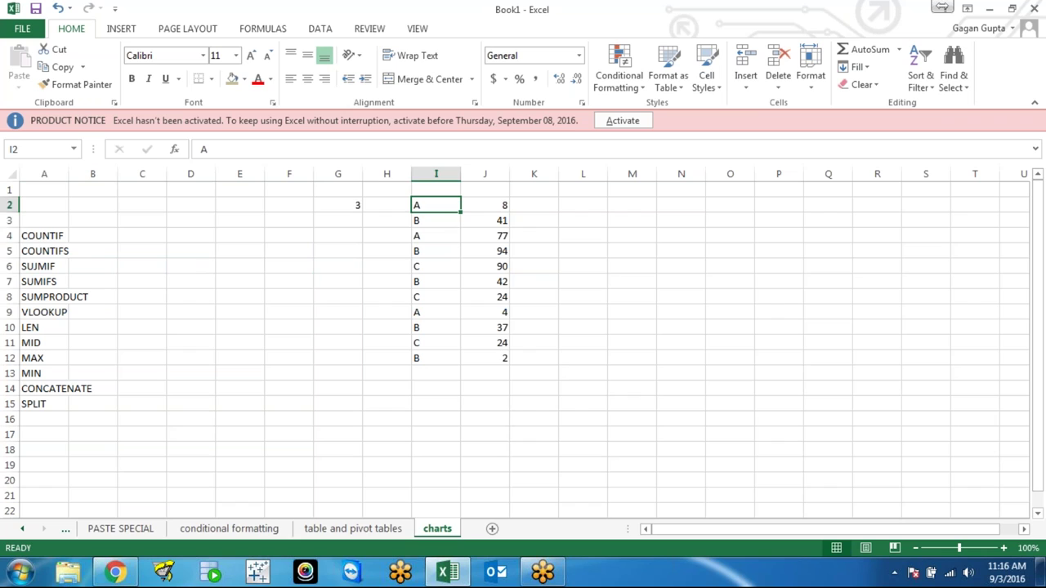
{"action": "key", "text": "Down"}
{"action": "key", "text": "Down"}
{"action": "key", "text": "Down"}
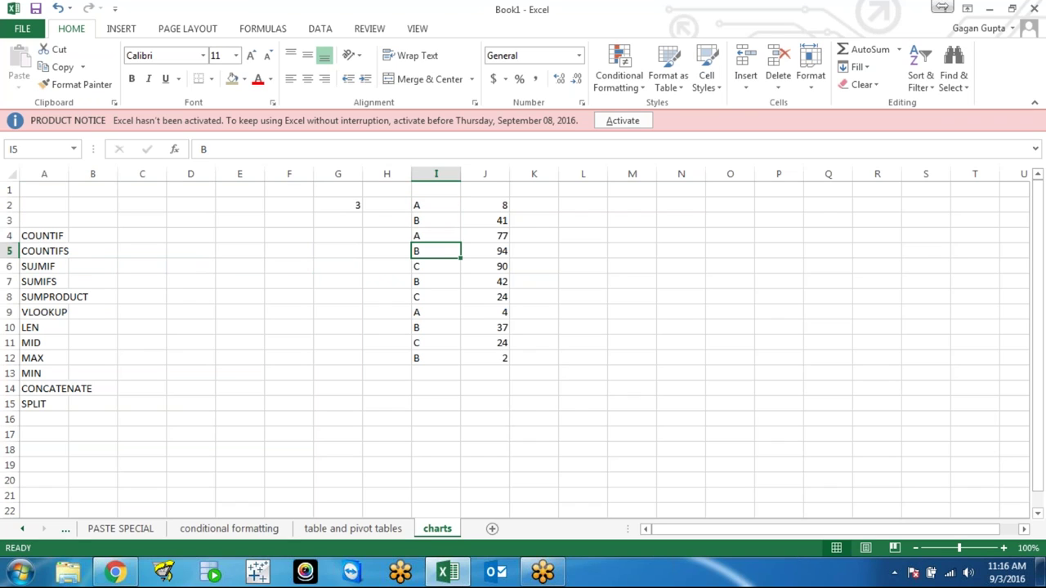
{"action": "key", "text": "Up"}
{"action": "key", "text": "Up"}
{"action": "key", "text": "Up"}
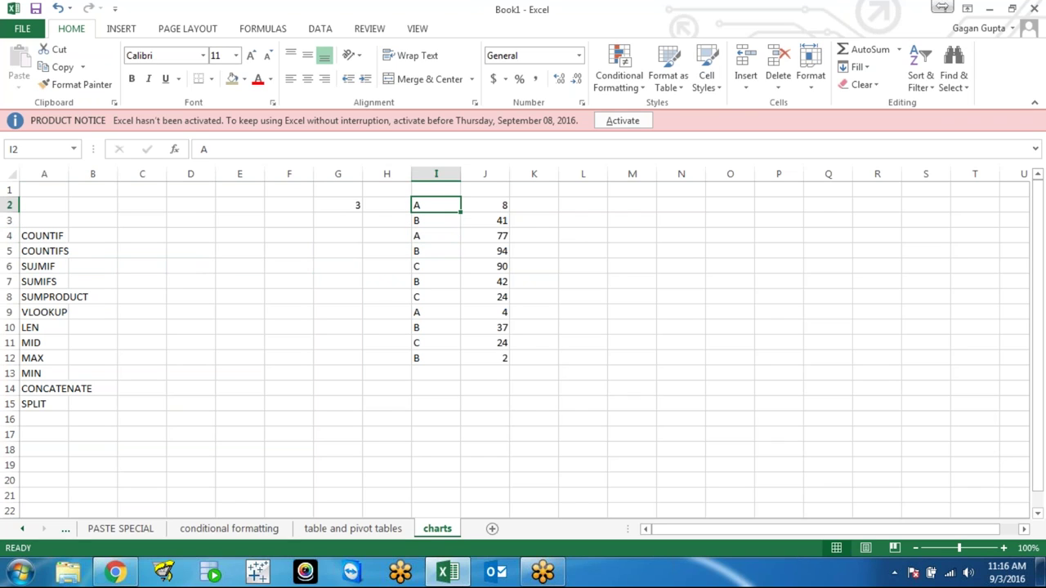
{"action": "left_click", "coordinate": [485, 205]}
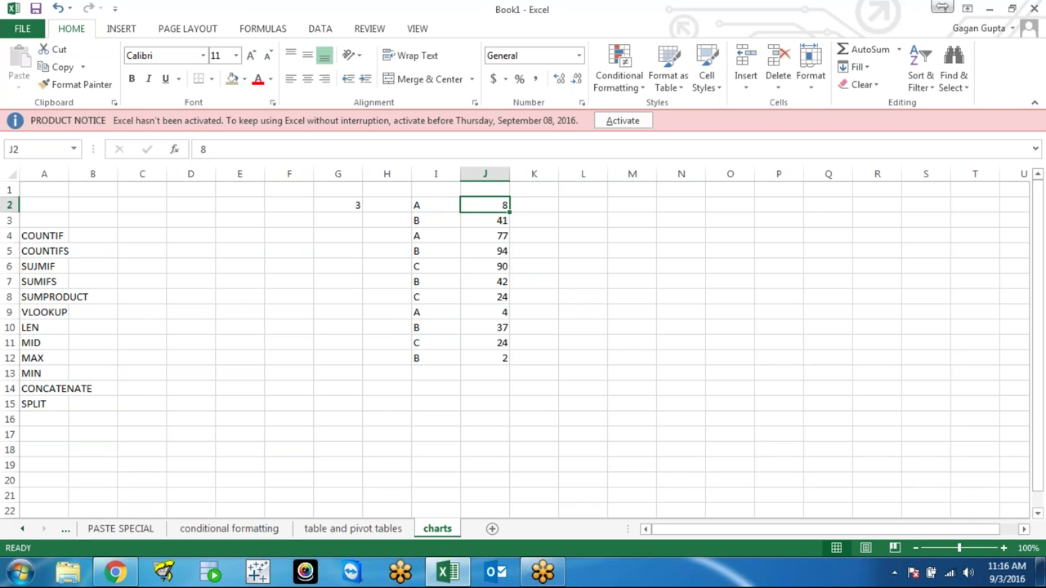
{"action": "key", "text": "Left"}
{"action": "key", "text": "Left"}
{"action": "key", "text": "Left"}
Step: Clear G2 and type temporary headers 'AWEVGsd' and 'ZSDBZSF' into I1:J1
{"action": "key", "text": "Delete"}
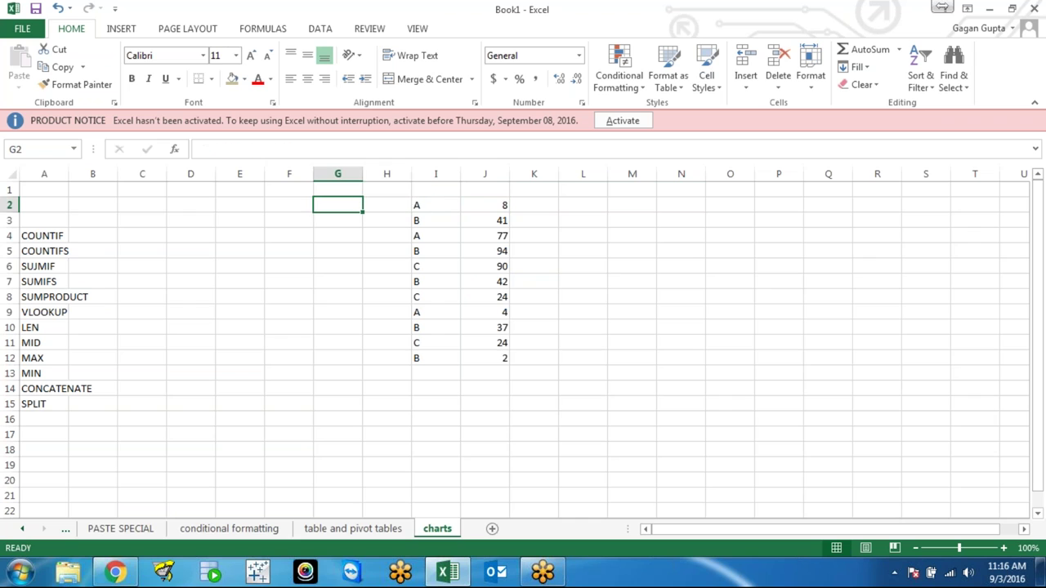
{"action": "key", "text": "Up"}
{"action": "key", "text": "Right"}
{"action": "key", "text": "Right"}
{"action": "type", "text": "AWEVGsd"}
{"action": "key", "text": "Tab"}
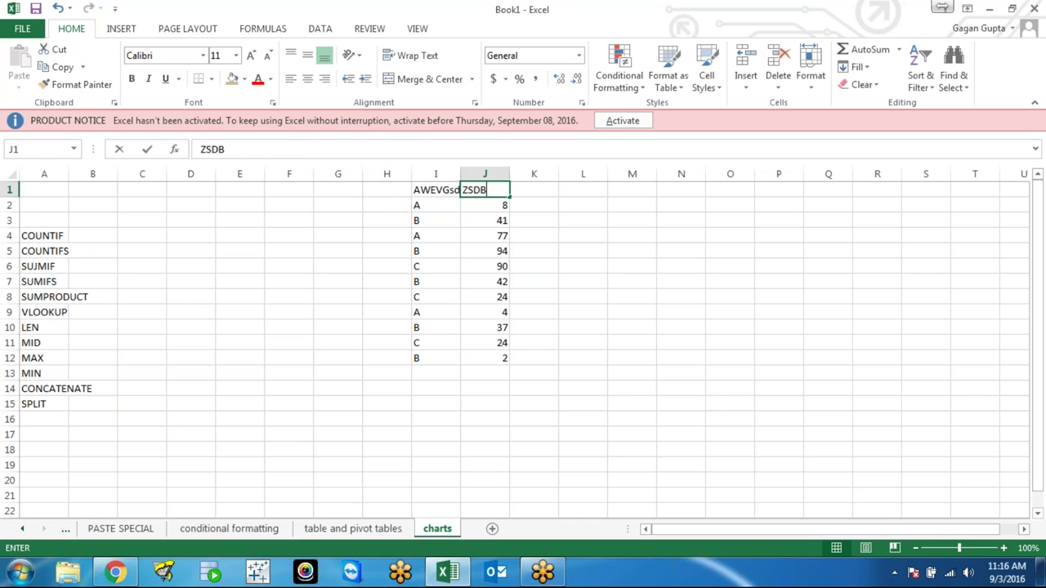
{"action": "type", "text": "ZSDBZSF"}
{"action": "key", "text": "Tab"}
{"action": "key", "text": "Down"}
{"action": "key", "text": "Left"}
{"action": "key", "text": "Left"}
Step: Turn AutoFilter on for header row 1, open the column I filter list, then turn it off
{"action": "key", "text": "Up"}
{"action": "key", "text": "shift+space"}
{"action": "key", "text": "alt+d"}
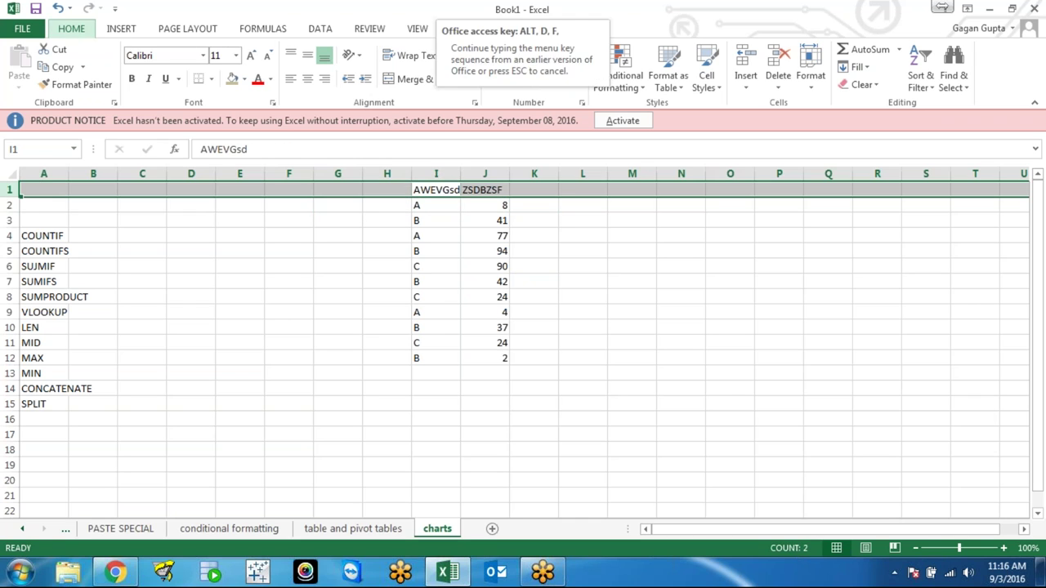
{"action": "key", "text": "f"}
{"action": "key", "text": "f"}
{"action": "key", "text": "alt+Down"}
{"action": "key", "text": "Down"}
{"action": "key", "text": "Escape"}
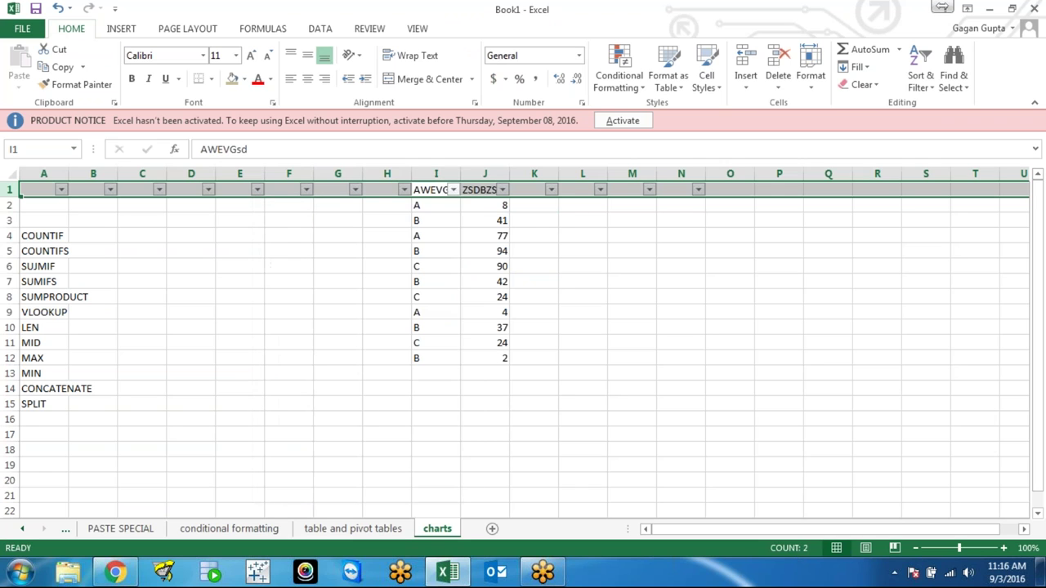
{"action": "key", "text": "Up"}
{"action": "key", "text": "alt+d"}
{"action": "key", "text": "f"}
Step: Try AutoFilter on row 2, open the I2 filter list, then remove the filters again
{"action": "key", "text": "f"}
{"action": "key", "text": "Down"}
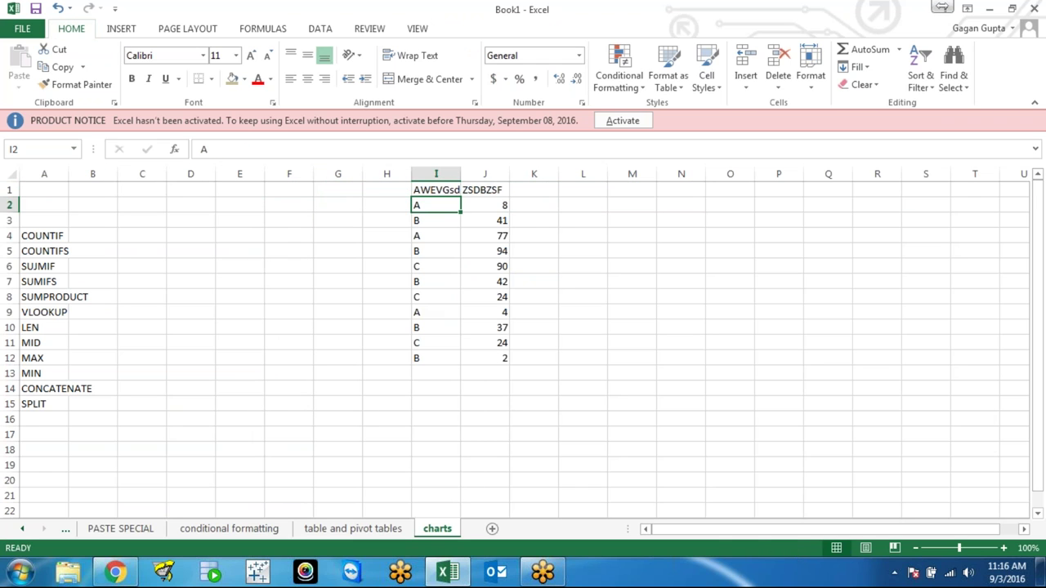
{"action": "key", "text": "shift+space"}
{"action": "key", "text": "alt+d"}
{"action": "key", "text": "f"}
{"action": "key", "text": "f"}
{"action": "key", "text": "alt+Down"}
{"action": "key", "text": "Down"}
{"action": "key", "text": "Down"}
{"action": "key", "text": "Down"}
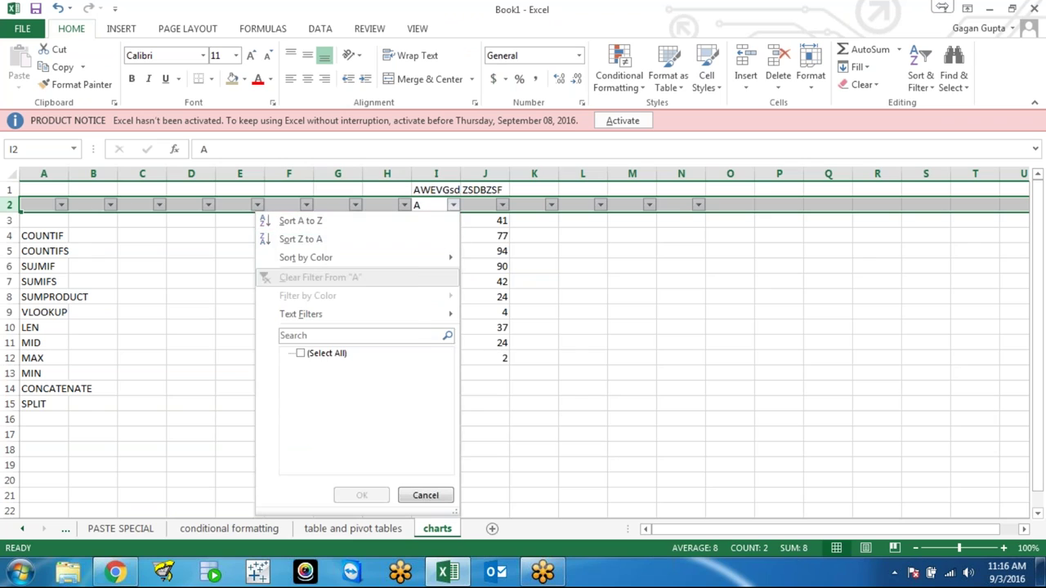
{"action": "key", "text": "Escape"}
{"action": "key", "text": "alt+d"}
{"action": "key", "text": "f"}
{"action": "key", "text": "f"}
{"action": "key", "text": "Up"}
{"action": "key", "text": "alt+d"}
{"action": "key", "text": "f"}
{"action": "key", "text": "Escape"}
{"action": "key", "text": "Down"}
Step: Delete the temporary headers in I1:J1 and copy the category data in I2:J12
{"action": "key", "text": "Up"}
{"action": "key", "text": "shift+Right"}
{"action": "key", "text": "Delete"}
{"action": "key", "text": "Down"}
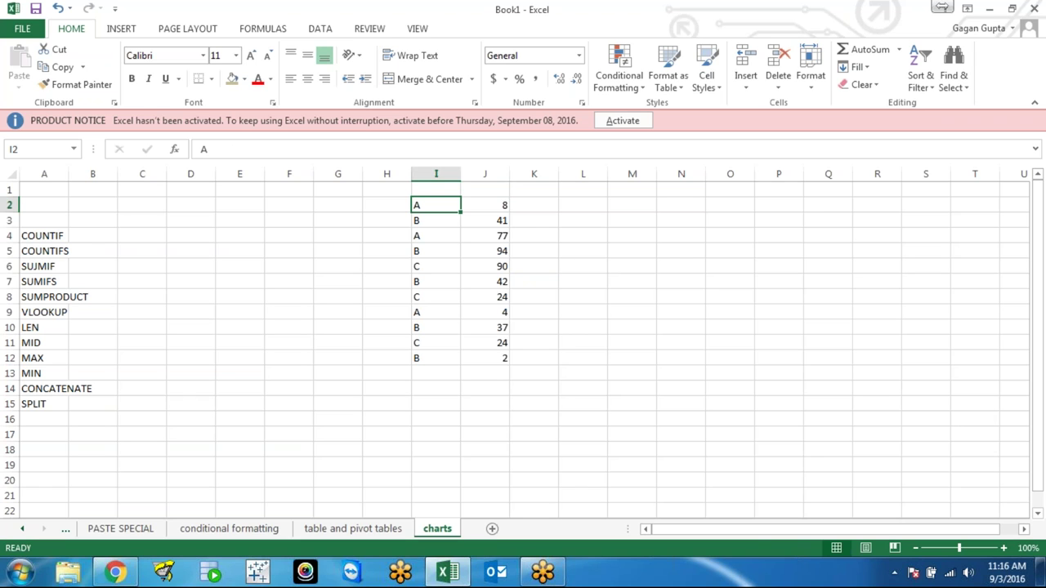
{"action": "key", "text": "shift+Right"}
{"action": "key", "text": "ctrl+shift+Down"}
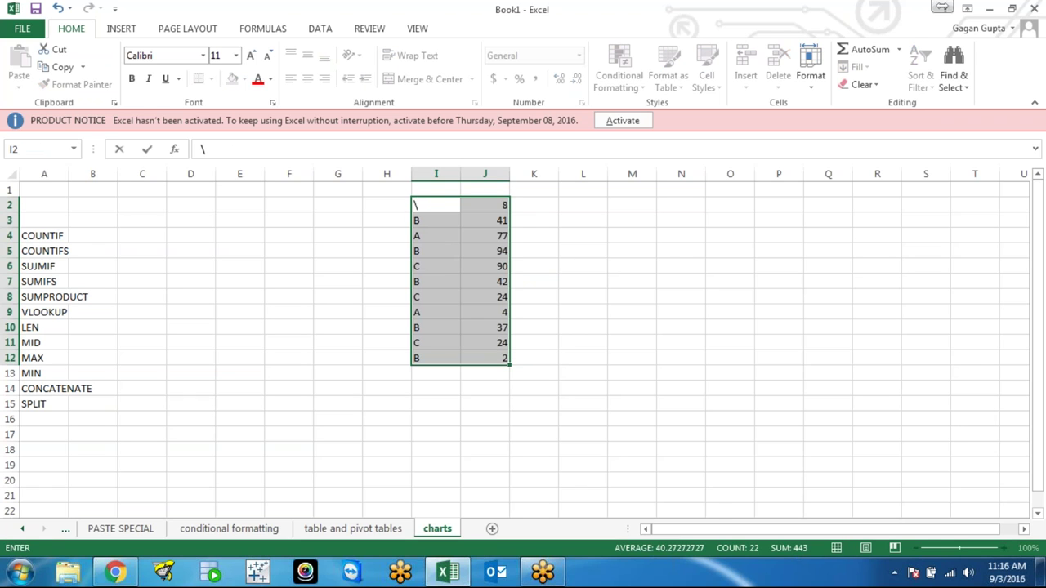
{"action": "key", "text": "ctrl+c"}
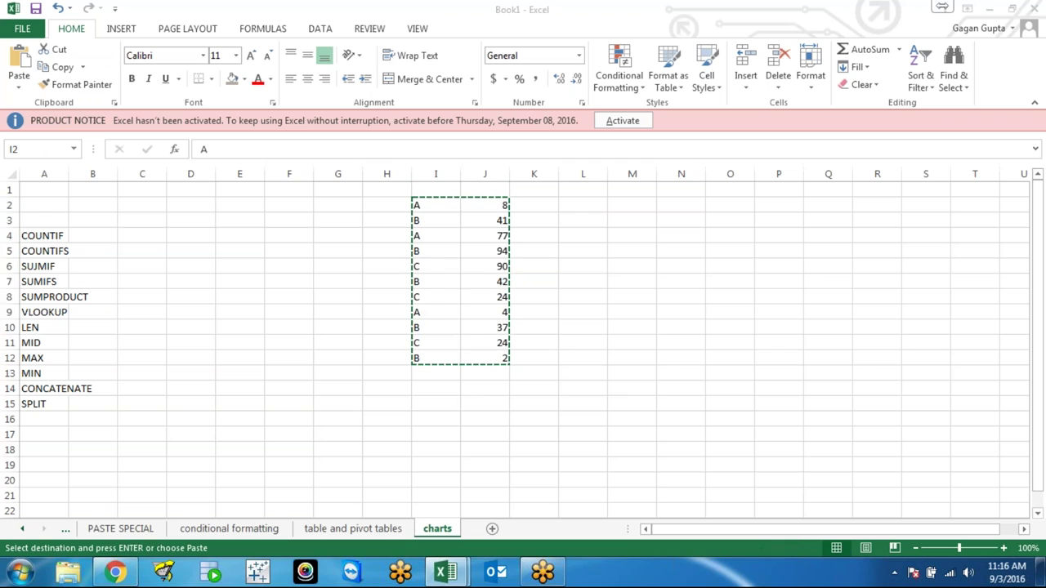
Step: Paste the copied data into a new blank workbook and turn on AutoFilter with Alt+D+F
{"action": "key", "text": "ctrl+n"}
{"action": "key", "text": "ctrl+v"}
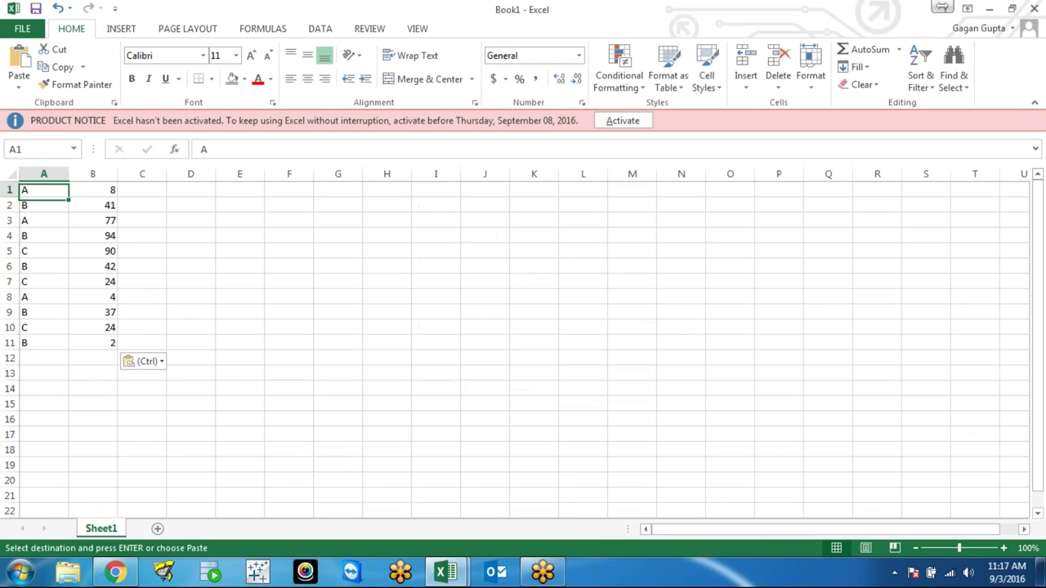
{"action": "left_click", "coordinate": [9, 190]}
{"action": "key", "text": "alt"}
{"action": "key", "text": "d"}
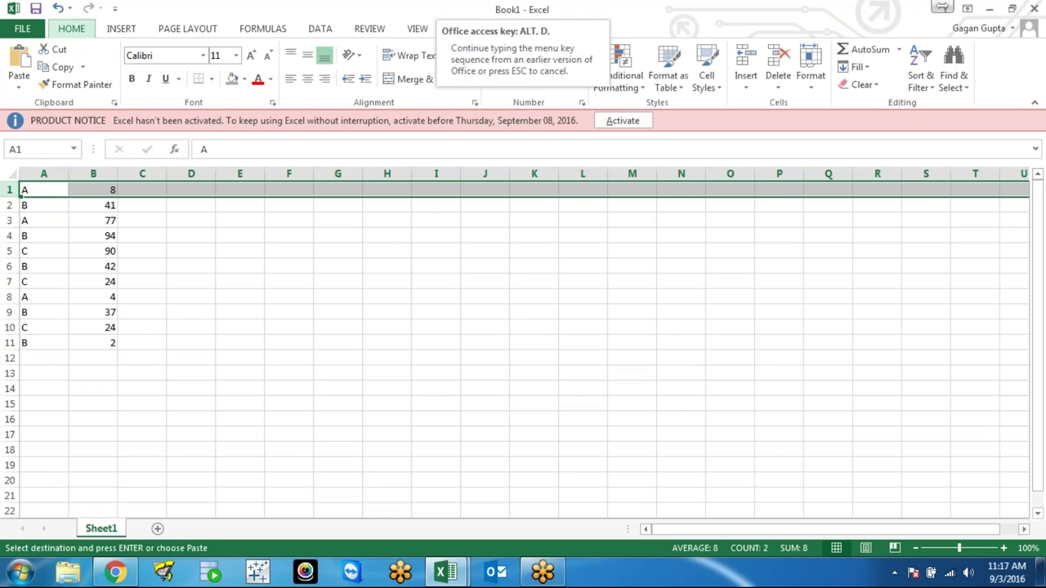
{"action": "key", "text": "f"}
{"action": "key", "text": "f"}
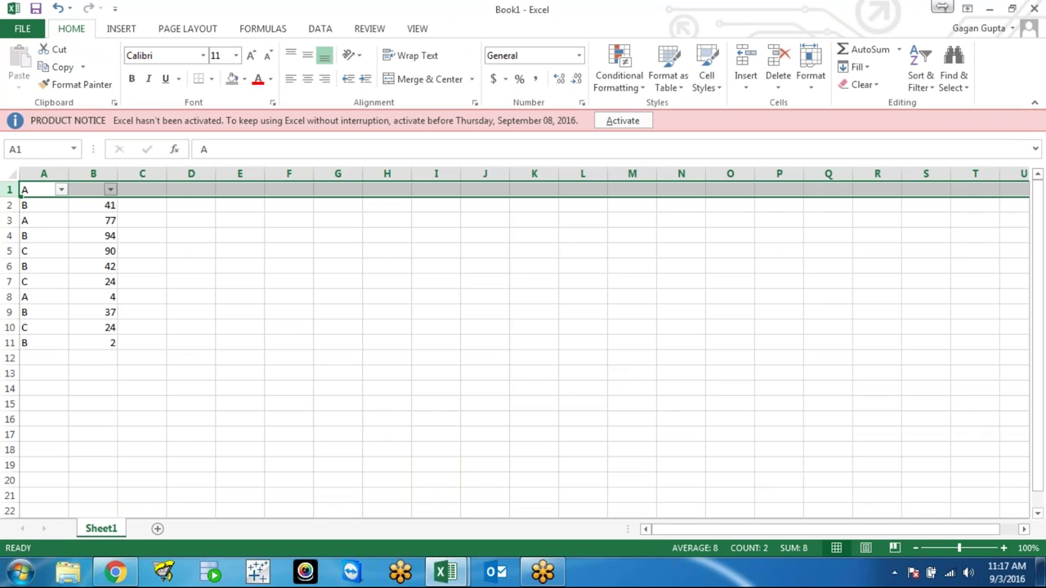
{"action": "left_click", "coordinate": [43, 205]}
{"action": "left_click", "coordinate": [43, 190]}
{"action": "left_click", "coordinate": [43, 205]}
{"action": "left_click", "coordinate": [43, 190]}
Step: Filter column A to show only category A and select its visible values
{"action": "key", "text": "alt+Down"}
{"action": "key", "text": "Tab"}
{"action": "key", "text": "space"}
{"action": "key", "text": "Down"}
{"action": "key", "text": "space"}
{"action": "key", "text": "Return"}
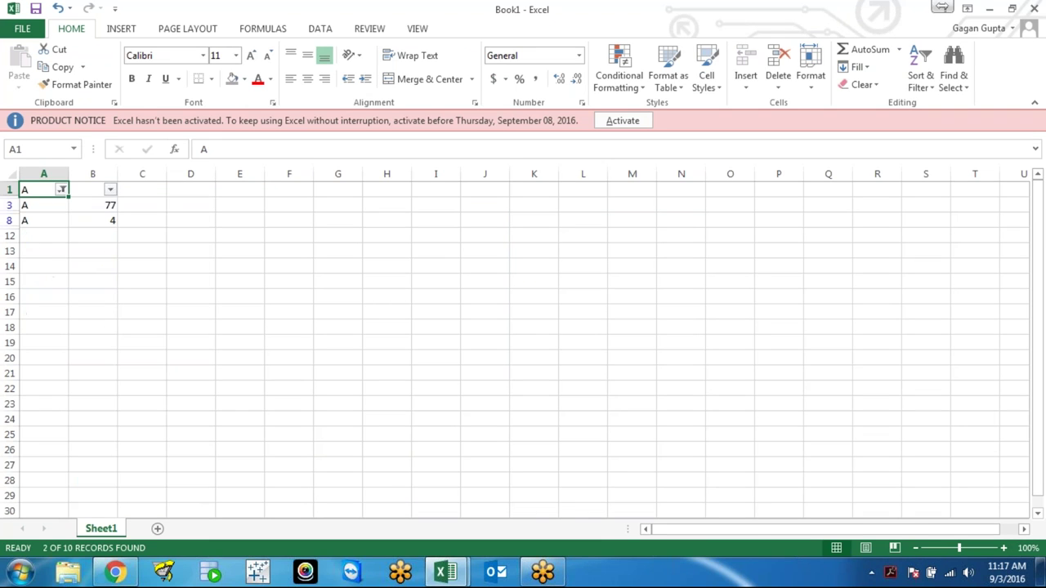
{"action": "key", "text": "Right"}
{"action": "key", "text": "Down"}
{"action": "key", "text": "shift+Down"}
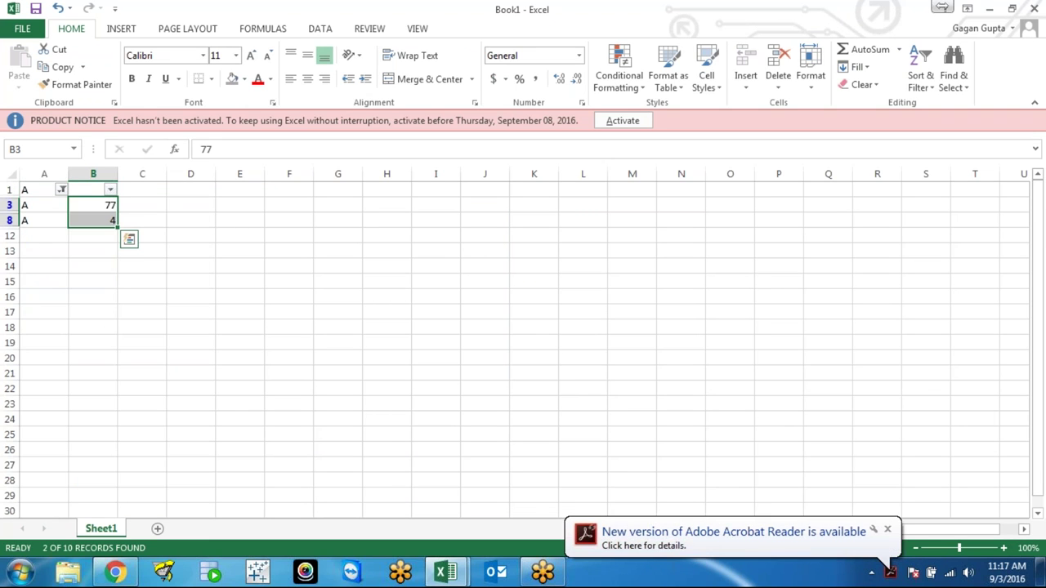
{"action": "left_click", "coordinate": [888, 531]}
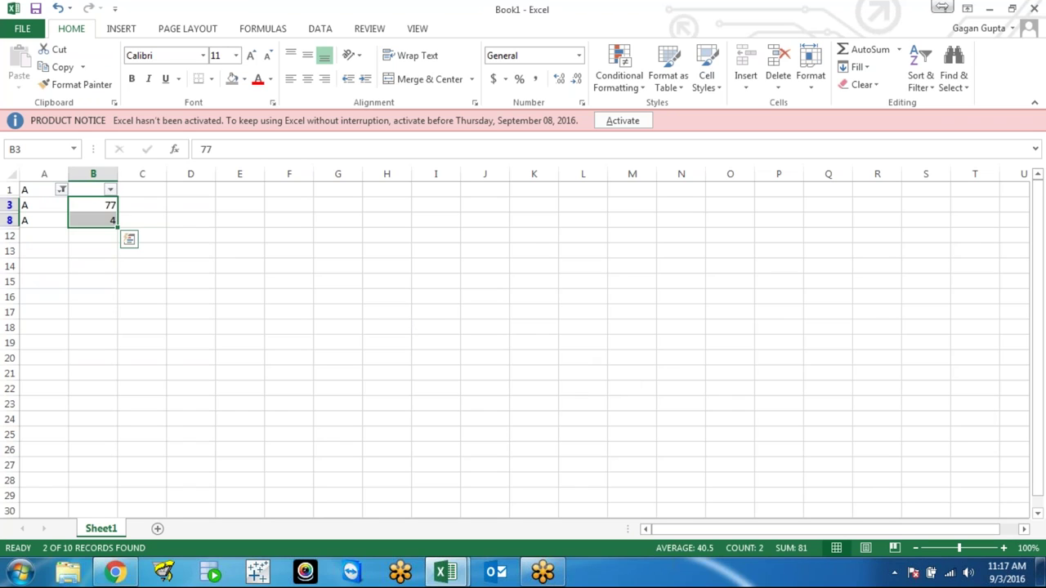
Step: Switch the column A filter to category B only and clear the visible B values
{"action": "left_click", "coordinate": [44, 205]}
{"action": "left_click", "coordinate": [44, 189]}
{"action": "left_click", "coordinate": [61, 188]}
{"action": "left_click", "coordinate": [46, 337]}
{"action": "left_click", "coordinate": [45, 337]}
{"action": "left_click", "coordinate": [46, 362]}
{"action": "left_click", "coordinate": [107, 479]}
{"action": "left_click_drag", "start_coordinate": [93, 205], "coordinate": [93, 266]}
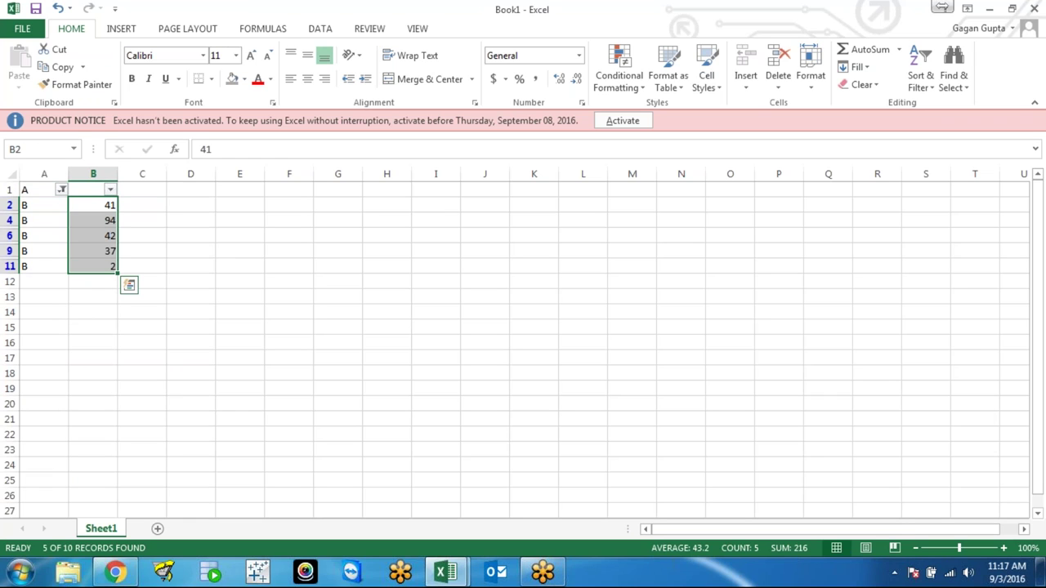
{"action": "key", "text": "Delete"}
Step: Remove the filter to show all rows and close the scratch workbook
{"action": "key", "text": "alt+d"}
{"action": "key", "text": "f"}
{"action": "key", "text": "s"}
{"action": "left_click", "coordinate": [92, 189]}
{"action": "left_click", "coordinate": [92, 205]}
{"action": "left_click", "coordinate": [92, 189]}
{"action": "key", "text": "alt+space"}
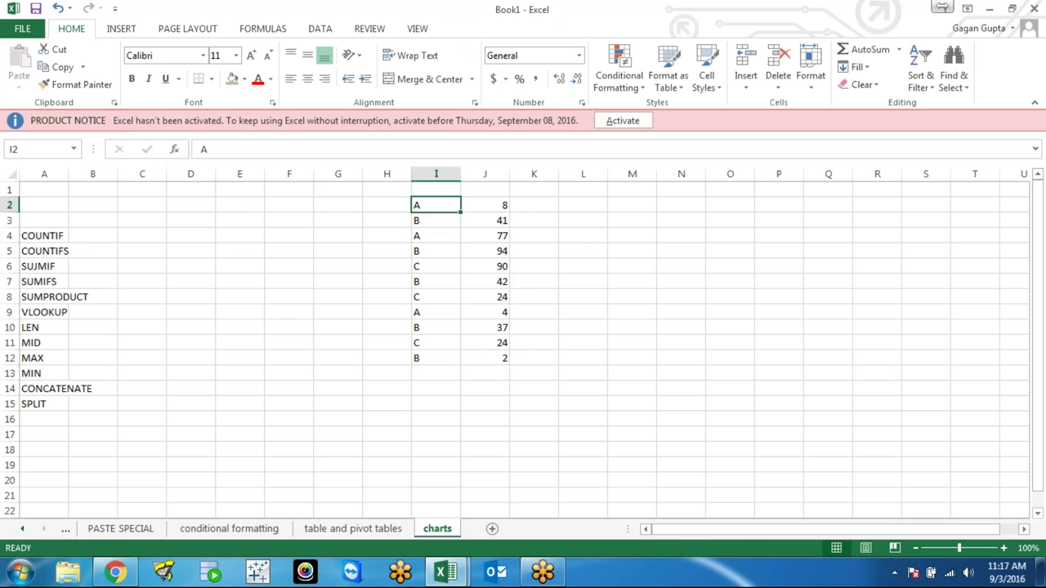
Step: Start a SUMIF in G3 with range $I$2:$I$12 and criterion "A"
{"action": "left_click", "coordinate": [435, 221]}
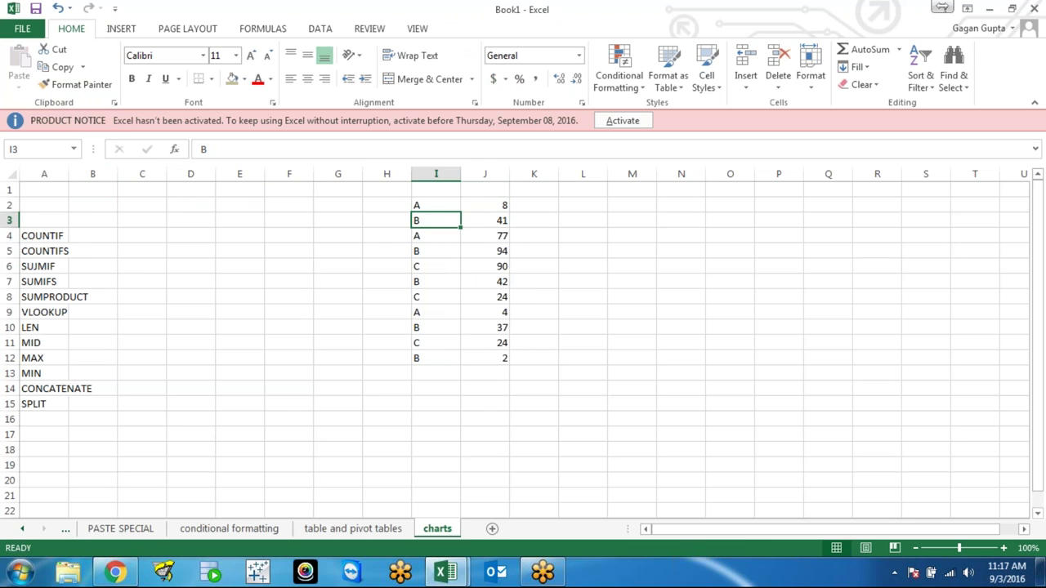
{"action": "key", "text": "Left"}
{"action": "key", "text": "Left"}
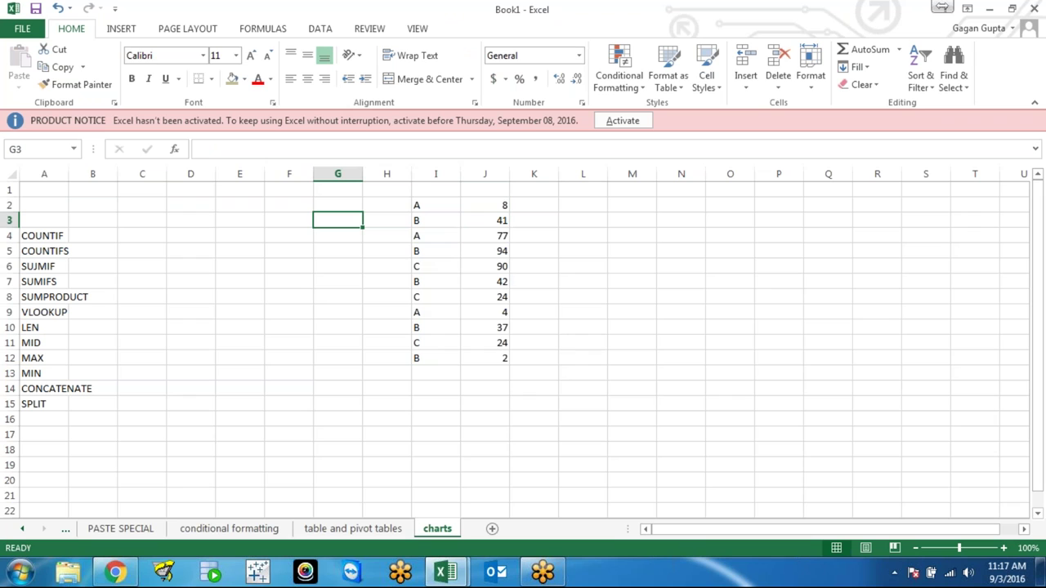
{"action": "type", "text": "=SUM"}
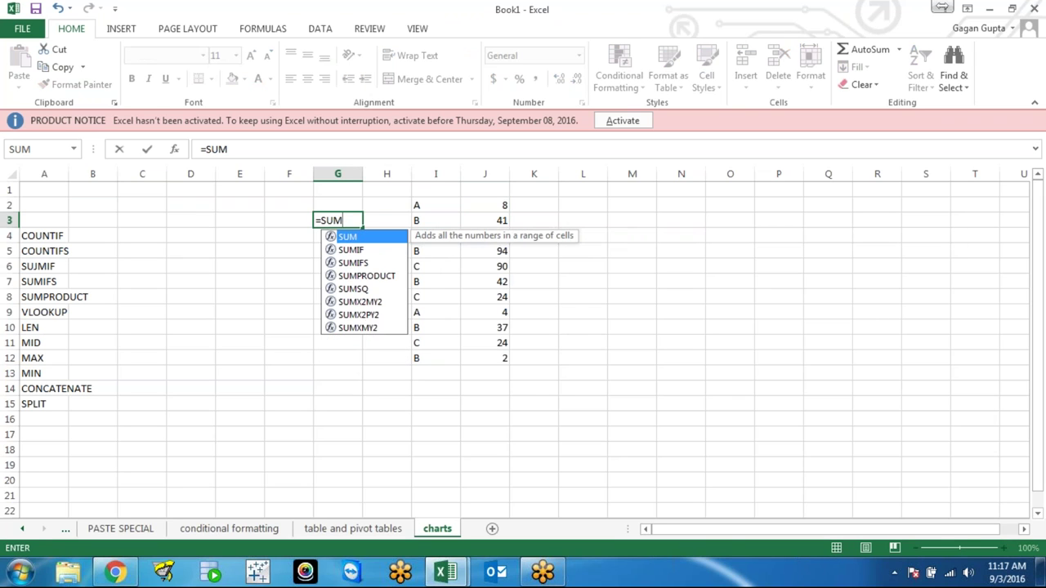
{"action": "type", "text": "IF("}
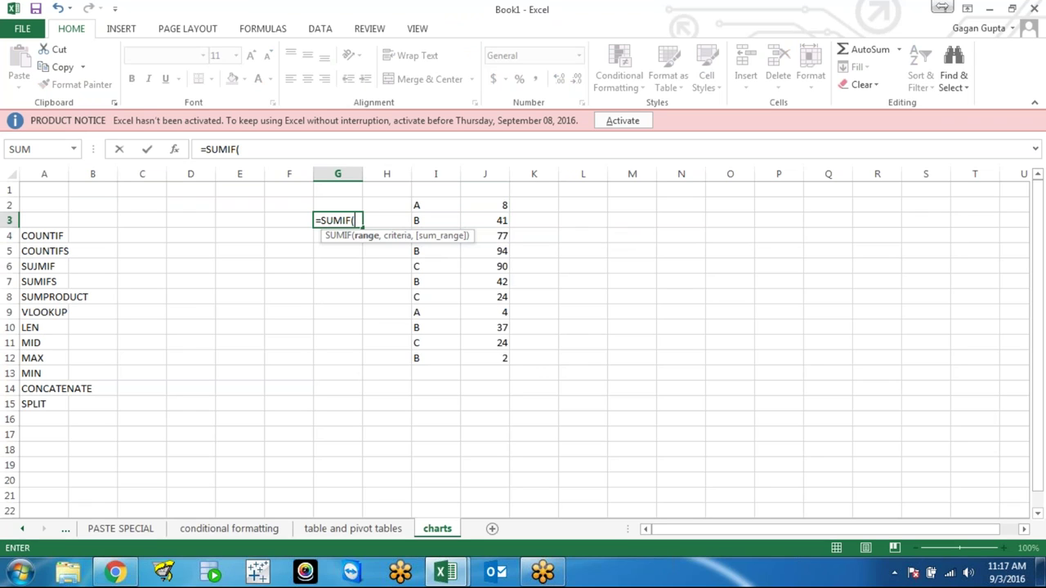
{"action": "left_click", "coordinate": [386, 220]}
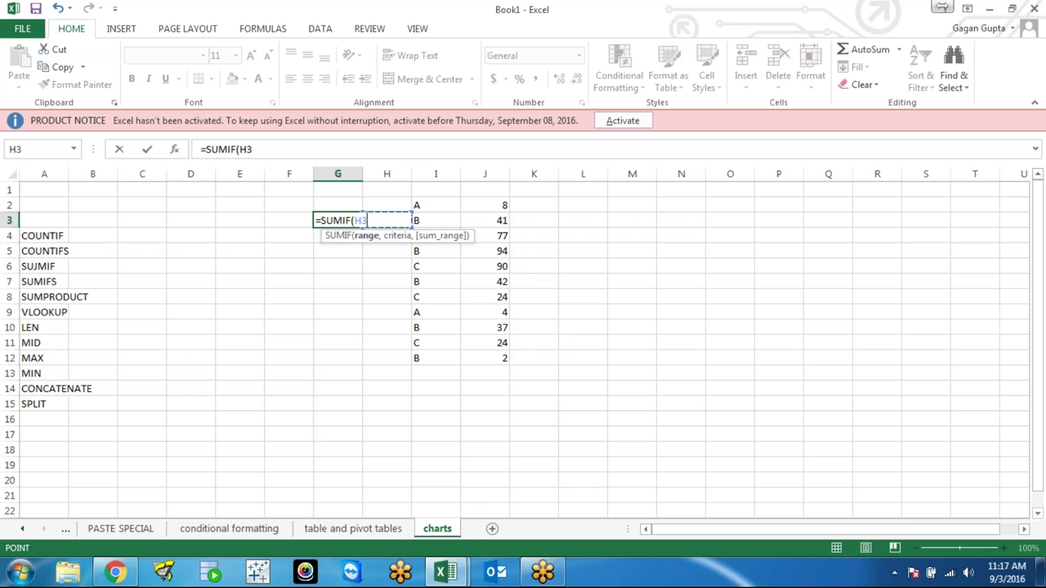
{"action": "left_click_drag", "start_coordinate": [435, 205], "coordinate": [435, 357]}
{"action": "key", "text": "F4"}
{"action": "type", "text": ",\"a"}
{"action": "key", "text": "BackSpace"}
{"action": "type", "text": "A\""}
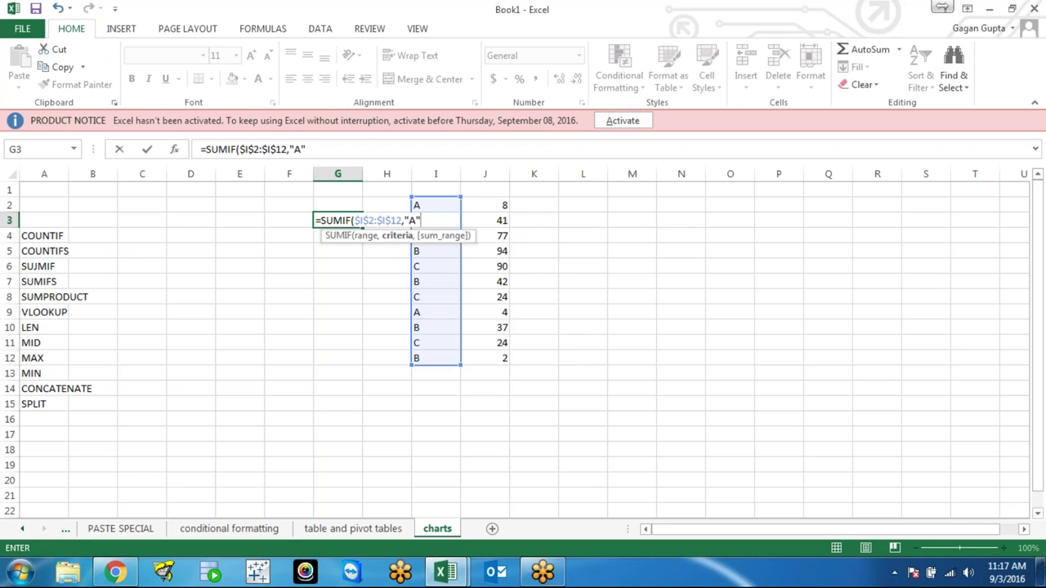
{"action": "type", "text": ")"}
Step: Add the sum range $J$2:$J$12 and commit, so G3 shows 89
{"action": "key", "text": "BackSpace"}
{"action": "type", "text": ","}
{"action": "key", "text": "Right"}
{"action": "key", "text": "Right"}
{"action": "key", "text": "Up"}
{"action": "key", "text": "Right"}
{"action": "key", "text": "ctrl+shift+Down"}
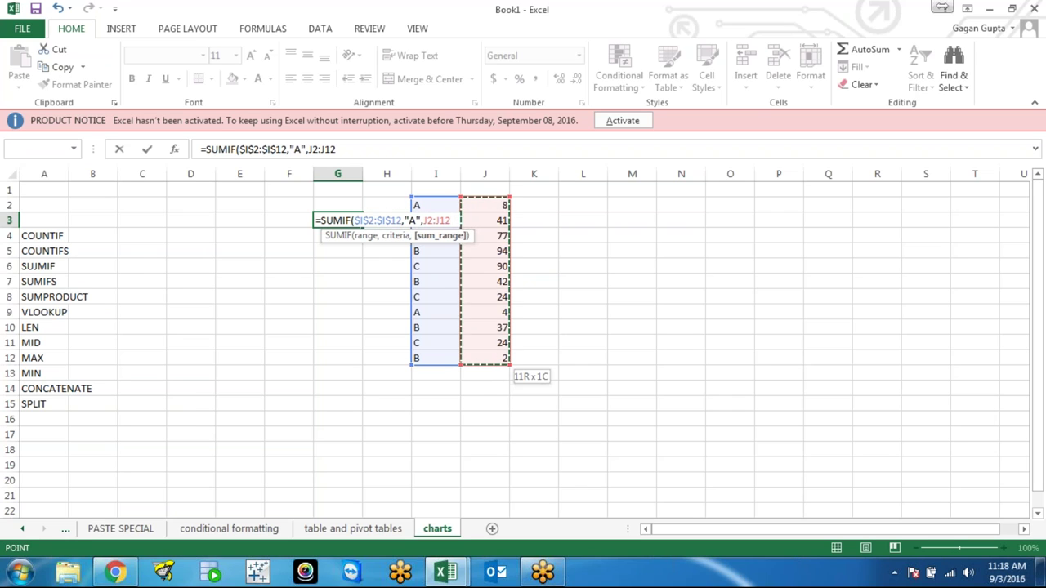
{"action": "key", "text": "F4"}
{"action": "type", "text": ")"}
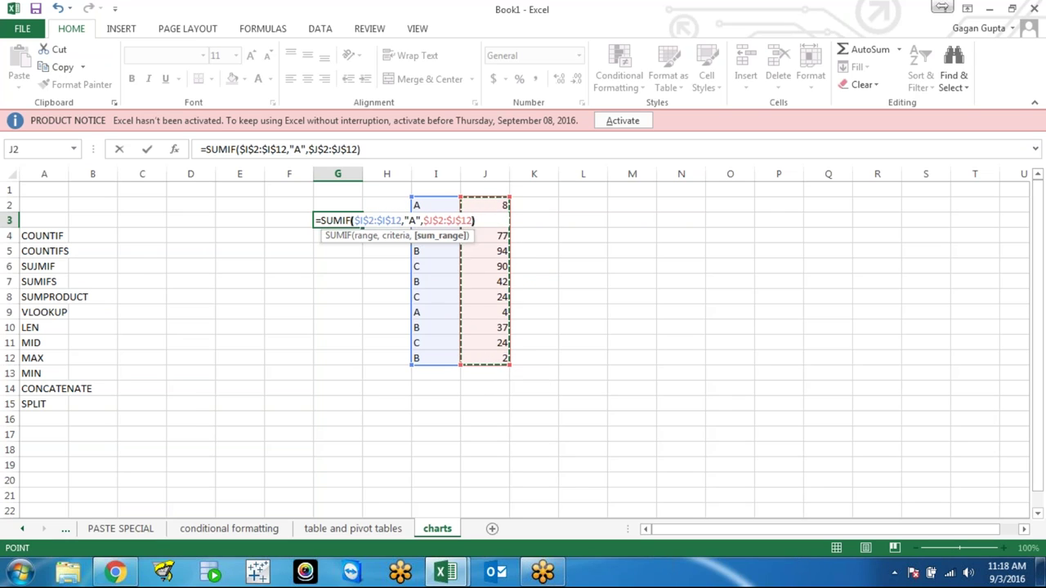
{"action": "key", "text": "Return"}
{"action": "left_click", "coordinate": [337, 220]}
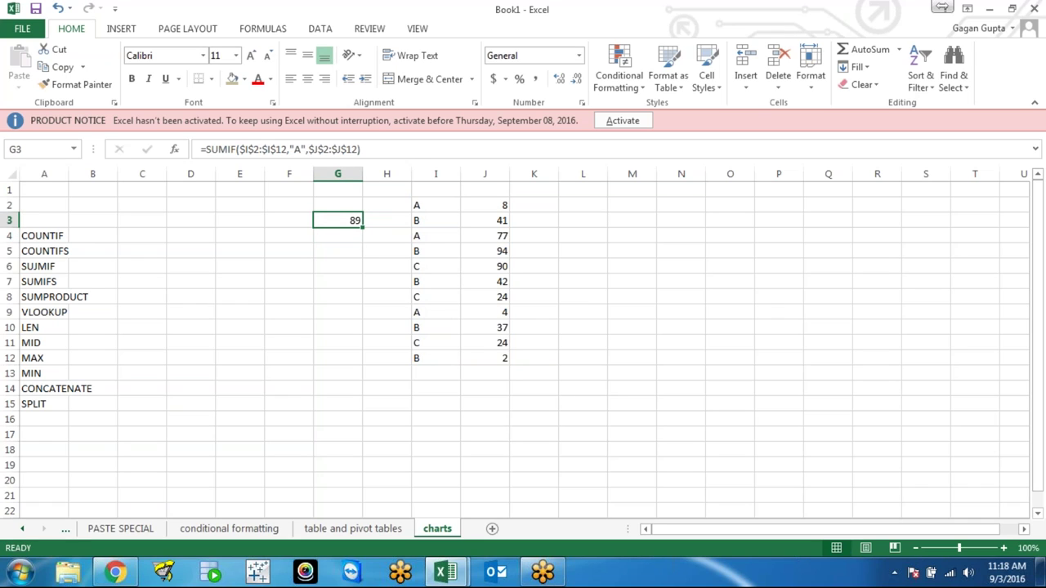
Step: Step through the category cells in column I and the values in column J
{"action": "left_click", "coordinate": [338, 236]}
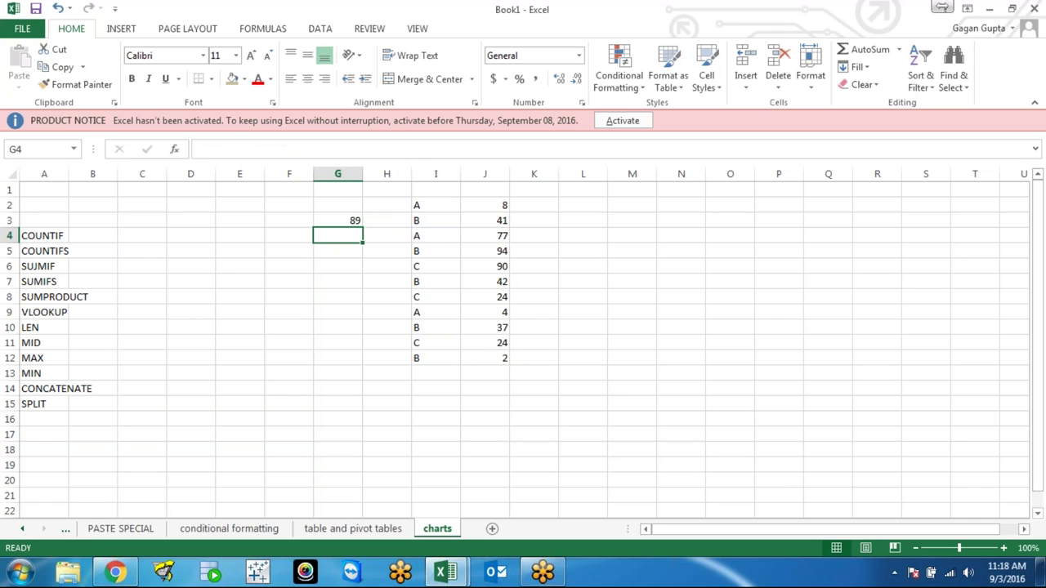
{"action": "key", "text": "Down"}
{"action": "key", "text": "Right"}
{"action": "key", "text": "Right"}
{"action": "key", "text": "Up"}
{"action": "key", "text": "Up"}
{"action": "key", "text": "Right"}
{"action": "key", "text": "Right"}
{"action": "key", "text": "Up"}
{"action": "key", "text": "Left"}
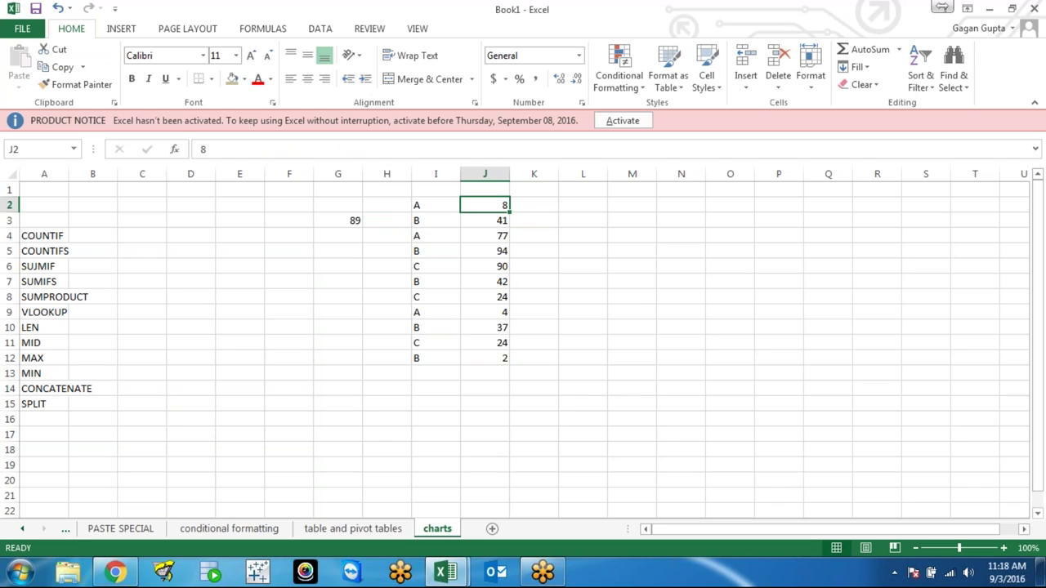
{"action": "key", "text": "Left"}
{"action": "key", "text": "Down"}
{"action": "key", "text": "Up"}
{"action": "key", "text": "Down"}
{"action": "key", "text": "Down"}
{"action": "key", "text": "Up"}
{"action": "key", "text": "Right"}
{"action": "key", "text": "Up"}
{"action": "key", "text": "Down"}
{"action": "key", "text": "Down"}
{"action": "key", "text": "Up"}
{"action": "key", "text": "Down"}
{"action": "key", "text": "Left"}
Step: Enter =sum in G5, then delete the resulting #NAME? entry
{"action": "left_click", "coordinate": [338, 250]}
{"action": "type", "text": "=sum"}
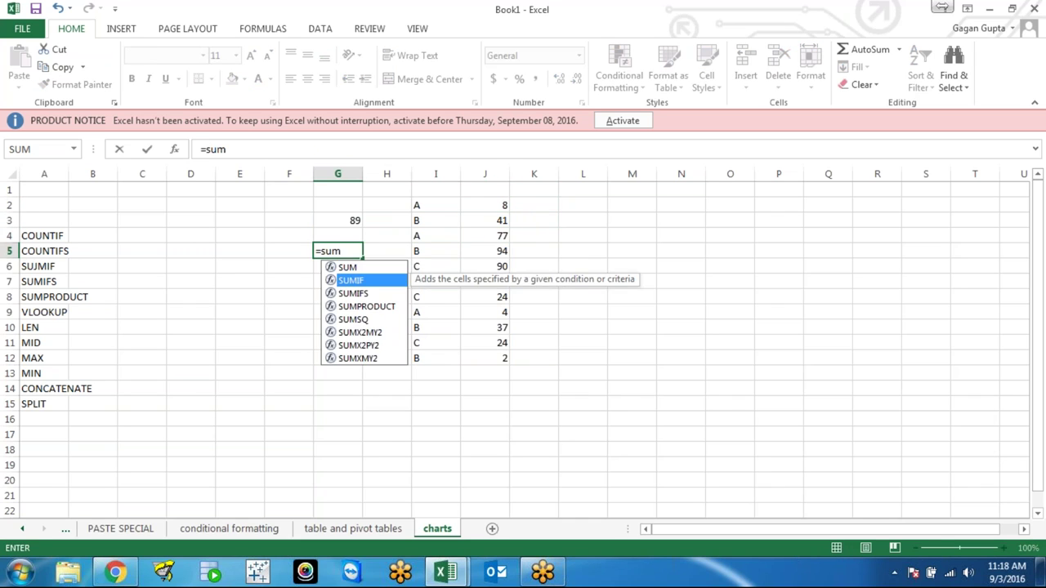
{"action": "key", "text": "Right"}
{"action": "key", "text": "Right"}
{"action": "key", "text": "Left"}
{"action": "key", "text": "Left"}
{"action": "key", "text": "Delete"}
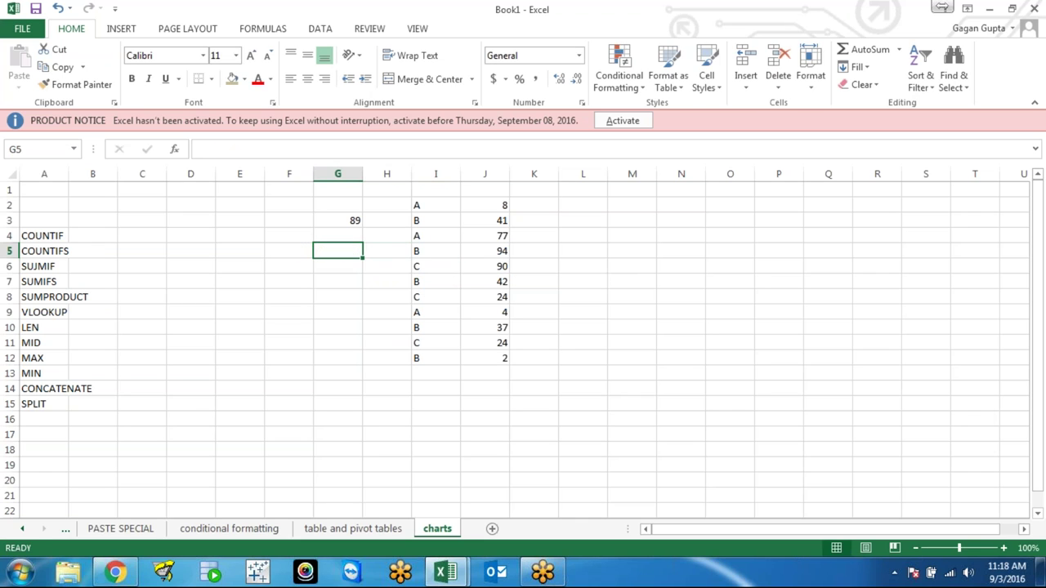
Step: Start a SUMIFS formula in G5 referencing column I cells, then cancel it
{"action": "type", "text": "=sum"}
{"action": "key", "text": "Down"}
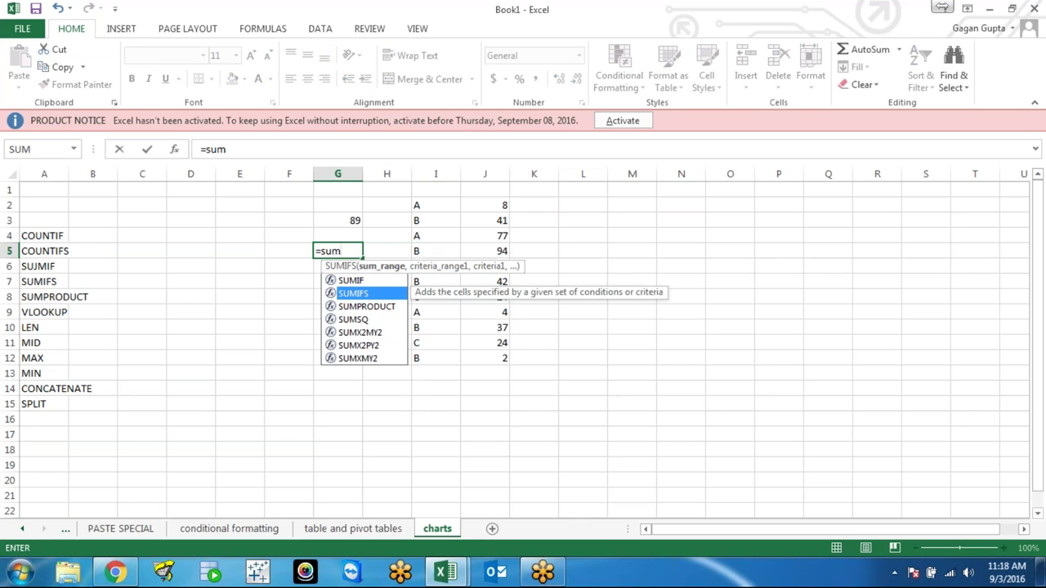
{"action": "key", "text": "Tab"}
{"action": "left_click", "coordinate": [435, 251]}
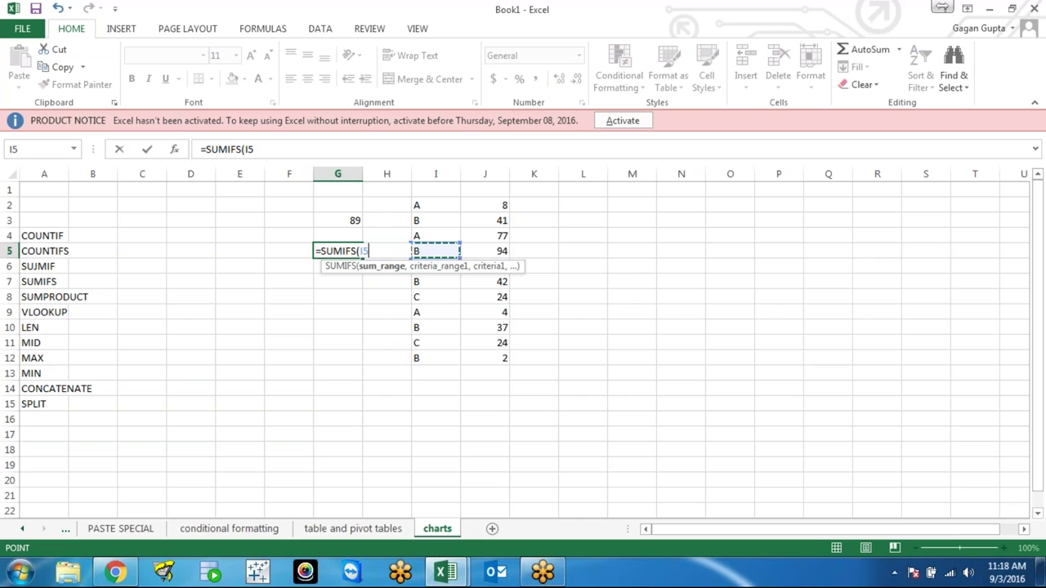
{"action": "left_click", "coordinate": [435, 235]}
{"action": "key", "text": "Up"}
{"action": "key", "text": "Up"}
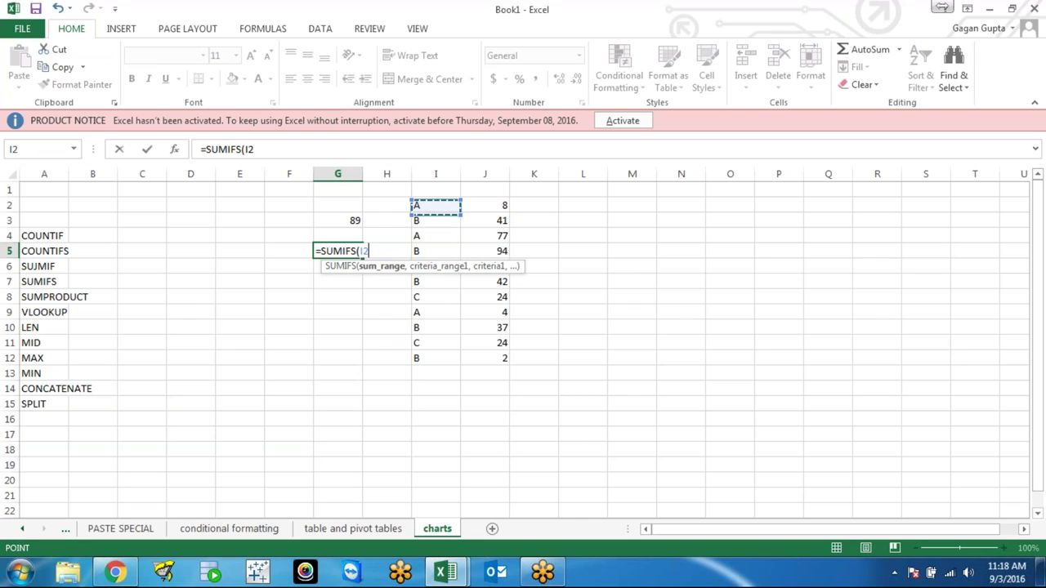
{"action": "key", "text": "Escape"}
Step: Re-enter =SUMIFS( in G5 from the function suggestions
{"action": "type", "text": "=sum"}
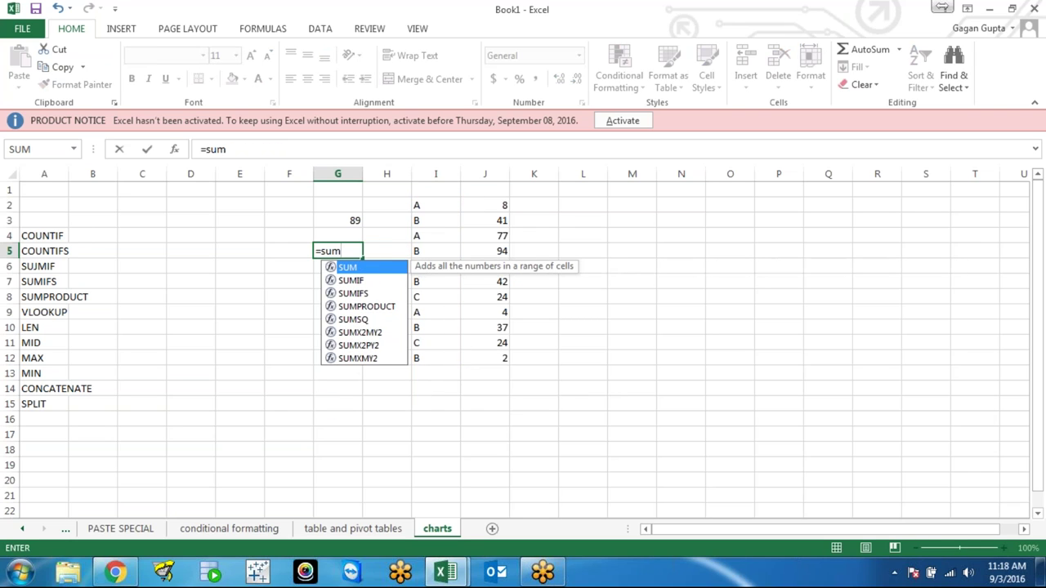
{"action": "key", "text": "Down"}
{"action": "key", "text": "Down"}
{"action": "key", "text": "Tab"}
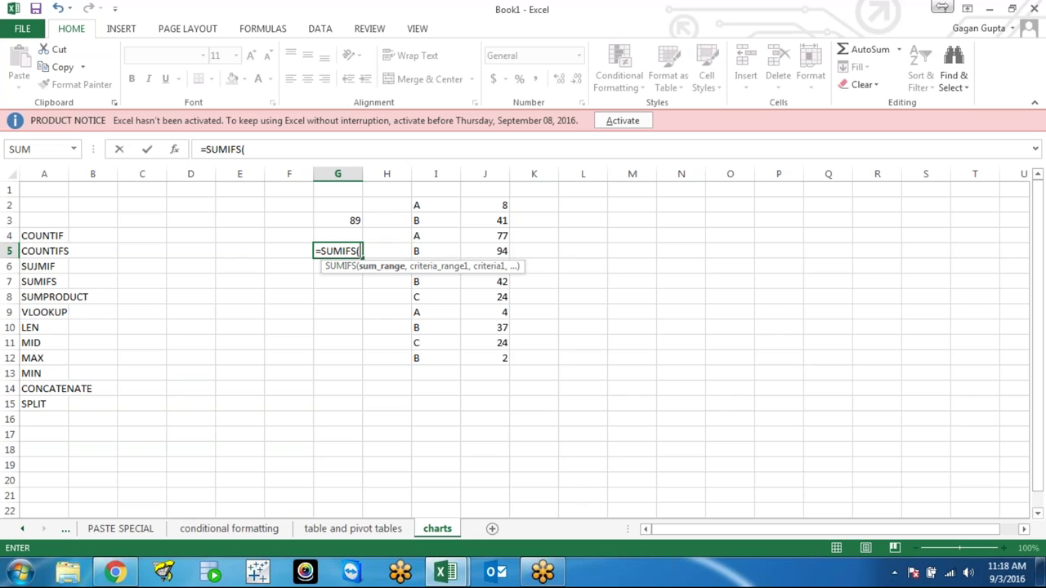
{"action": "key", "text": "Right"}
{"action": "key", "text": "Right"}
{"action": "key", "text": "Right"}
{"action": "key", "text": "Up"}
{"action": "key", "text": "Up"}
{"action": "key", "text": "Up"}
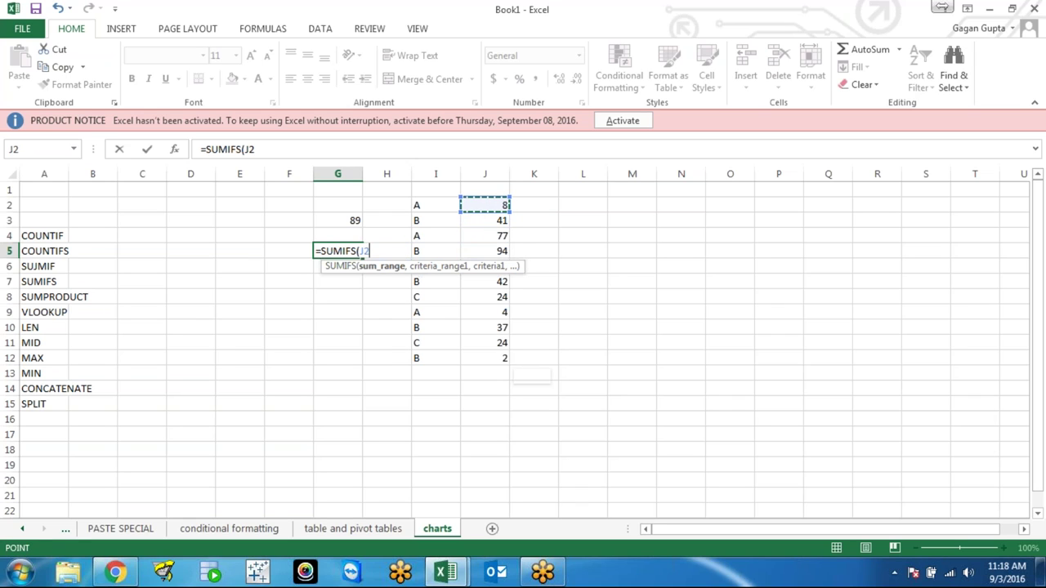
{"action": "key", "text": "ctrl+shift+Down"}
{"action": "key", "text": "F4"}
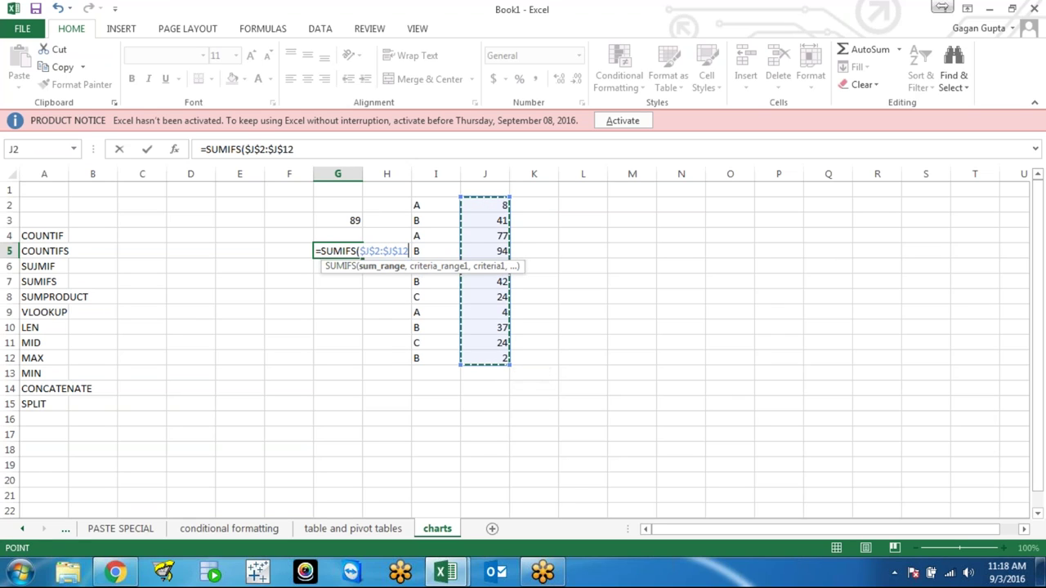
{"action": "type", "text": ","}
{"action": "key", "text": "Right"}
{"action": "key", "text": "Right"}
{"action": "key", "text": "Up"}
{"action": "key", "text": "Up"}
{"action": "key", "text": "Up"}
{"action": "key", "text": "ctrl+shift+Down"}
{"action": "key", "text": "F4"}
{"action": "type", "text": ",\"a"}
{"action": "key", "text": "BackSpace"}
{"action": "type", "text": "A"}
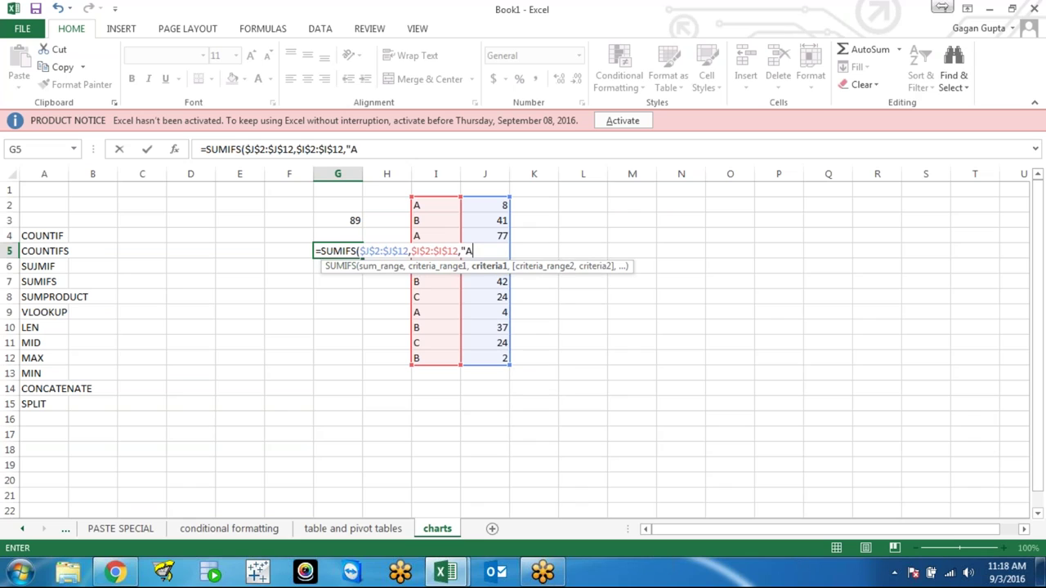
{"action": "type", "text": "\","}
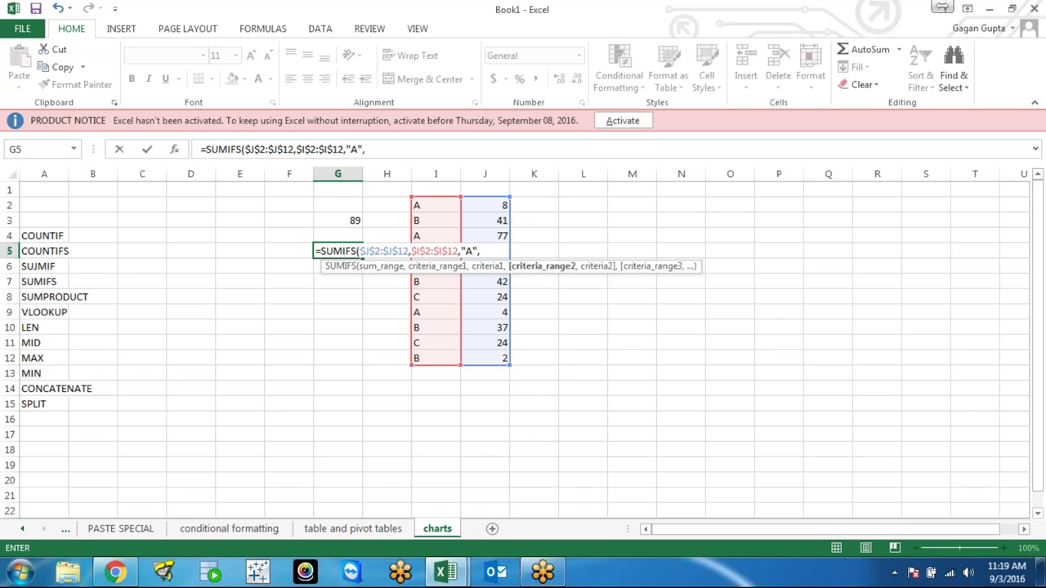
{"action": "key", "text": "Up"}
{"action": "key", "text": "Up"}
{"action": "key", "text": "Right"}
{"action": "key", "text": "Right"}
{"action": "key", "text": "Up"}
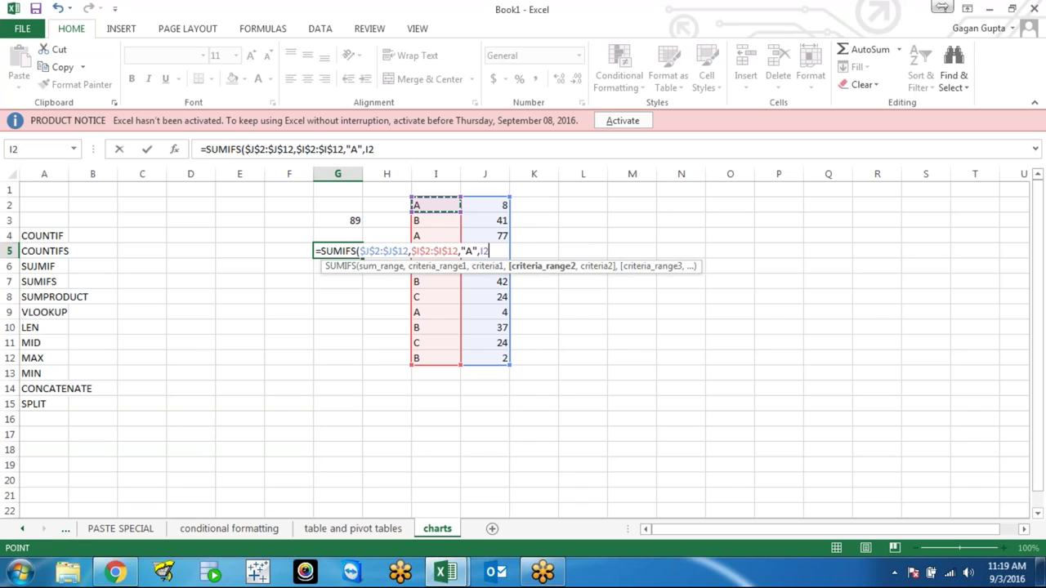
{"action": "key", "text": "ctrl+shift+Down"}
{"action": "key", "text": "F4"}
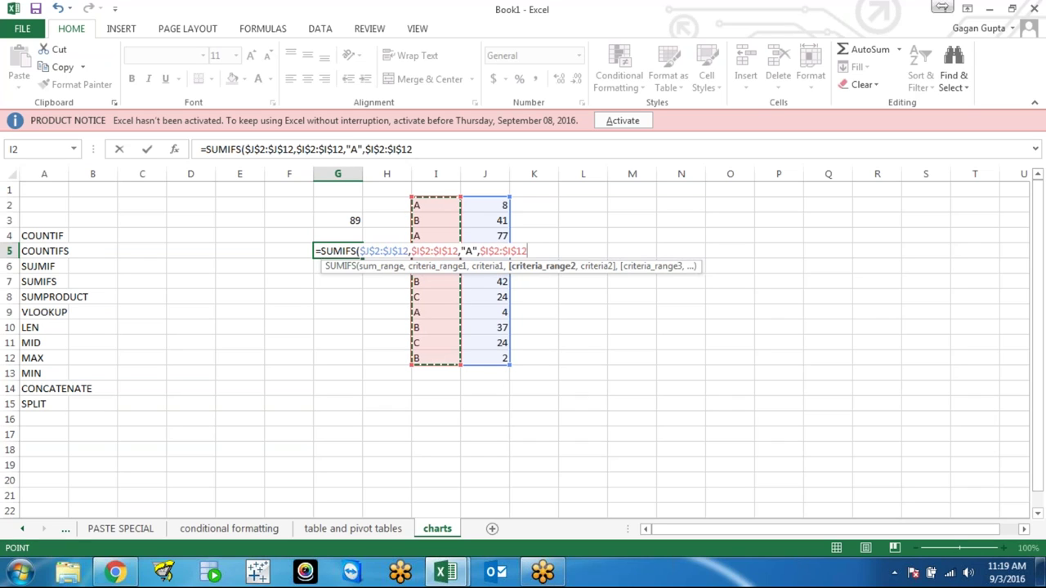
{"action": "type", "text": ",\"B"}
{"action": "key", "text": "BackSpace"}
{"action": "type", "text": "B"}
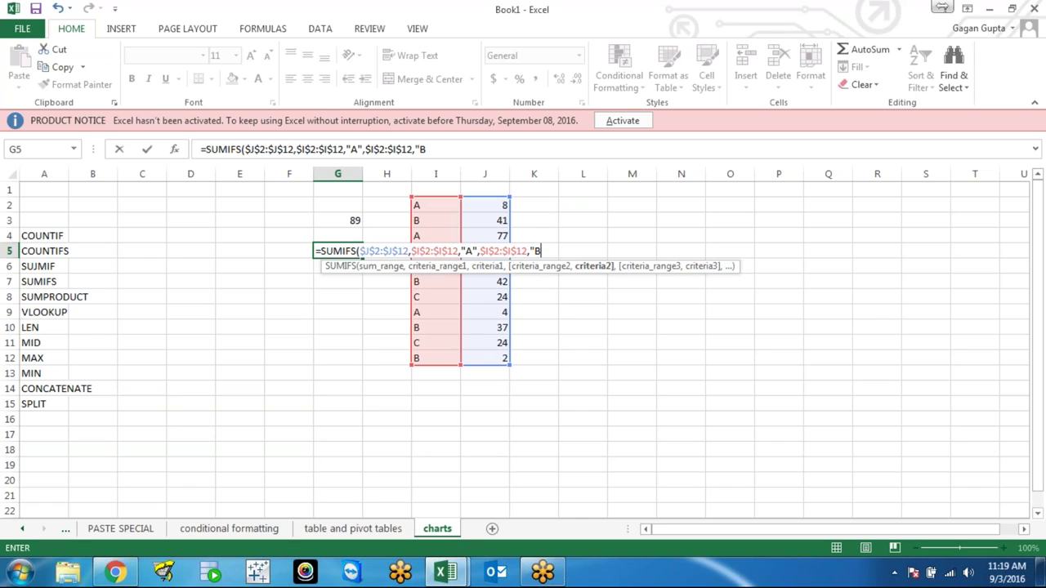
{"action": "type", "text": "\")"}
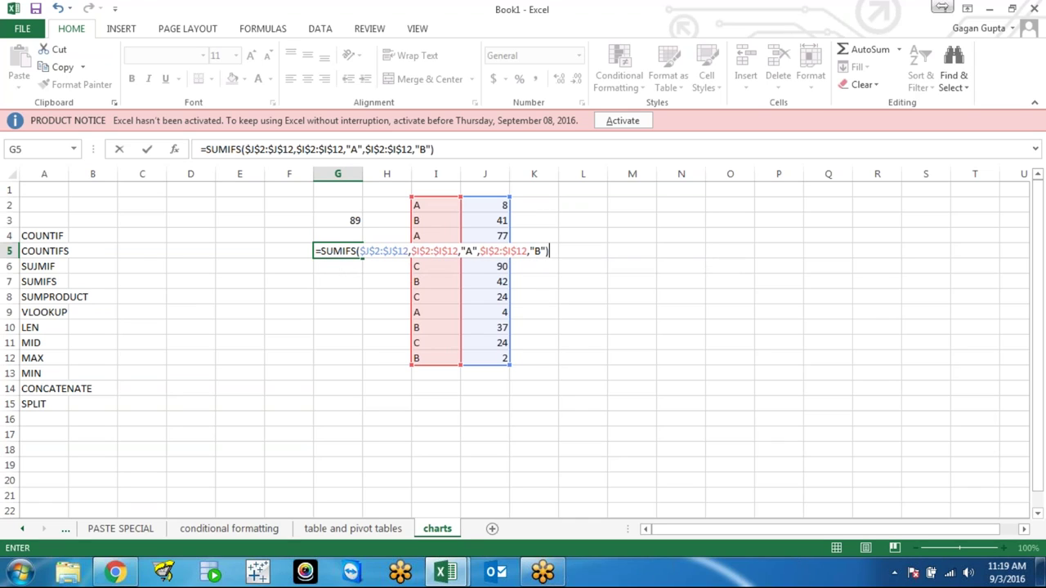
{"action": "key", "text": "ctrl+Return"}
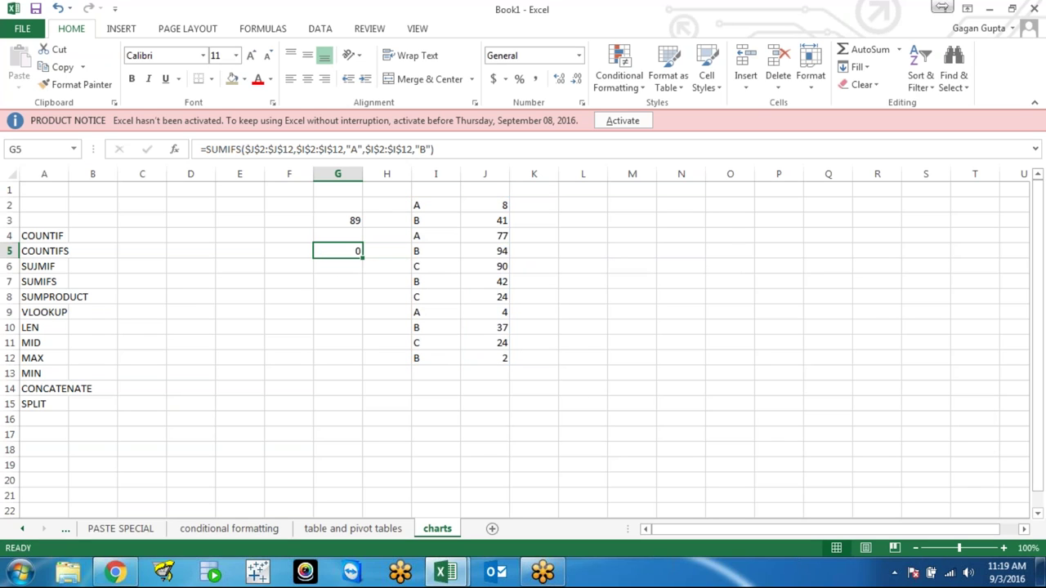
{"action": "key", "text": "Delete"}
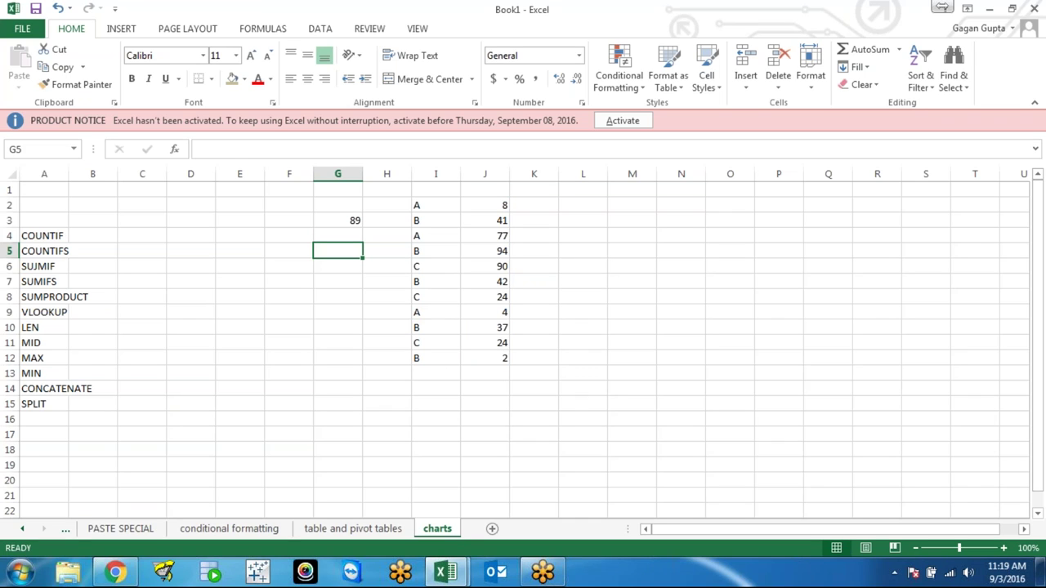
{"action": "key", "text": "Down"}
{"action": "key", "text": "Up"}
{"action": "key", "text": "Down"}
{"action": "key", "text": "Up"}
{"action": "key", "text": "Up"}
{"action": "key", "text": "Down"}
{"action": "key", "text": "Down"}
{"action": "key", "text": "Up"}
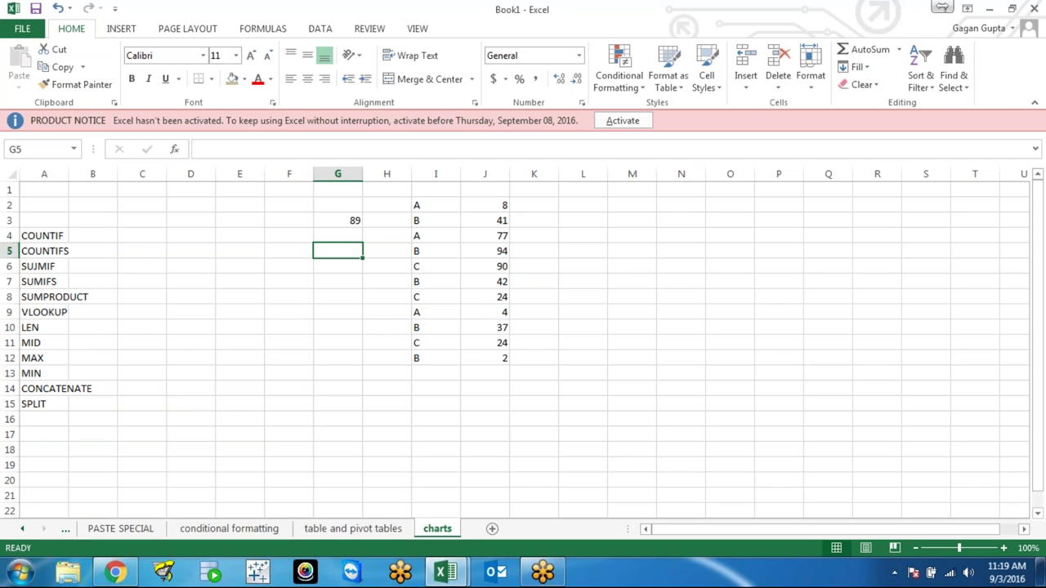
Step: Copy the A/B/C value table from I2:J12 and paste it at A1 of a new workbook
{"action": "left_click", "coordinate": [337, 267]}
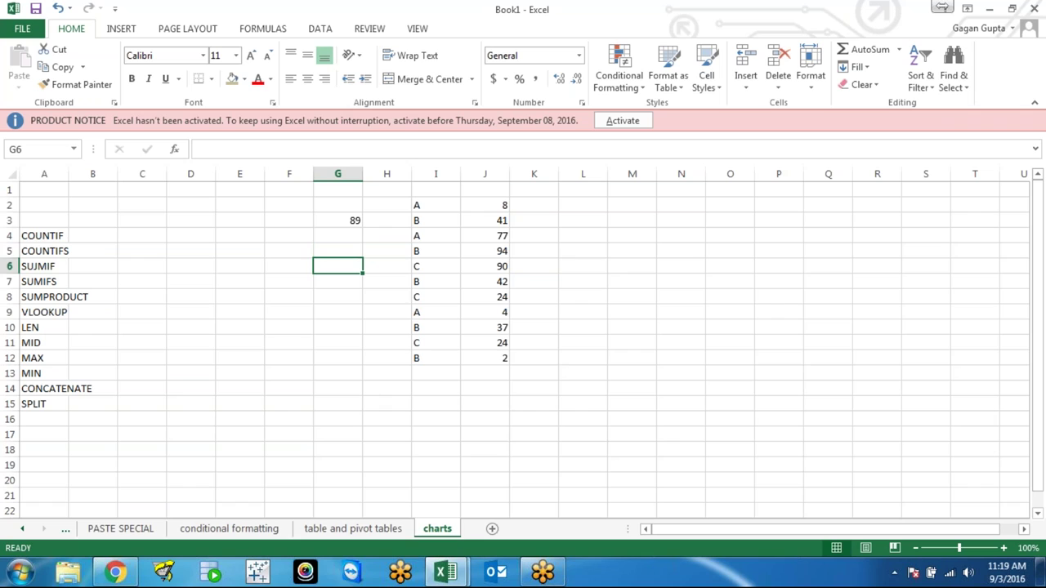
{"action": "left_click", "coordinate": [338, 251]}
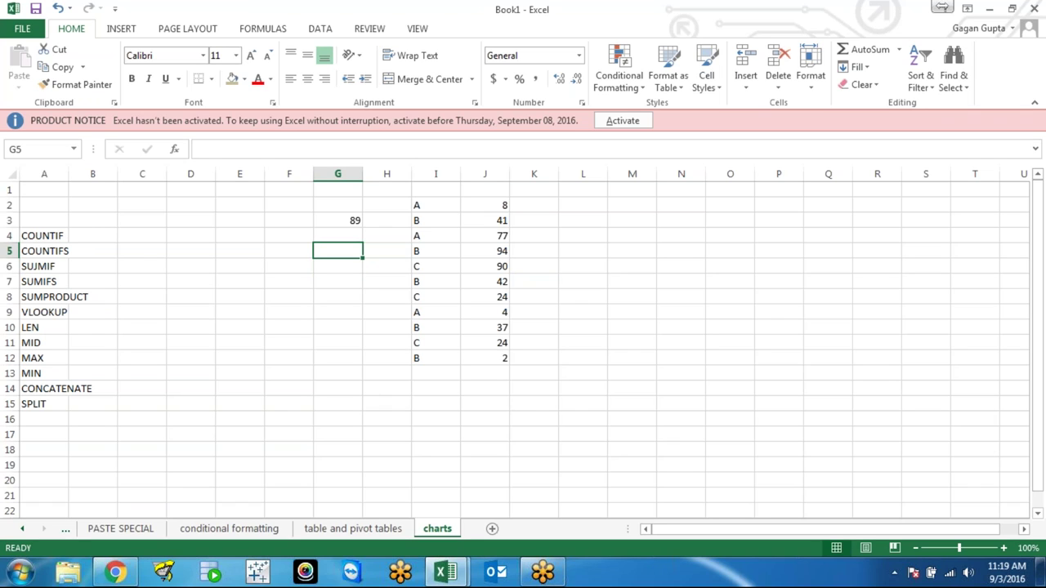
{"action": "left_click", "coordinate": [337, 266]}
{"action": "left_click", "coordinate": [337, 251]}
{"action": "key", "text": "Up"}
{"action": "key", "text": "Up"}
{"action": "key", "text": "Up"}
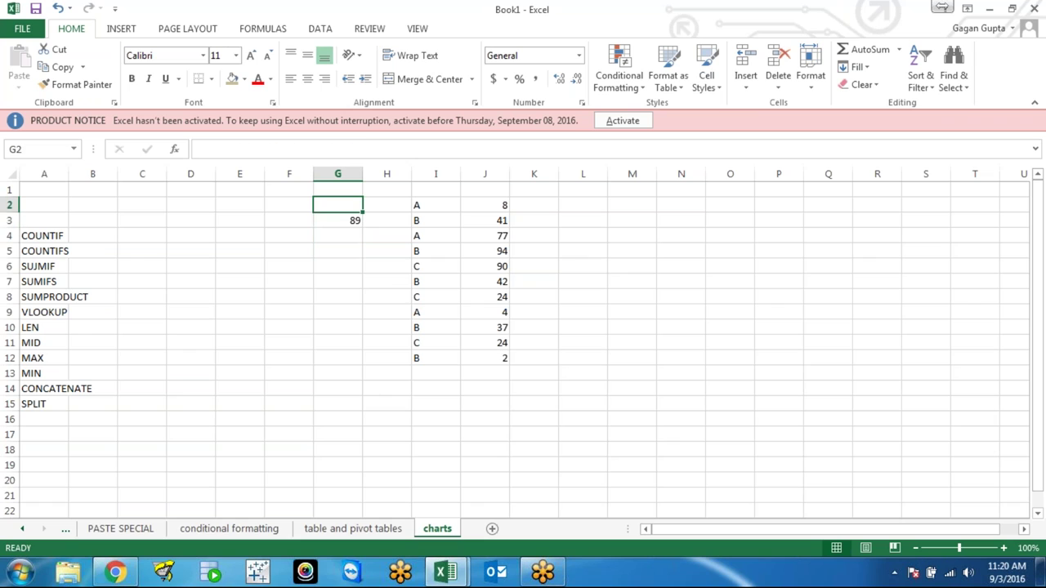
{"action": "key", "text": "Right"}
{"action": "key", "text": "Right"}
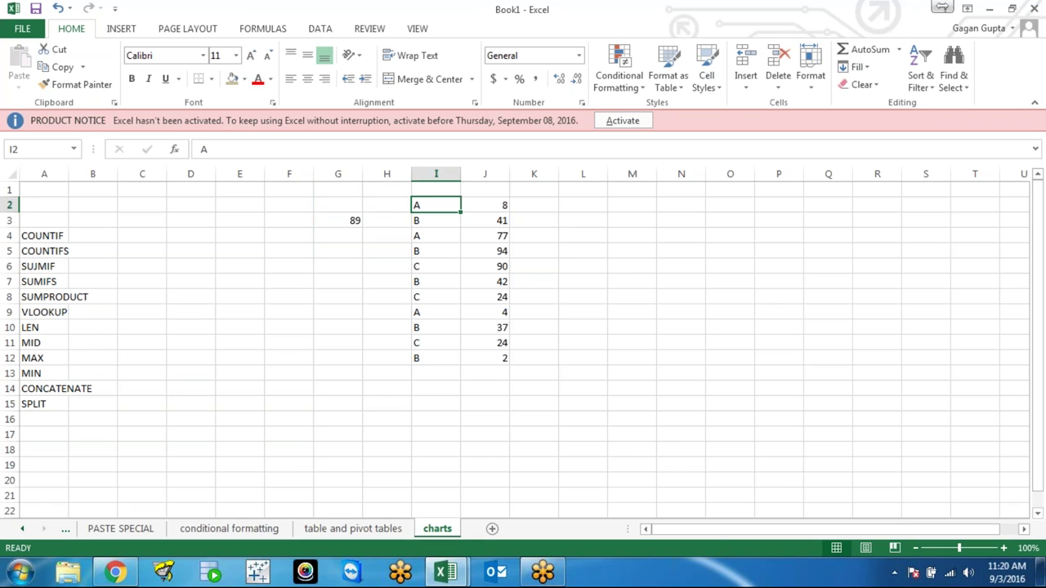
{"action": "key", "text": "shift+Right"}
{"action": "key", "text": "ctrl+shift+Down"}
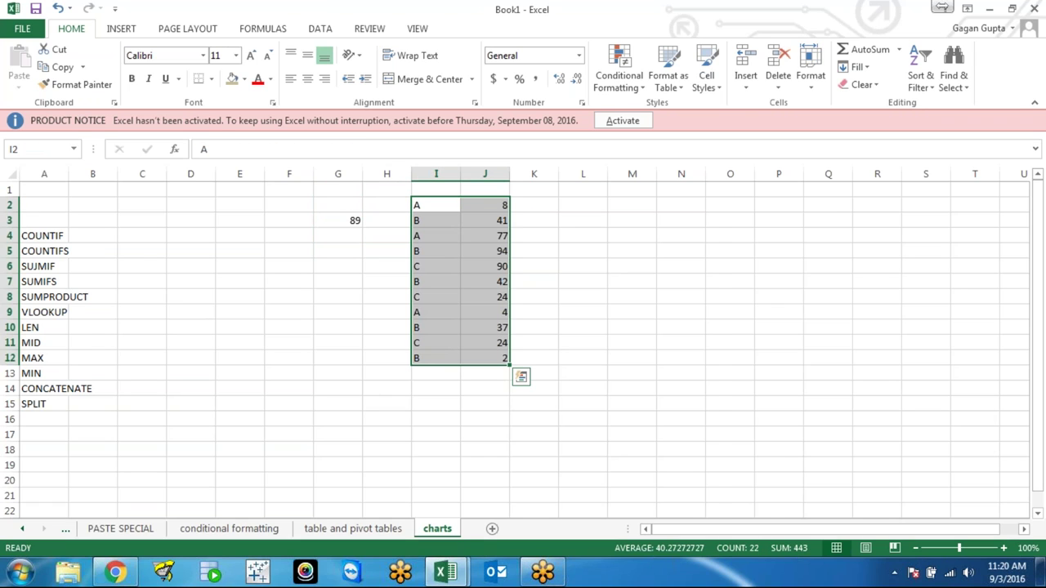
{"action": "key", "text": "ctrl+c"}
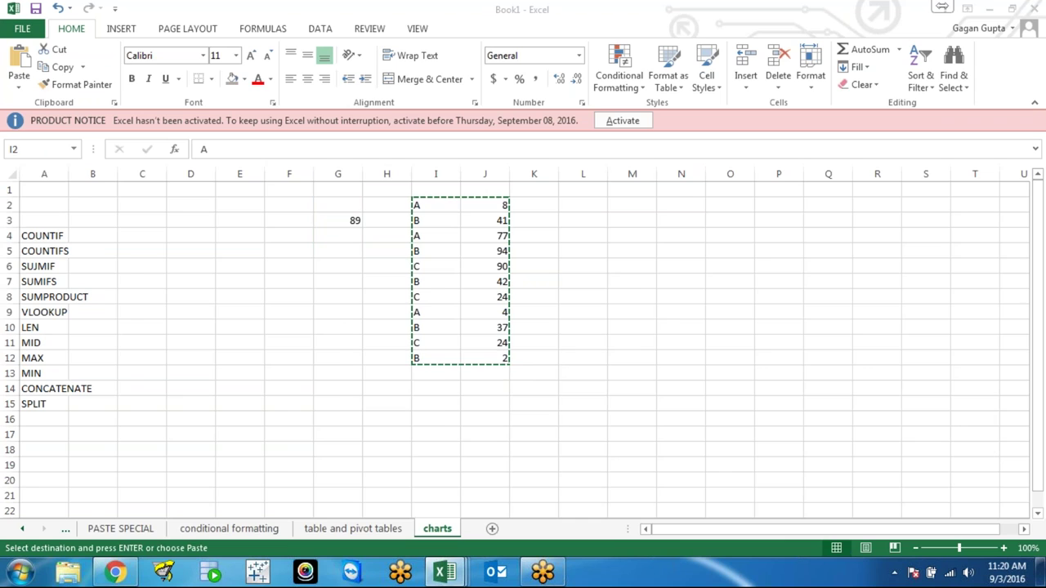
{"action": "key", "text": "ctrl+n"}
{"action": "key", "text": "ctrl+v"}
Step: Start a SUMIFS in E2 with the absolute sum range $B$1:$B$11
{"action": "left_click", "coordinate": [239, 205]}
{"action": "type", "text": "=SUM"}
{"action": "key", "text": "Down"}
{"action": "key", "text": "Down"}
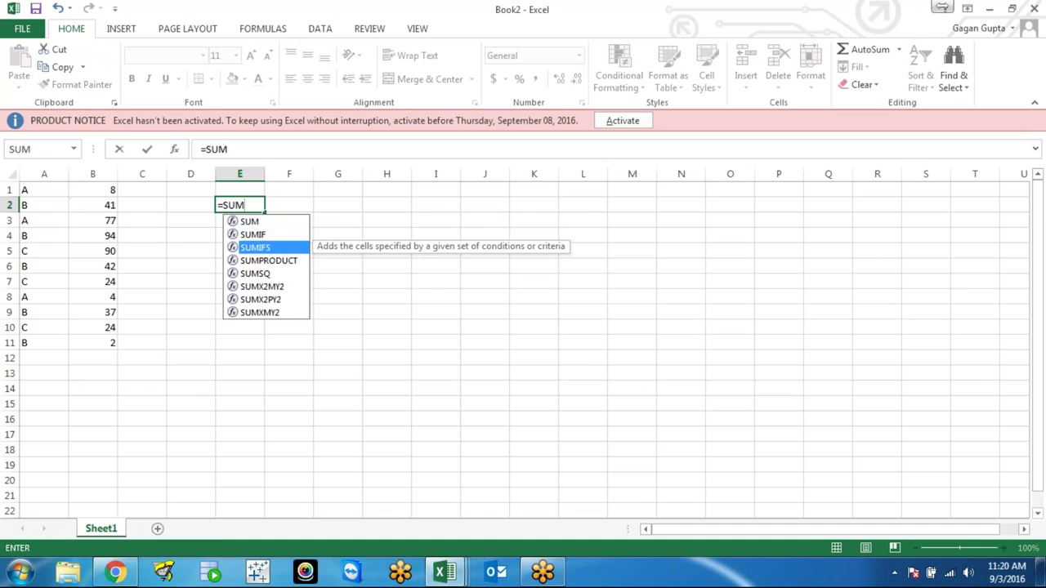
{"action": "key", "text": "Tab"}
{"action": "key", "text": "Left"}
{"action": "key", "text": "Left"}
{"action": "left_click", "coordinate": [142, 189]}
{"action": "left_click_drag", "start_coordinate": [92, 189], "coordinate": [92, 343]}
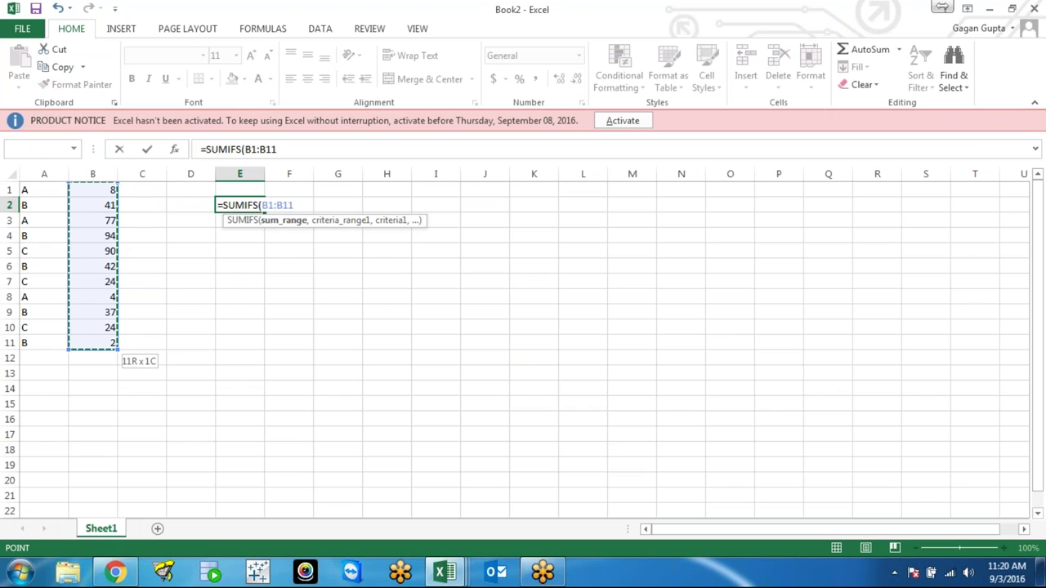
{"action": "key", "text": "F4"}
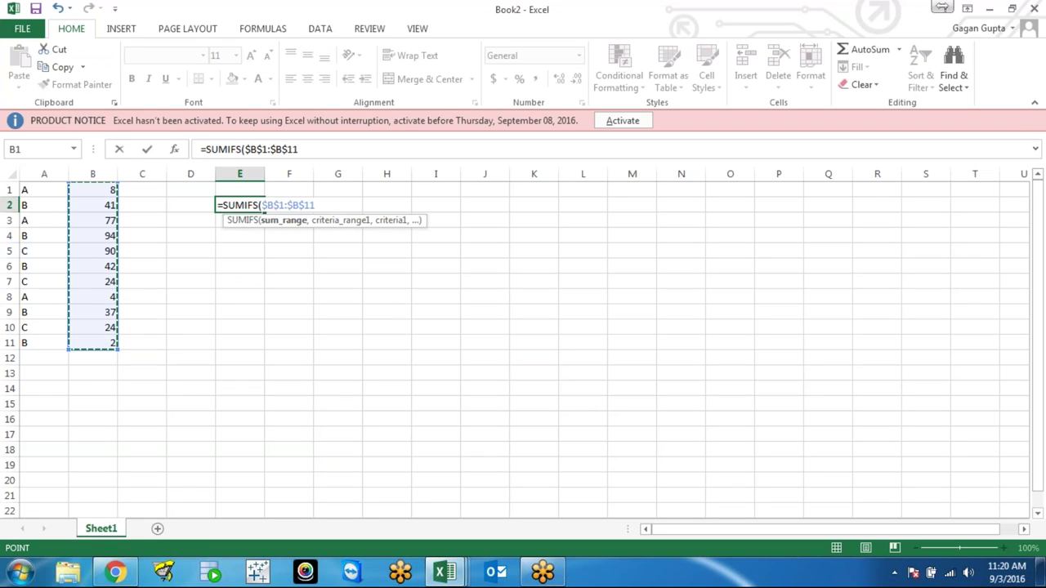
Step: Add criteria range $A$1:$A$11 and criterion "A", then discard the formula and close Book2
{"action": "type", "text": ","}
{"action": "left_click", "coordinate": [44, 189]}
{"action": "left_click_drag", "start_coordinate": [44, 189], "coordinate": [44, 343]}
{"action": "key", "text": "F4"}
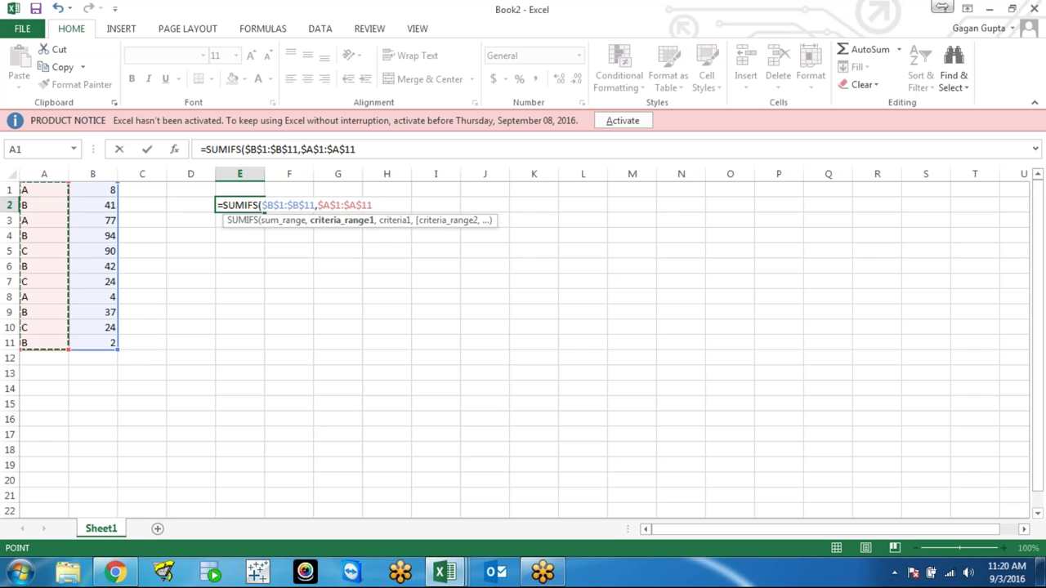
{"action": "type", "text": ",\""}
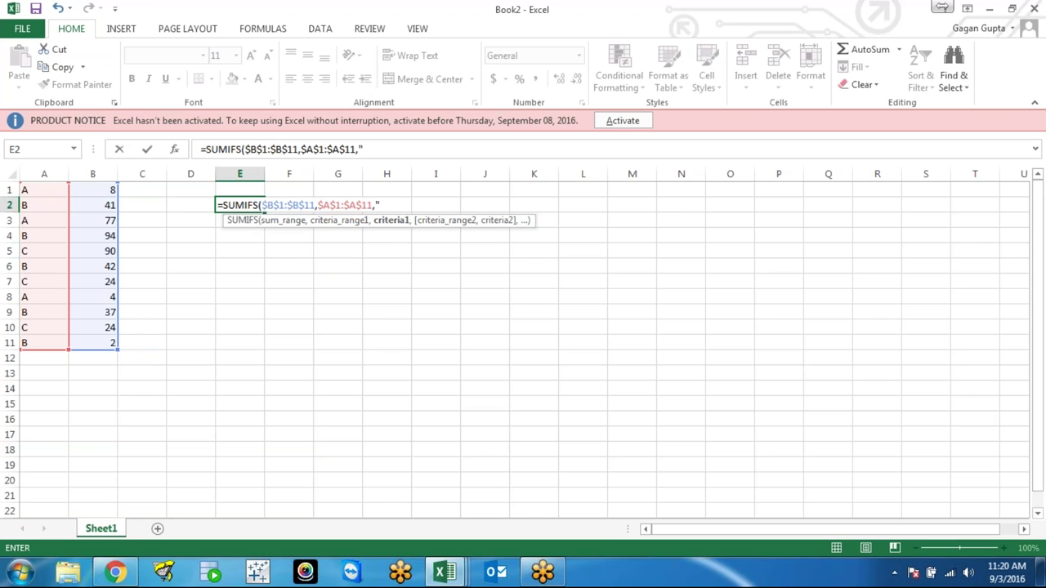
{"action": "type", "text": "A\""}
{"action": "type", "text": ","}
{"action": "key", "text": "Left"}
{"action": "key", "text": "Left"}
{"action": "key", "text": "Left"}
{"action": "key", "text": "Left"}
{"action": "key", "text": "ctrl+Down"}
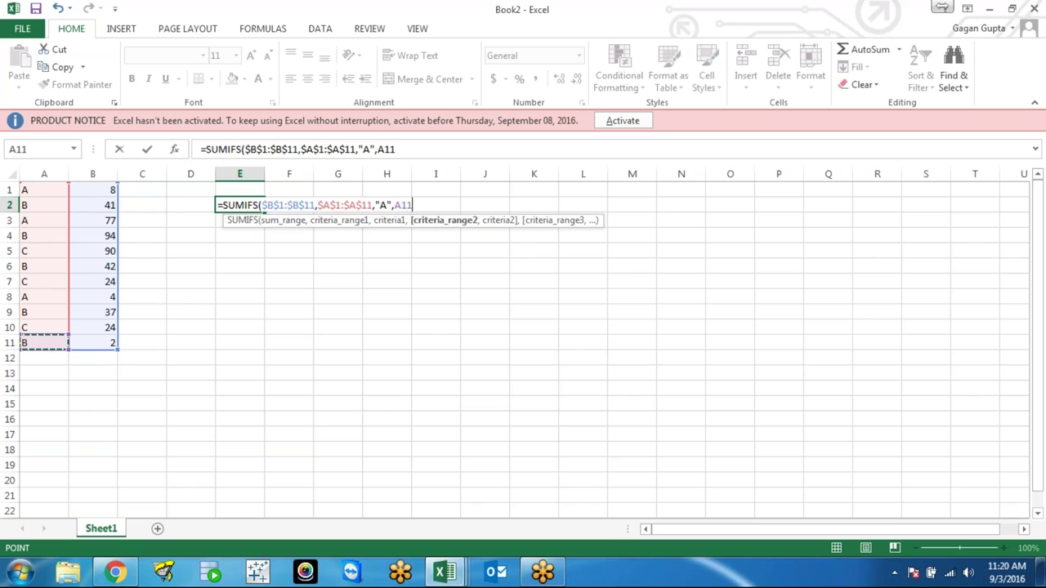
{"action": "key", "text": "Up"}
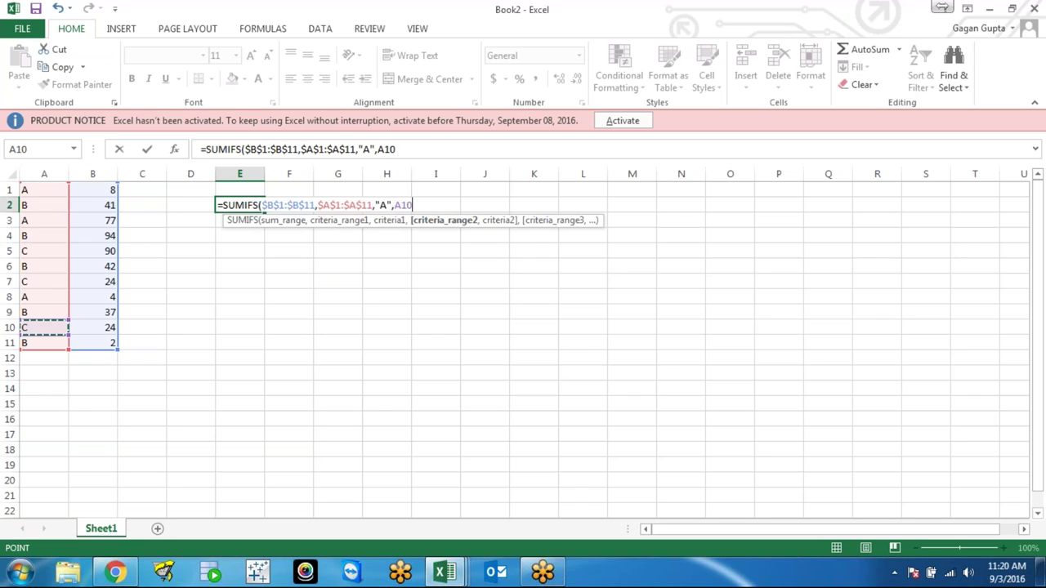
{"action": "key", "text": "ctrl+Up"}
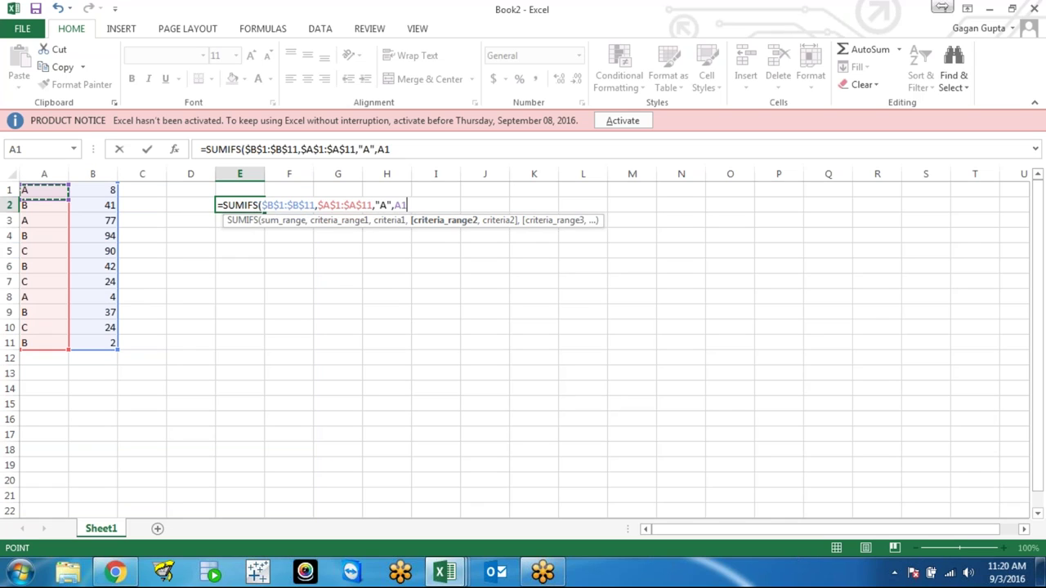
{"action": "key", "text": "Down"}
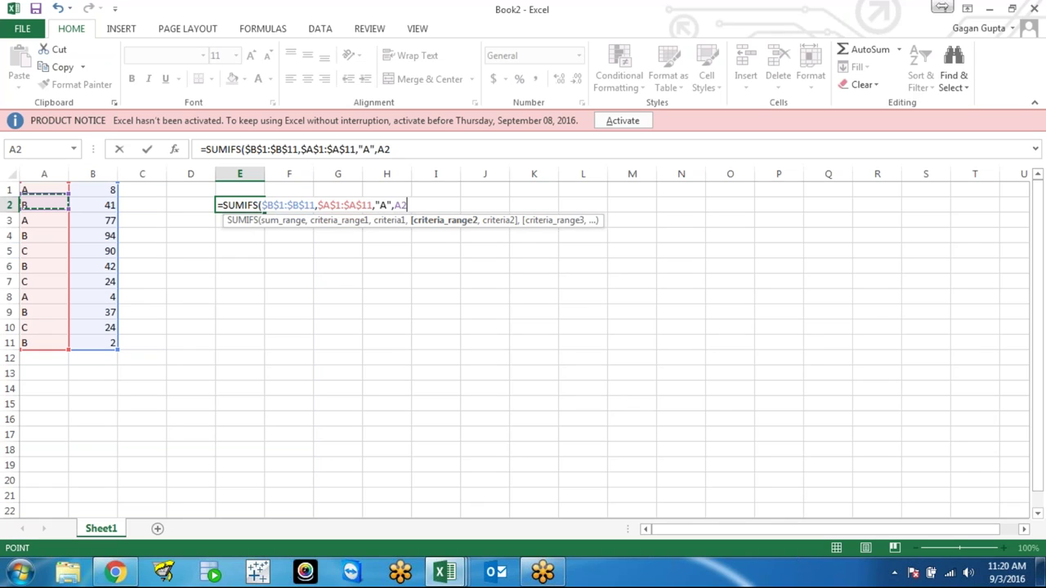
{"action": "key", "text": "Up"}
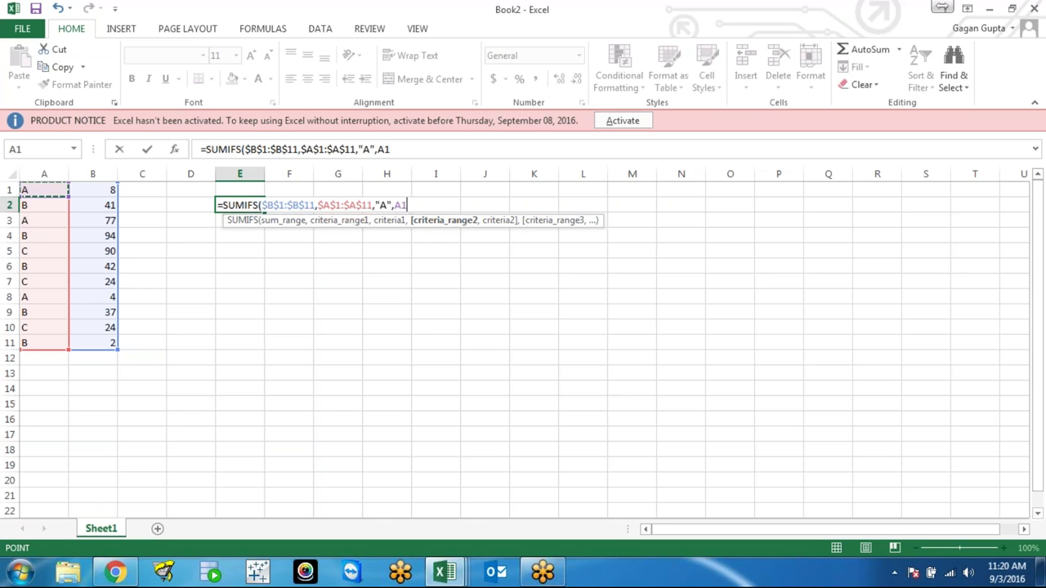
{"action": "key", "text": "F4"}
{"action": "key", "text": "alt+F4"}
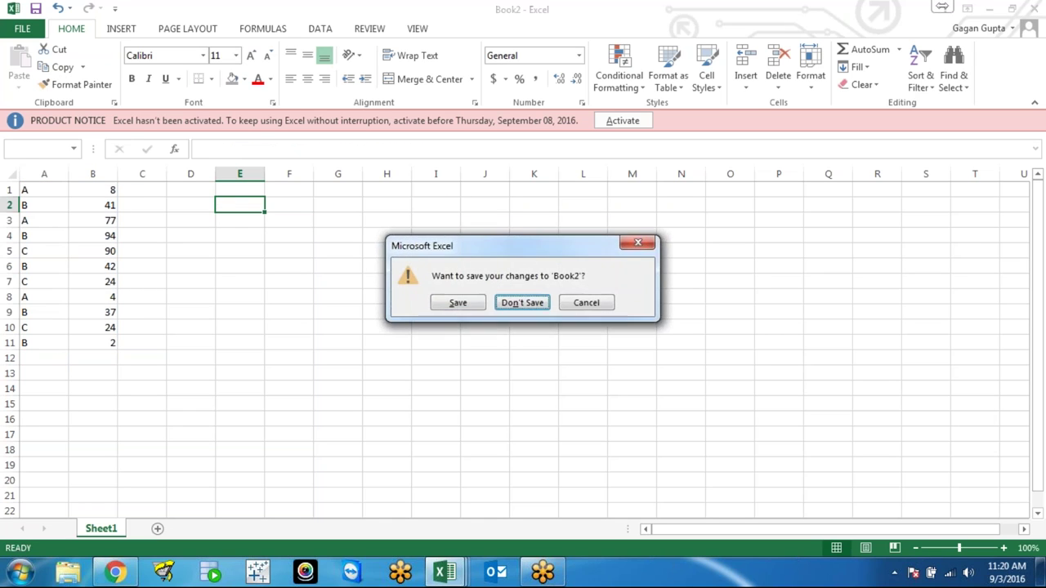
Step: Dismiss Book2's save prompt and select G2:J16, holding the 89 and value table, on the charts sheet
{"action": "key", "text": "Escape"}
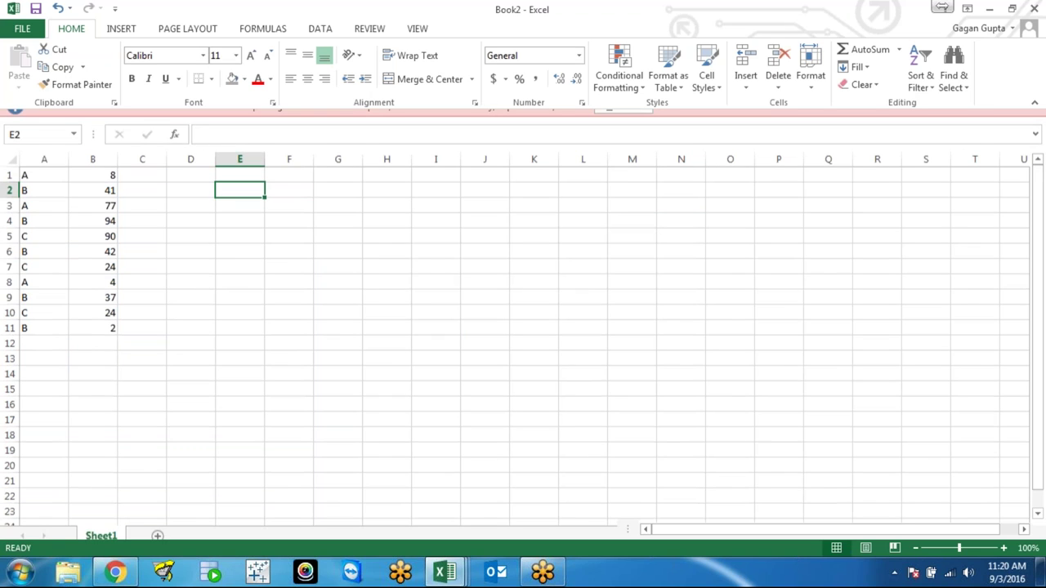
{"action": "key", "text": "Left"}
{"action": "key", "text": "Left"}
{"action": "key", "text": "Left"}
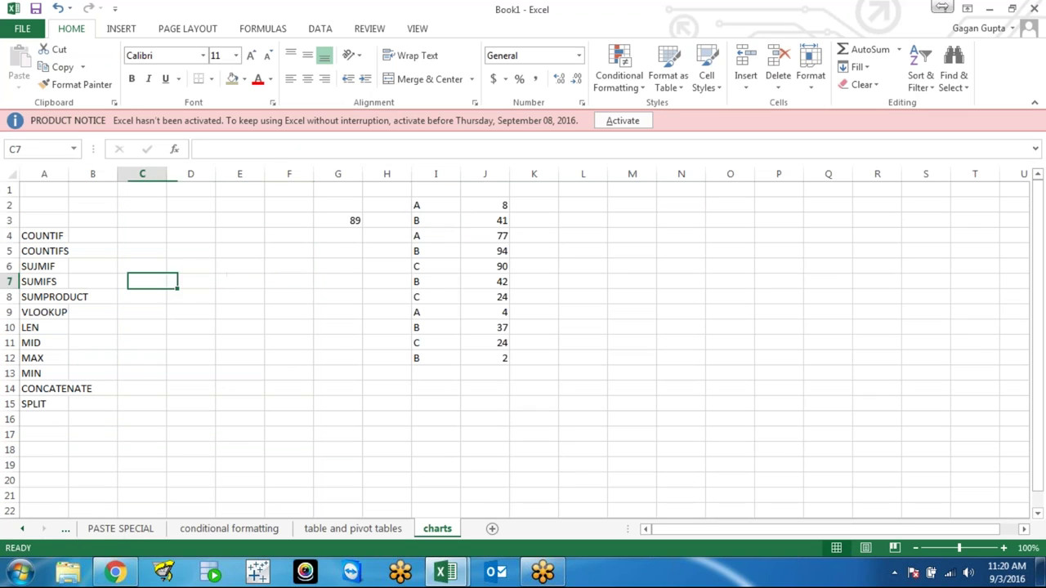
{"action": "key", "text": "Left"}
{"action": "key", "text": "Down"}
{"action": "left_click", "coordinate": [44, 297]}
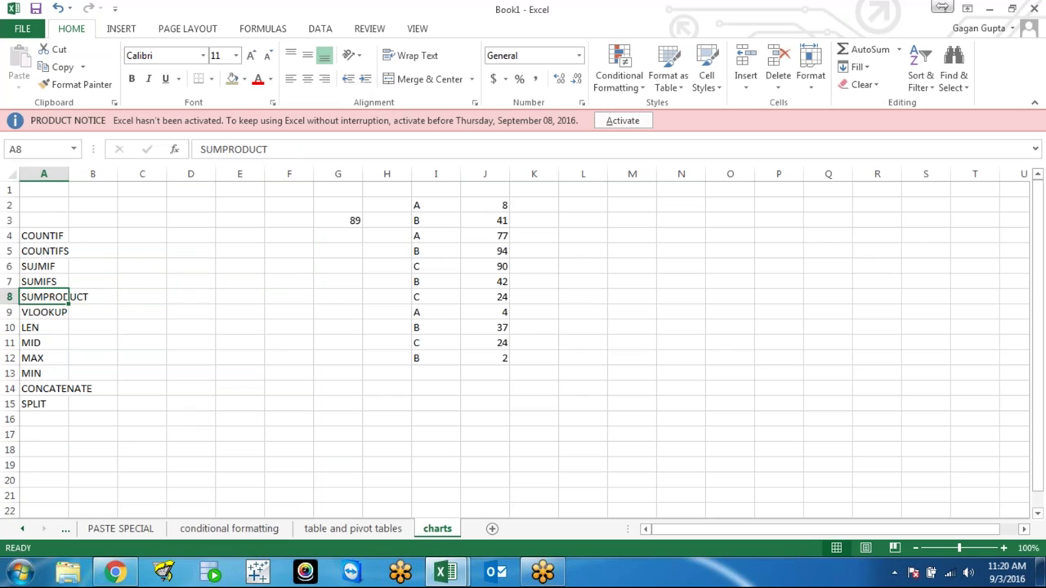
{"action": "key", "text": "Right"}
{"action": "key", "text": "Right"}
{"action": "mouse_move", "coordinate": [338, 205]}
{"action": "left_mouse_down"}
{"action": "mouse_move", "coordinate": [485, 236]}
{"action": "mouse_move", "coordinate": [485, 419]}
{"action": "left_mouse_up"}
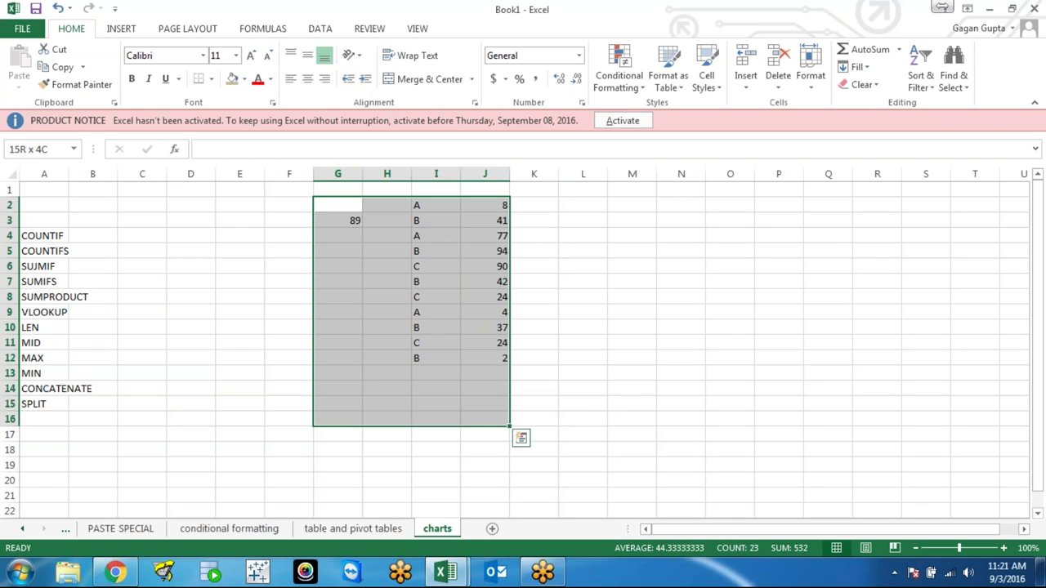
Step: Move through column G from G2 and settle on G3 for a new header
{"action": "left_click", "coordinate": [338, 205]}
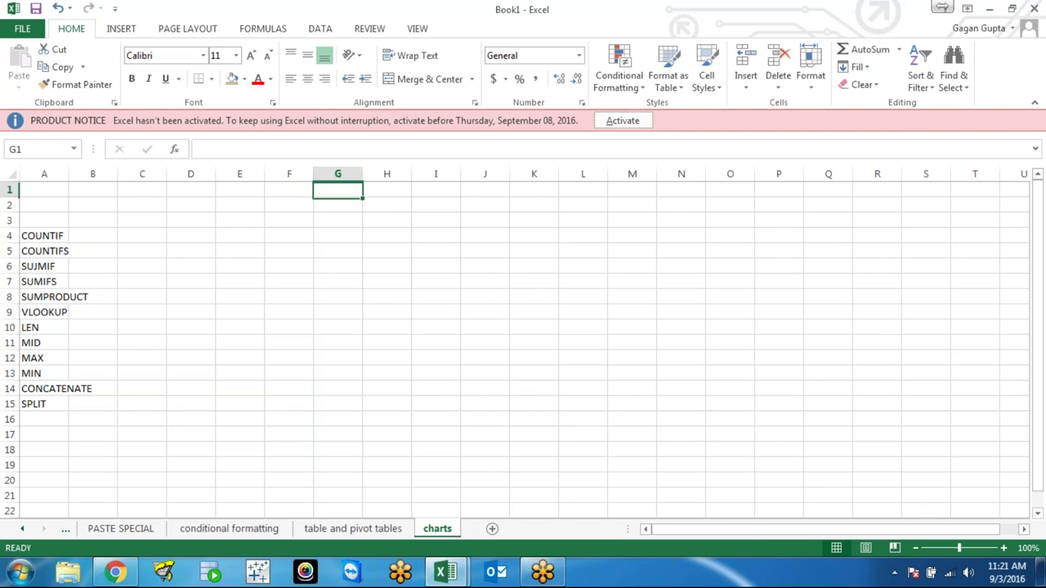
{"action": "key", "text": "Down"}
{"action": "key", "text": "Down"}
{"action": "key", "text": "Up"}
{"action": "key", "text": "Up"}
{"action": "key", "text": "Up"}
{"action": "key", "text": "Down"}
{"action": "key", "text": "Down"}
{"action": "key", "text": "Up"}
{"action": "key", "text": "Down"}
{"action": "key", "text": "Down"}
{"action": "key", "text": "Up"}
{"action": "key", "text": "Up"}
{"action": "key", "text": "Up"}
{"action": "key", "text": "Down"}
{"action": "key", "text": "Down"}
{"action": "key", "text": "Up"}
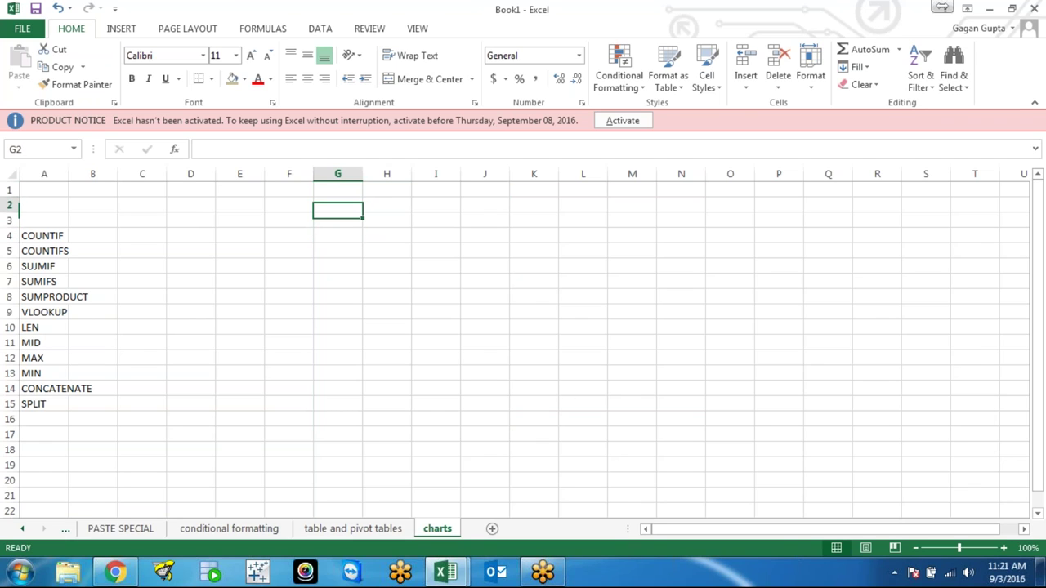
{"action": "key", "text": "Down"}
{"action": "key", "text": "Up"}
{"action": "key", "text": "Down"}
{"action": "key", "text": "Down"}
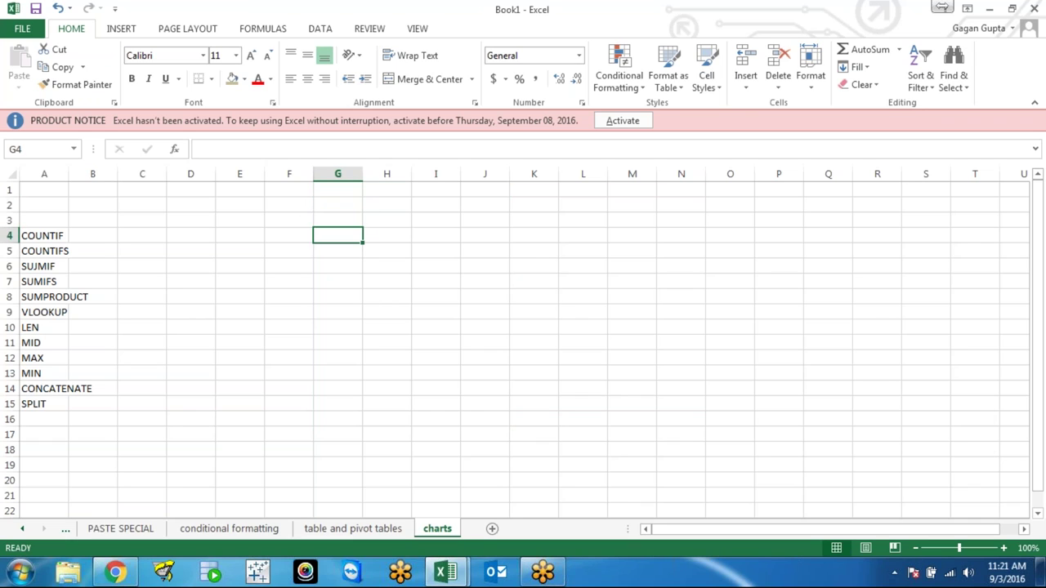
{"action": "key", "text": "Up"}
{"action": "key", "text": "Up"}
{"action": "key", "text": "Up"}
{"action": "key", "text": "Down"}
{"action": "key", "text": "Down"}
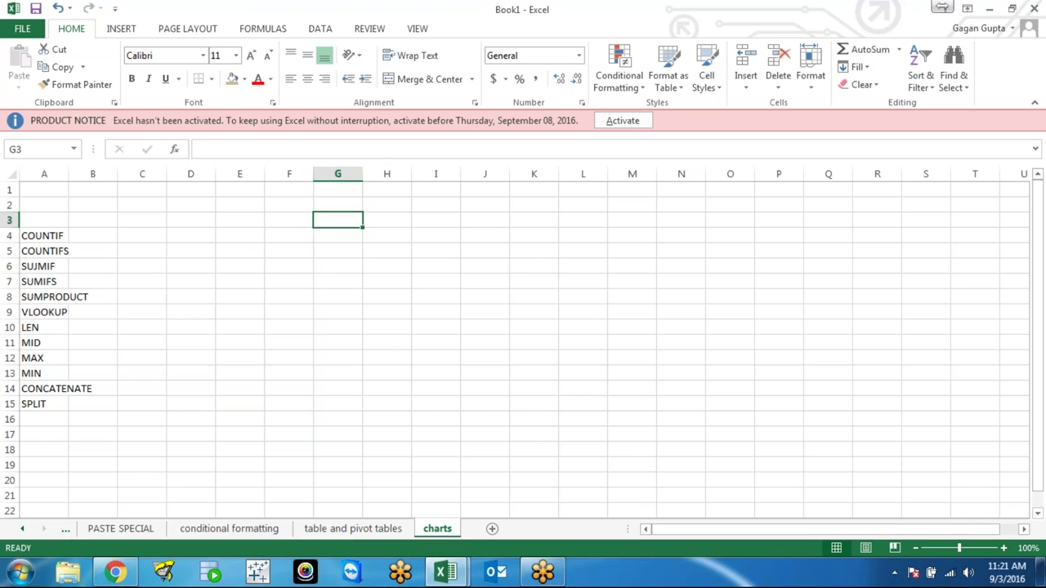
{"action": "key", "text": "Down"}
{"action": "key", "text": "Down"}
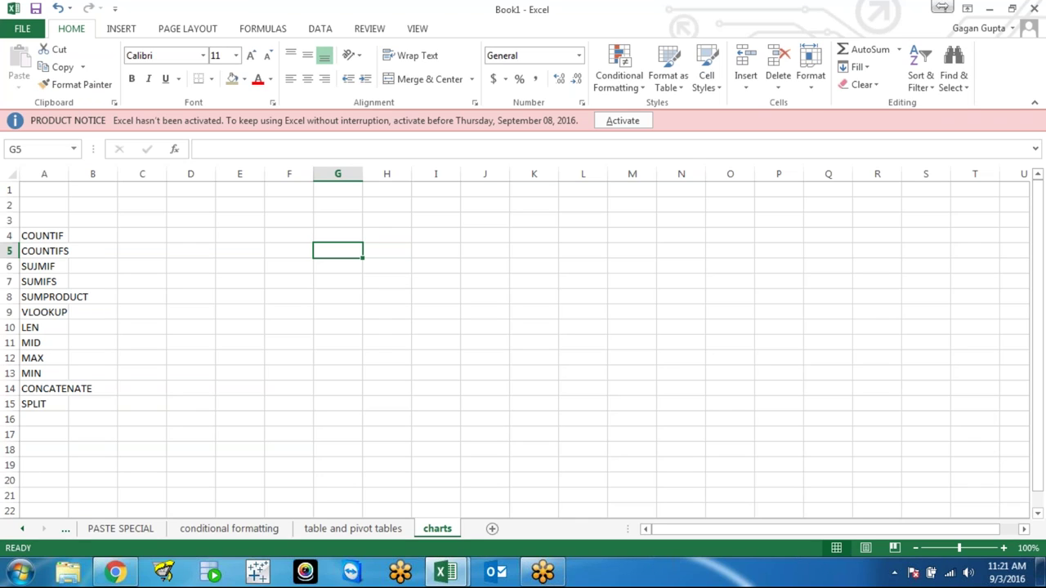
{"action": "key", "text": "Up"}
{"action": "key", "text": "Up"}
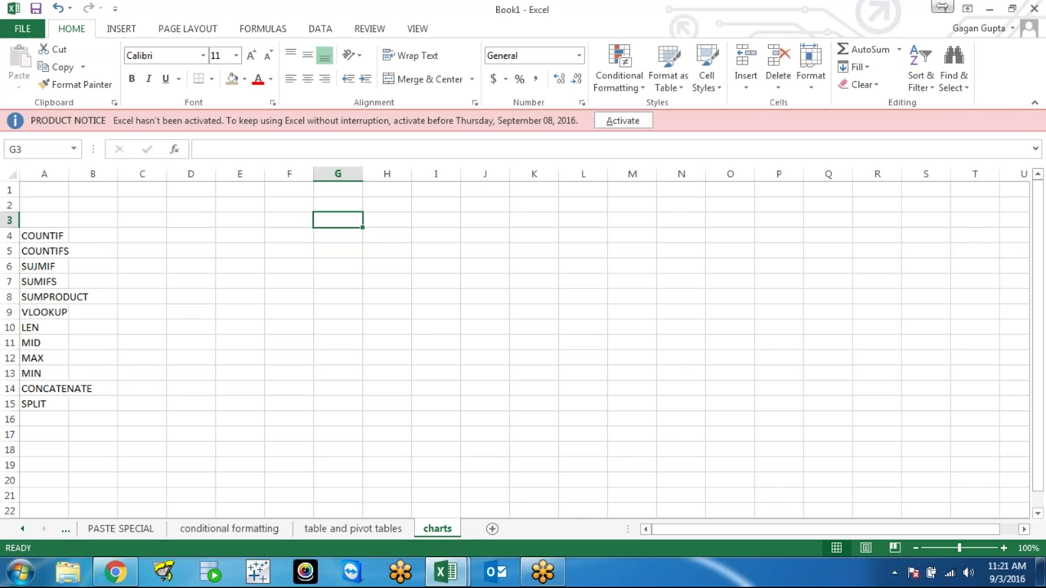
Step: Enter the QUANTITY header in G3 and quantity values such as 2, 34, 3 and 5 below it
{"action": "type", "text": "Q"}
{"action": "type", "text": "UAN"}
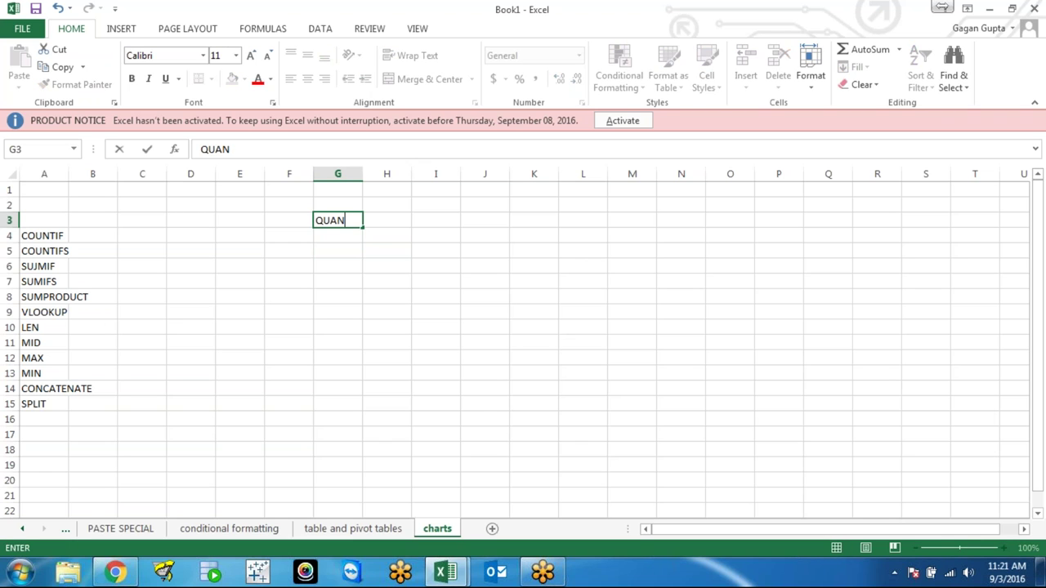
{"action": "type", "text": "TITY 1"}
{"action": "key", "text": "Return"}
{"action": "type", "text": "2"}
{"action": "key", "text": "Return"}
{"action": "type", "text": "34 4 5   3 5"}
{"action": "key", "text": "Up"}
{"action": "key", "text": "Up"}
{"action": "type", "text": "3"}
{"action": "key", "text": "Up"}
{"action": "type", "text": "5"}
{"action": "key", "text": "Down"}
{"action": "key", "text": "Up"}
{"action": "key", "text": "Up"}
{"action": "key", "text": "Up"}
{"action": "key", "text": "Up"}
{"action": "key", "text": "Up"}
{"action": "key", "text": "Up"}
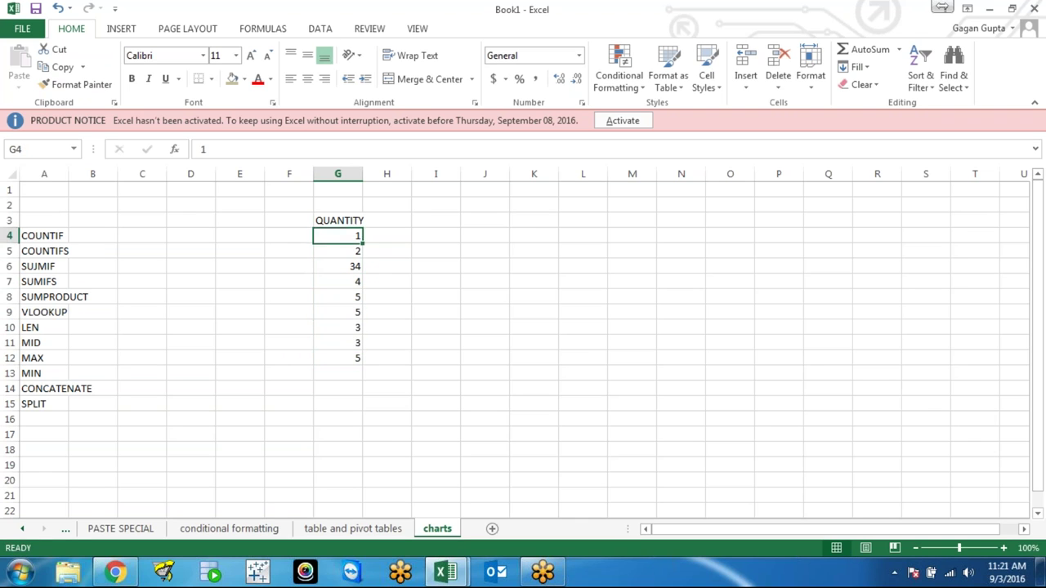
Step: Add a PRICE header in H3 and fill H4:H12 with =RANDBETWEEN(30,50)
{"action": "left_click", "coordinate": [386, 235]}
{"action": "double_click", "coordinate": [386, 220]}
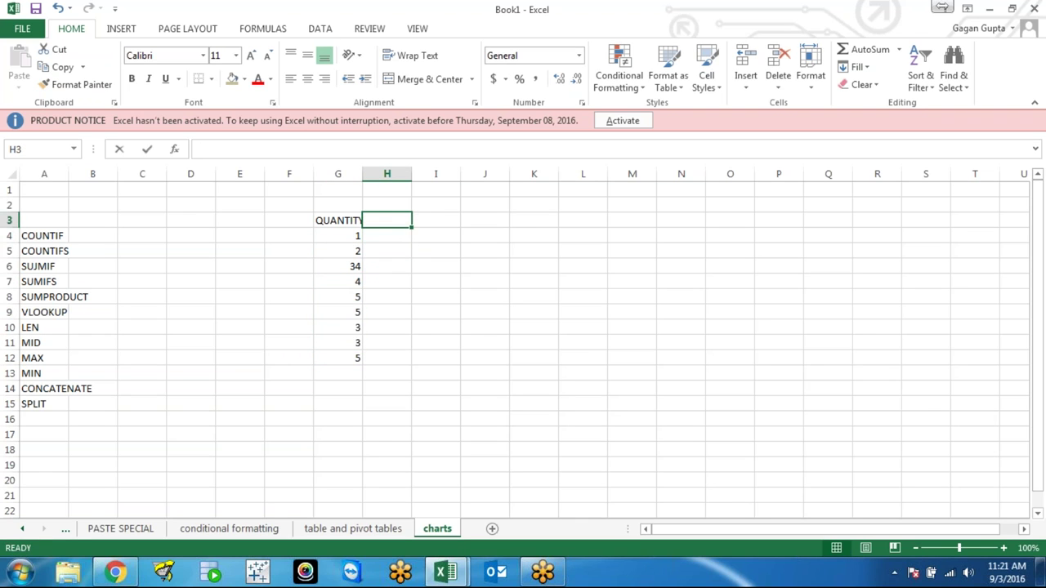
{"action": "type", "text": "PRICE"}
{"action": "key", "text": "Return"}
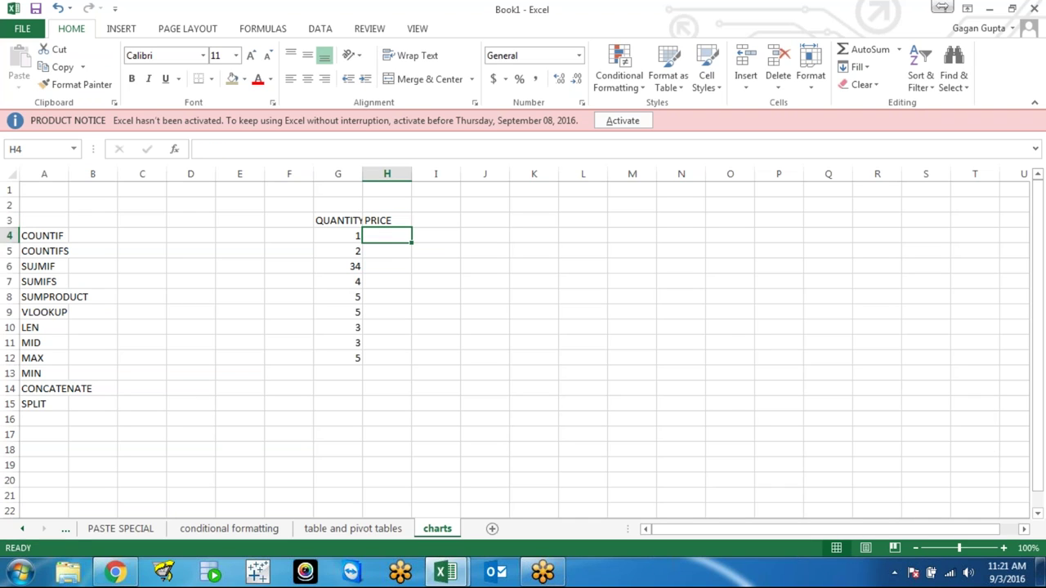
{"action": "type", "text": "=RA"}
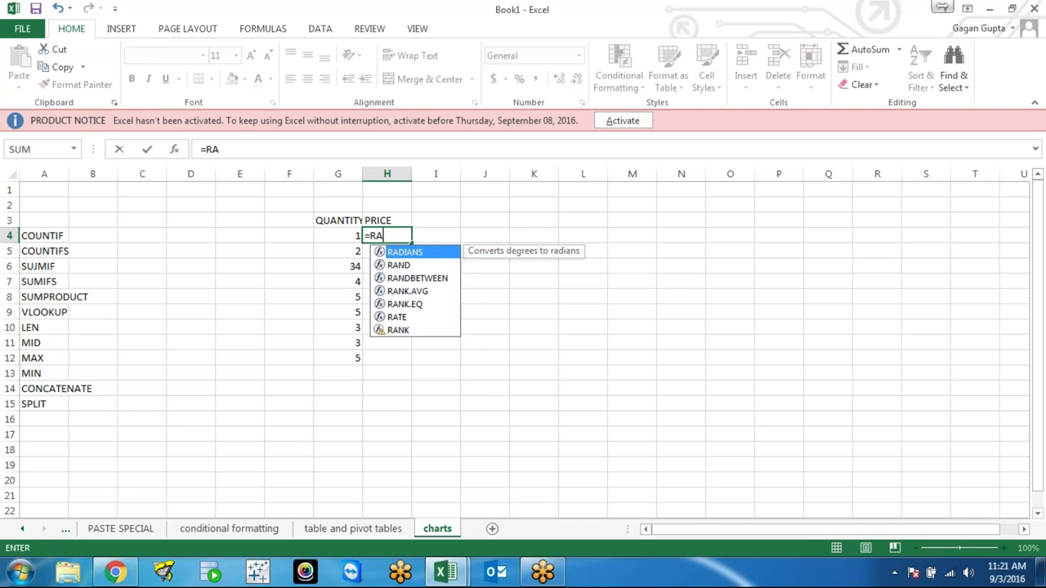
{"action": "type", "text": "N"}
{"action": "key", "text": "Down"}
{"action": "key", "text": "Tab"}
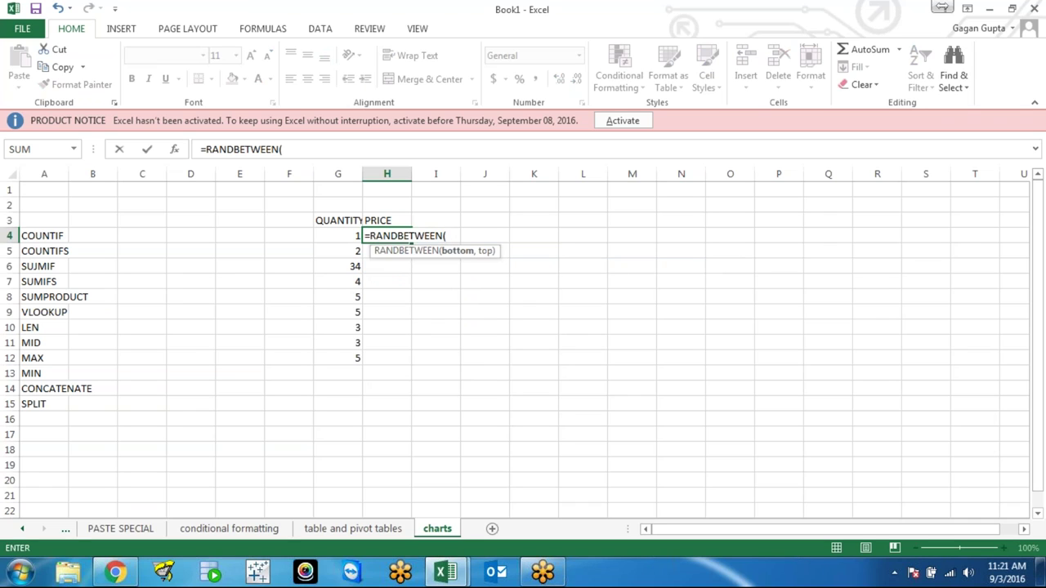
{"action": "type", "text": "30,50)"}
{"action": "key", "text": "Return"}
{"action": "key", "text": "Down"}
{"action": "key", "text": "Down"}
{"action": "key", "text": "Down"}
{"action": "key", "text": "ctrl+shift+Up"}
{"action": "key", "text": "ctrl+d"}
Step: Copy the random prices and paste them back as fixed values
{"action": "key", "text": "ctrl+Up"}
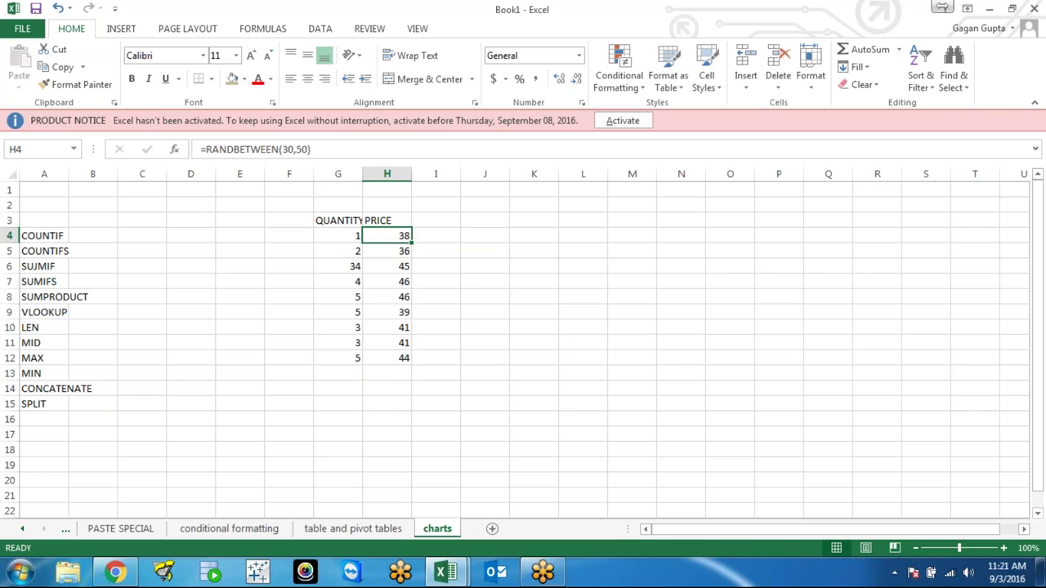
{"action": "key", "text": "ctrl+shift+Down"}
{"action": "key", "text": "ctrl+c"}
{"action": "key", "text": "ctrl+alt+v"}
{"action": "key", "text": "v"}
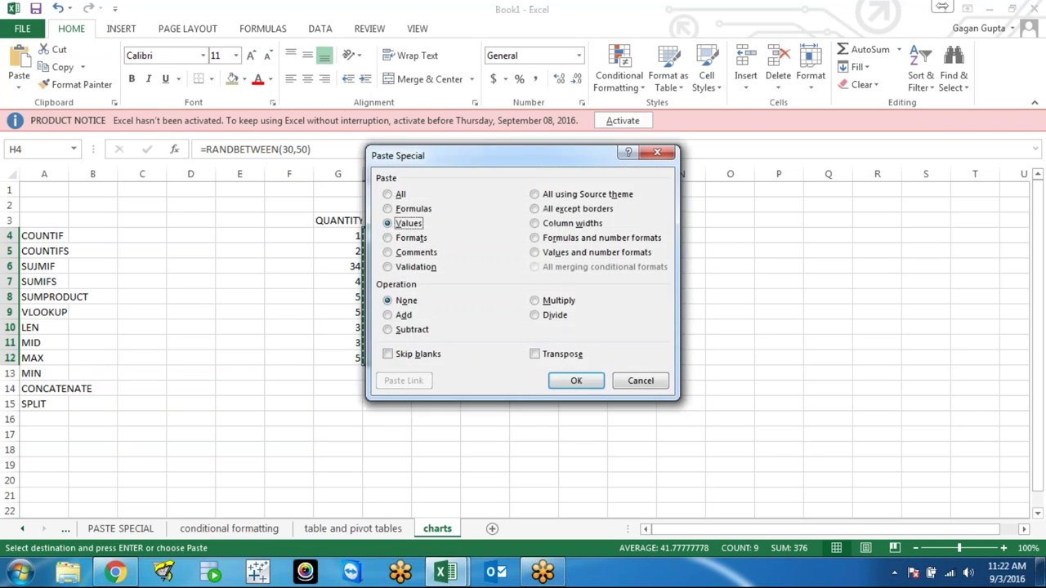
{"action": "key", "text": "Return"}
{"action": "key", "text": "Escape"}
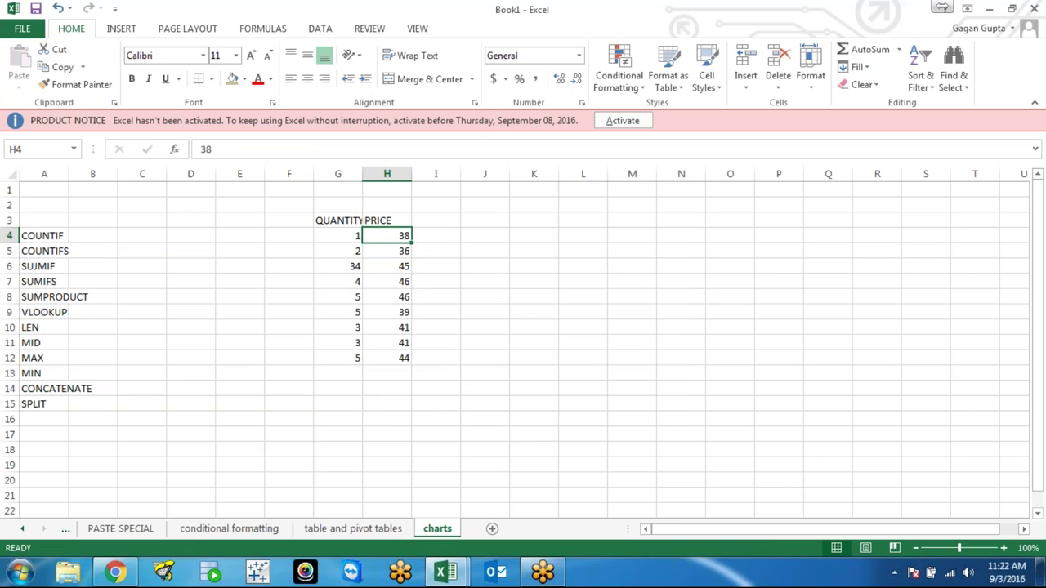
Step: Begin a formula in I4 that references the price in H4
{"action": "left_click", "coordinate": [436, 235]}
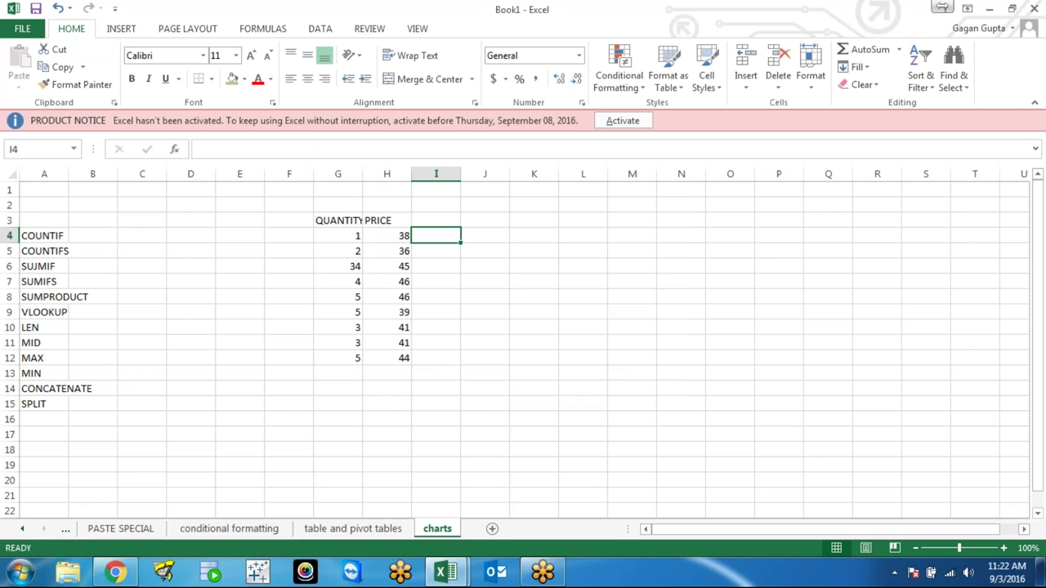
{"action": "type", "text": "="}
{"action": "key", "text": "Left"}
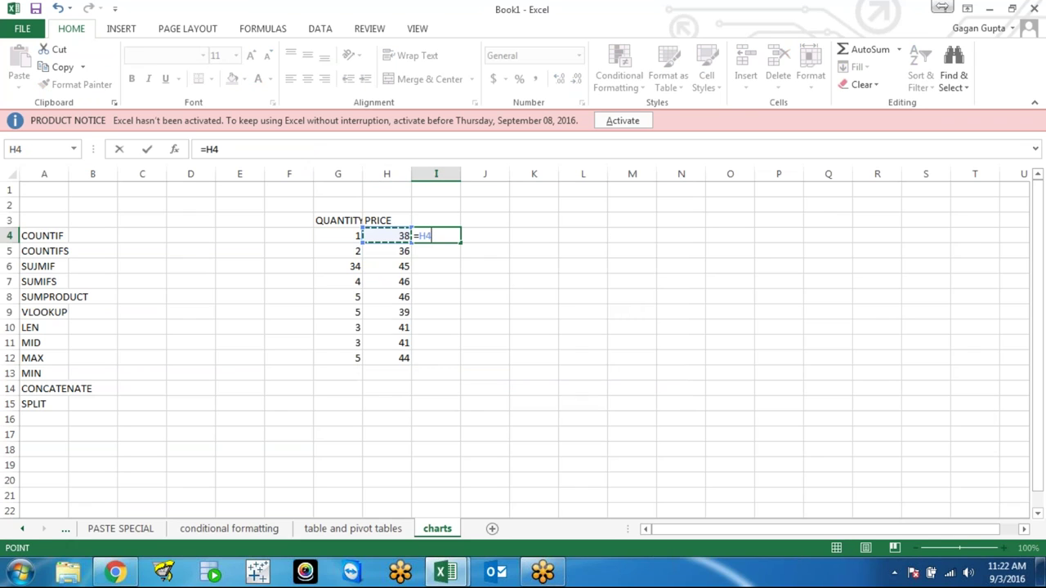
Step: Complete =H4*G4 in I4 and fill it down to I12
{"action": "type", "text": "*"}
{"action": "key", "text": "Left"}
{"action": "key", "text": "Left"}
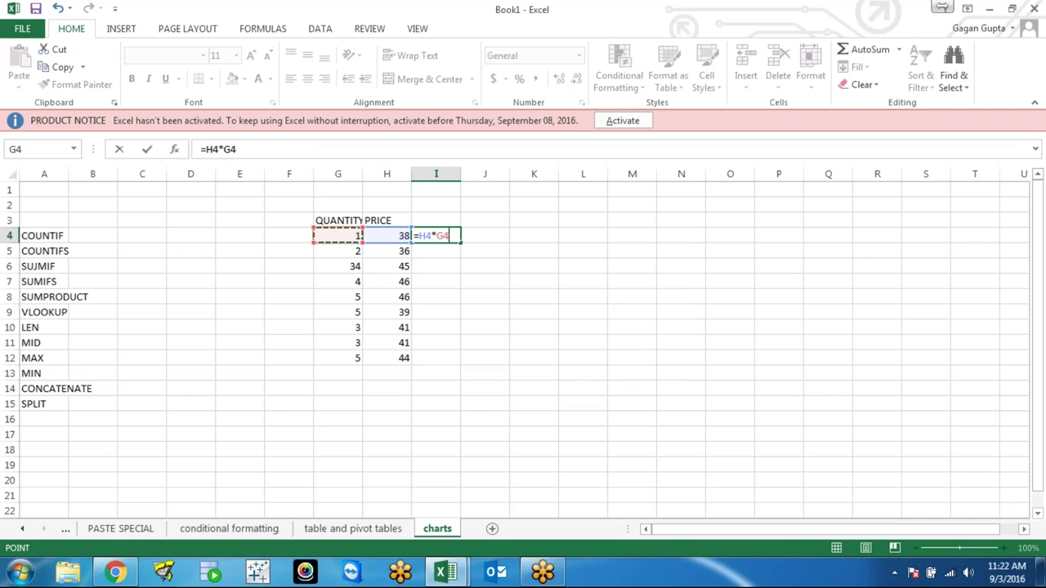
{"action": "key", "text": "Return"}
{"action": "key", "text": "Left"}
{"action": "key", "text": "ctrl+Down"}
{"action": "key", "text": "Right"}
{"action": "key", "text": "ctrl+shift+Up"}
{"action": "key", "text": "ctrl+d"}
Step: Total the row amounts with AutoSum in I13, giving 2715
{"action": "key", "text": "Down"}
{"action": "key", "text": "Up"}
{"action": "key", "text": "Up"}
{"action": "key", "text": "Up"}
{"action": "key", "text": "Up"}
{"action": "key", "text": "Up"}
{"action": "key", "text": "Up"}
{"action": "key", "text": "Up"}
{"action": "key", "text": "Up"}
{"action": "key", "text": "Down"}
{"action": "key", "text": "Down"}
{"action": "key", "text": "Down"}
{"action": "key", "text": "Down"}
{"action": "key", "text": "Down"}
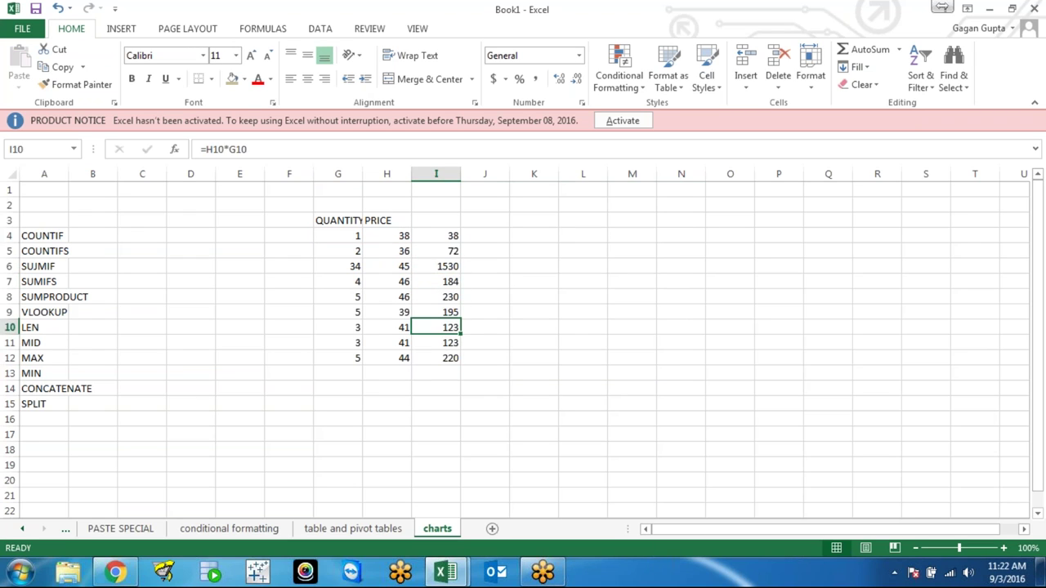
{"action": "key", "text": "Down"}
{"action": "key", "text": "Down"}
{"action": "key", "text": "Down"}
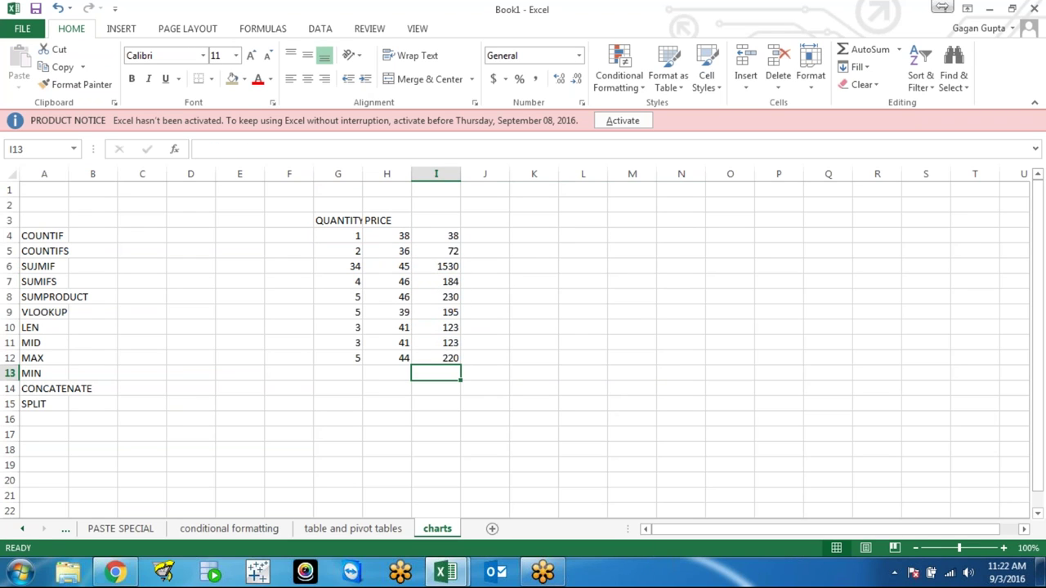
{"action": "key", "text": "alt+equal"}
{"action": "key", "text": "Return"}
Step: Review the quantity, price and row total cells, ending below the grand total
{"action": "key", "text": "Up"}
{"action": "key", "text": "Up"}
{"action": "key", "text": "Up"}
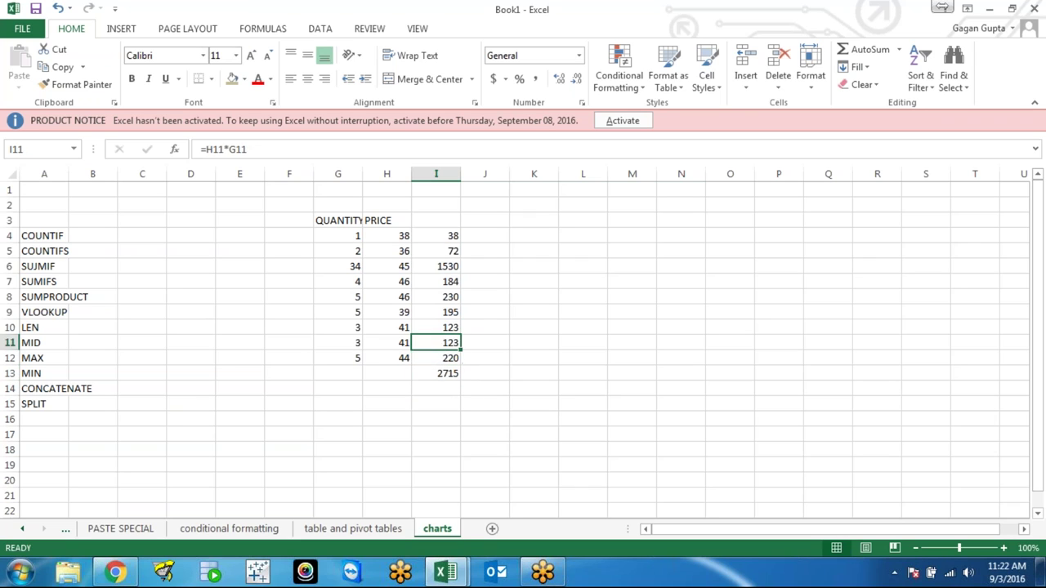
{"action": "key", "text": "Up"}
{"action": "key", "text": "Left"}
{"action": "key", "text": "Left"}
{"action": "key", "text": "Up"}
{"action": "key", "text": "Up"}
{"action": "key", "text": "Up"}
{"action": "key", "text": "Up"}
{"action": "key", "text": "Down"}
{"action": "key", "text": "Down"}
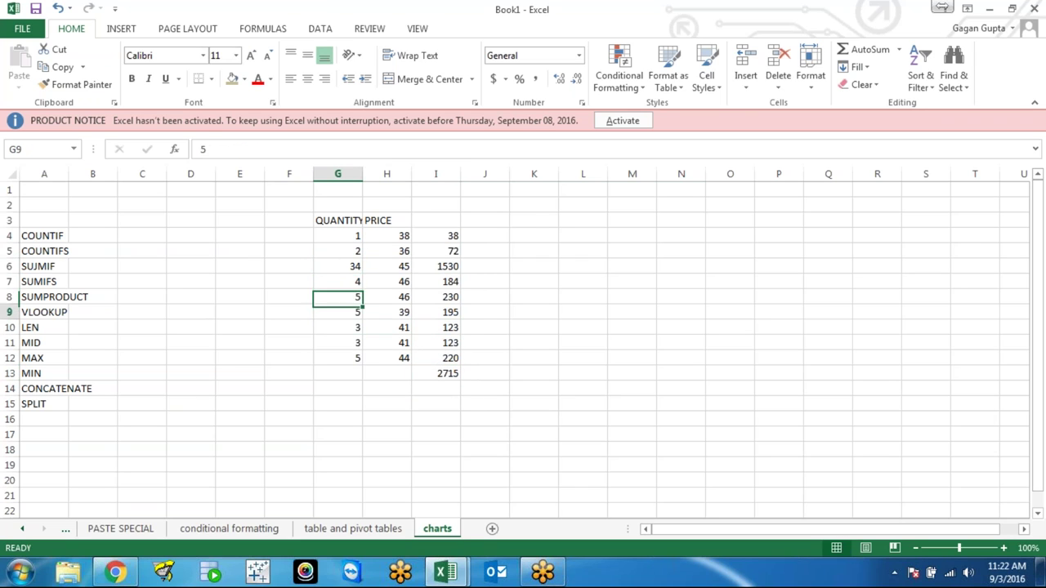
{"action": "key", "text": "Down"}
{"action": "key", "text": "Down"}
{"action": "key", "text": "Right"}
{"action": "key", "text": "Up"}
{"action": "key", "text": "Up"}
{"action": "key", "text": "Up"}
{"action": "key", "text": "Up"}
{"action": "key", "text": "Up"}
{"action": "key", "text": "Up"}
{"action": "key", "text": "Right"}
{"action": "key", "text": "Down"}
{"action": "key", "text": "Down"}
{"action": "key", "text": "Down"}
{"action": "key", "text": "Down"}
{"action": "key", "text": "Down"}
{"action": "key", "text": "Down"}
{"action": "key", "text": "Down"}
{"action": "key", "text": "Down"}
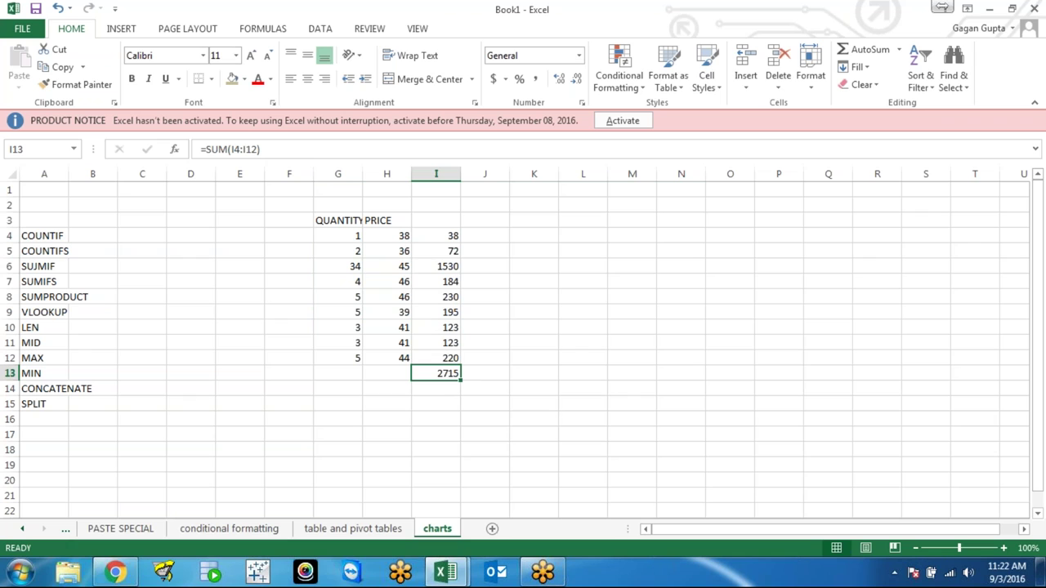
{"action": "key", "text": "Down"}
{"action": "key", "text": "Down"}
{"action": "key", "text": "Down"}
{"action": "key", "text": "Left"}
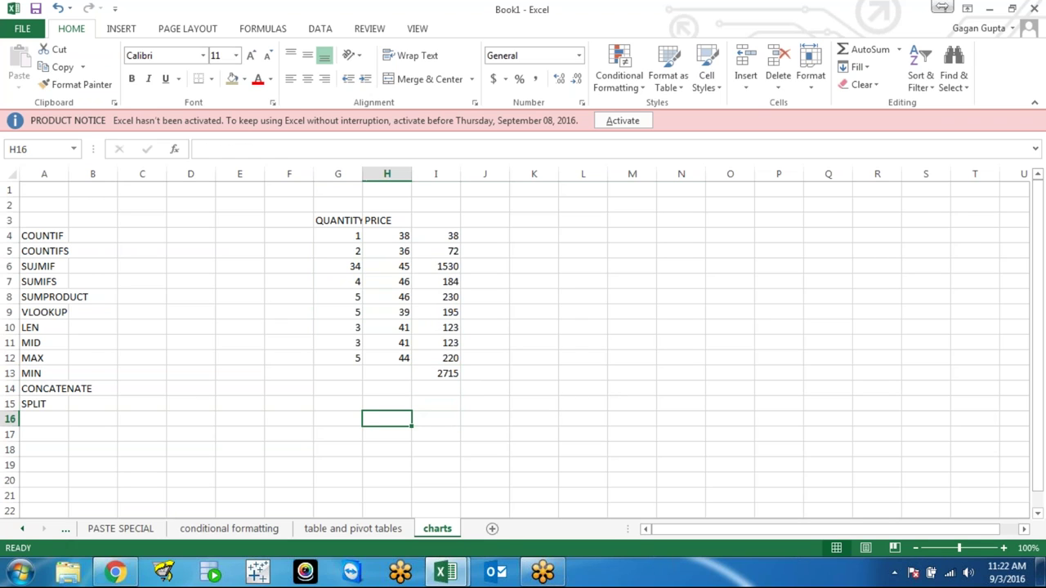
Step: Enter =SUMPRODUCT($G$4:$G$12,$H$4:$H$12) in H16 to confirm the 2715 total
{"action": "type", "text": "=SUM"}
{"action": "key", "text": "Down"}
{"action": "key", "text": "Down"}
{"action": "key", "text": "Down"}
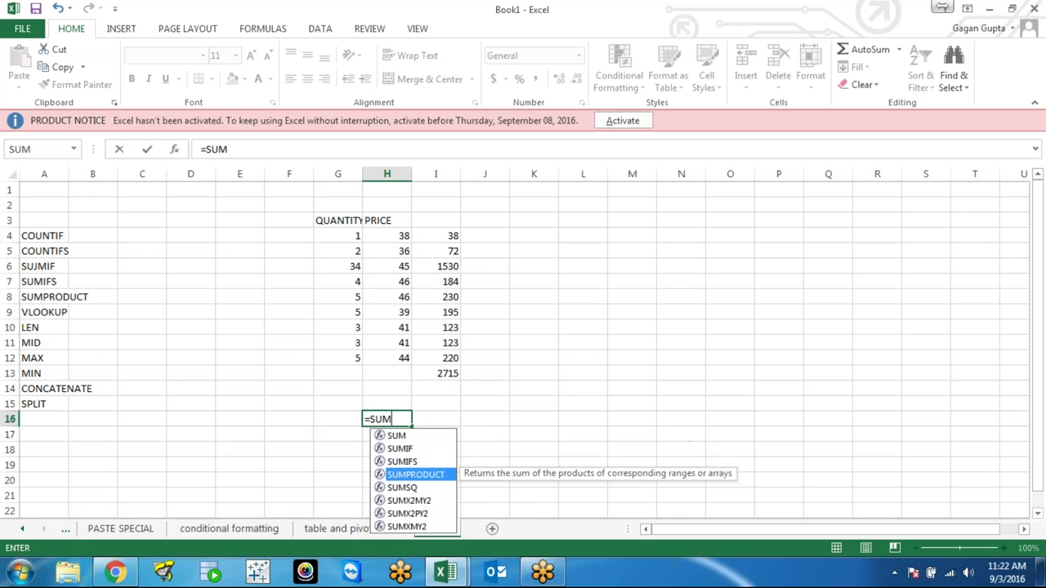
{"action": "key", "text": "Tab"}
{"action": "key", "text": "Up"}
{"action": "key", "text": "Up"}
{"action": "key", "text": "Up"}
{"action": "key", "text": "Left"}
{"action": "key", "text": "Up"}
{"action": "key", "text": "ctrl+shift+Up"}
{"action": "key", "text": "shift+Down"}
{"action": "key", "text": "F4"}
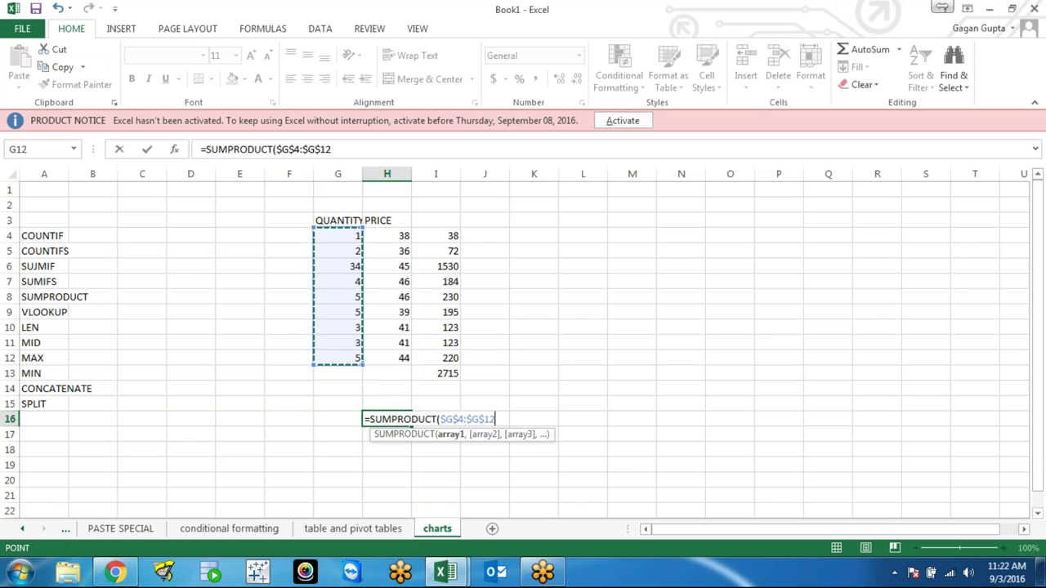
{"action": "type", "text": ","}
{"action": "key", "text": "Up"}
{"action": "key", "text": "Up"}
{"action": "key", "text": "Up"}
{"action": "key", "text": "Up"}
{"action": "key", "text": "ctrl+shift+Up"}
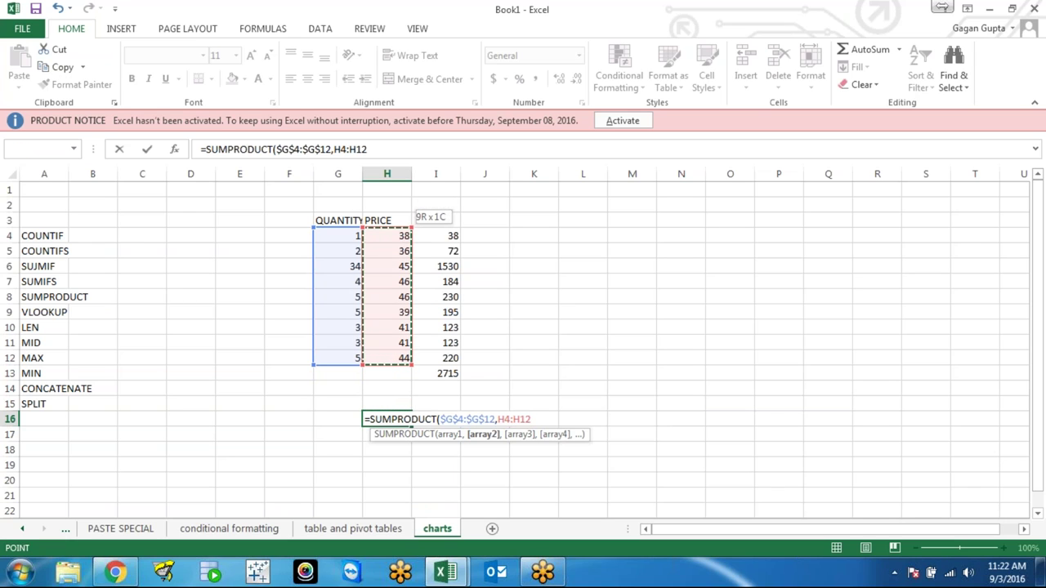
{"action": "key", "text": "F4"}
{"action": "key", "text": "ctrl+Return"}
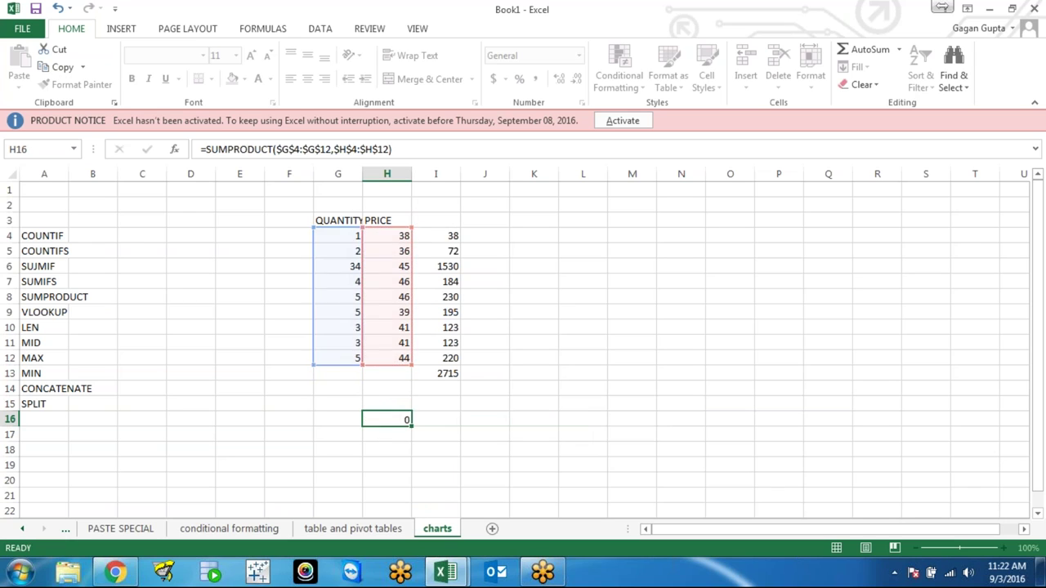
Step: Delete the SUMPRODUCT check and clear the row totals in column I
{"action": "key", "text": "Down"}
{"action": "key", "text": "Up"}
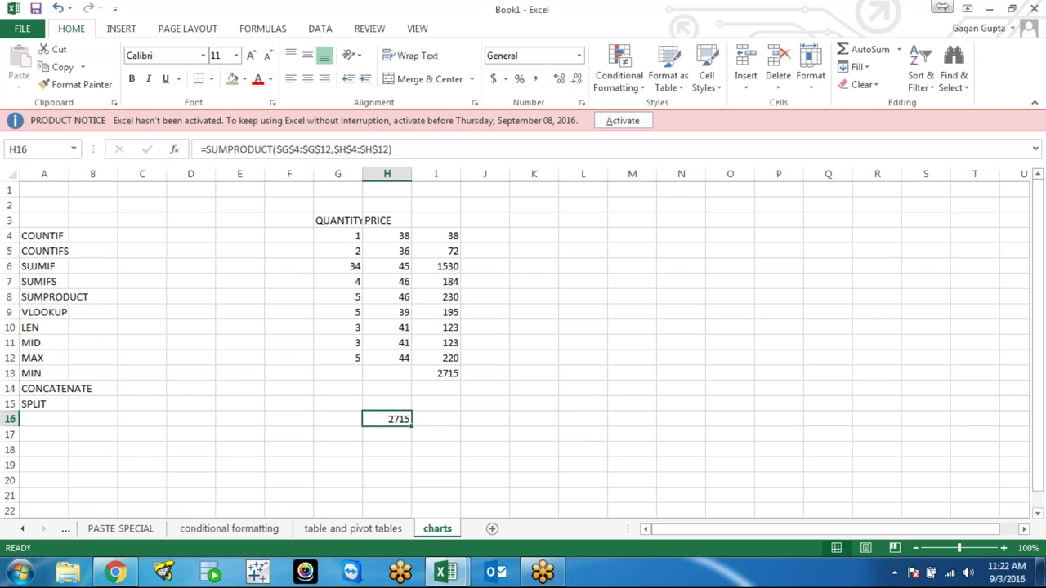
{"action": "key", "text": "Delete"}
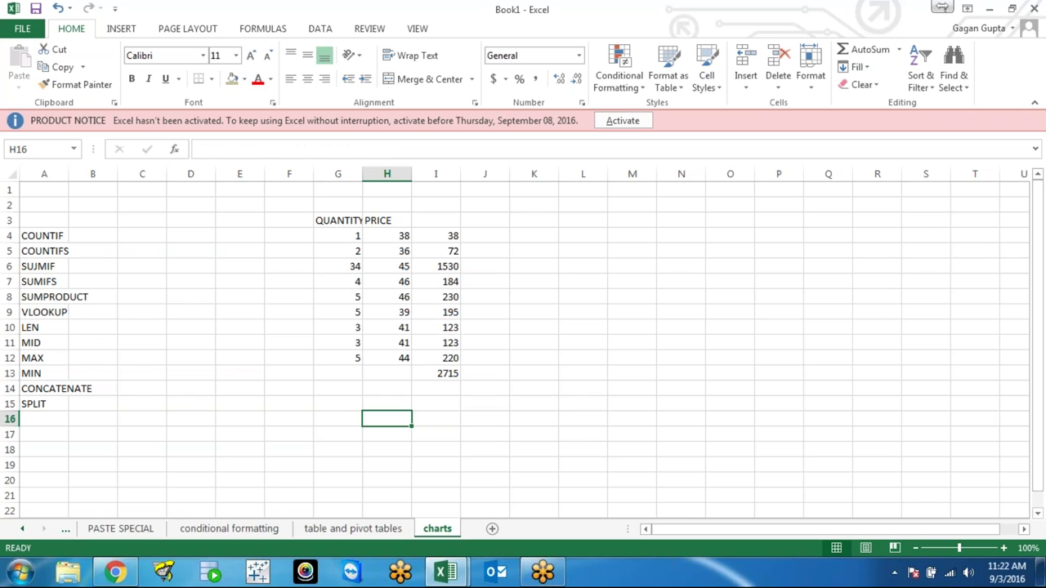
{"action": "key", "text": "Up"}
{"action": "key", "text": "Up"}
{"action": "key", "text": "Up"}
{"action": "key", "text": "Up"}
{"action": "key", "text": "Up"}
{"action": "key", "text": "Right"}
{"action": "key", "text": "Down"}
{"action": "key", "text": "Up"}
{"action": "key", "text": "Up"}
{"action": "key", "text": "Up"}
Step: Clear the QUANTITY and PRICE figures in G3:H12
{"action": "key", "text": "Up"}
{"action": "key", "text": "ctrl+shift+Down"}
{"action": "key", "text": "Delete"}
{"action": "key", "text": "ctrl+shift+Up"}
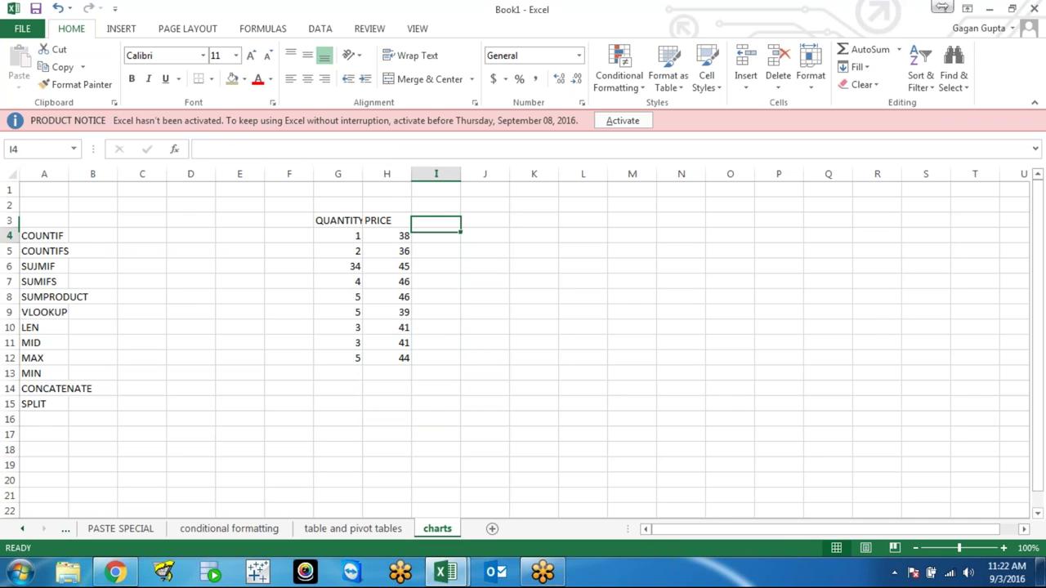
{"action": "key", "text": "Left"}
{"action": "key", "text": "Left"}
{"action": "key", "text": "Up"}
{"action": "key", "text": "shift+Right"}
{"action": "key", "text": "shift+Down"}
{"action": "key", "text": "shift+Down"}
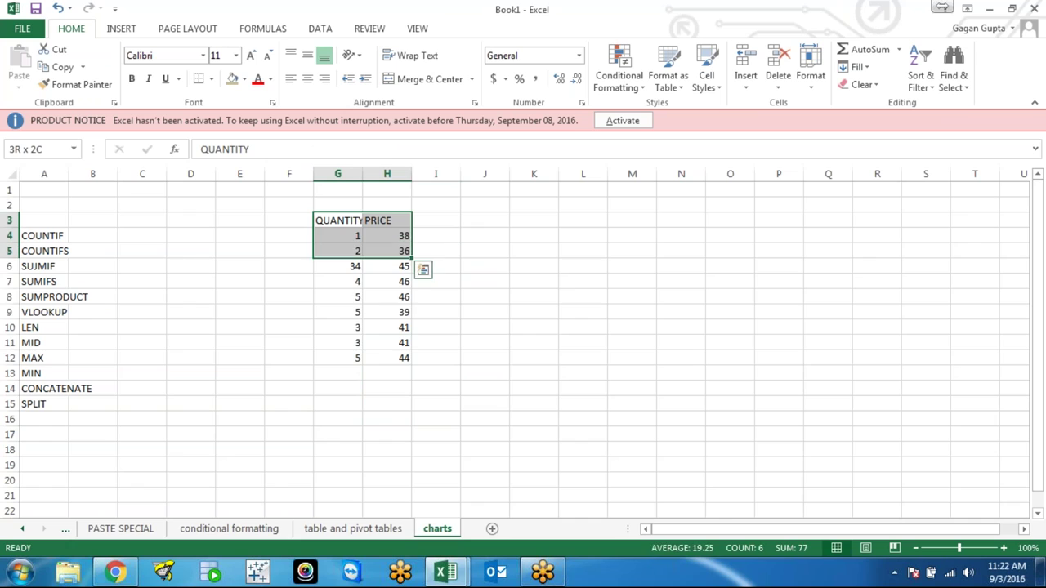
{"action": "key", "text": "shift+Down"}
{"action": "key", "text": "shift+Down"}
{"action": "key", "text": "shift+Down"}
{"action": "key", "text": "Delete"}
{"action": "key", "text": "Up"}
{"action": "key", "text": "Down"}
{"action": "key", "text": "Up"}
{"action": "key", "text": "Down"}
{"action": "key", "text": "Down"}
{"action": "key", "text": "Up"}
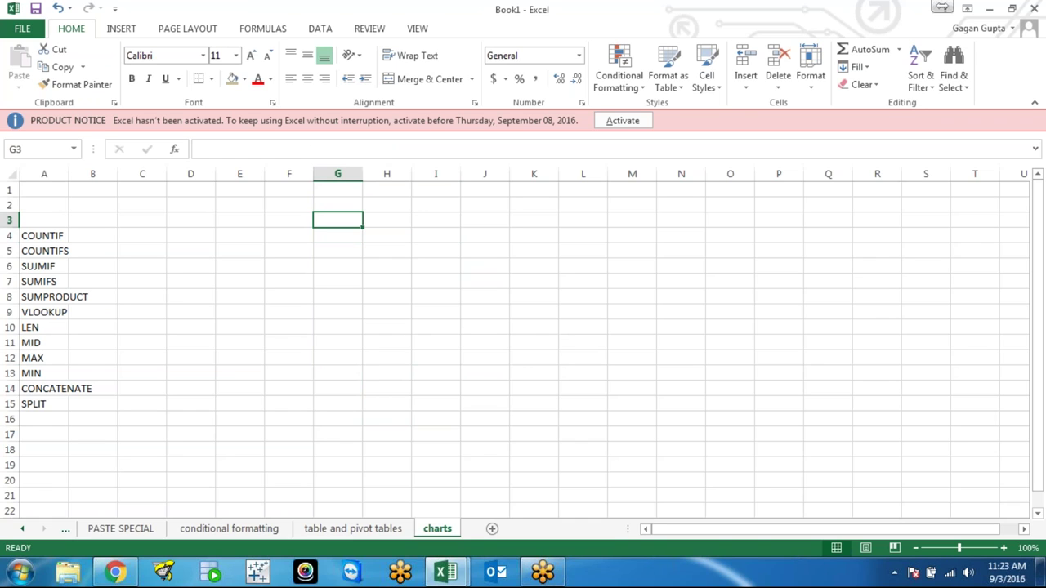
Step: Type the letters A, B and C into I2:I4
{"action": "key", "text": "Up"}
{"action": "key", "text": "Right"}
{"action": "key", "text": "Right"}
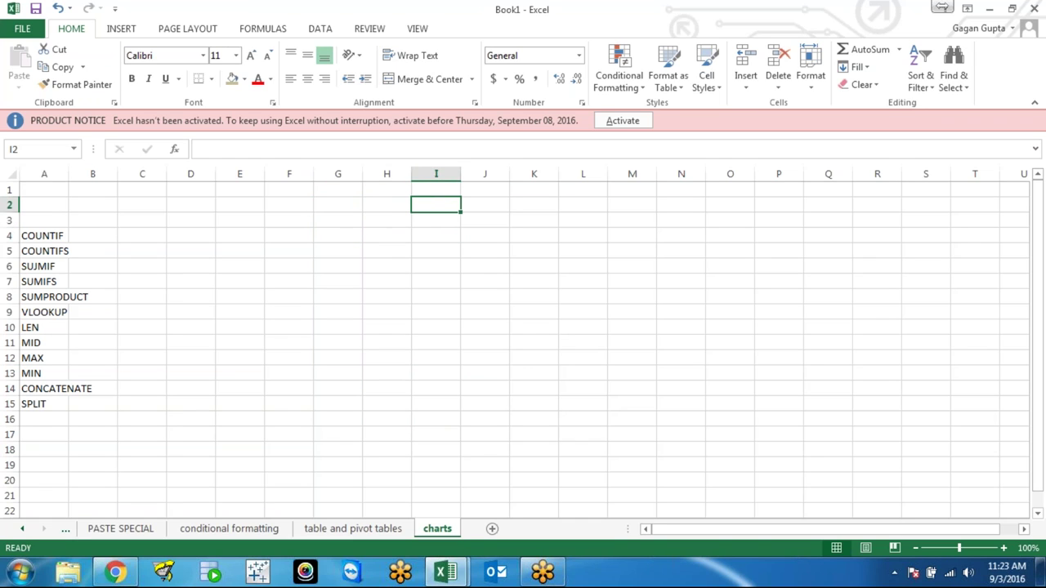
{"action": "type", "text": "A"}
{"action": "key", "text": "Return"}
{"action": "type", "text": "B"}
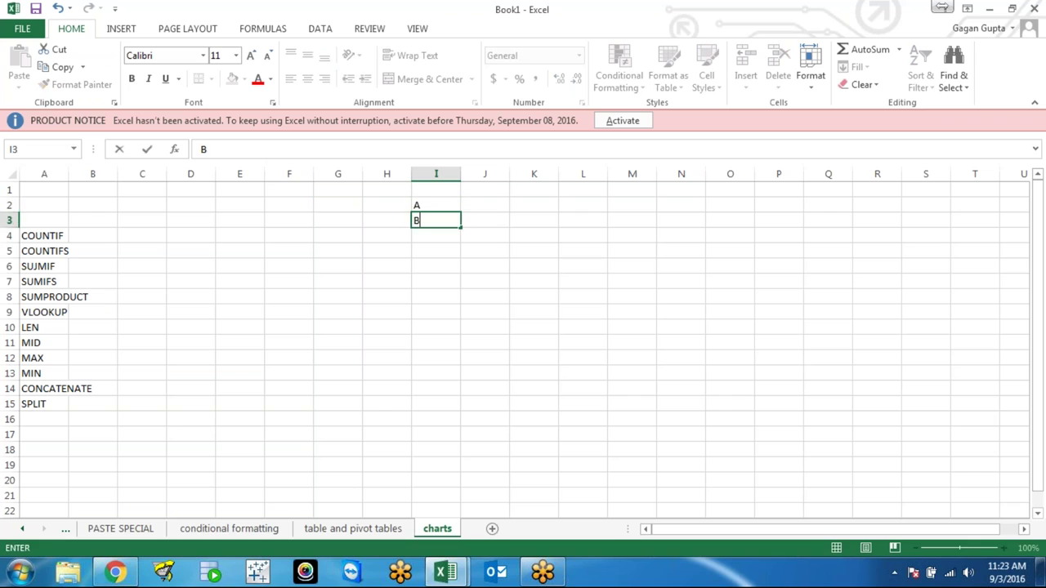
{"action": "key", "text": "Return"}
{"action": "type", "text": "C"}
{"action": "key", "text": "Return"}
Step: Copy the A, B, C block and paste it repeatedly down to I13
{"action": "key", "text": "Up"}
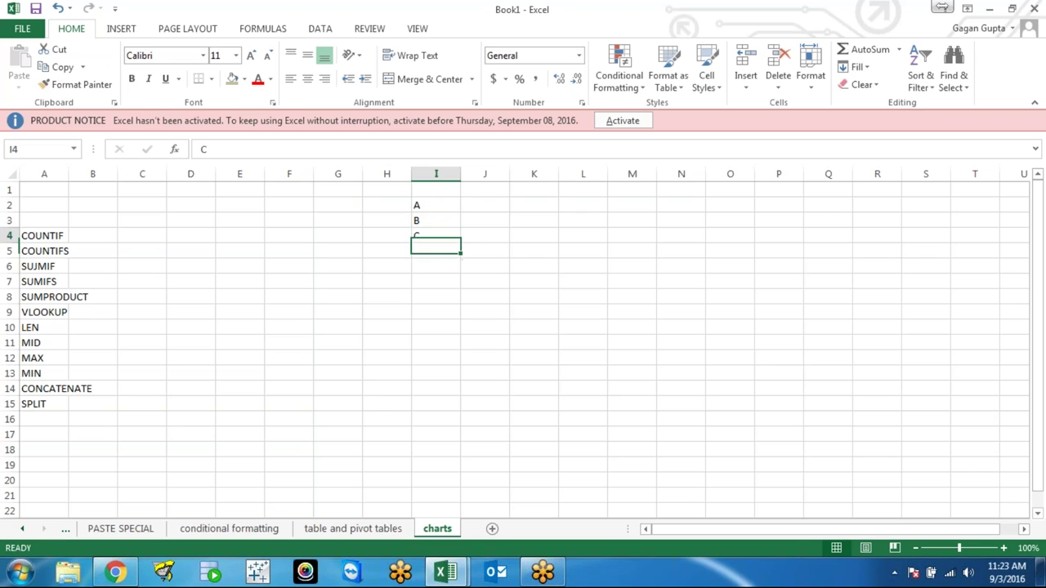
{"action": "key", "text": "Up"}
{"action": "key", "text": "Up"}
{"action": "key", "text": "shift+Down"}
{"action": "key", "text": "shift+Down"}
{"action": "key", "text": "ctrl+c"}
{"action": "key", "text": "Down"}
{"action": "key", "text": "Down"}
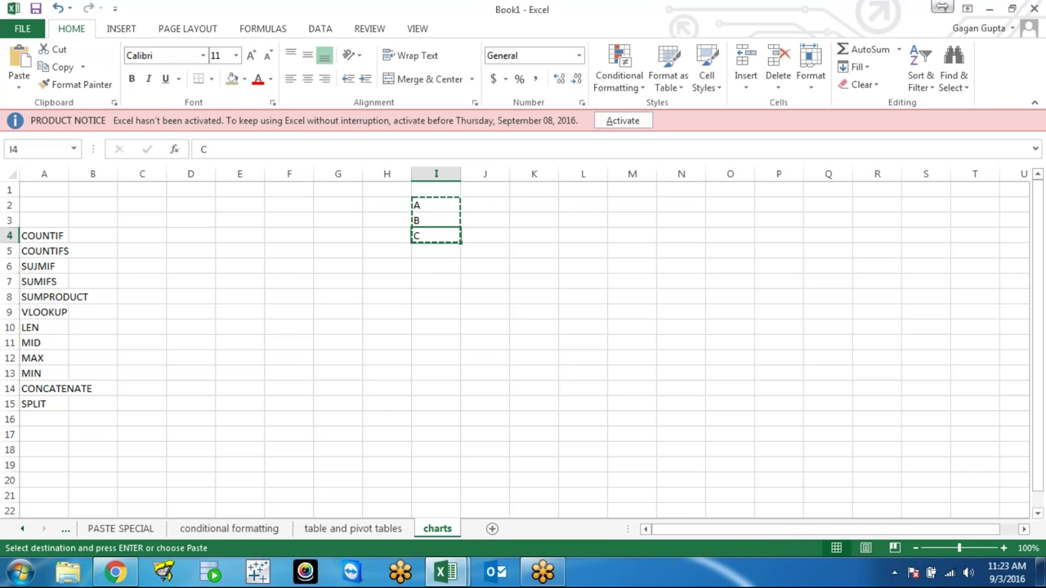
{"action": "key", "text": "Down"}
{"action": "key", "text": "ctrl+v"}
{"action": "key", "text": "Down"}
{"action": "key", "text": "Down"}
{"action": "key", "text": "Down"}
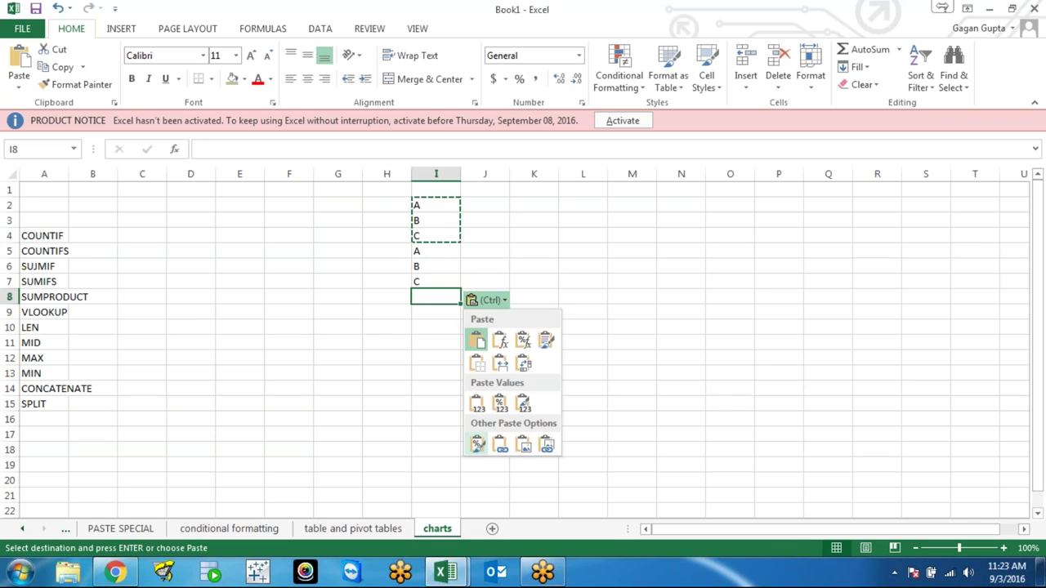
{"action": "key", "text": "ctrl+v"}
{"action": "key", "text": "Down"}
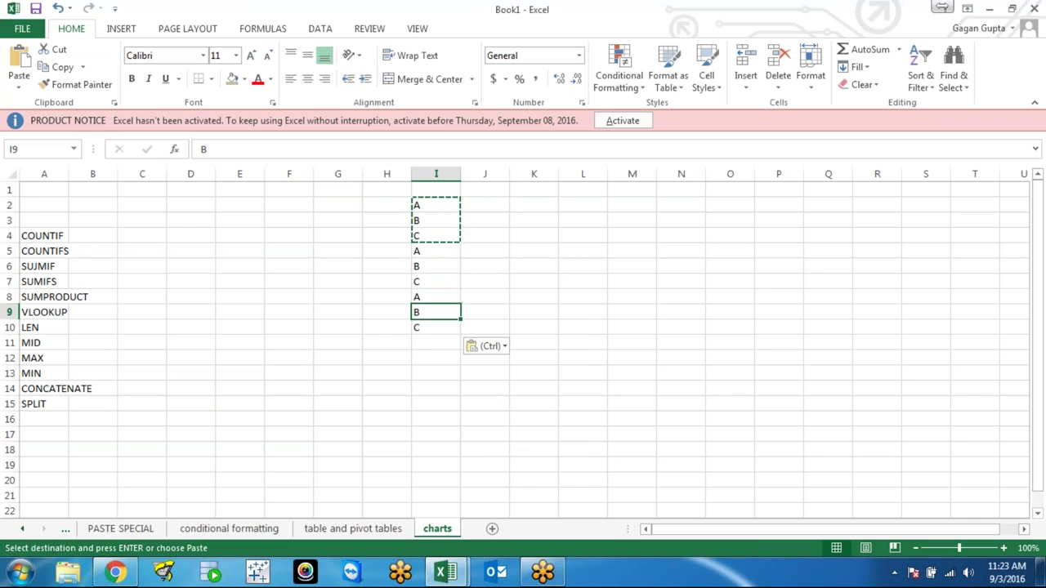
{"action": "key", "text": "Down"}
{"action": "key", "text": "Down"}
{"action": "key", "text": "ctrl+v"}
{"action": "key", "text": "Down"}
{"action": "key", "text": "ctrl+Up"}
Step: Enter =RANDBETWEEN(1,100) in J2
{"action": "key", "text": "Down"}
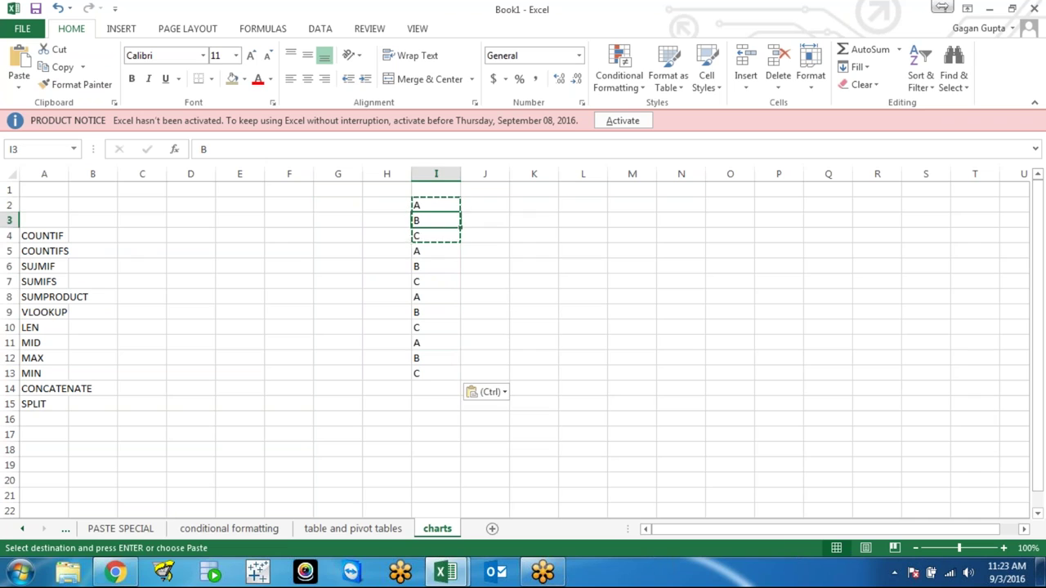
{"action": "key", "text": "Escape"}
{"action": "key", "text": "Right"}
{"action": "key", "text": "Up"}
{"action": "type", "text": "=RAN"}
{"action": "key", "text": "Down"}
{"action": "key", "text": "Tab"}
{"action": "type", "text": "1"}
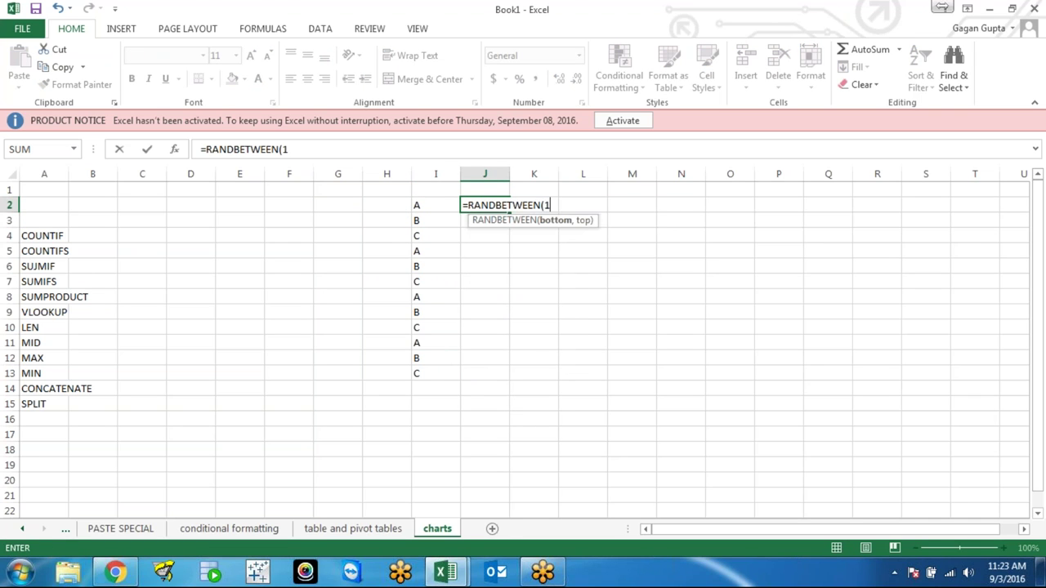
{"action": "type", "text": ",100)"}
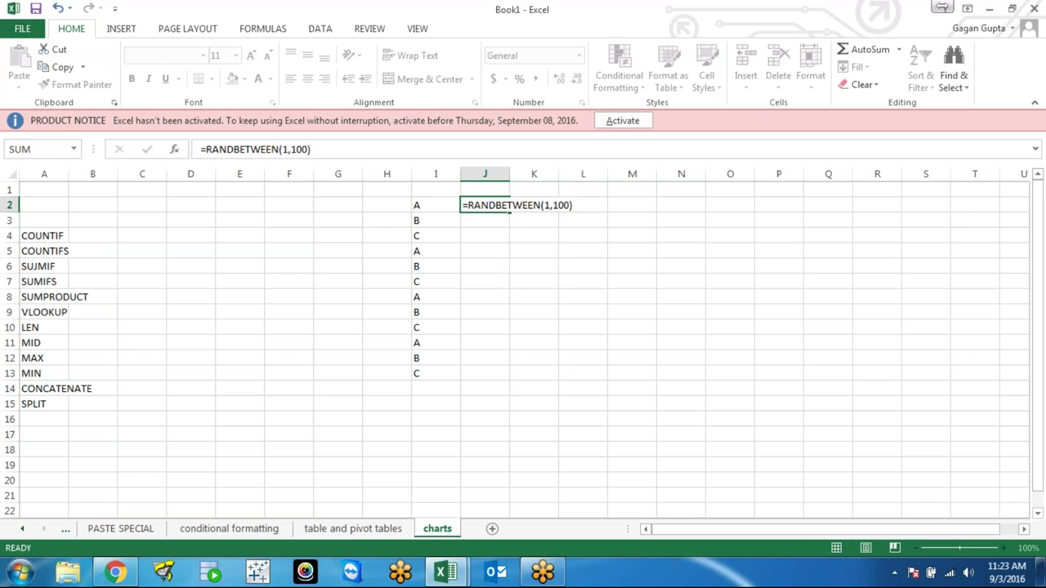
{"action": "key", "text": "Return"}
Step: Fill the RANDBETWEEN formula down from J2 to J13
{"action": "key", "text": "Left"}
{"action": "key", "text": "ctrl+Down"}
{"action": "key", "text": "Right"}
{"action": "key", "text": "ctrl+shift+Up"}
{"action": "key", "text": "ctrl+d"}
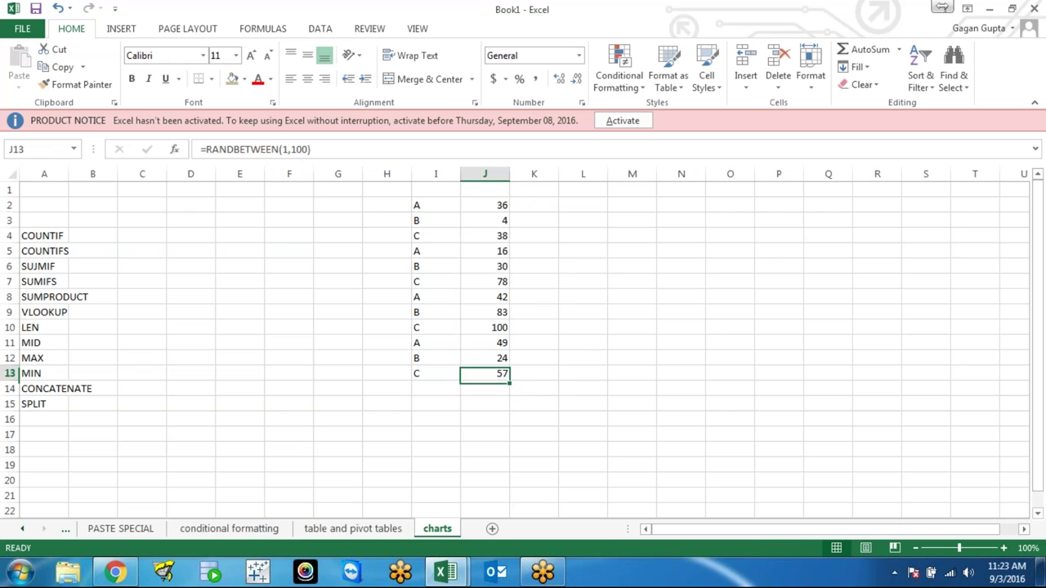
Step: Fix the random numbers in J2:J13 as values with Paste Special > Values
{"action": "key", "text": "ctrl+Up"}
{"action": "key", "text": "ctrl+shift+Down"}
{"action": "key", "text": "ctrl+c"}
{"action": "type", "text": "e"}
{"action": "key", "text": "Escape"}
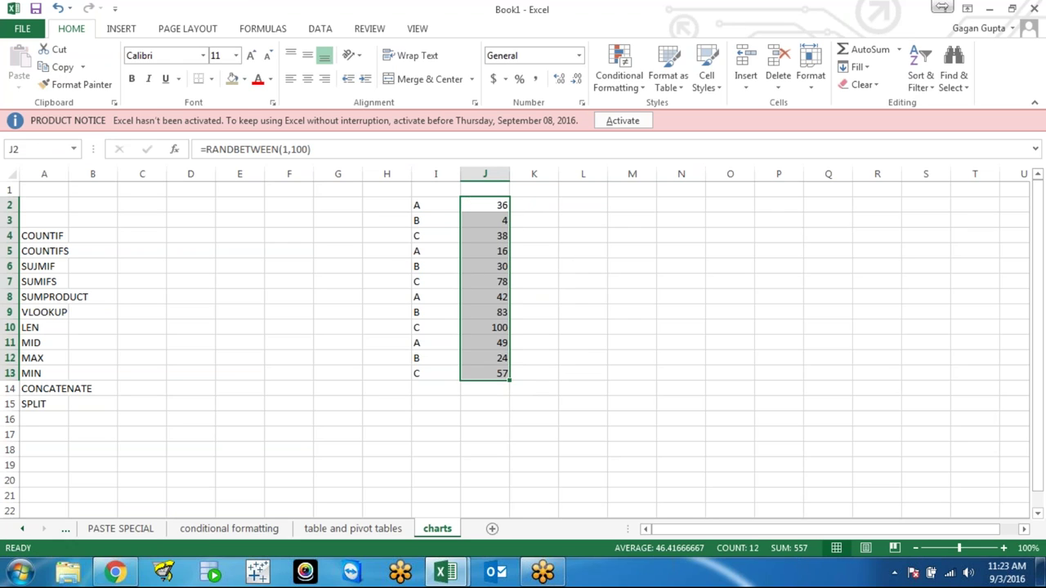
{"action": "key", "text": "F2"}
{"action": "key", "text": "Escape"}
{"action": "type", "text": "v"}
{"action": "key", "text": "Escape"}
{"action": "key", "text": "ctrl+c"}
{"action": "key", "text": "alt+e"}
{"action": "key", "text": "s"}
{"action": "key", "text": "v"}
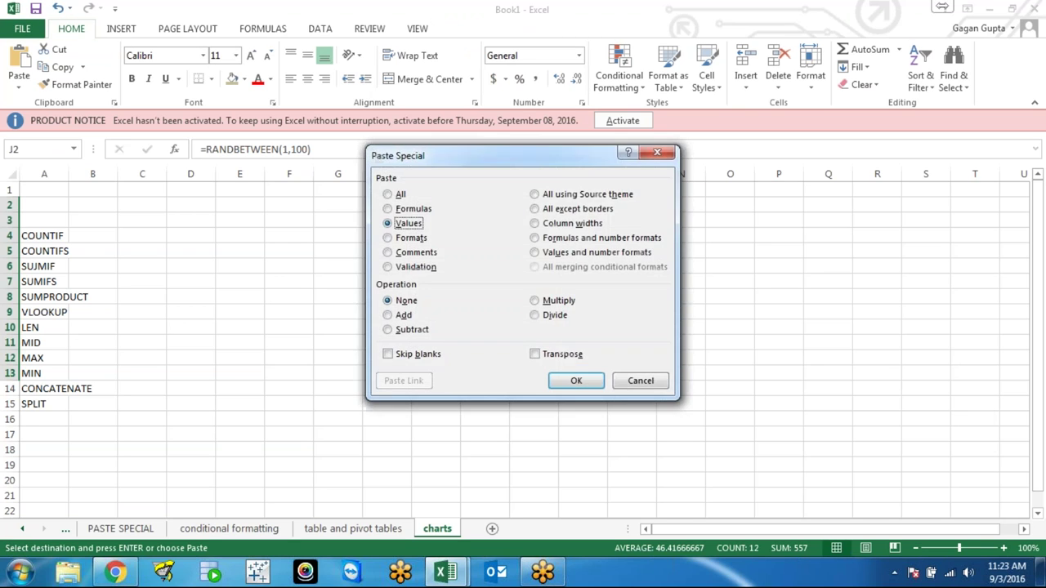
{"action": "key", "text": "Return"}
{"action": "key", "text": "Down"}
{"action": "key", "text": "Down"}
{"action": "key", "text": "Down"}
{"action": "key", "text": "Down"}
{"action": "key", "text": "Down"}
{"action": "key", "text": "Down"}
{"action": "key", "text": "Down"}
{"action": "key", "text": "Left"}
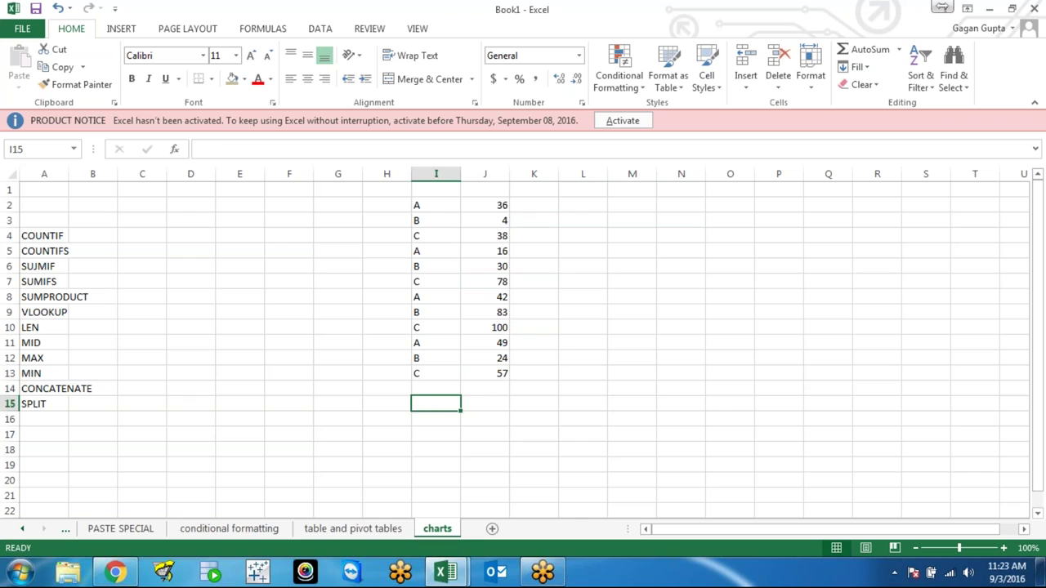
{"action": "type", "text": "=sum"}
{"action": "key", "text": "Down"}
{"action": "key", "text": "Down"}
{"action": "key", "text": "Down"}
{"action": "key", "text": "Tab"}
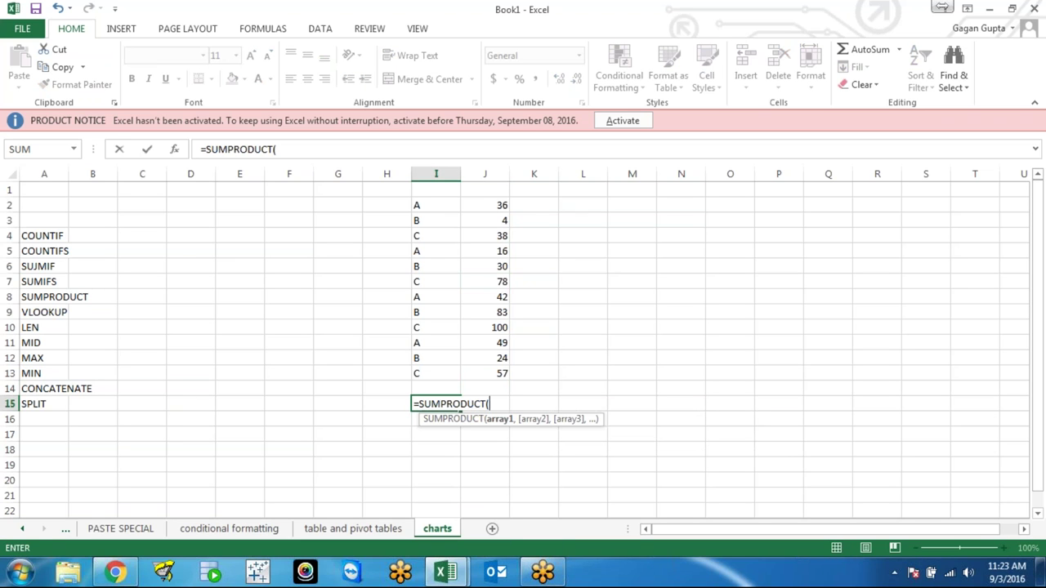
{"action": "key", "text": "Up"}
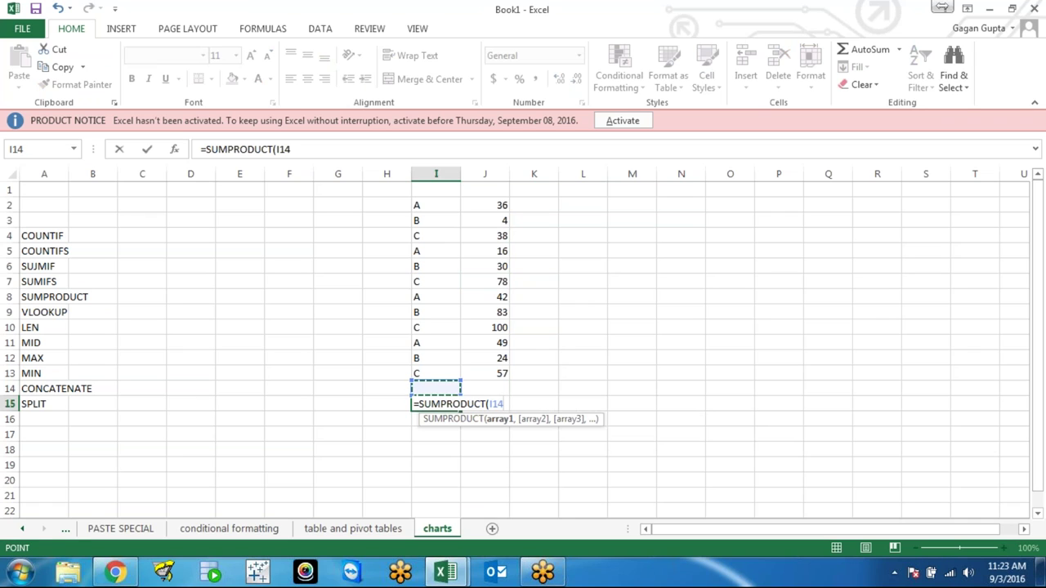
{"action": "key", "text": "Up"}
{"action": "left_click_drag", "start_coordinate": [435, 373], "coordinate": [435, 205]}
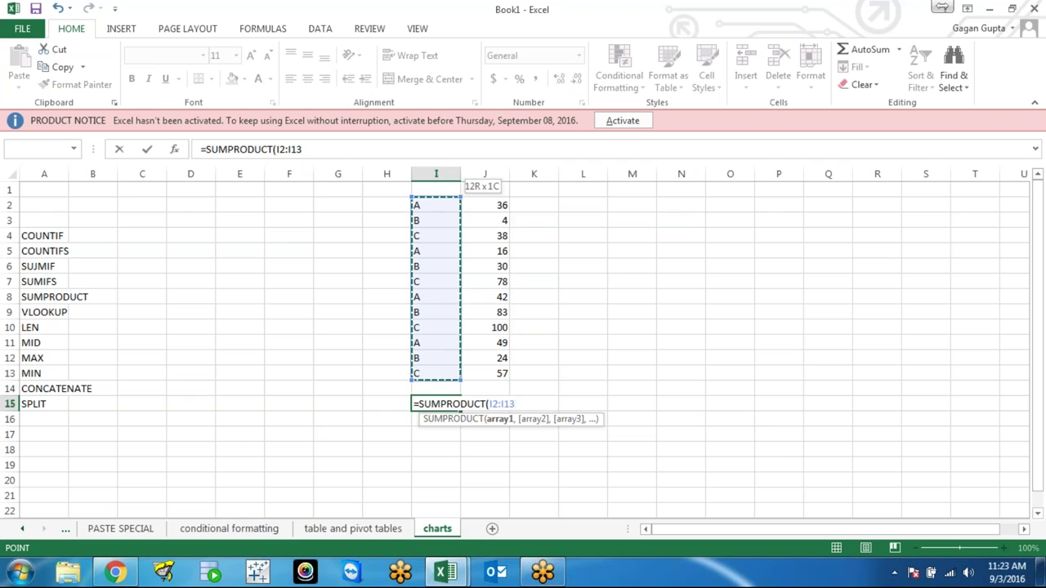
{"action": "key", "text": "Escape"}
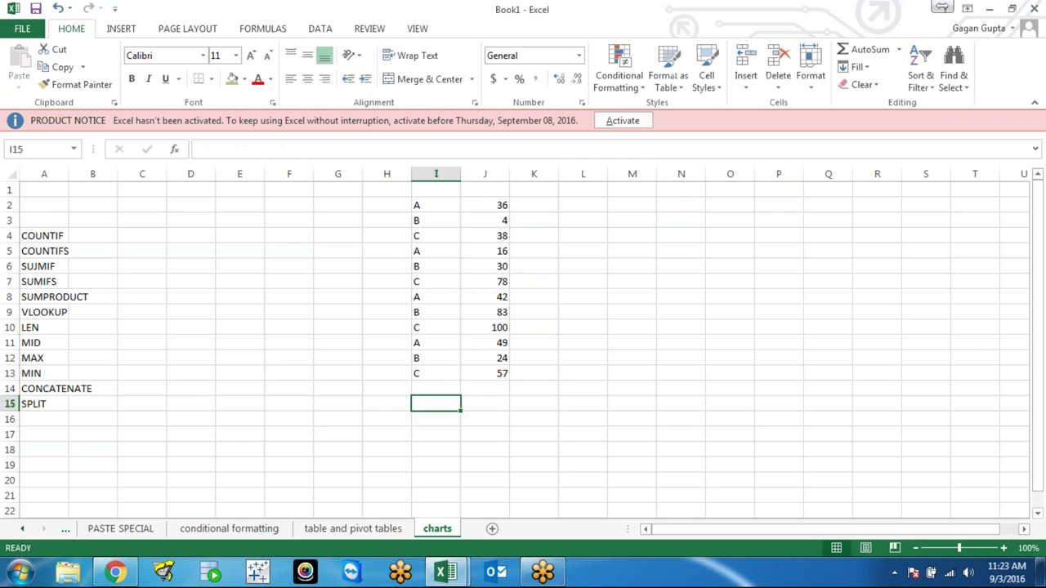
{"action": "type", "text": "=sum"}
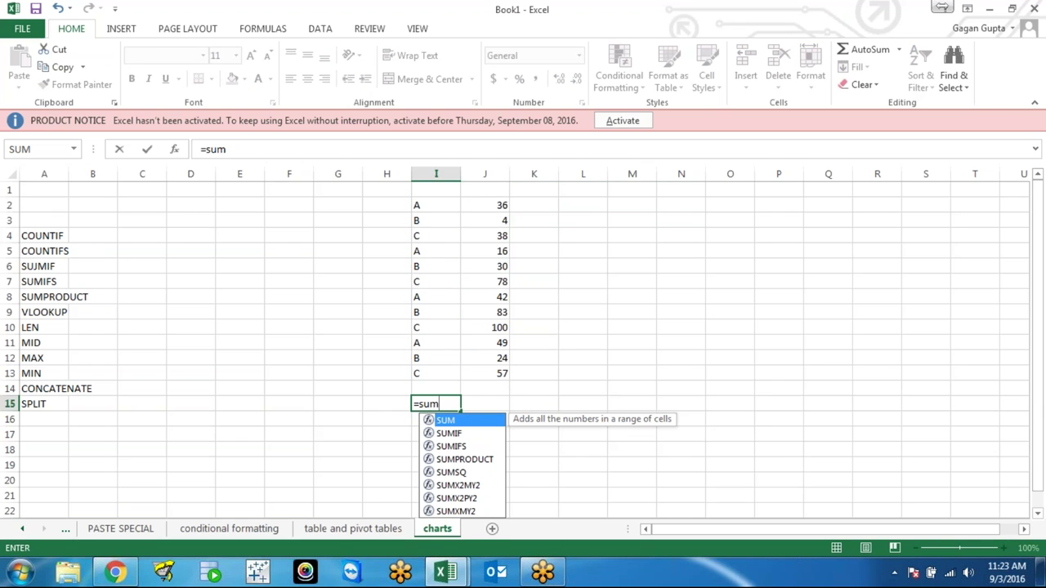
{"action": "key", "text": "Down"}
{"action": "key", "text": "Down"}
{"action": "key", "text": "Down"}
{"action": "key", "text": "Tab"}
{"action": "type", "text": "("}
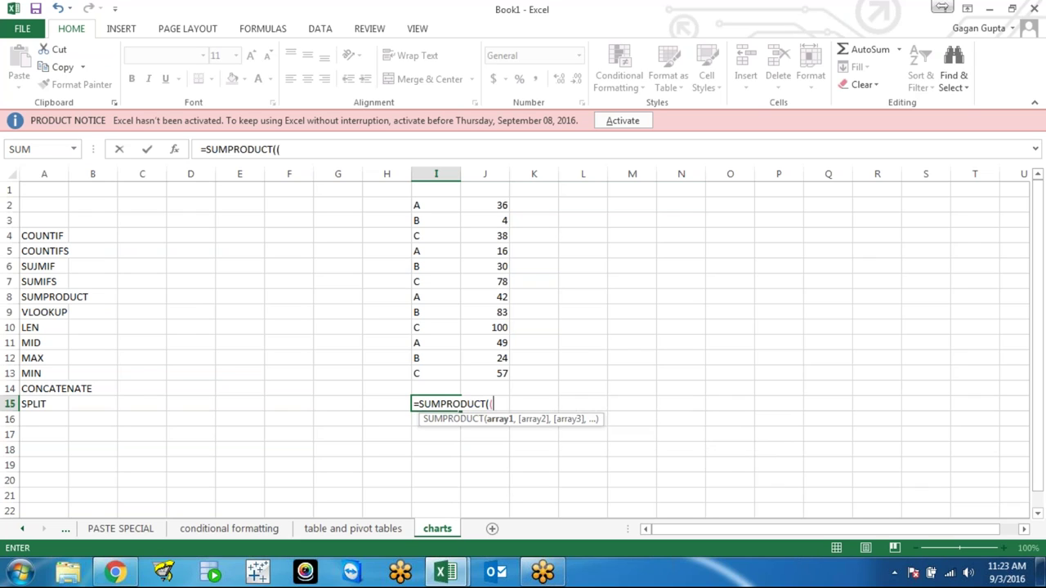
{"action": "left_click_drag", "start_coordinate": [435, 373], "coordinate": [435, 205]}
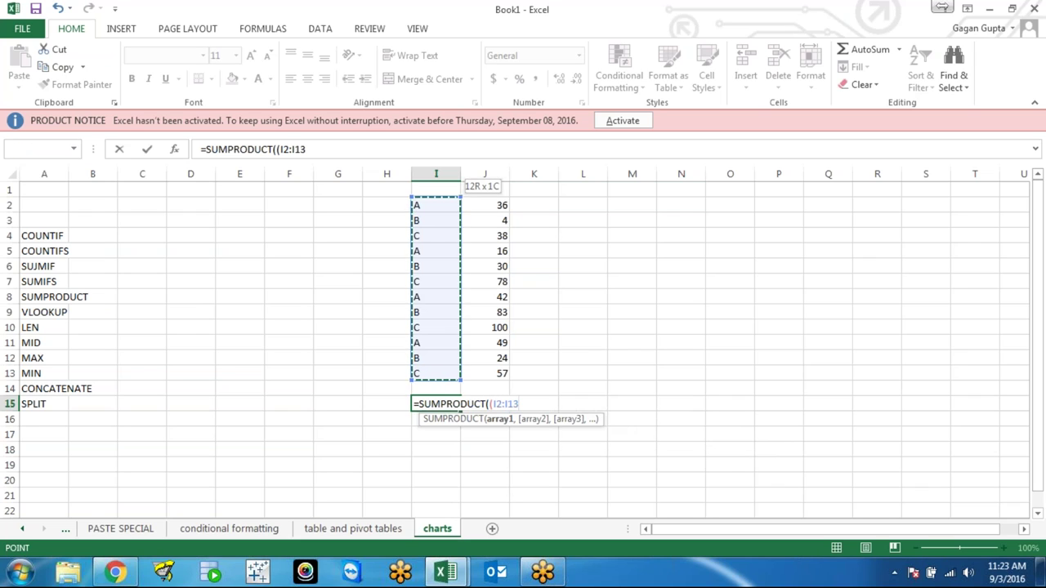
{"action": "key", "text": "F4"}
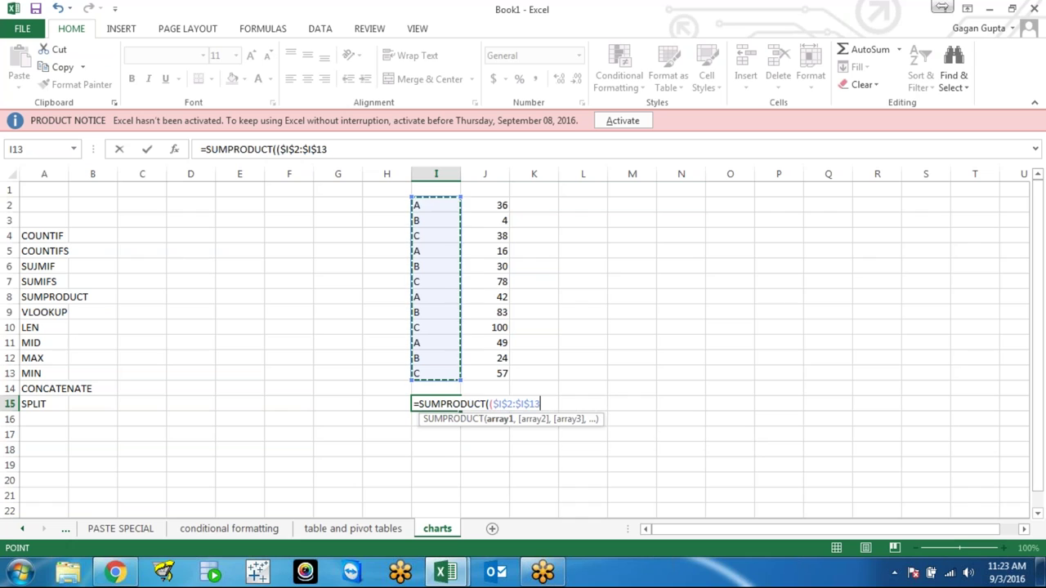
{"action": "type", "text": "*"}
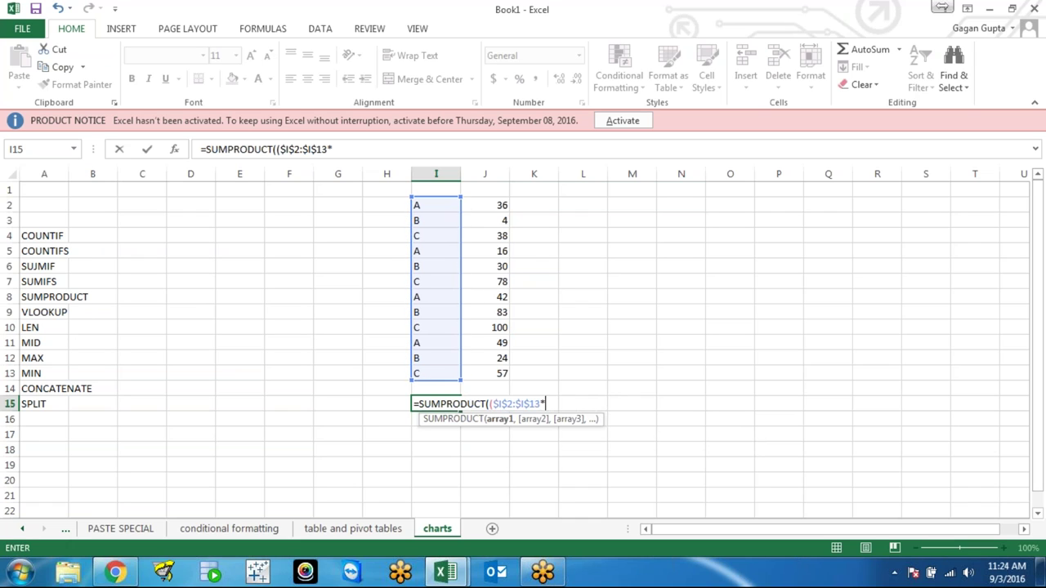
{"action": "key", "text": "Up"}
{"action": "key", "text": "Up"}
{"action": "key", "text": "Up"}
{"action": "key", "text": "Up"}
{"action": "key", "text": "Up"}
{"action": "key", "text": "Up"}
{"action": "key", "text": "Up"}
{"action": "key", "text": "F4"}
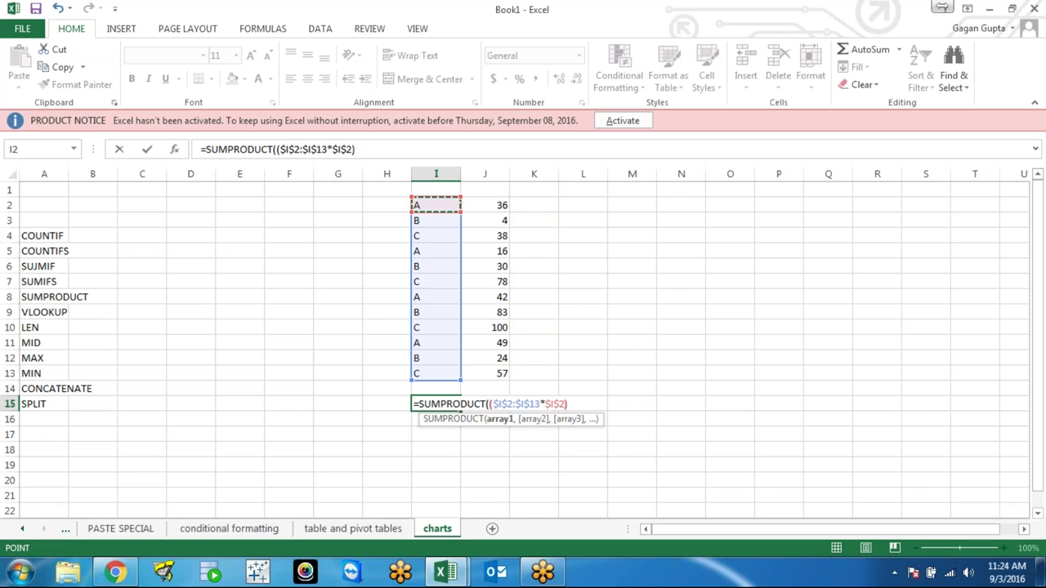
{"action": "type", "text": "))"}
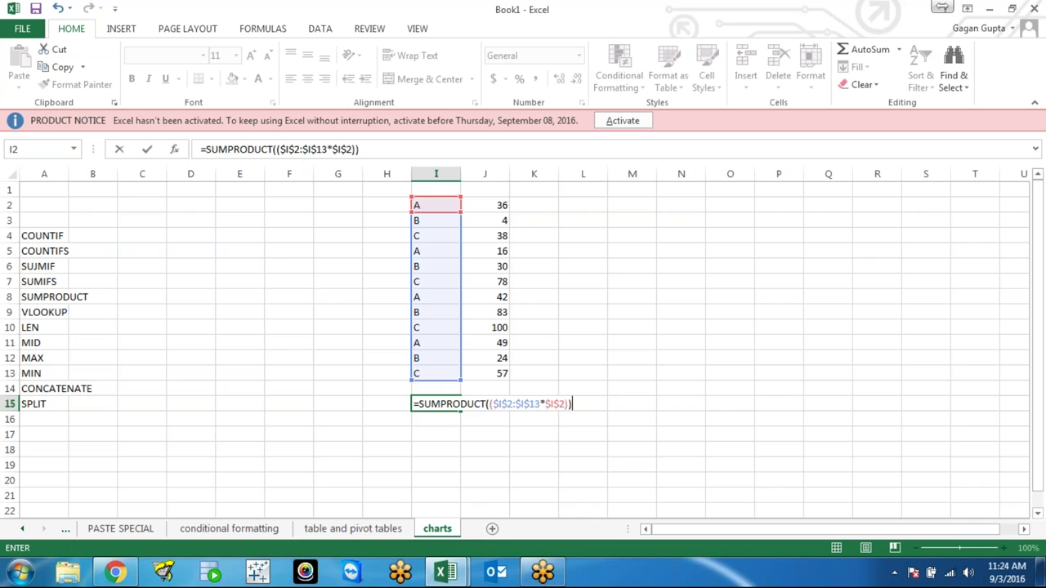
{"action": "key", "text": "Return"}
{"action": "key", "text": "Up"}
{"action": "key", "text": "Delete"}
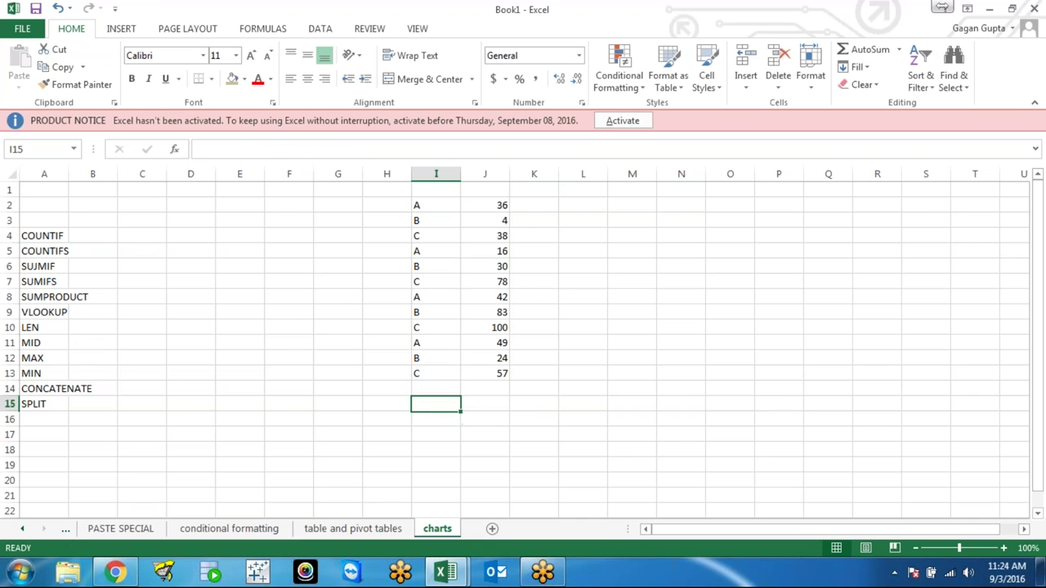
Step: Start a SUMPRODUCT formula in I15, correcting the typo and stray references
{"action": "type", "text": "=sujm"}
{"action": "key", "text": "BackSpace"}
{"action": "key", "text": "BackSpace"}
{"action": "key", "text": "Down"}
{"action": "key", "text": "Down"}
{"action": "key", "text": "Down"}
{"action": "key", "text": "Down"}
{"action": "key", "text": "Down"}
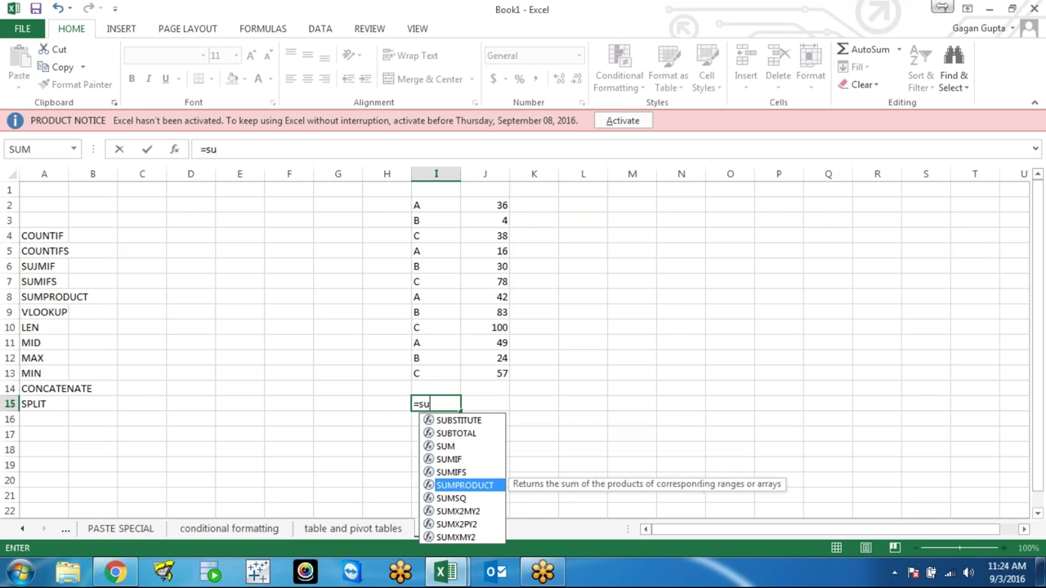
{"action": "key", "text": "Tab"}
{"action": "key", "text": "Up"}
{"action": "key", "text": "Up"}
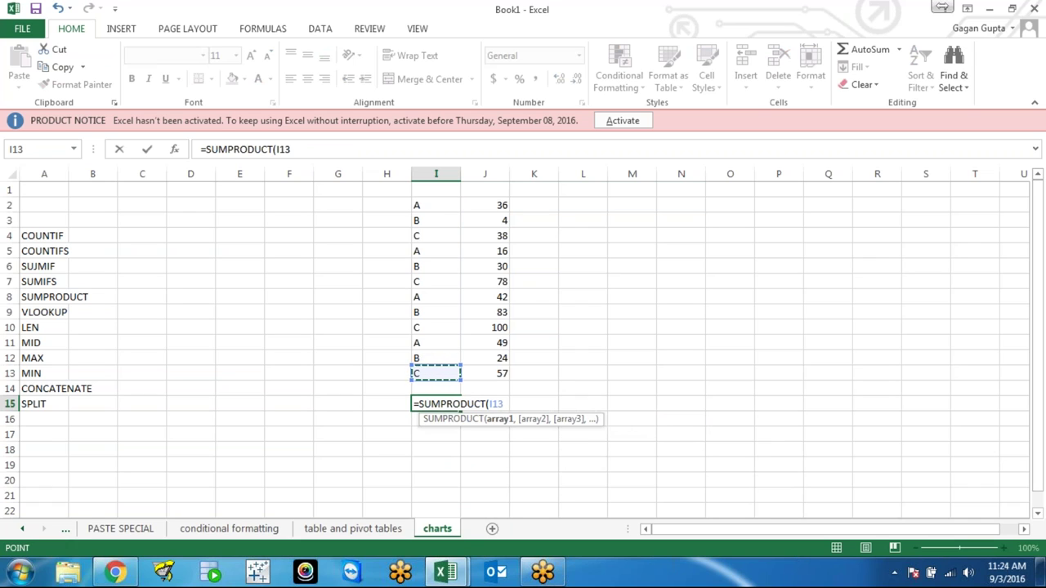
{"action": "key", "text": "BackSpace"}
{"action": "key", "text": "BackSpace"}
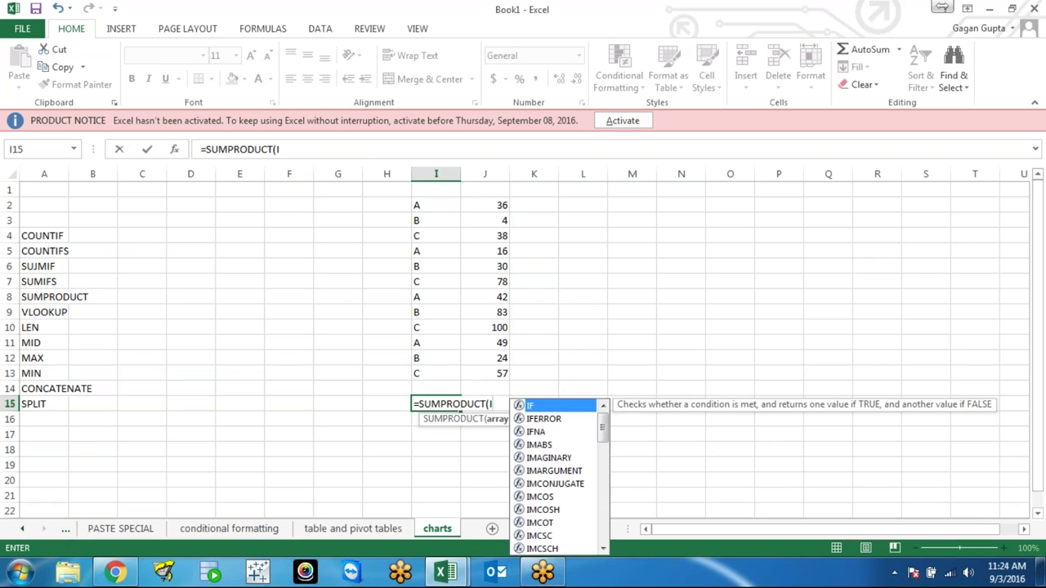
{"action": "key", "text": "BackSpace"}
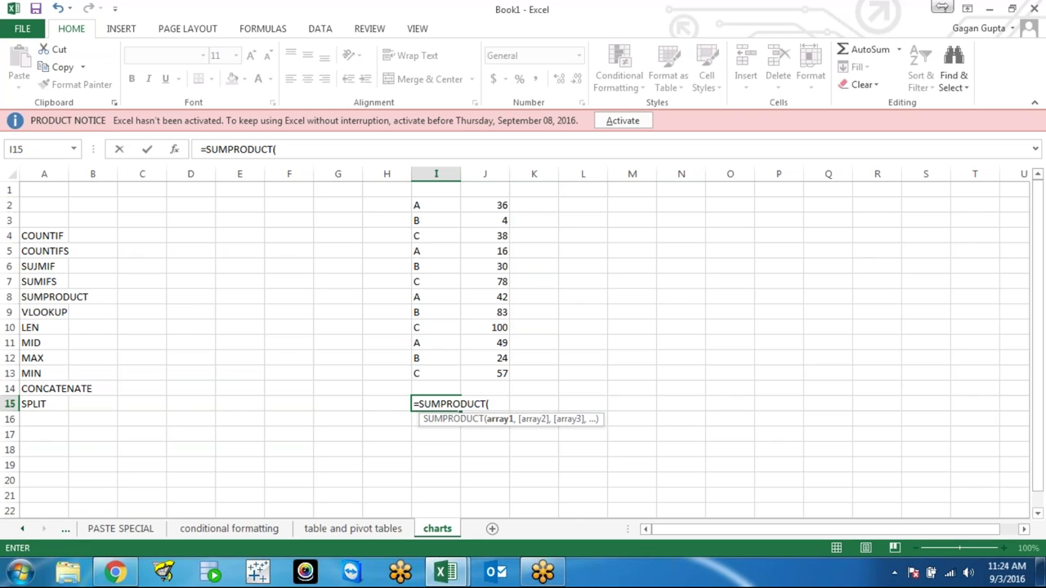
{"action": "type", "text": "("}
{"action": "key", "text": "Up"}
{"action": "key", "text": "Up"}
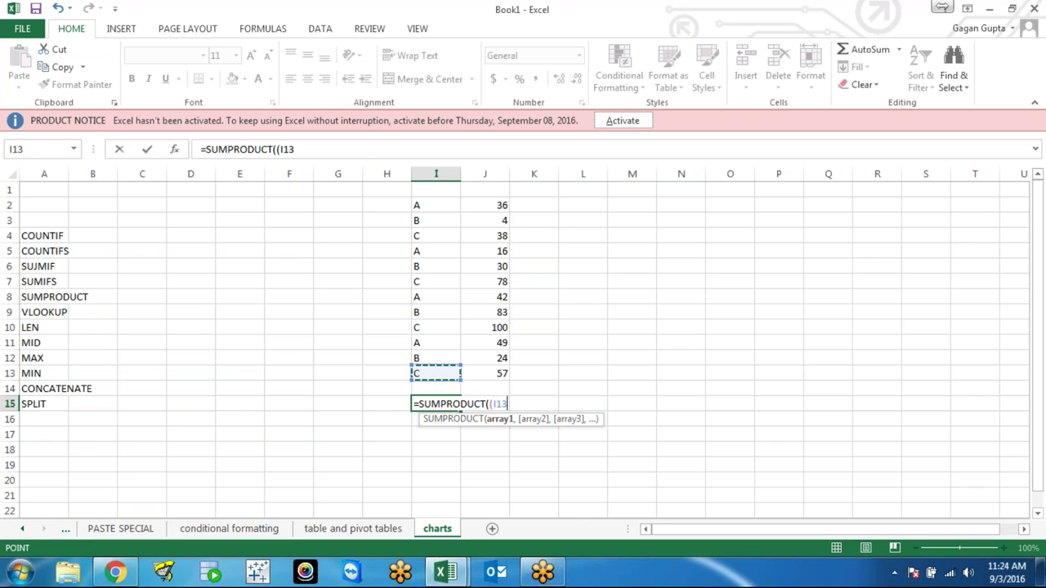
{"action": "key", "text": "Up"}
{"action": "key", "text": "ctrl+Up"}
{"action": "key", "text": "BackSpace"}
{"action": "key", "text": "BackSpace"}
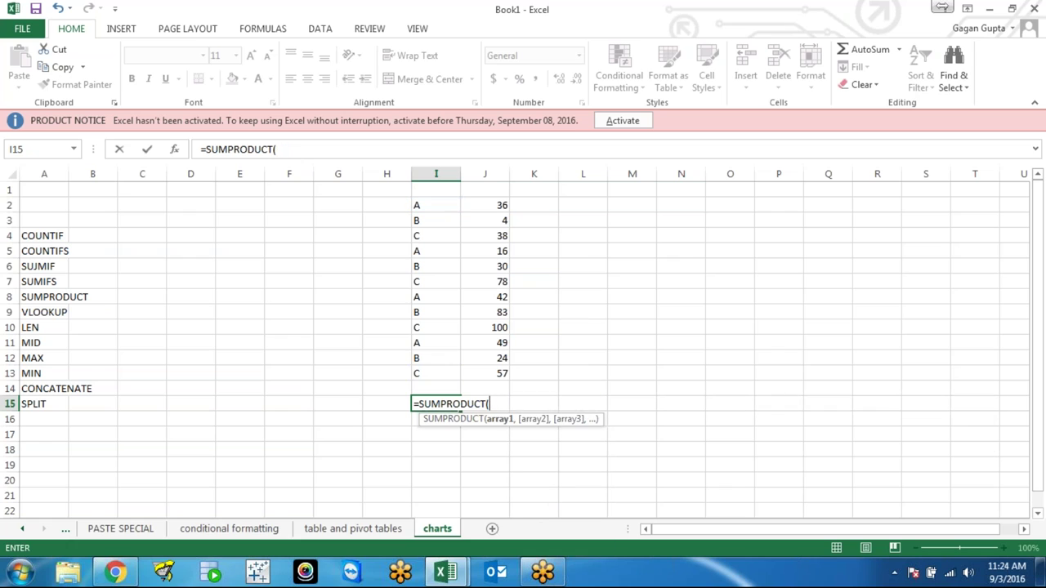
Step: Complete =SUMPRODUCT($I$2:$I$13=$I$2) in I15 and review it, which returns 0
{"action": "key", "text": "Up"}
{"action": "key", "text": "Up"}
{"action": "key", "text": "ctrl+shift+Up"}
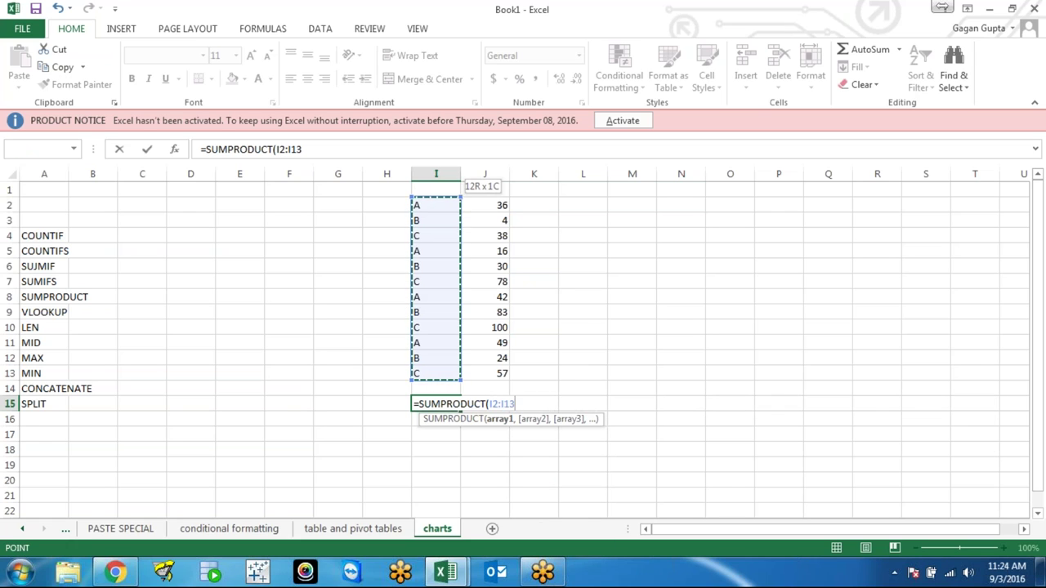
{"action": "key", "text": "F4"}
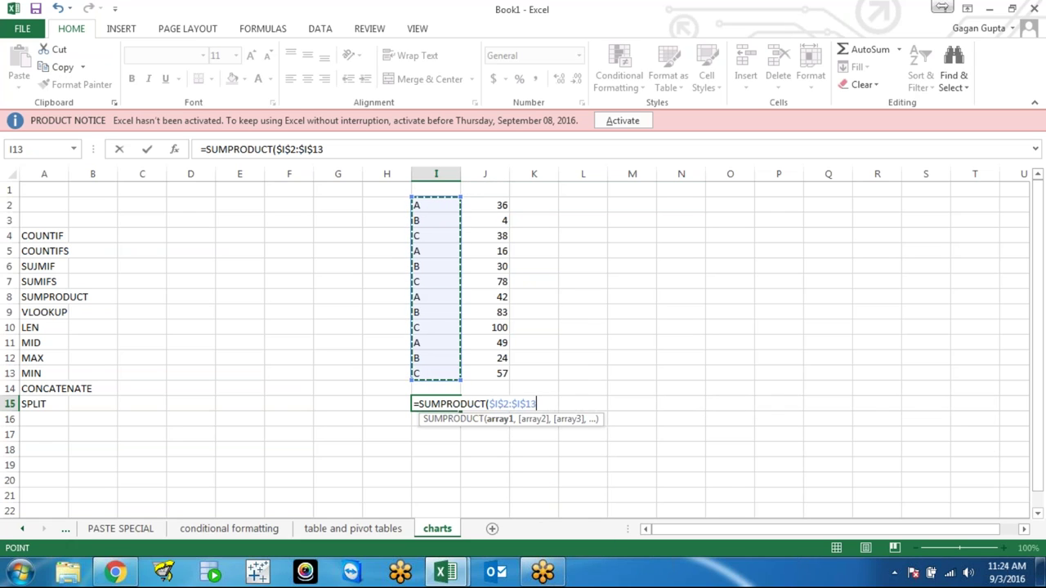
{"action": "type", "text": "="}
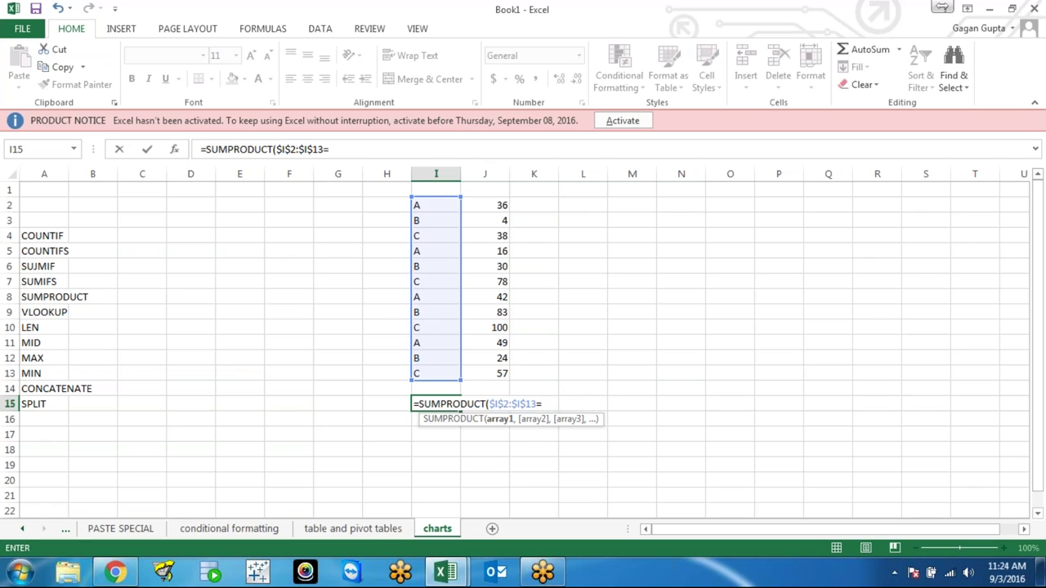
{"action": "key", "text": "Up"}
{"action": "key", "text": "Up"}
{"action": "key", "text": "ctrl+Up"}
{"action": "key", "text": "F4"}
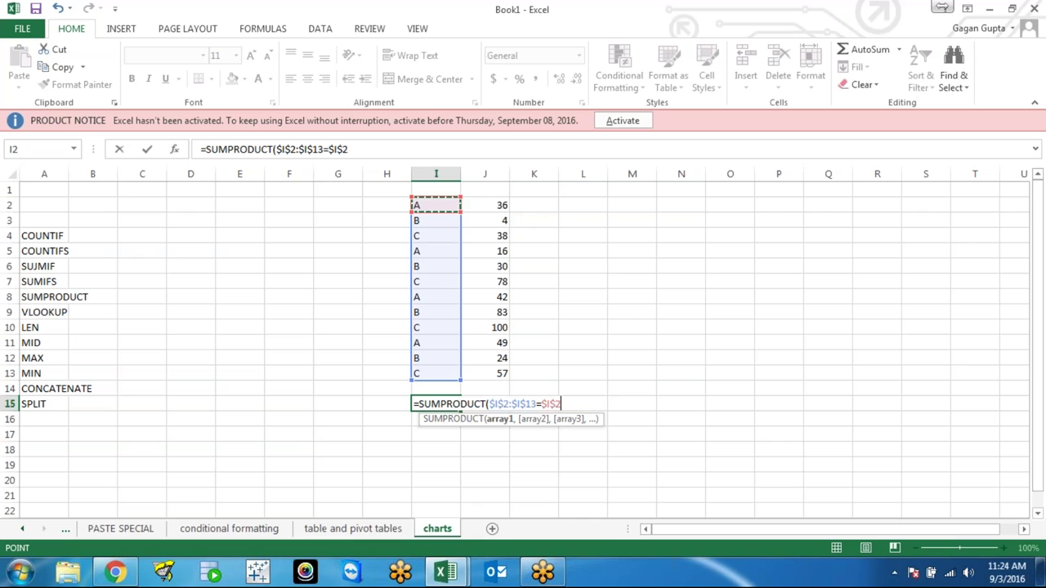
{"action": "key", "text": "Return"}
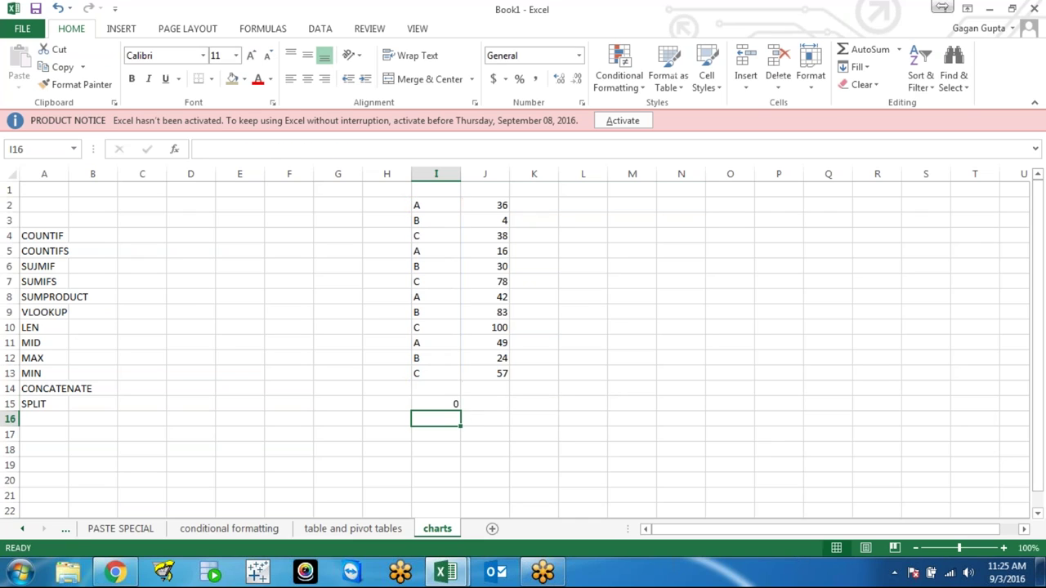
{"action": "left_click", "coordinate": [435, 403]}
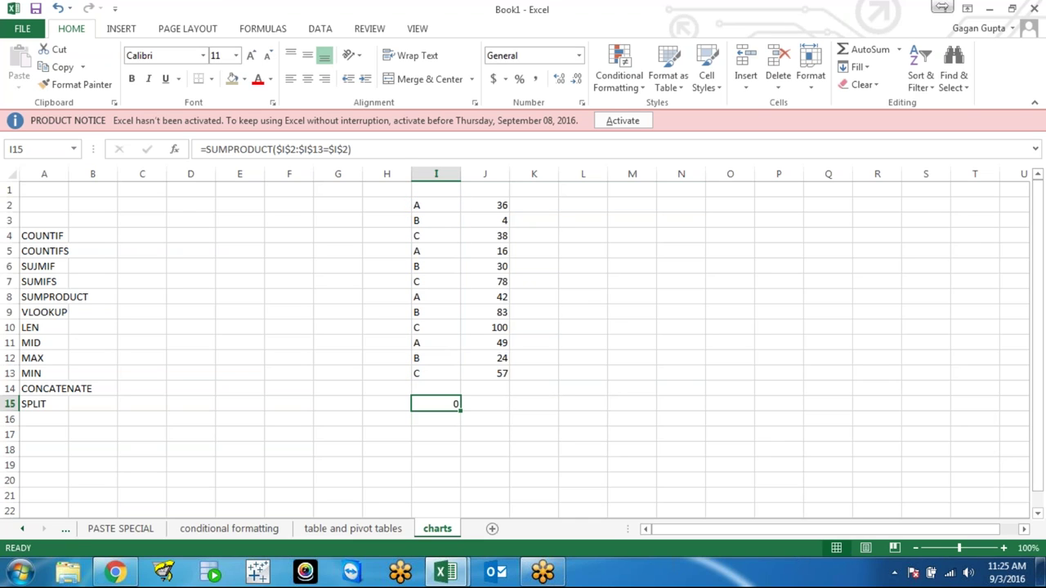
Step: Clear I15 and begin a new SUMPRODUCT over I2:I13, then abandon it
{"action": "key", "text": "Delete"}
{"action": "type", "text": "=sum"}
{"action": "key", "text": "Down"}
{"action": "key", "text": "Down"}
{"action": "key", "text": "Down"}
{"action": "key", "text": "Tab"}
{"action": "key", "text": "Up"}
{"action": "key", "text": "Up"}
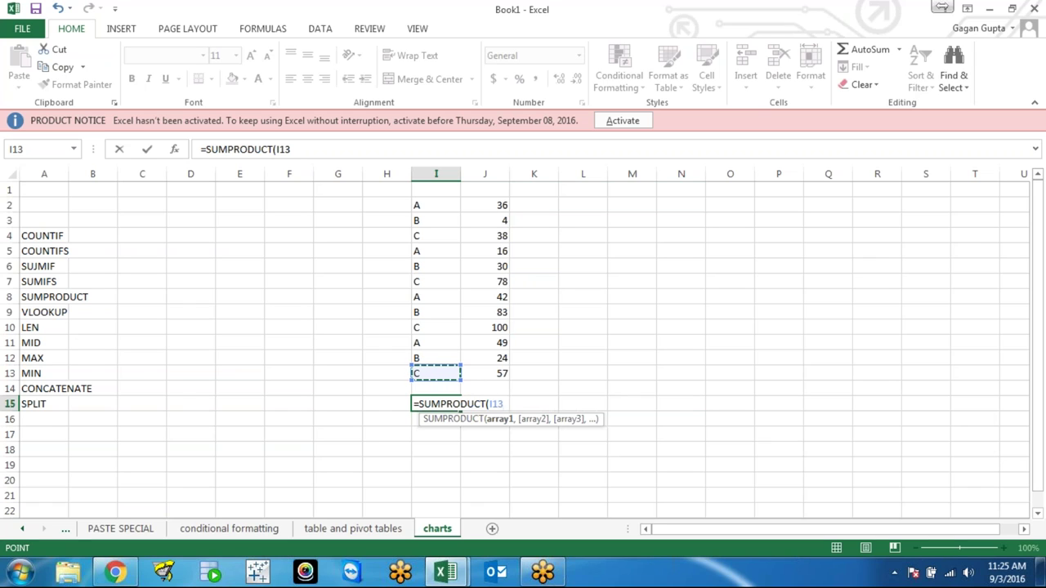
{"action": "left_click_drag", "start_coordinate": [435, 372], "coordinate": [436, 205]}
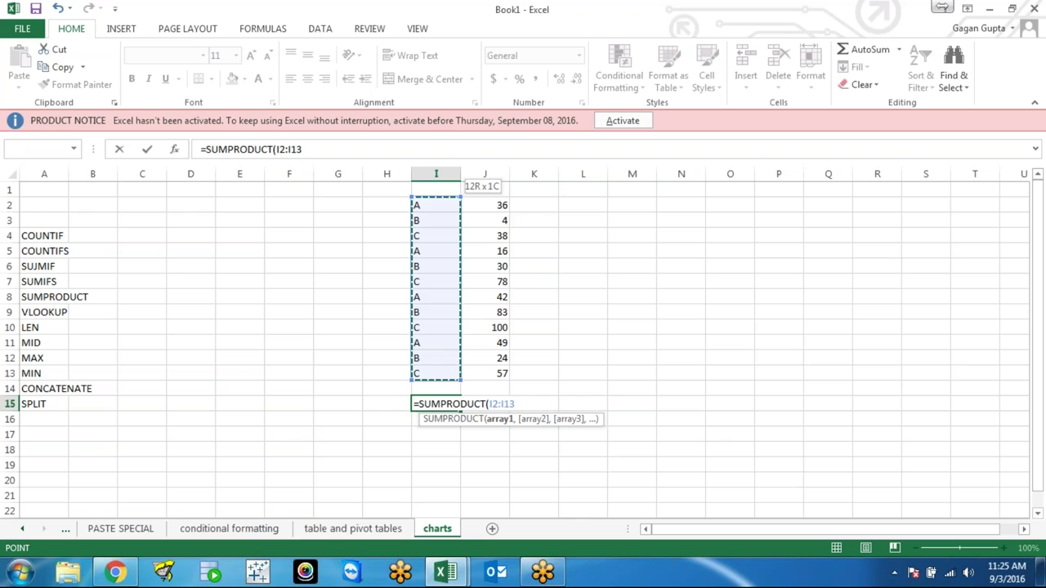
{"action": "key", "text": "Escape"}
Step: Enter =SUMPRODUCT(($I$2:$I$13=$I$2)) in I15, which also returns 0
{"action": "type", "text": "="}
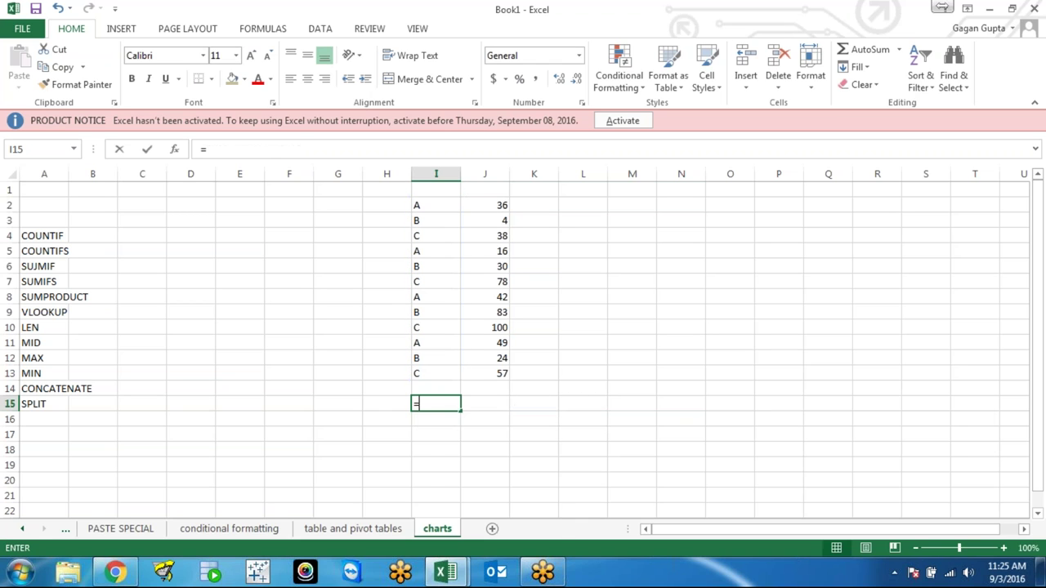
{"action": "type", "text": "sum"}
{"action": "key", "text": "Down"}
{"action": "key", "text": "Down"}
{"action": "key", "text": "Down"}
{"action": "key", "text": "Tab"}
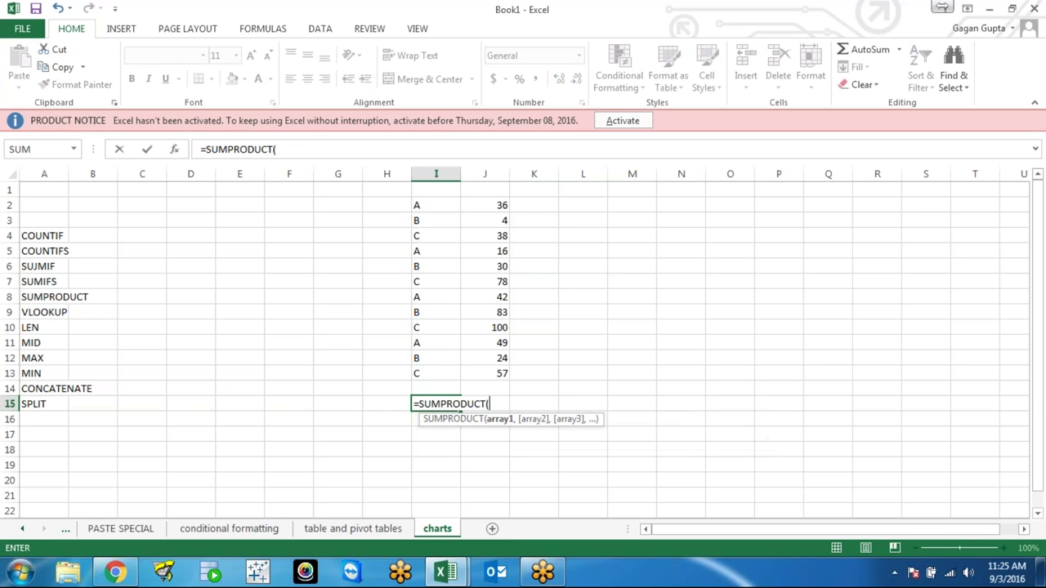
{"action": "type", "text": "("}
{"action": "key", "text": "Up"}
{"action": "key", "text": "Up"}
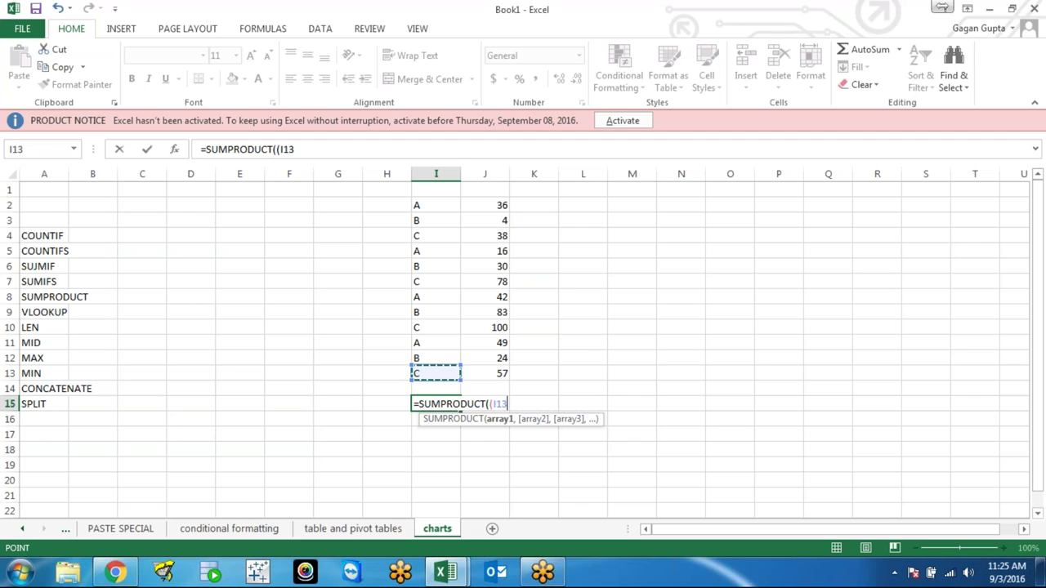
{"action": "key", "text": "ctrl+shift+Up"}
{"action": "key", "text": "F4"}
{"action": "type", "text": "="}
{"action": "key", "text": "Up"}
{"action": "key", "text": "Up"}
{"action": "key", "text": "ctrl+Up"}
{"action": "key", "text": "F4"}
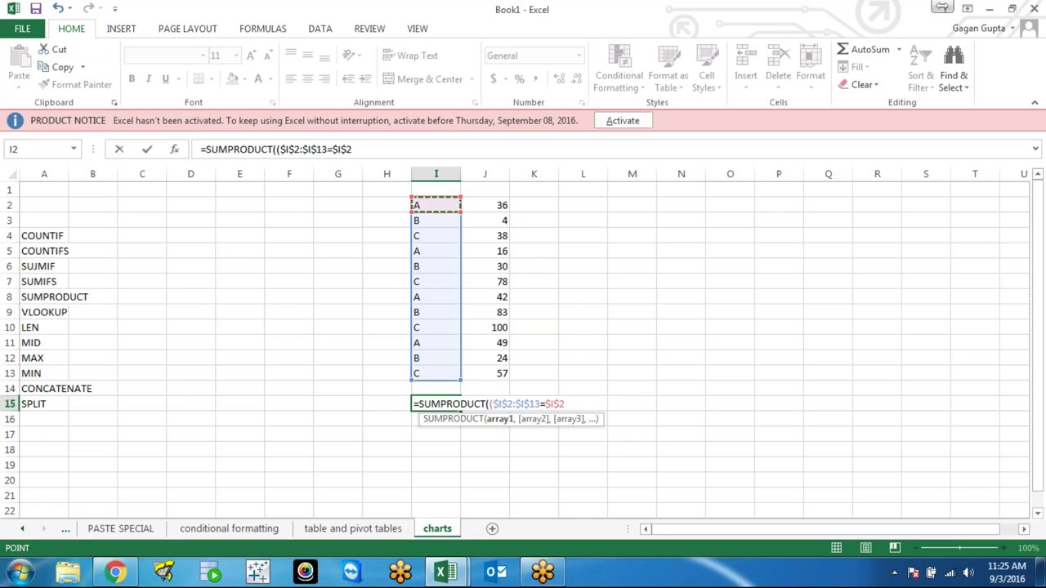
{"action": "type", "text": "))"}
{"action": "key", "text": "ctrl+Return"}
{"action": "key", "text": "Down"}
{"action": "key", "text": "Up"}
{"action": "key", "text": "Up"}
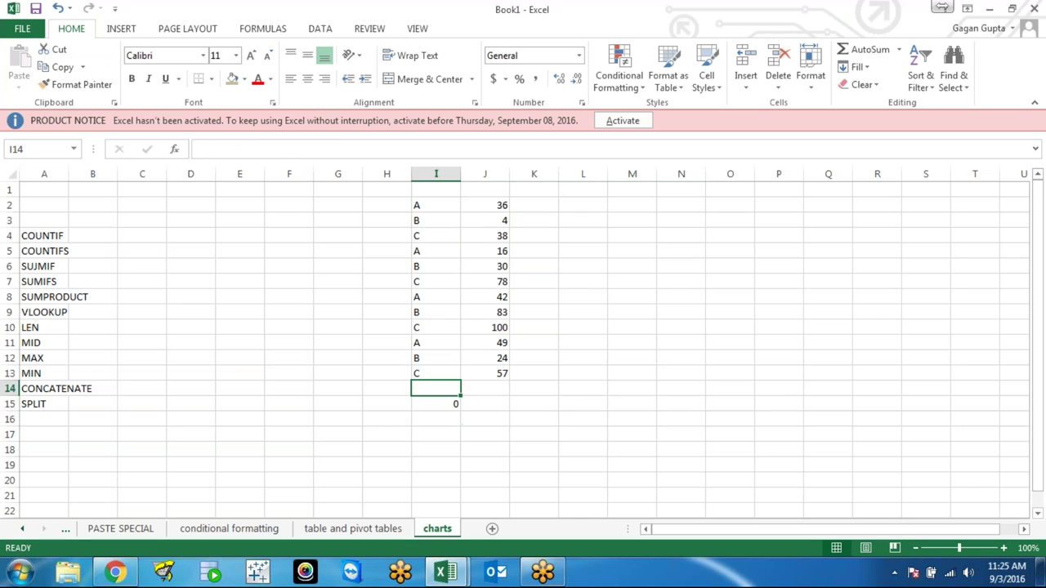
{"action": "key", "text": "Down"}
{"action": "key", "text": "Down"}
{"action": "key", "text": "Up"}
Step: Clear the formula and its result from I15
{"action": "key", "text": "Delete"}
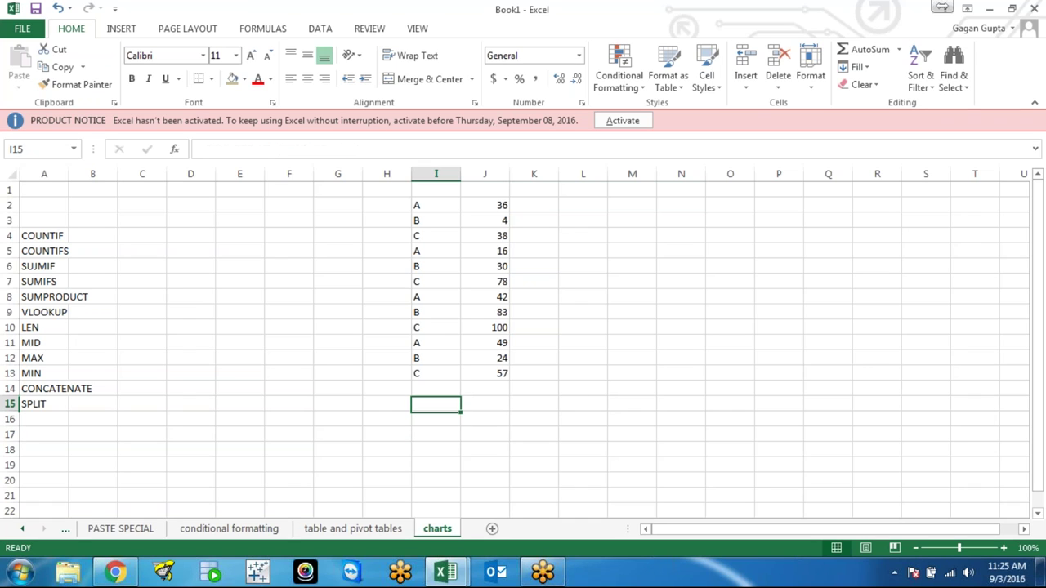
{"action": "key", "text": "Down"}
{"action": "key", "text": "Down"}
{"action": "key", "text": "Up"}
{"action": "key", "text": "Up"}
{"action": "key", "text": "Down"}
{"action": "key", "text": "Down"}
{"action": "key", "text": "Up"}
{"action": "key", "text": "Up"}
{"action": "key", "text": "Down"}
{"action": "key", "text": "Up"}
{"action": "key", "text": "Down"}
{"action": "key", "text": "Down"}
{"action": "key", "text": "Up"}
{"action": "key", "text": "Up"}
{"action": "key", "text": "Down"}
{"action": "key", "text": "Up"}
{"action": "key", "text": "Left"}
{"action": "key", "text": "Left"}
{"action": "key", "text": "Left"}
{"action": "key", "text": "Left"}
{"action": "key", "text": "Left"}
{"action": "key", "text": "Left"}
{"action": "key", "text": "Left"}
{"action": "key", "text": "Up"}
{"action": "key", "text": "Up"}
{"action": "key", "text": "Up"}
Step: Select the numbers in J2:J13 and copy them to the clipboard
{"action": "key", "text": "Up"}
{"action": "key", "text": "Up"}
{"action": "key", "text": "Up"}
{"action": "key", "text": "Down"}
{"action": "key", "text": "Up"}
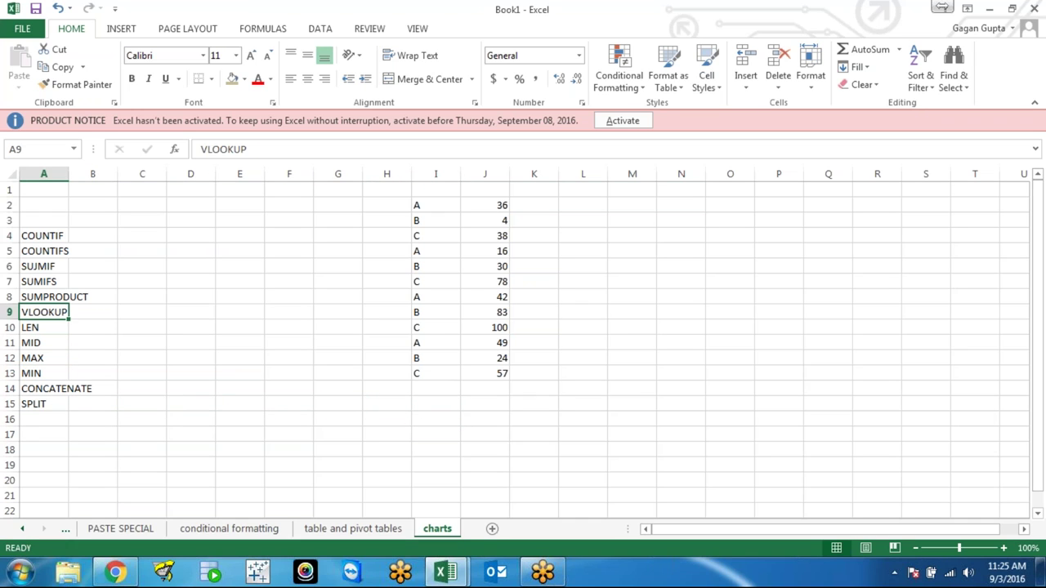
{"action": "key", "text": "Right"}
{"action": "key", "text": "Right"}
{"action": "key", "text": "Down"}
{"action": "key", "text": "Down"}
{"action": "key", "text": "Up"}
{"action": "key", "text": "Up"}
{"action": "key", "text": "Left"}
{"action": "key", "text": "Left"}
{"action": "key", "text": "Right"}
{"action": "key", "text": "Left"}
{"action": "key", "text": "Right"}
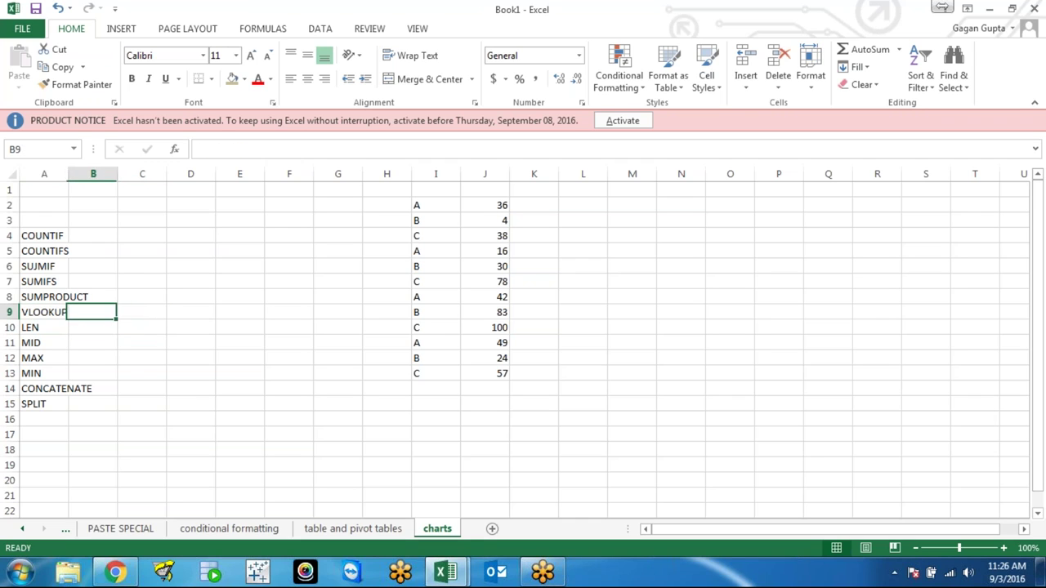
{"action": "key", "text": "Right"}
{"action": "key", "text": "Right"}
{"action": "key", "text": "Right"}
{"action": "key", "text": "Right"}
{"action": "key", "text": "Right"}
{"action": "key", "text": "Right"}
{"action": "key", "text": "Right"}
{"action": "key", "text": "Right"}
{"action": "key", "text": "Right"}
{"action": "key", "text": "Up"}
{"action": "key", "text": "Up"}
{"action": "key", "text": "Down"}
{"action": "key", "text": "Down"}
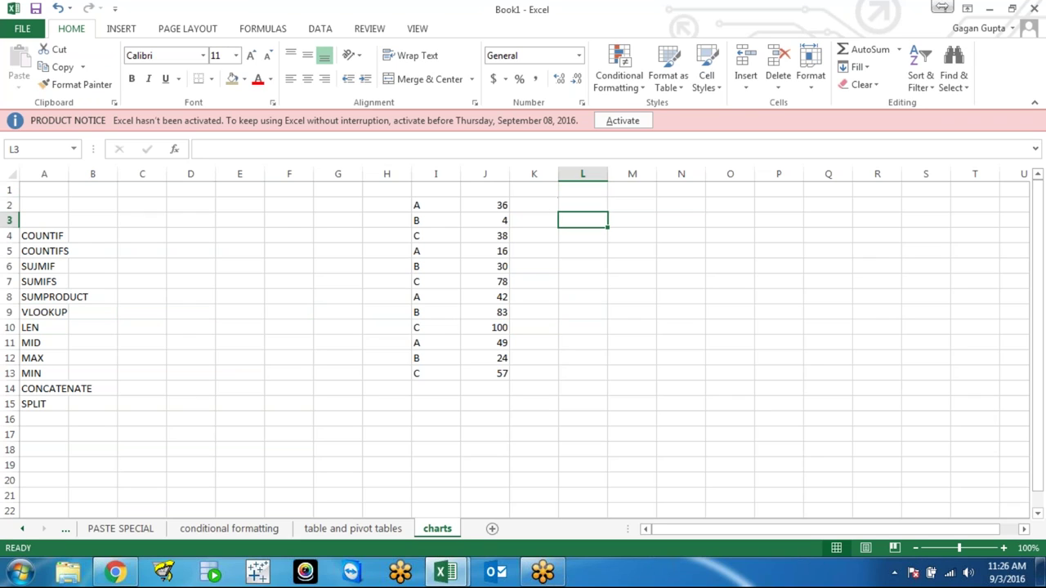
{"action": "key", "text": "Left"}
{"action": "key", "text": "Left"}
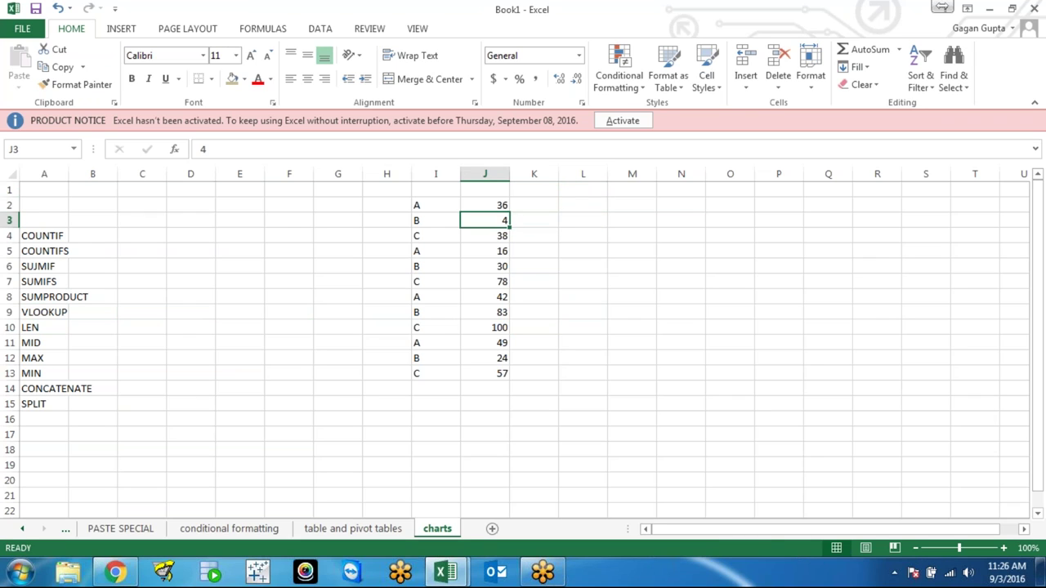
{"action": "key", "text": "Up"}
{"action": "key", "text": "ctrl+shift+Down"}
{"action": "key", "text": "ctrl+c"}
{"action": "key", "text": "Right"}
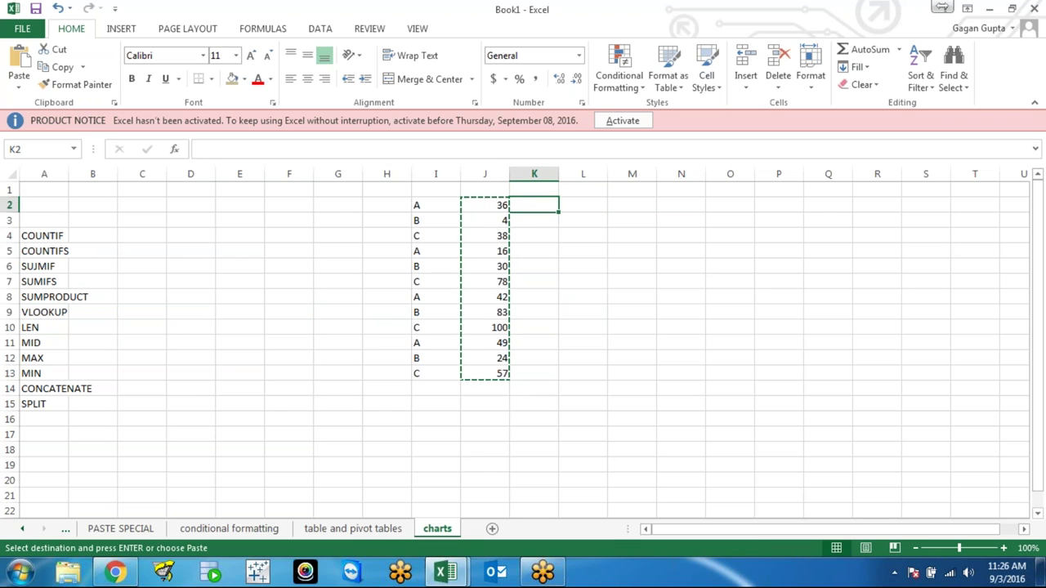
{"action": "key", "text": "Left"}
{"action": "key", "text": "Up"}
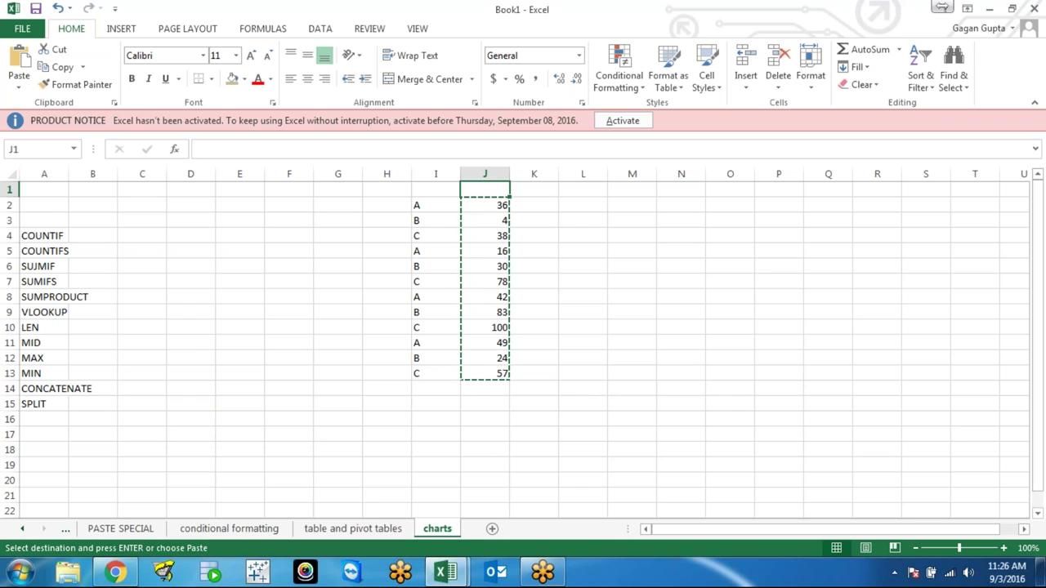
Step: Type the headers q, w, e, r and t into J1 through N1
{"action": "type", "text": "q"}
{"action": "key", "text": "Return"}
{"action": "key", "text": "Up"}
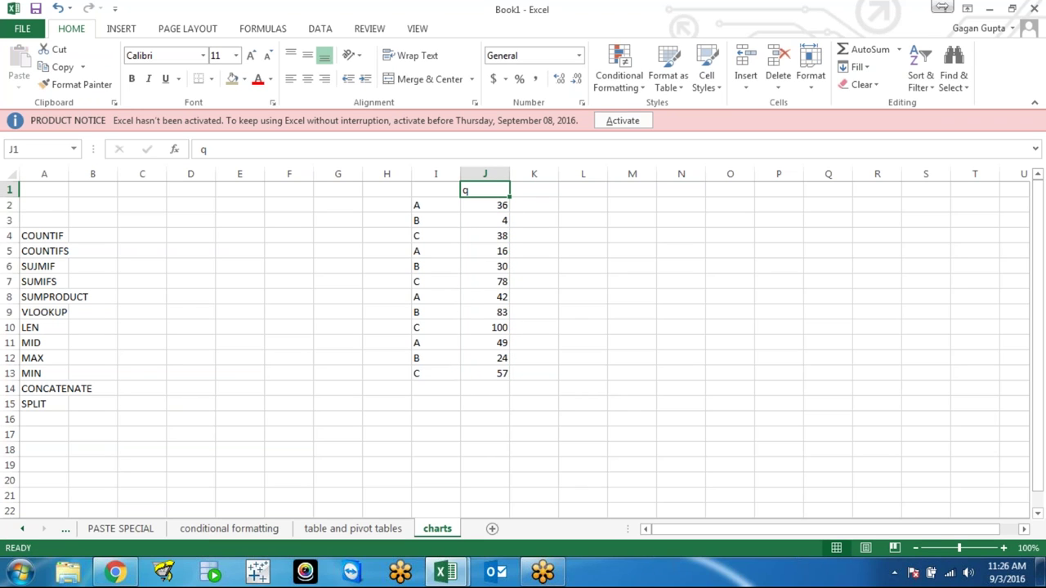
{"action": "key", "text": "Right"}
{"action": "type", "text": "w"}
{"action": "key", "text": "Right"}
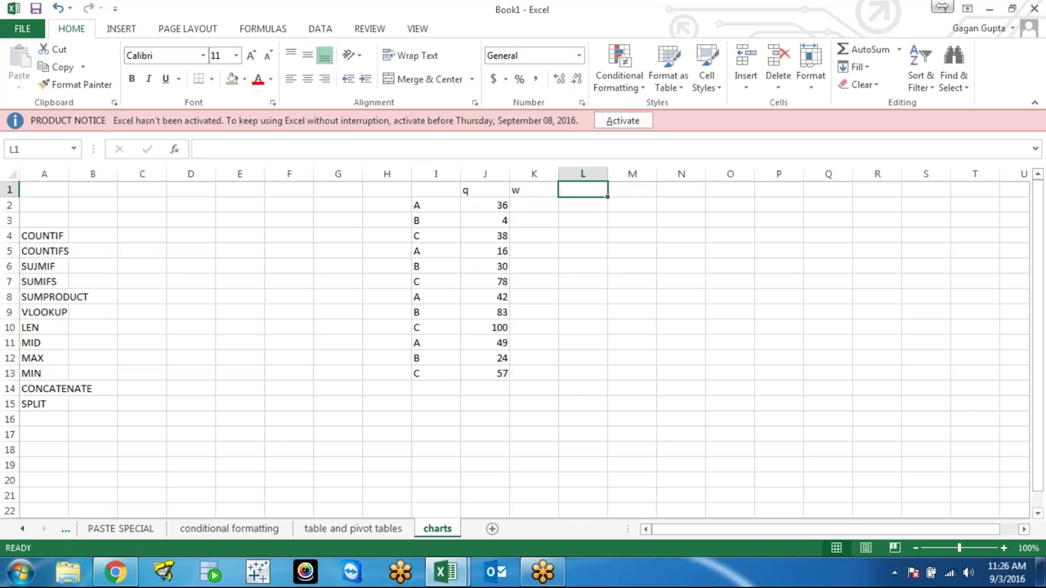
{"action": "type", "text": "e"}
{"action": "key", "text": "Right"}
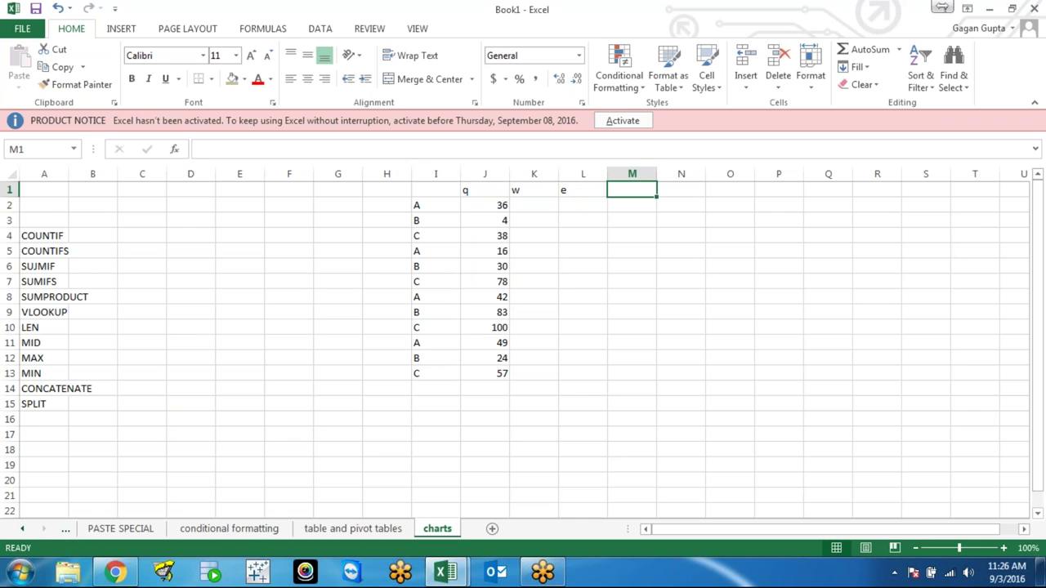
{"action": "type", "text": "r"}
{"action": "key", "text": "Right"}
{"action": "type", "text": "t"}
{"action": "key", "text": "Return"}
Step: Review the new header row and return to J2, which holds 36
{"action": "left_click", "coordinate": [681, 190]}
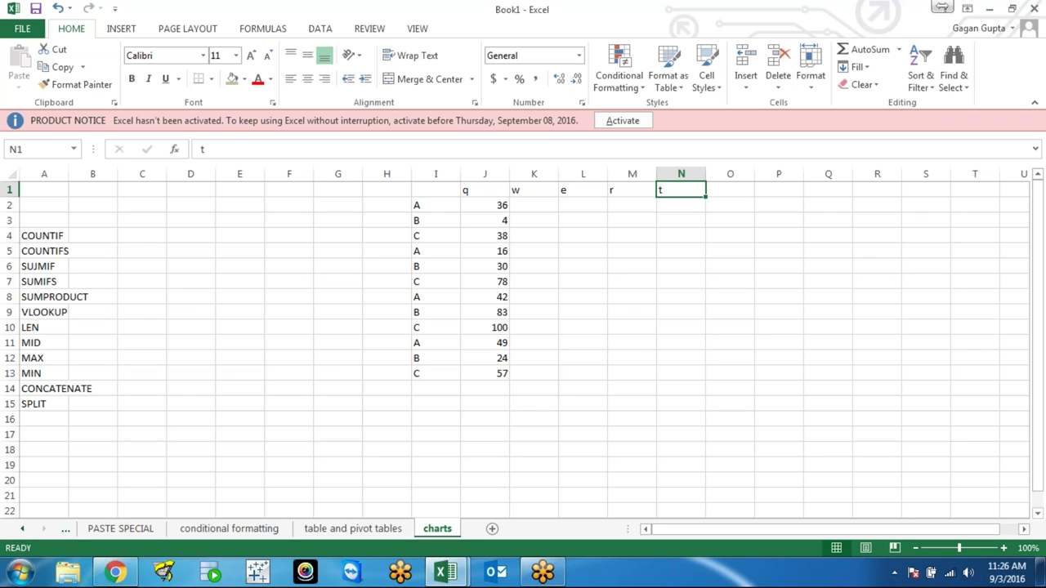
{"action": "key", "text": "Down"}
{"action": "key", "text": "Up"}
{"action": "key", "text": "Left"}
{"action": "key", "text": "Left"}
{"action": "key", "text": "Left"}
{"action": "key", "text": "Down"}
{"action": "left_click", "coordinate": [485, 205]}
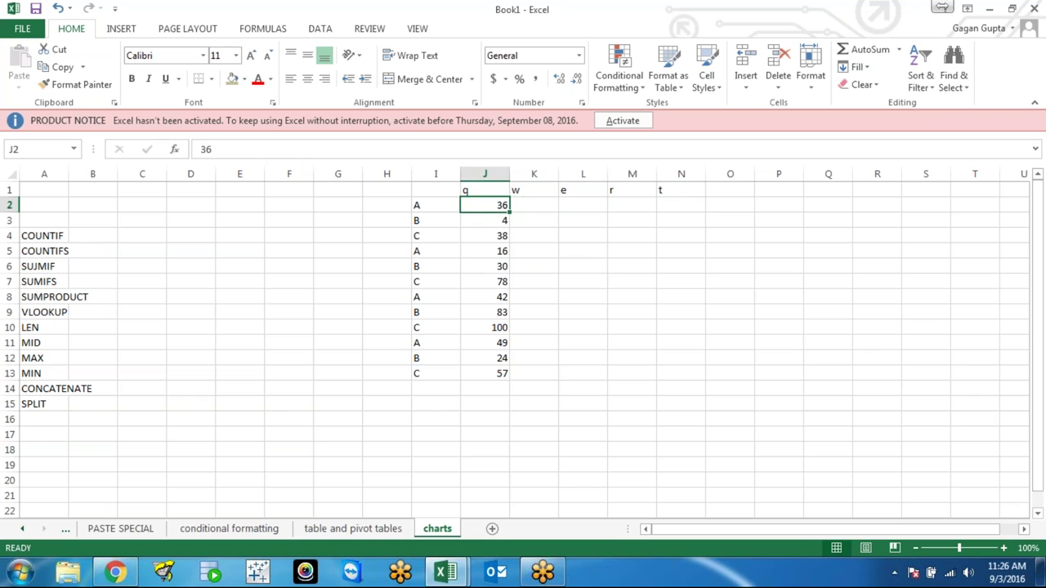
Step: Enter =RANDBETWEEN(1,10) in K2
{"action": "left_click", "coordinate": [534, 205]}
{"action": "type", "text": "=ran"}
{"action": "key", "text": "Down"}
{"action": "key", "text": "Tab"}
{"action": "type", "text": "1,10"}
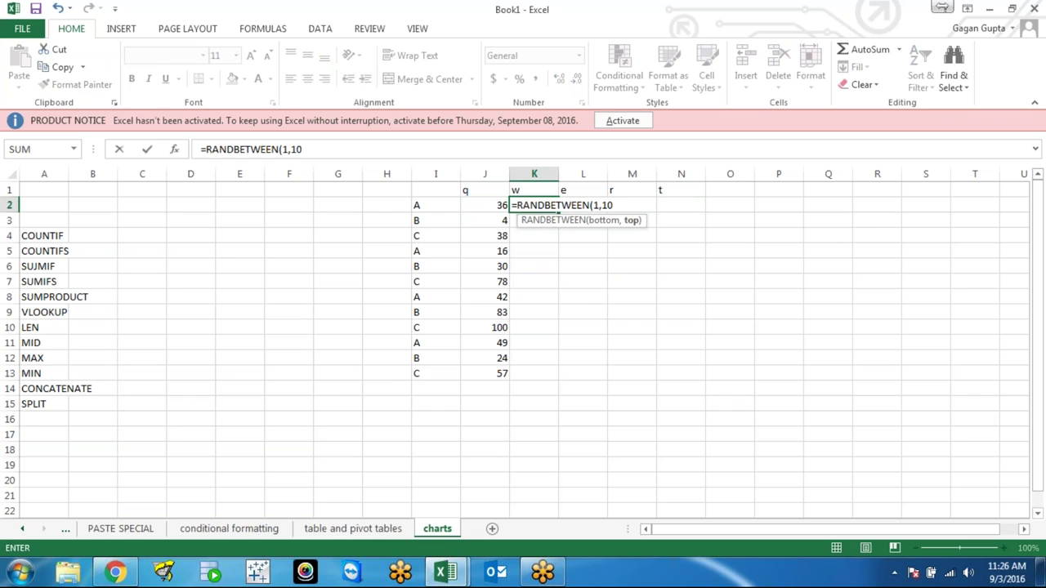
{"action": "type", "text": ")"}
{"action": "key", "text": "Return"}
Step: Fill the RANDBETWEEN formula down to K13 and across columns L to N
{"action": "key", "text": "Left"}
{"action": "key", "text": "ctrl+Down"}
{"action": "key", "text": "Right"}
{"action": "key", "text": "ctrl+shift+Up"}
{"action": "key", "text": "ctrl+d"}
{"action": "left_click", "coordinate": [534, 373]}
{"action": "left_click", "coordinate": [534, 358]}
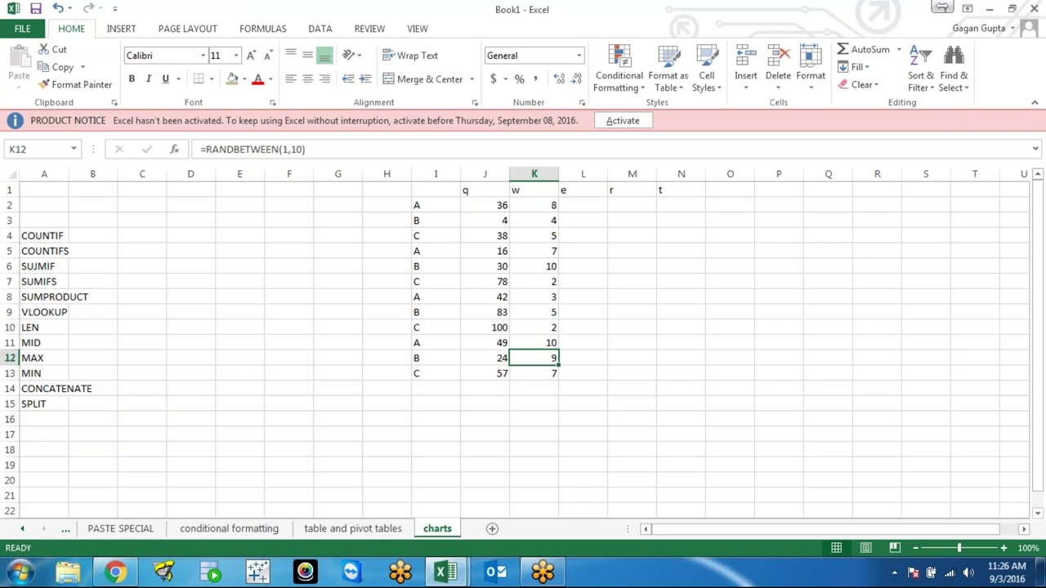
{"action": "key", "text": "Up"}
{"action": "key", "text": "Up"}
{"action": "key", "text": "Up"}
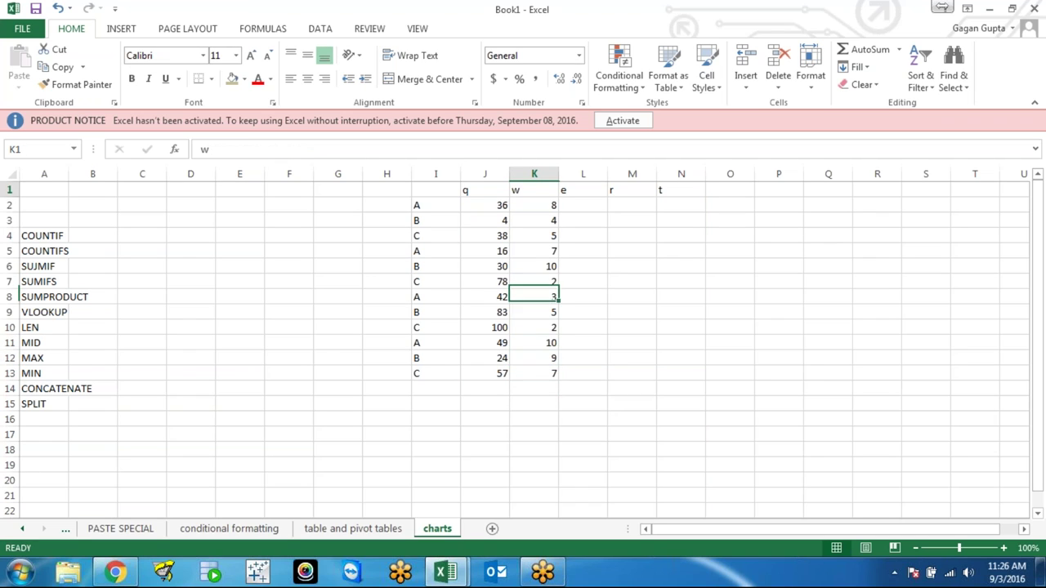
{"action": "key", "text": "Up"}
{"action": "key", "text": "Up"}
{"action": "key", "text": "Up"}
{"action": "key", "text": "ctrl+shift+Down"}
{"action": "key", "text": "shift+Right"}
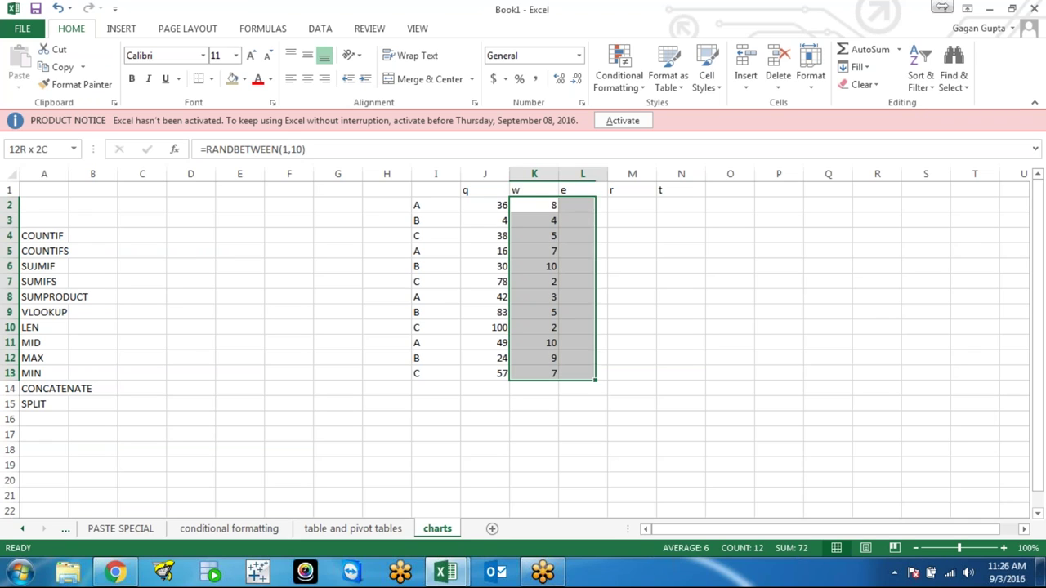
{"action": "key", "text": "shift+Right"}
{"action": "key", "text": "shift+Right"}
{"action": "key", "text": "ctrl+r"}
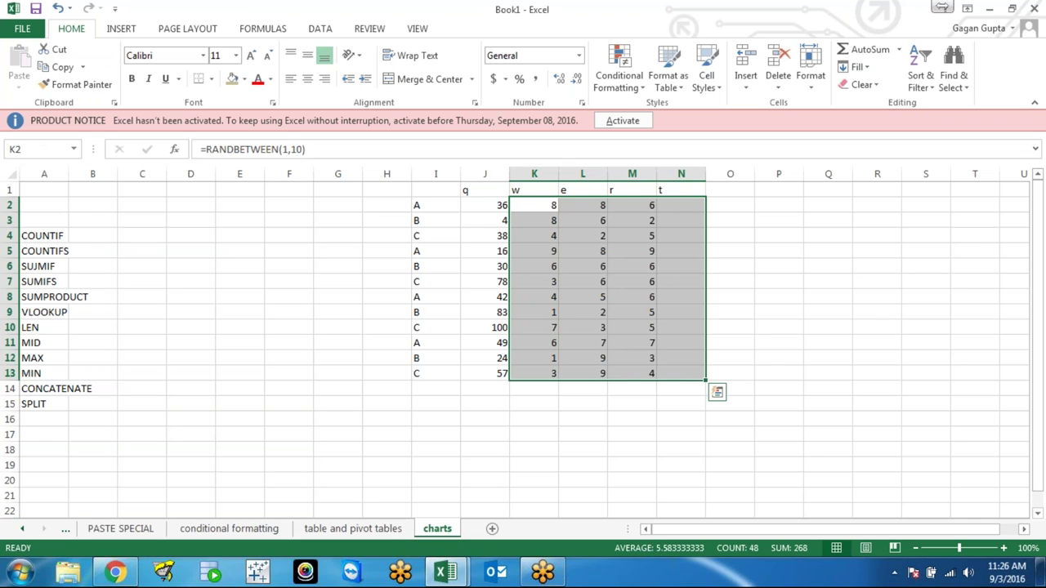
Step: Paste K2:N13 back over itself as fixed values, then check the numbers in column J
{"action": "key", "text": "ctrl+c"}
{"action": "key", "text": "ctrl+alt+v"}
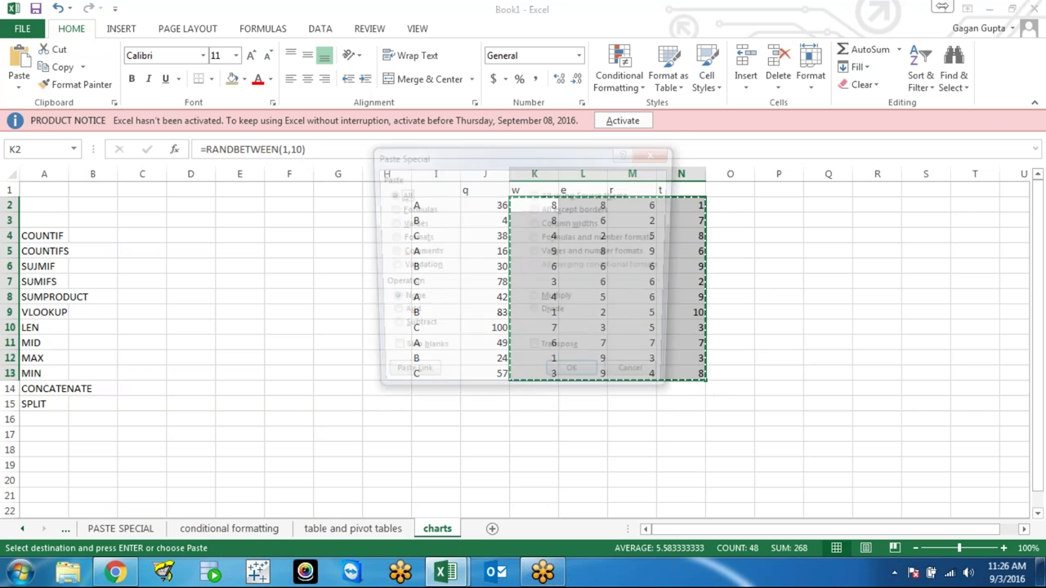
{"action": "key", "text": "v"}
{"action": "key", "text": "Return"}
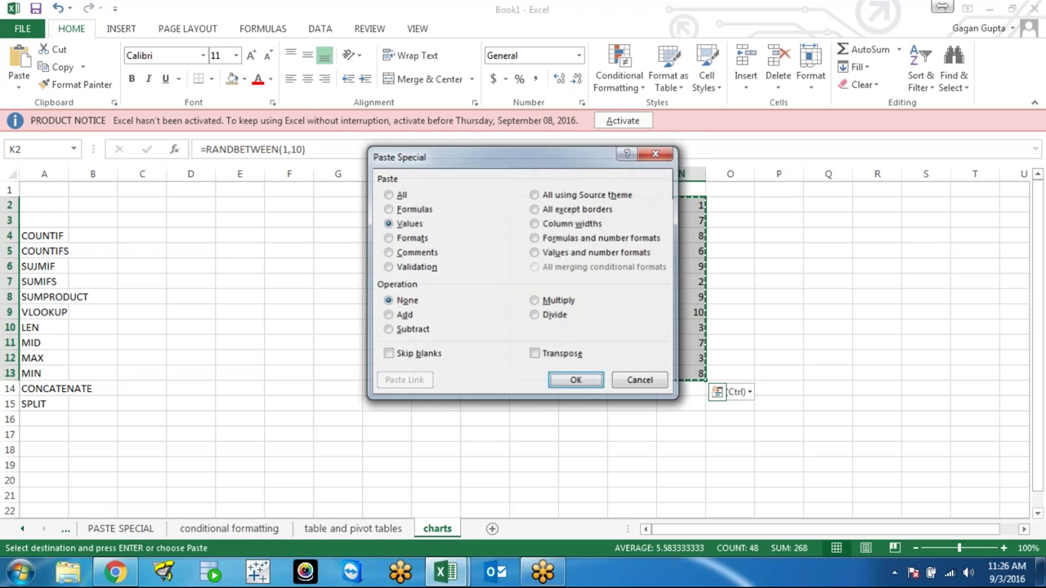
{"action": "key", "text": "Right"}
{"action": "key", "text": "Right"}
{"action": "key", "text": "Left"}
{"action": "key", "text": "Left"}
{"action": "key", "text": "Left"}
{"action": "key", "text": "Left"}
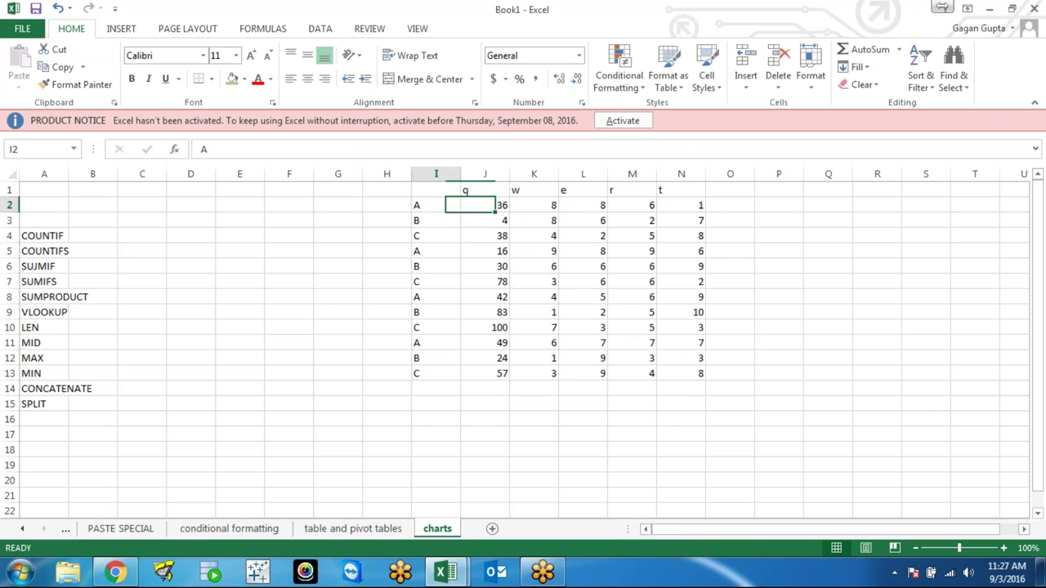
{"action": "key", "text": "Right"}
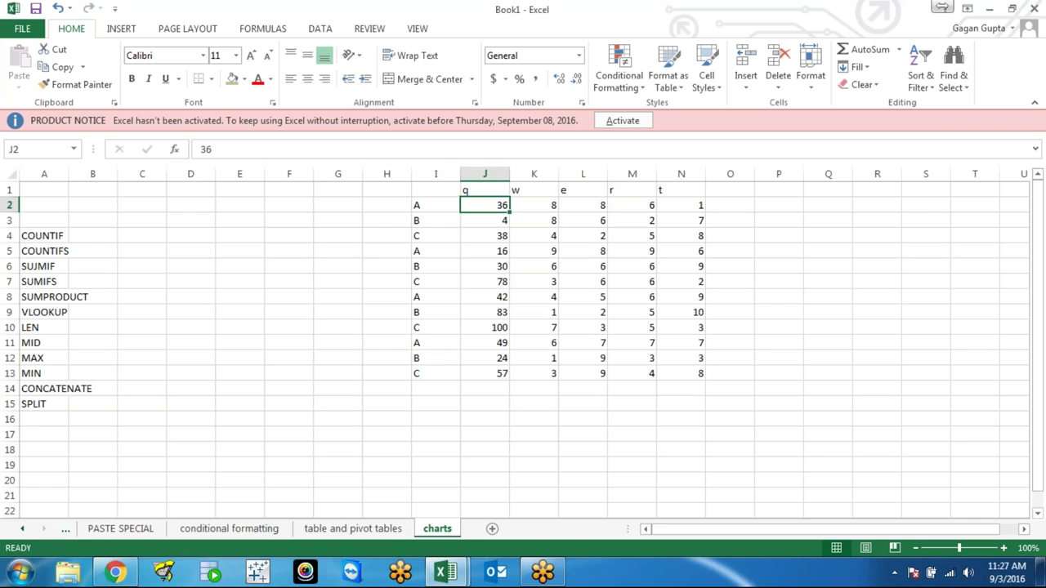
{"action": "key", "text": "Down"}
{"action": "key", "text": "Down"}
{"action": "key", "text": "Up"}
{"action": "key", "text": "Down"}
{"action": "key", "text": "Up"}
{"action": "key", "text": "Down"}
{"action": "key", "text": "Up"}
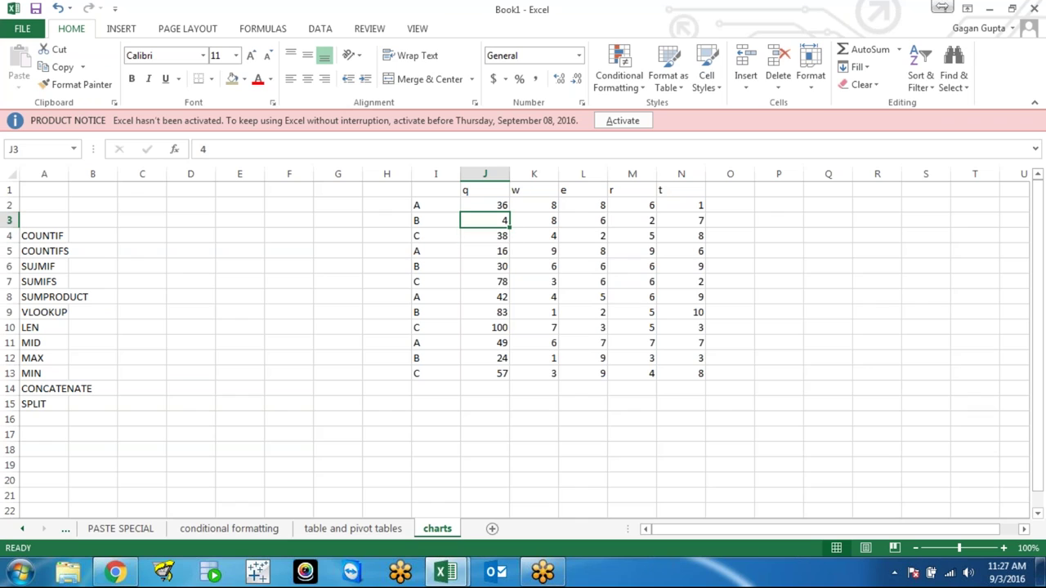
{"action": "key", "text": "Down"}
{"action": "key", "text": "Down"}
{"action": "key", "text": "Down"}
{"action": "key", "text": "Down"}
{"action": "key", "text": "Down"}
{"action": "key", "text": "Down"}
{"action": "key", "text": "Down"}
Step: Select I5:N13, the rows below the C row
{"action": "key", "text": "Left"}
{"action": "key", "text": "Up"}
{"action": "key", "text": "Up"}
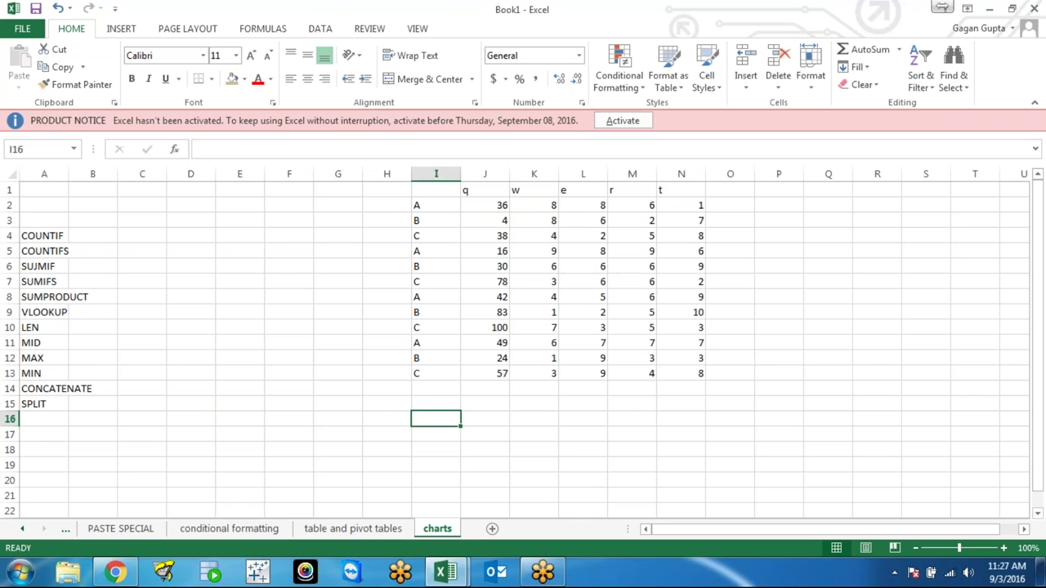
{"action": "key", "text": "Up"}
{"action": "key", "text": "Up"}
{"action": "key", "text": "Up"}
{"action": "key", "text": "Up"}
{"action": "key", "text": "Up"}
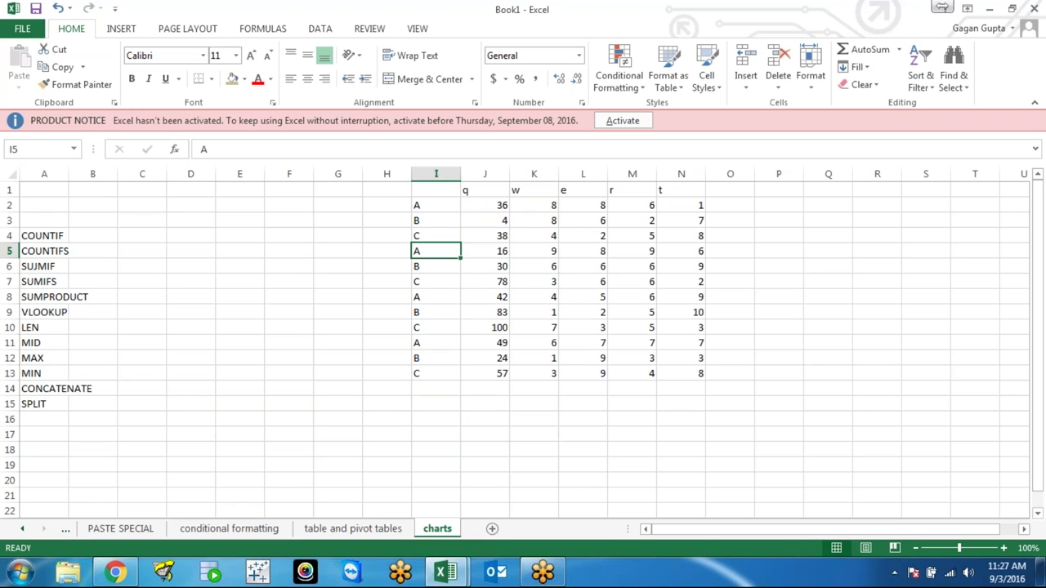
{"action": "key", "text": "shift+Right"}
{"action": "key", "text": "ctrl+shift+Right"}
{"action": "key", "text": "ctrl+shift+Down"}
Step: Clear rows 5–13 and enter an uppercase B as the lookup key in I8
{"action": "key", "text": "Delete"}
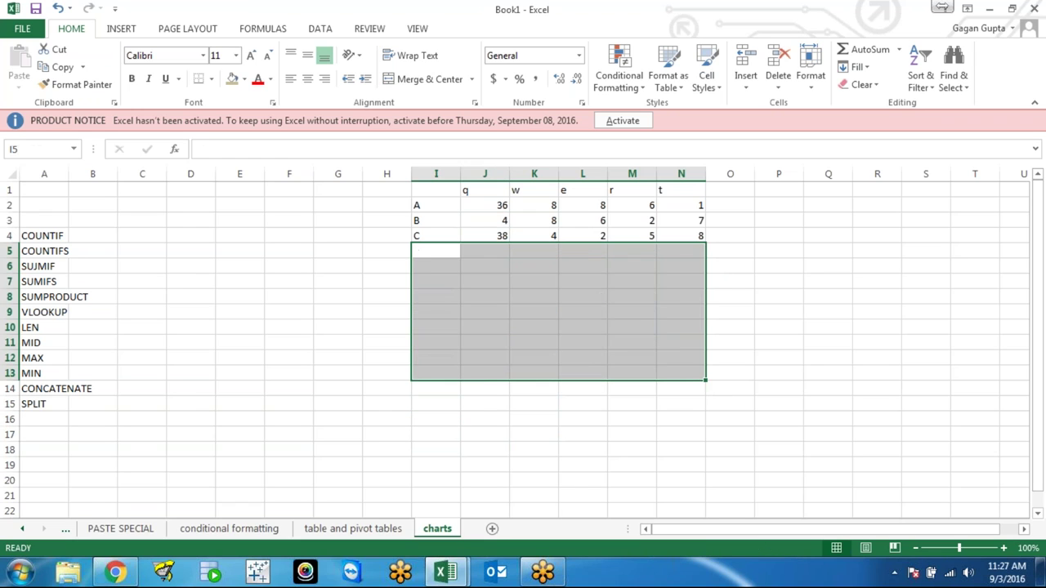
{"action": "left_click", "coordinate": [435, 296]}
{"action": "type", "text": "b"}
{"action": "key", "text": "Return"}
{"action": "key", "text": "Up"}
{"action": "key", "text": "BackSpace"}
{"action": "type", "text": "B"}
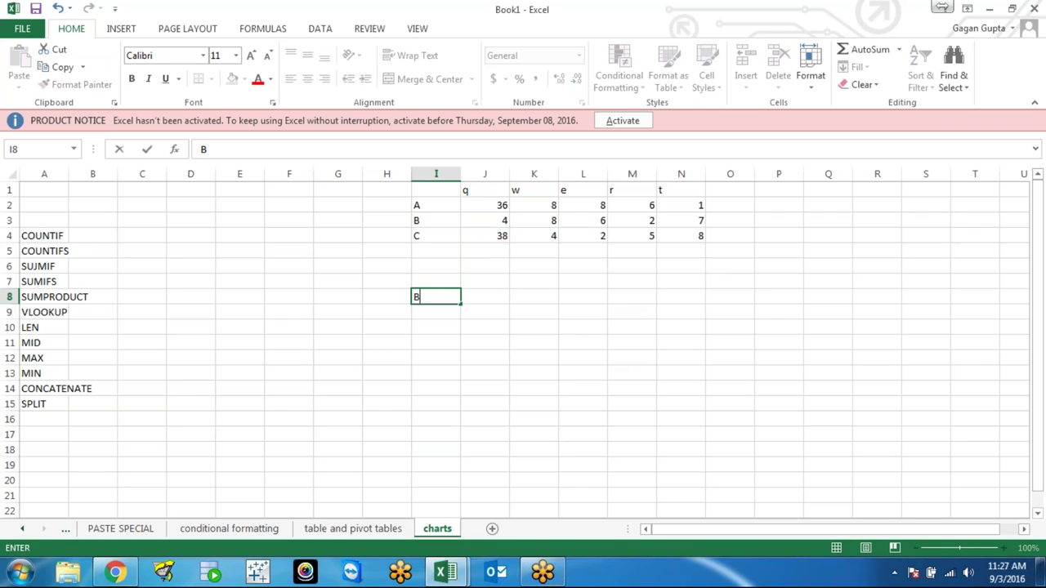
{"action": "key", "text": "Return"}
Step: Type q in J7 as the column label, checking B's q value in J3
{"action": "key", "text": "Up"}
{"action": "key", "text": "Up"}
{"action": "key", "text": "Right"}
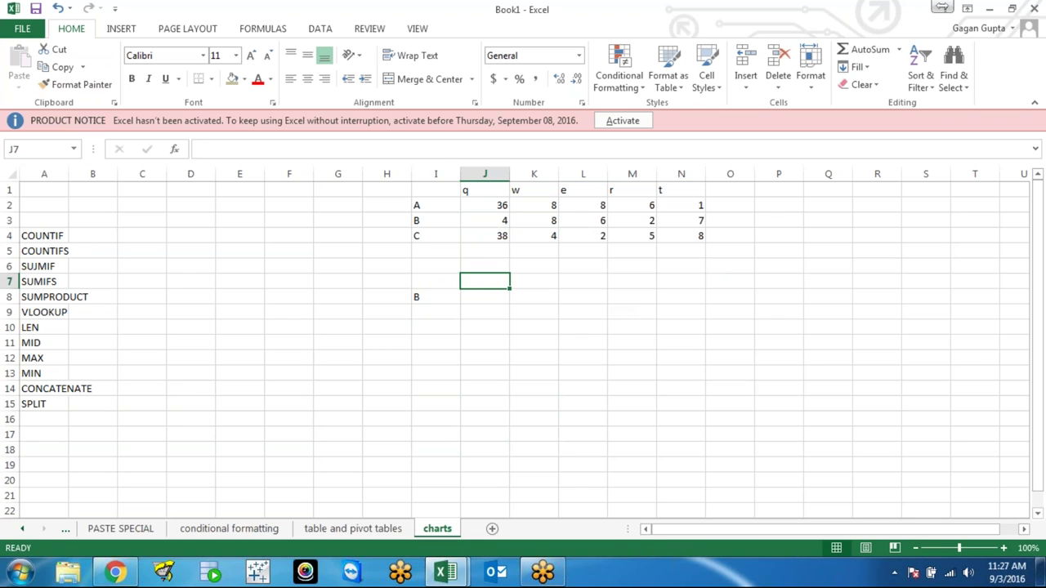
{"action": "type", "text": "q"}
{"action": "key", "text": "Return"}
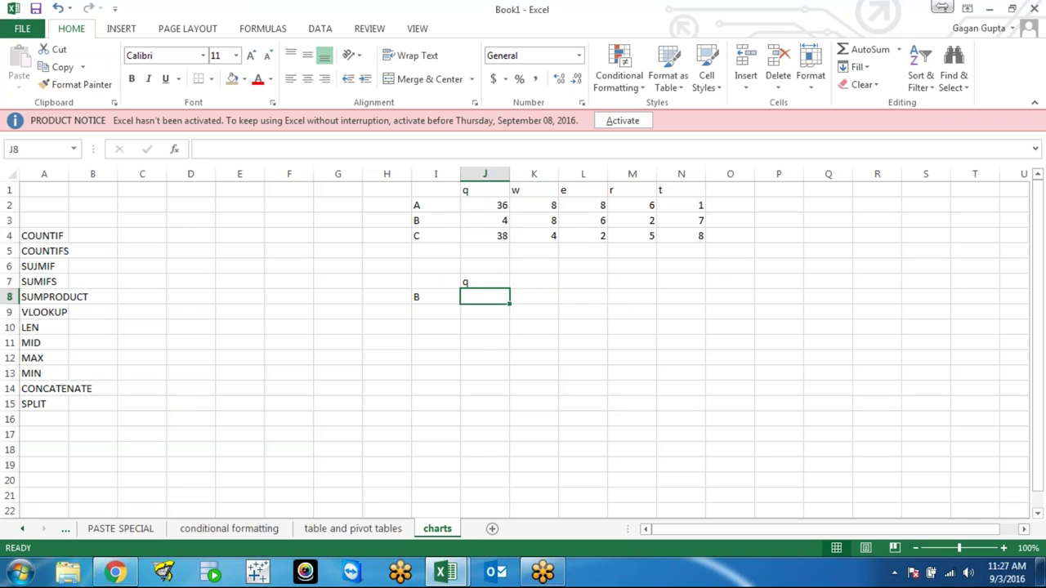
{"action": "key", "text": "Up"}
{"action": "key", "text": "Up"}
{"action": "key", "text": "Up"}
{"action": "key", "text": "Up"}
{"action": "key", "text": "Up"}
{"action": "key", "text": "Up"}
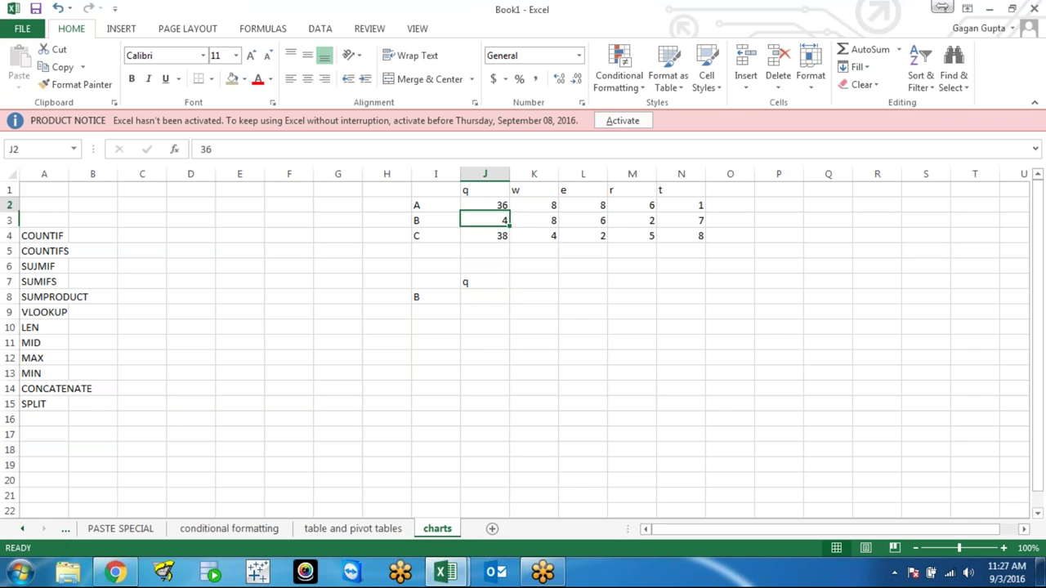
{"action": "key", "text": "Right"}
{"action": "key", "text": "Right"}
{"action": "key", "text": "Right"}
{"action": "key", "text": "Left"}
{"action": "key", "text": "Left"}
{"action": "key", "text": "Left"}
{"action": "key", "text": "Left"}
{"action": "key", "text": "Right"}
{"action": "key", "text": "Right"}
{"action": "key", "text": "Right"}
{"action": "key", "text": "Left"}
{"action": "key", "text": "Left"}
{"action": "key", "text": "Left"}
{"action": "key", "text": "Left"}
{"action": "key", "text": "Down"}
{"action": "key", "text": "Down"}
{"action": "key", "text": "Down"}
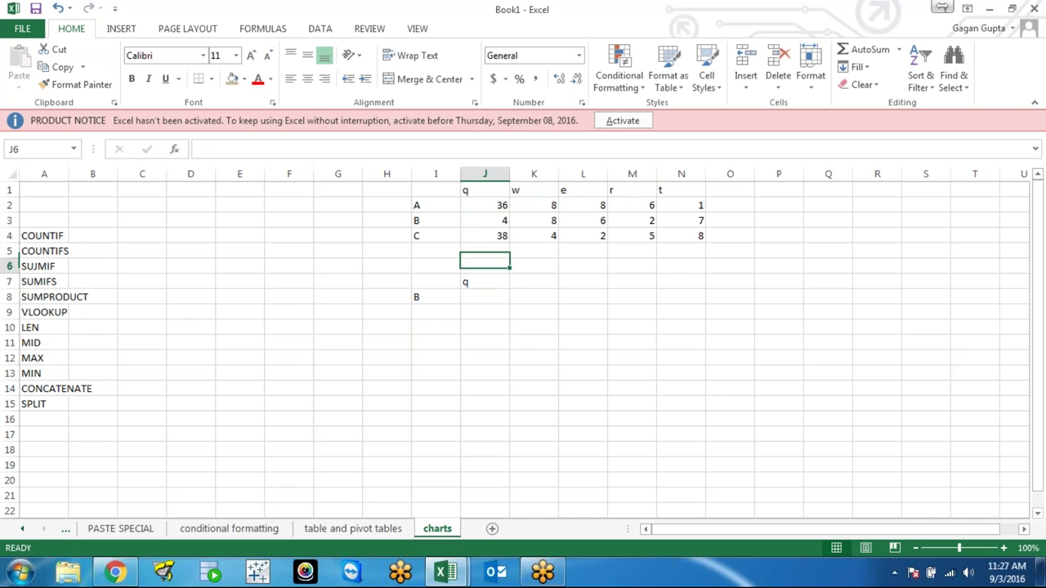
{"action": "key", "text": "Down"}
{"action": "key", "text": "Down"}
{"action": "key", "text": "Down"}
Step: Enter =VLOOKUP(I8,$I$2:$J$4,2,0) in J8
{"action": "type", "text": "=vlo"}
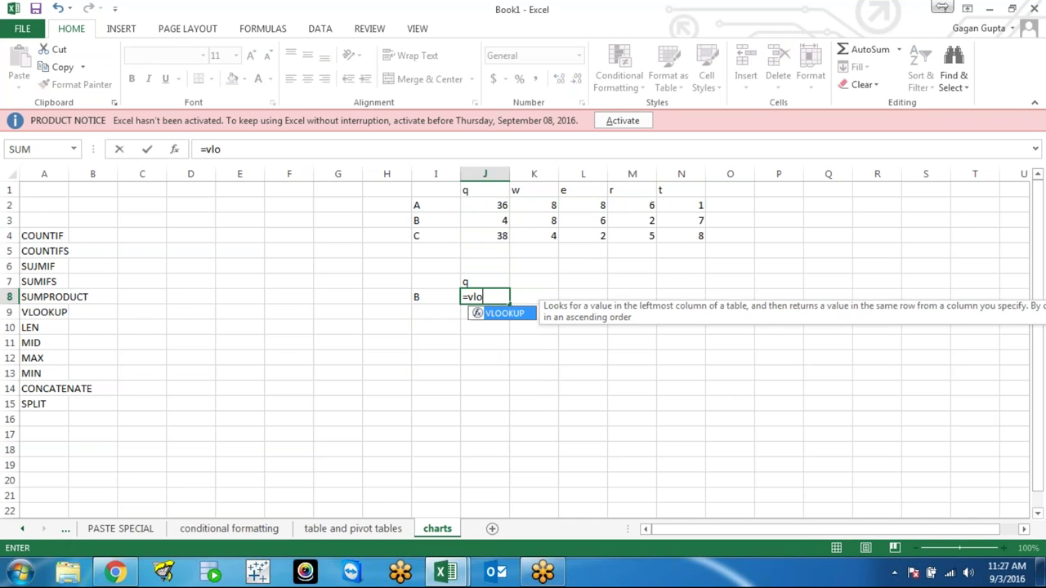
{"action": "key", "text": "Tab"}
{"action": "key", "text": "Left"}
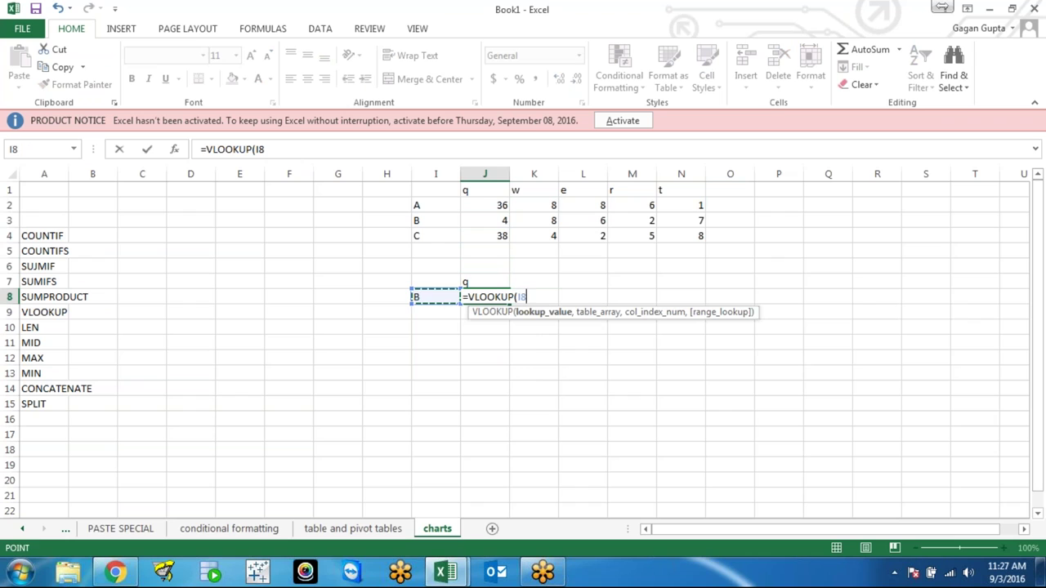
{"action": "type", "text": ","}
{"action": "key", "text": "Left"}
{"action": "key", "text": "Up"}
{"action": "key", "text": "Up"}
{"action": "key", "text": "Up"}
{"action": "key", "text": "Up"}
{"action": "key", "text": "Right"}
{"action": "key", "text": "Up"}
{"action": "key", "text": "ctrl+shift+Right"}
{"action": "key", "text": "ctrl+shift+Down"}
{"action": "key", "text": "shift+Left"}
{"action": "key", "text": "shift+Left"}
{"action": "key", "text": "shift+Left"}
{"action": "key", "text": "shift+Left"}
{"action": "key", "text": "F4"}
{"action": "type", "text": ",2,0)"}
{"action": "key", "text": "Return"}
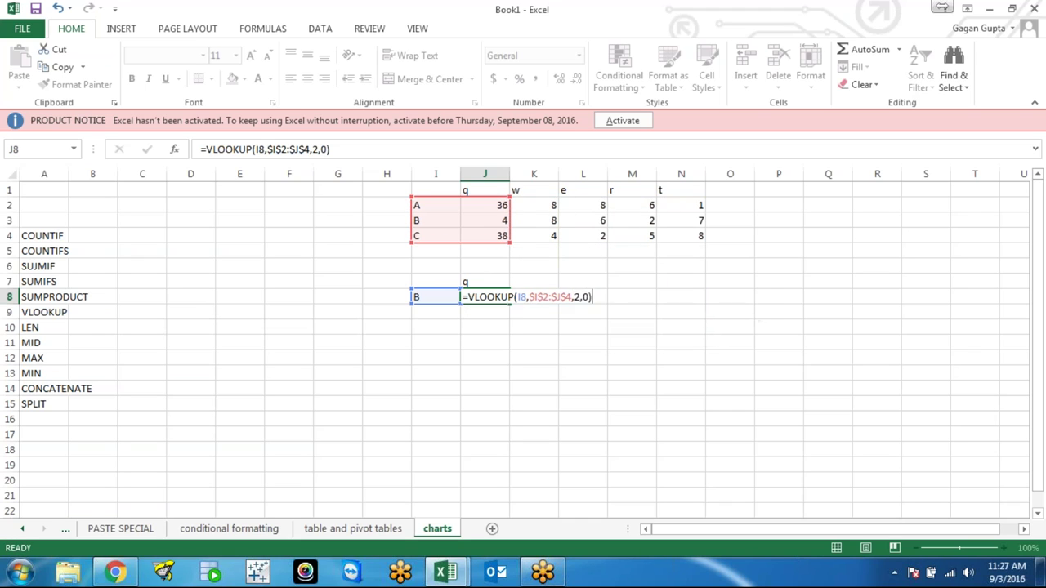
Step: Verify that J8 returns 4, matching B's q value in the table
{"action": "left_click", "coordinate": [484, 297]}
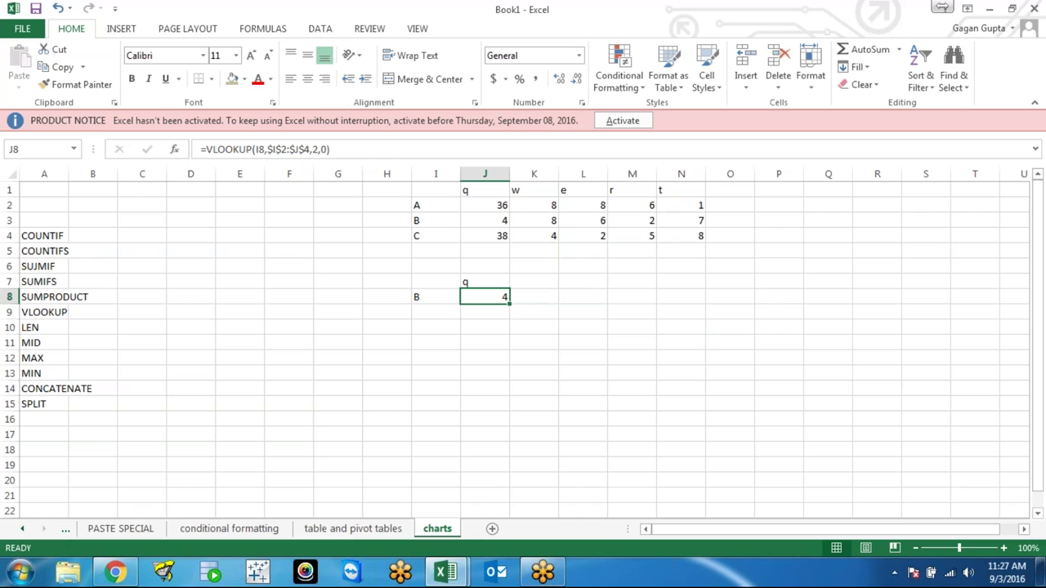
{"action": "key", "text": "Up"}
{"action": "key", "text": "Up"}
{"action": "key", "text": "Up"}
{"action": "key", "text": "Up"}
{"action": "key", "text": "Up"}
{"action": "key", "text": "Right"}
{"action": "key", "text": "Right"}
{"action": "key", "text": "Left"}
{"action": "key", "text": "Left"}
{"action": "key", "text": "Down"}
{"action": "key", "text": "Down"}
{"action": "key", "text": "Down"}
{"action": "key", "text": "Down"}
{"action": "key", "text": "Right"}
{"action": "key", "text": "Up"}
{"action": "key", "text": "Up"}
{"action": "key", "text": "Up"}
{"action": "key", "text": "Up"}
{"action": "key", "text": "Up"}
Step: Copy the w, e, r, t headers from K1:N1 into K7:N7
{"action": "key", "text": "ctrl+shift+Right"}
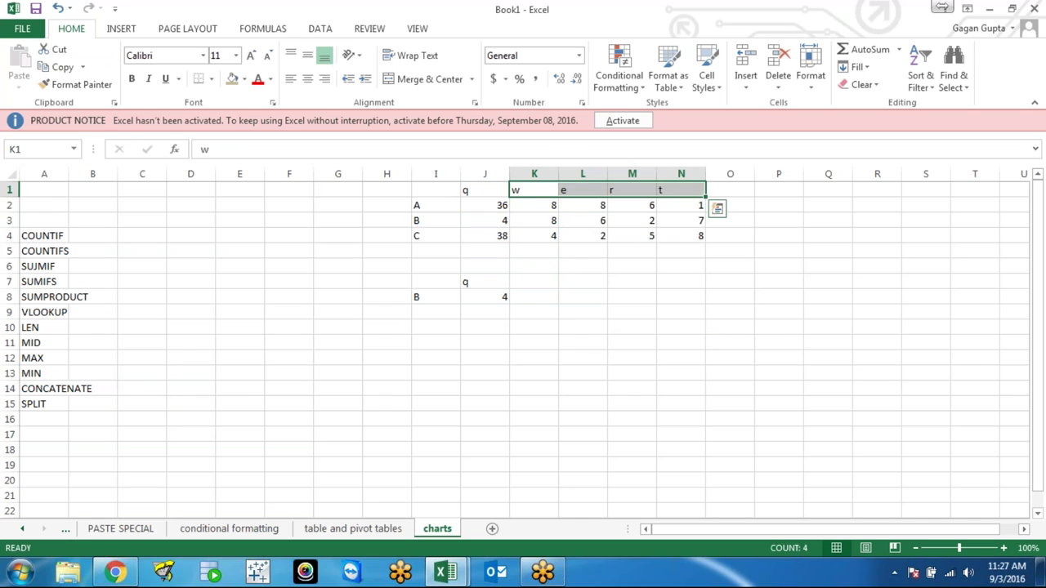
{"action": "key", "text": "ctrl+c"}
{"action": "key", "text": "Down"}
Step: Delete the single VLOOKUP result from J8
{"action": "key", "text": "Down"}
{"action": "key", "text": "Down"}
{"action": "key", "text": "Down"}
{"action": "key", "text": "Down"}
{"action": "key", "text": "Down"}
{"action": "key", "text": "ctrl+v"}
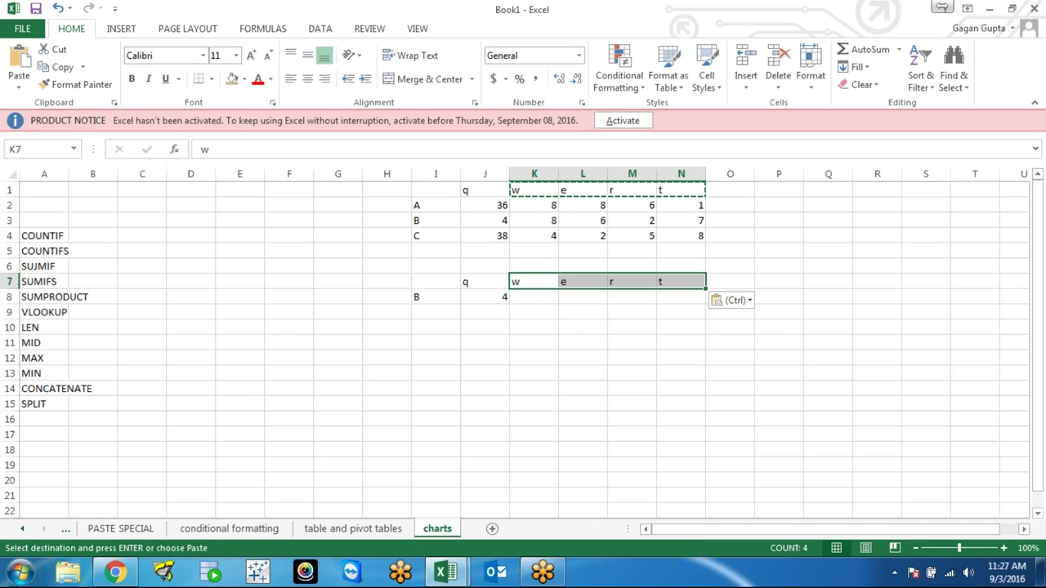
{"action": "key", "text": "Down"}
{"action": "key", "text": "Right"}
{"action": "key", "text": "Right"}
{"action": "key", "text": "Right"}
{"action": "key", "text": "Left"}
{"action": "key", "text": "Left"}
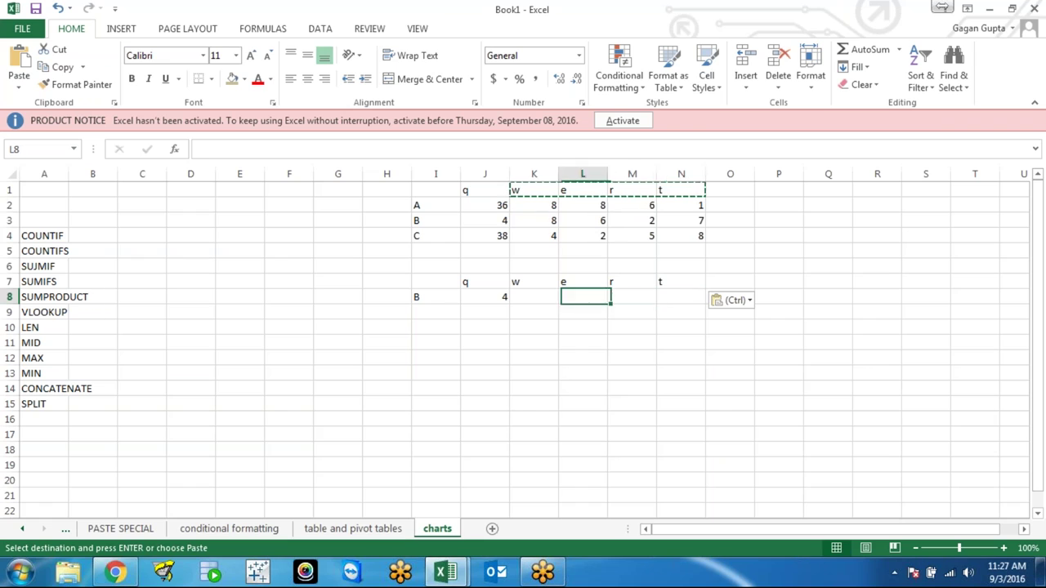
{"action": "key", "text": "Left"}
{"action": "key", "text": "Left"}
{"action": "key", "text": "Delete"}
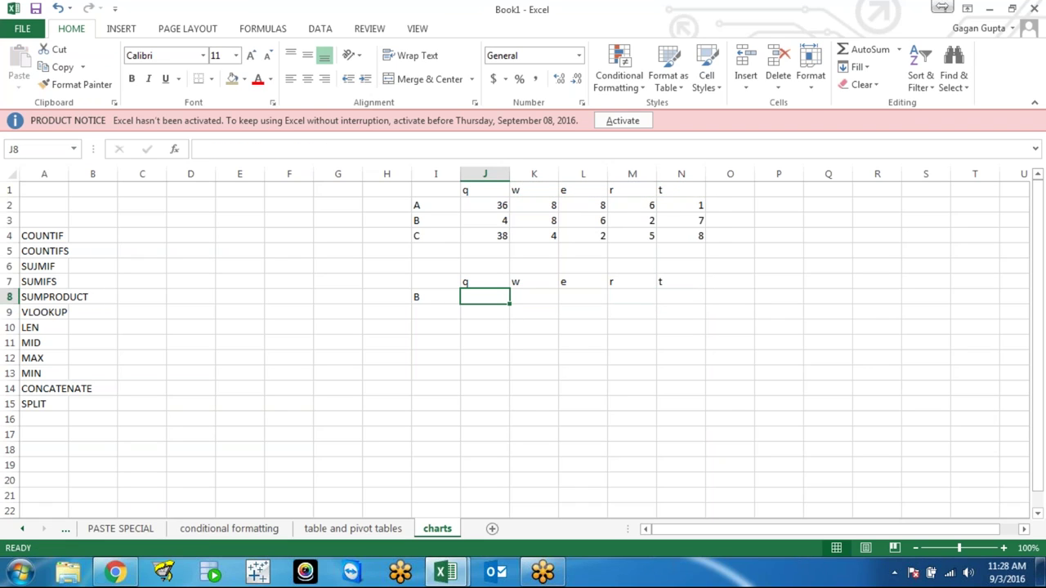
{"action": "key", "text": "Right"}
{"action": "key", "text": "Right"}
{"action": "key", "text": "Right"}
{"action": "key", "text": "Right"}
{"action": "key", "text": "Left"}
{"action": "key", "text": "Left"}
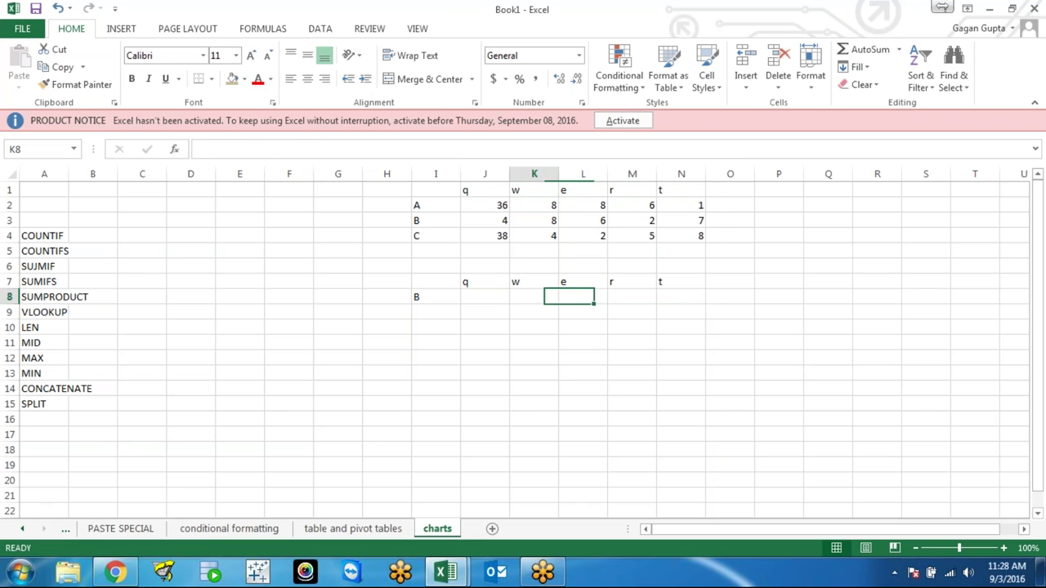
{"action": "key", "text": "Left"}
{"action": "key", "text": "Left"}
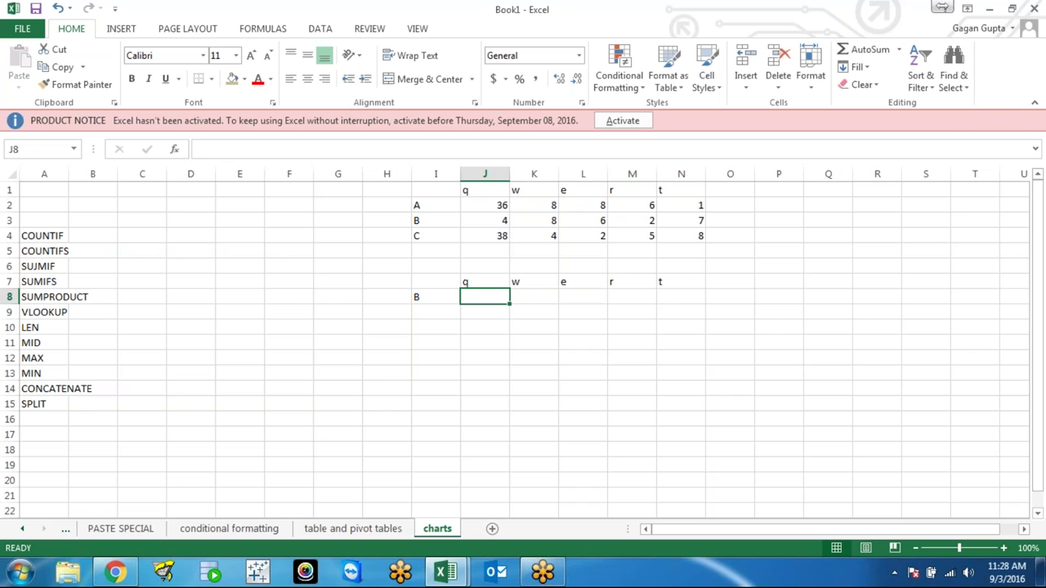
Step: Enter =VLOOKUP(I8,$I$2:$N$4,{2,3,4,5,6},0) as one array formula across J8:N8
{"action": "key", "text": "shift+Right"}
{"action": "key", "text": "shift+Right"}
{"action": "key", "text": "shift+Right"}
{"action": "key", "text": "shift+Right"}
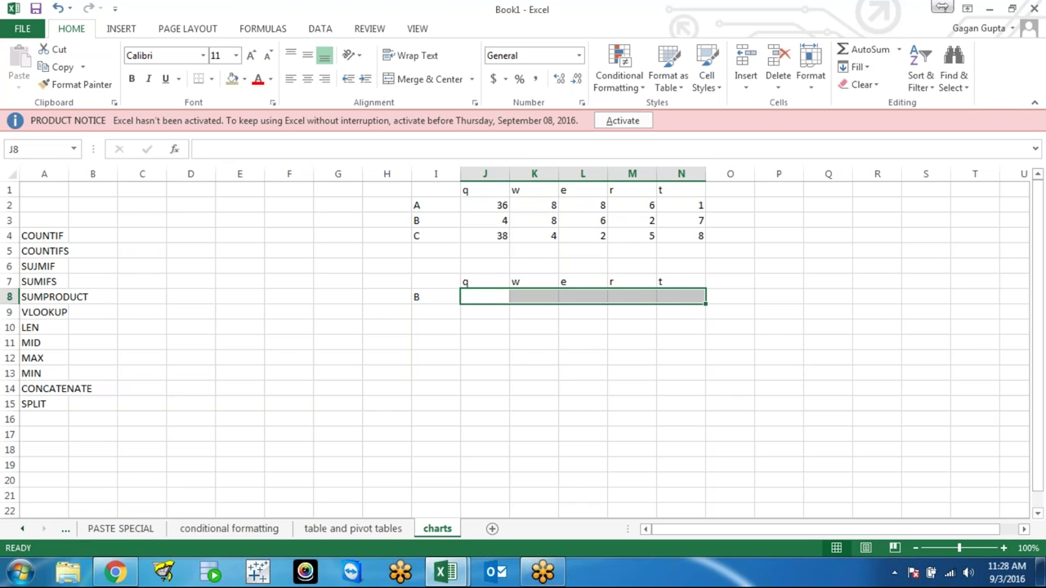
{"action": "type", "text": "=v"}
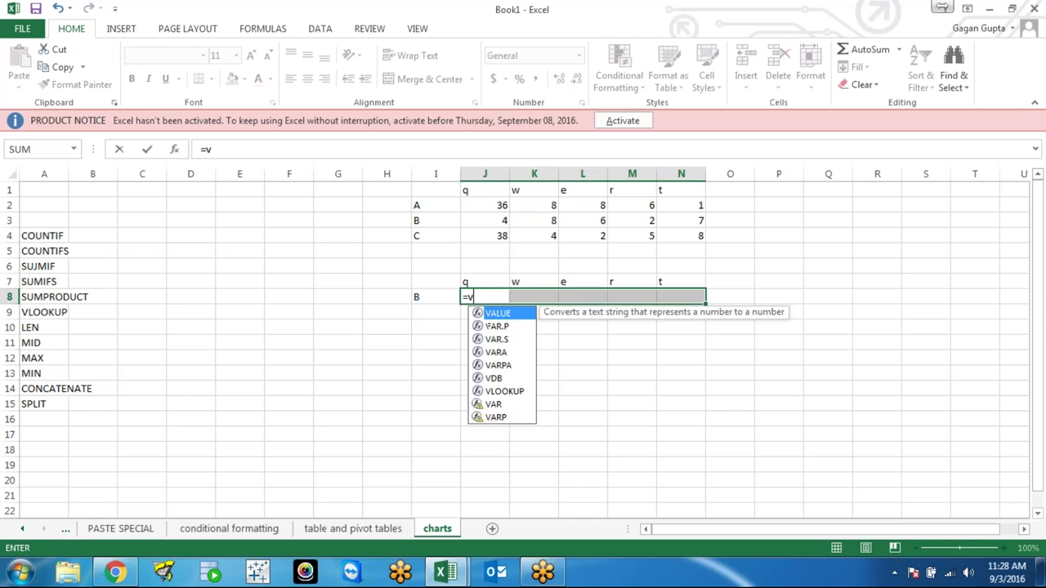
{"action": "type", "text": "lo"}
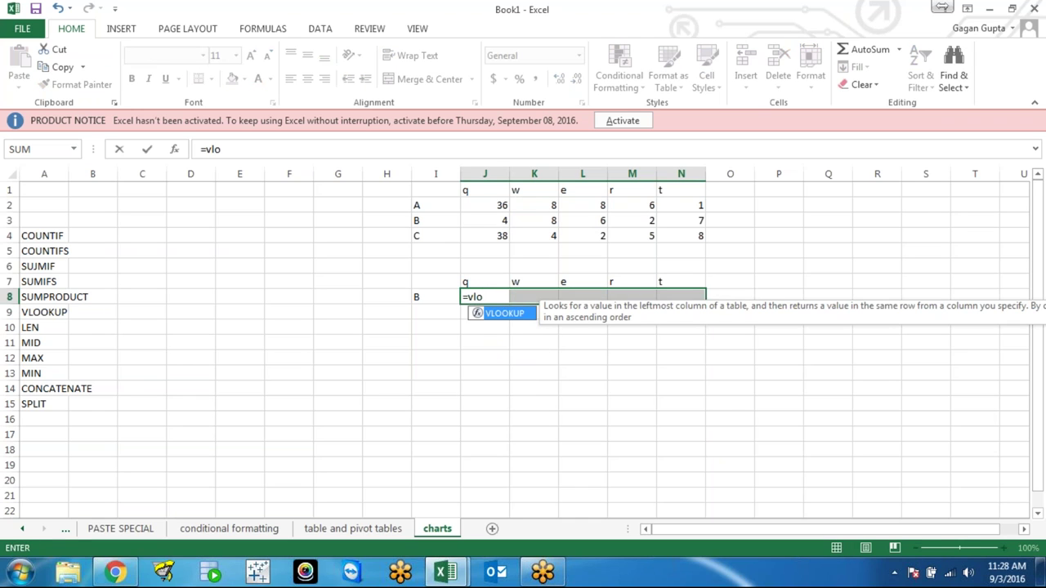
{"action": "key", "text": "Tab"}
{"action": "left_click", "coordinate": [435, 297]}
{"action": "type", "text": ","}
{"action": "key", "text": "Up"}
{"action": "key", "text": "Up"}
{"action": "key", "text": "Up"}
{"action": "key", "text": "Up"}
{"action": "key", "text": "Up"}
{"action": "key", "text": "Left"}
{"action": "left_click_drag", "start_coordinate": [436, 205], "coordinate": [698, 236]}
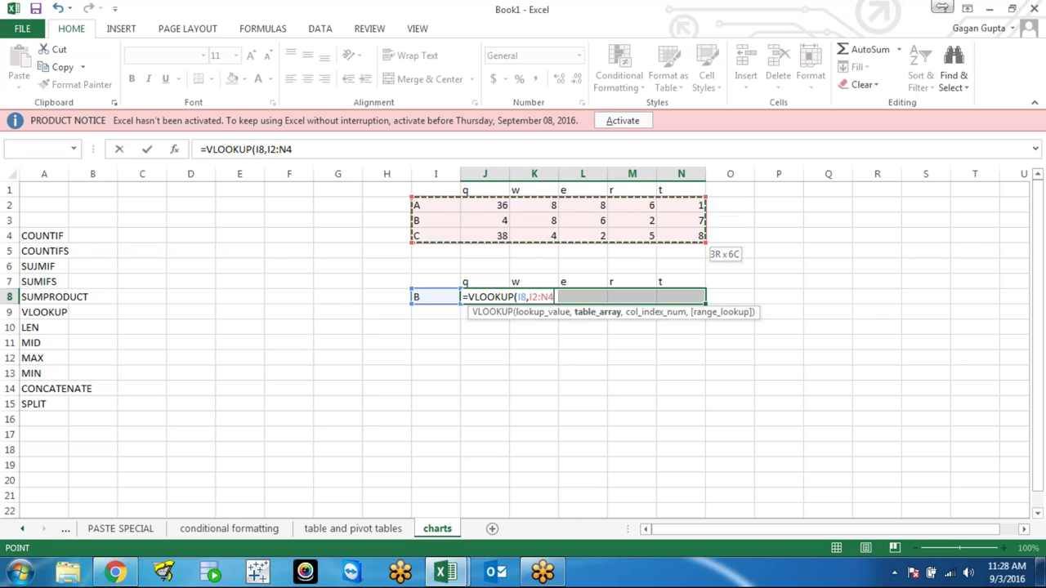
{"action": "key", "text": "F4"}
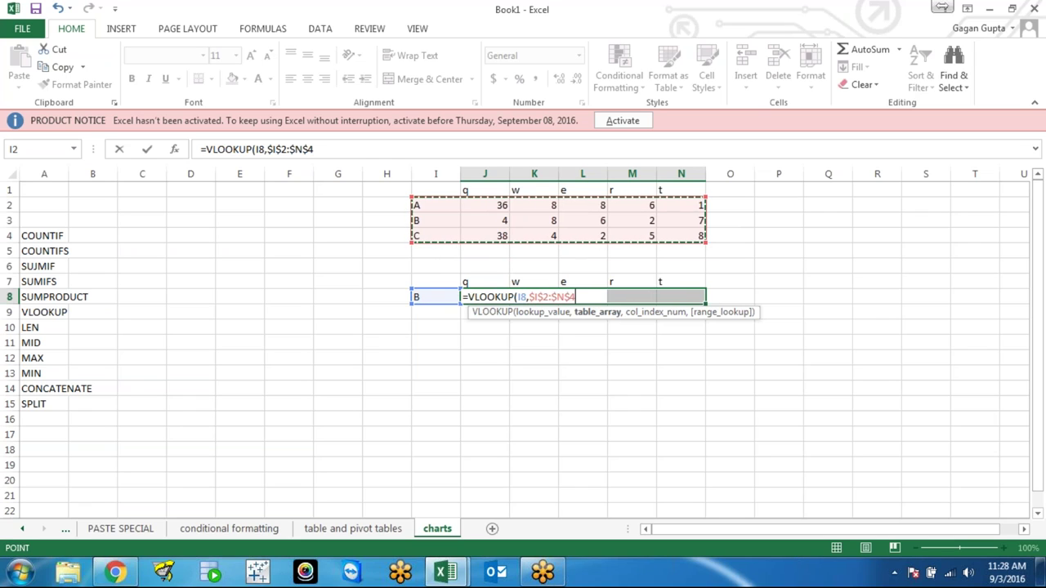
{"action": "type", "text": ","}
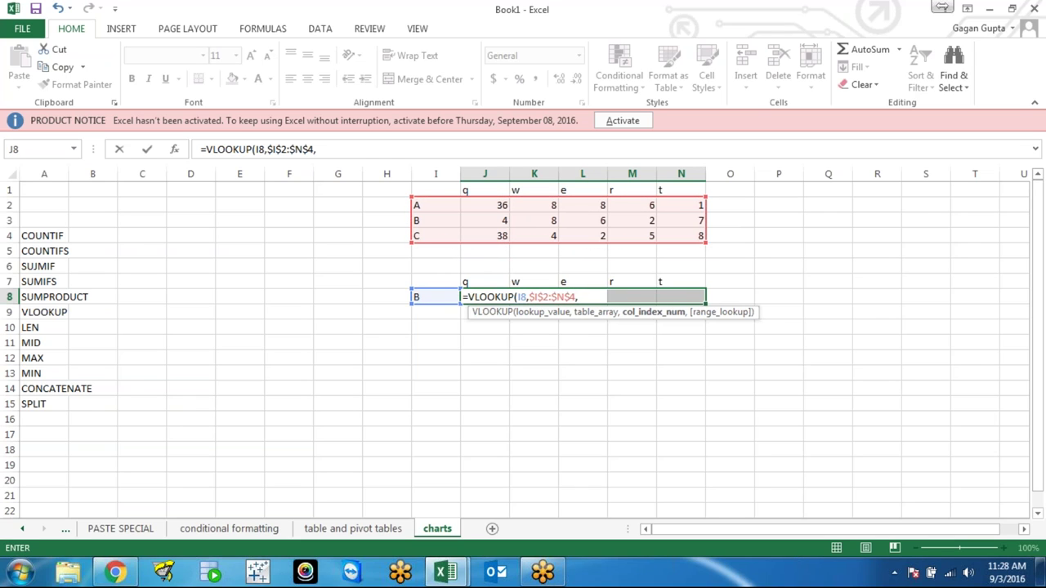
{"action": "type", "text": "{"}
{"action": "type", "text": "2,3,4,5,6"}
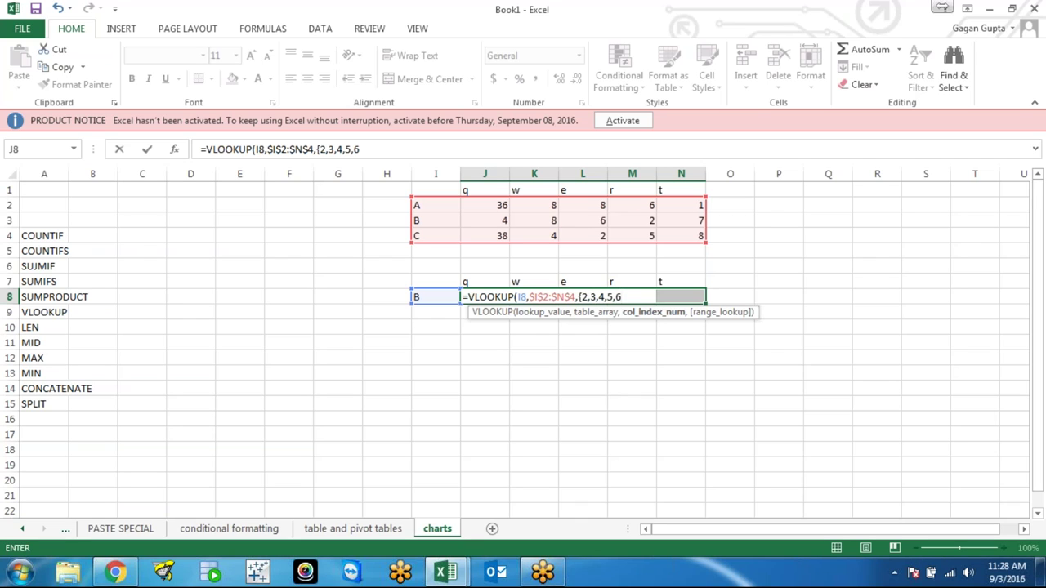
{"action": "type", "text": "},0)"}
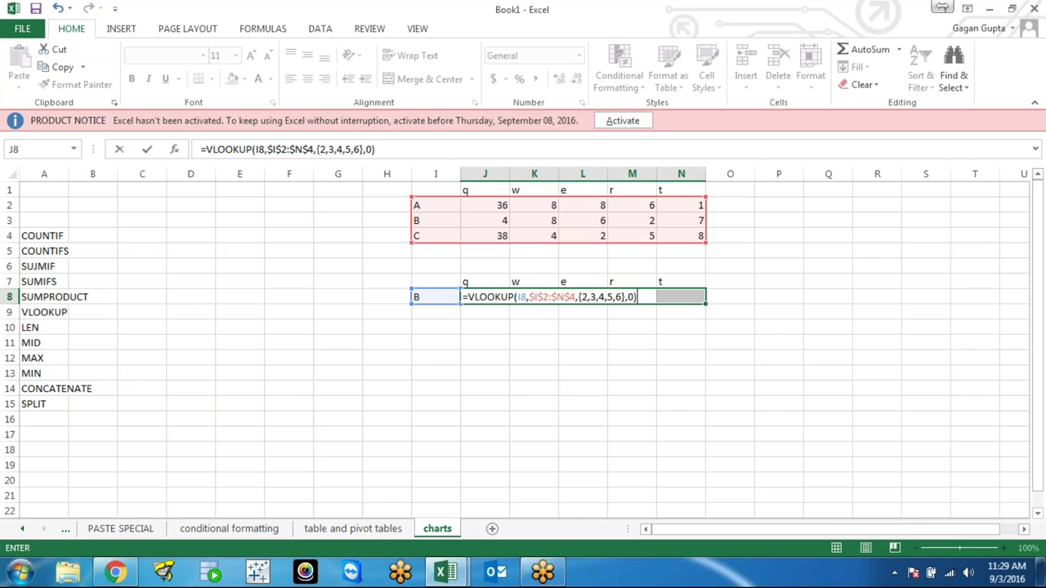
{"action": "key", "text": "ctrl+shift+Return"}
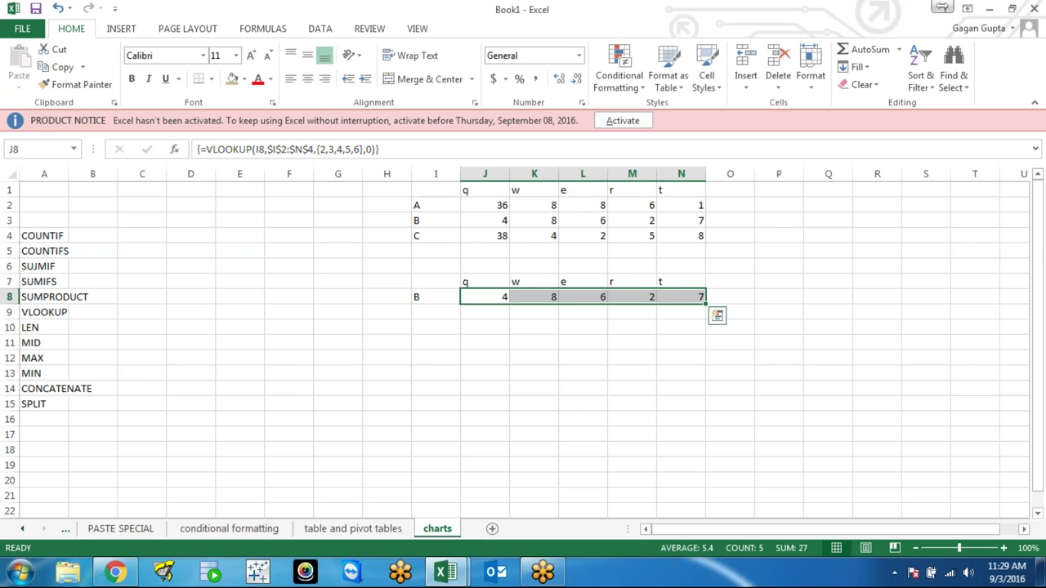
Step: Check the row 8 results 4, 8, 6, 2, 7 across J8:N8
{"action": "left_click", "coordinate": [484, 296]}
{"action": "key", "text": "Right"}
{"action": "key", "text": "Right"}
{"action": "key", "text": "Right"}
{"action": "key", "text": "Right"}
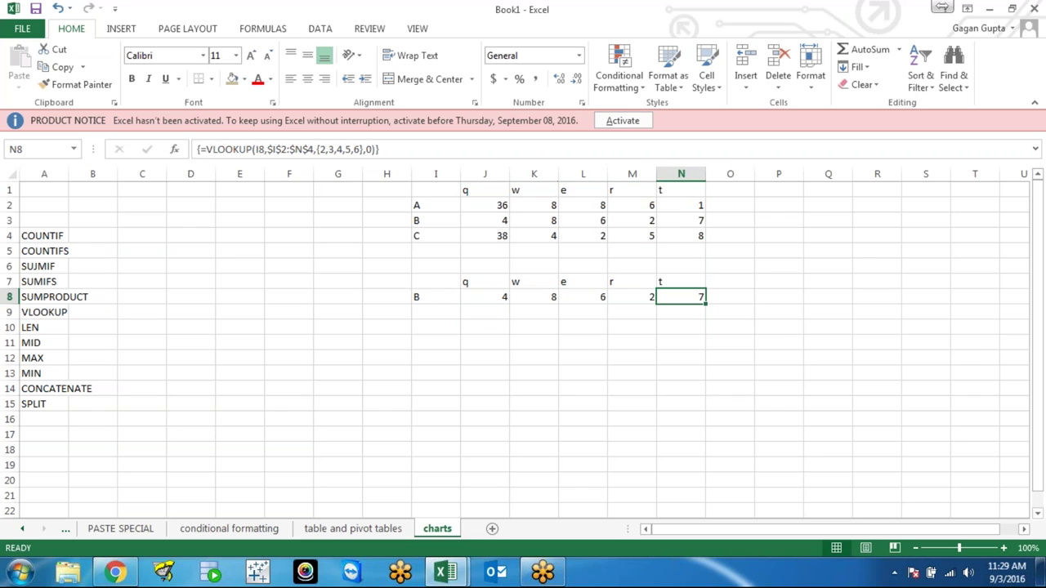
{"action": "key", "text": "Down"}
{"action": "key", "text": "Up"}
{"action": "key", "text": "Left"}
{"action": "key", "text": "Left"}
{"action": "key", "text": "Left"}
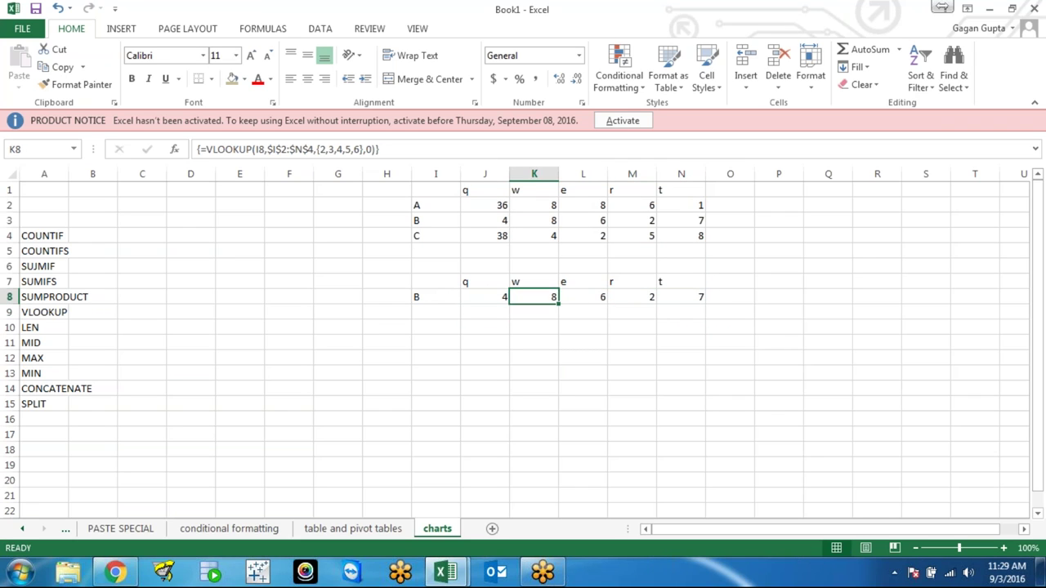